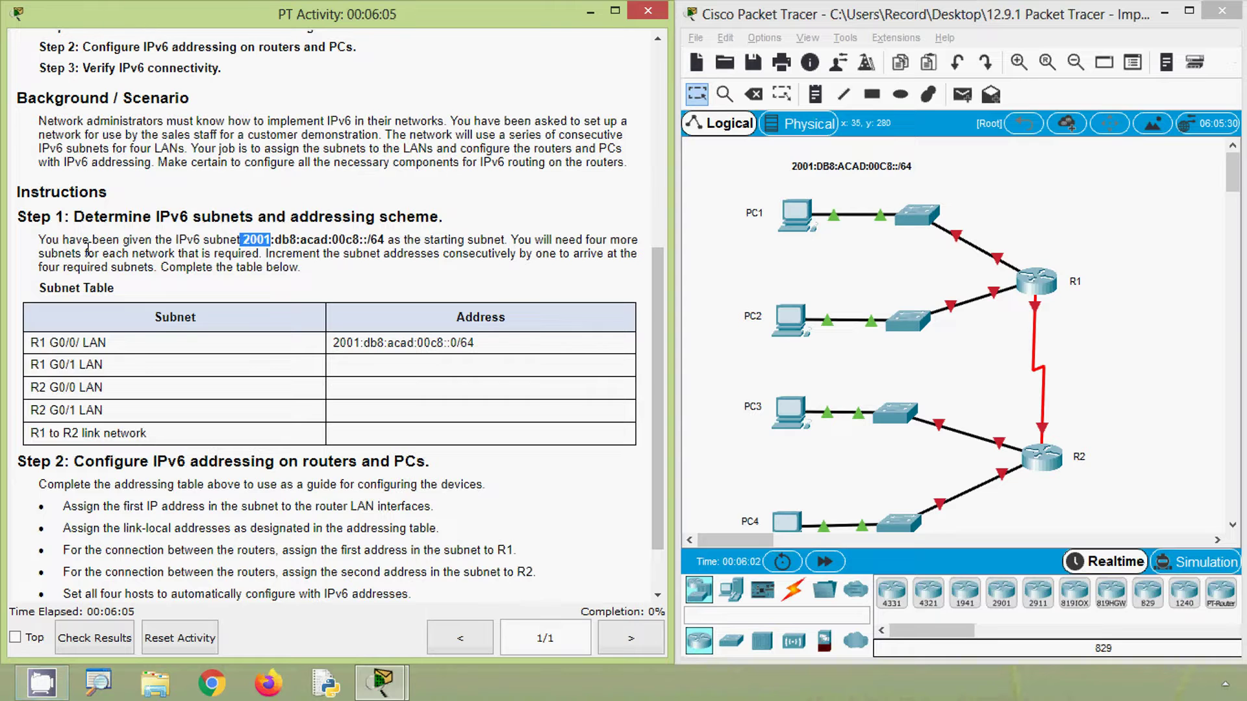
Step: Switch to the Excel workbook and examine the Subnet Table rows and the hextet to increment in the R1 G0/0 LAN address
{"action": "left_click", "coordinate": [88, 249]}
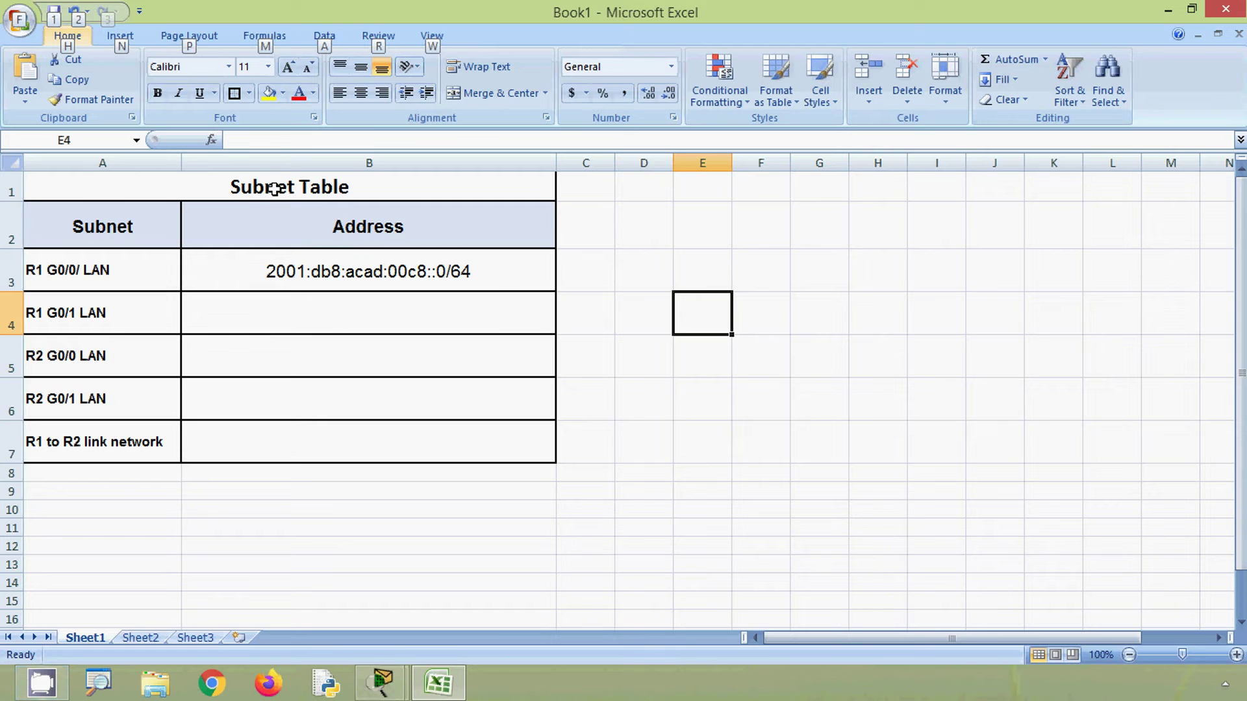
{"action": "left_click_drag", "start_coordinate": [313, 188], "coordinate": [312, 423]}
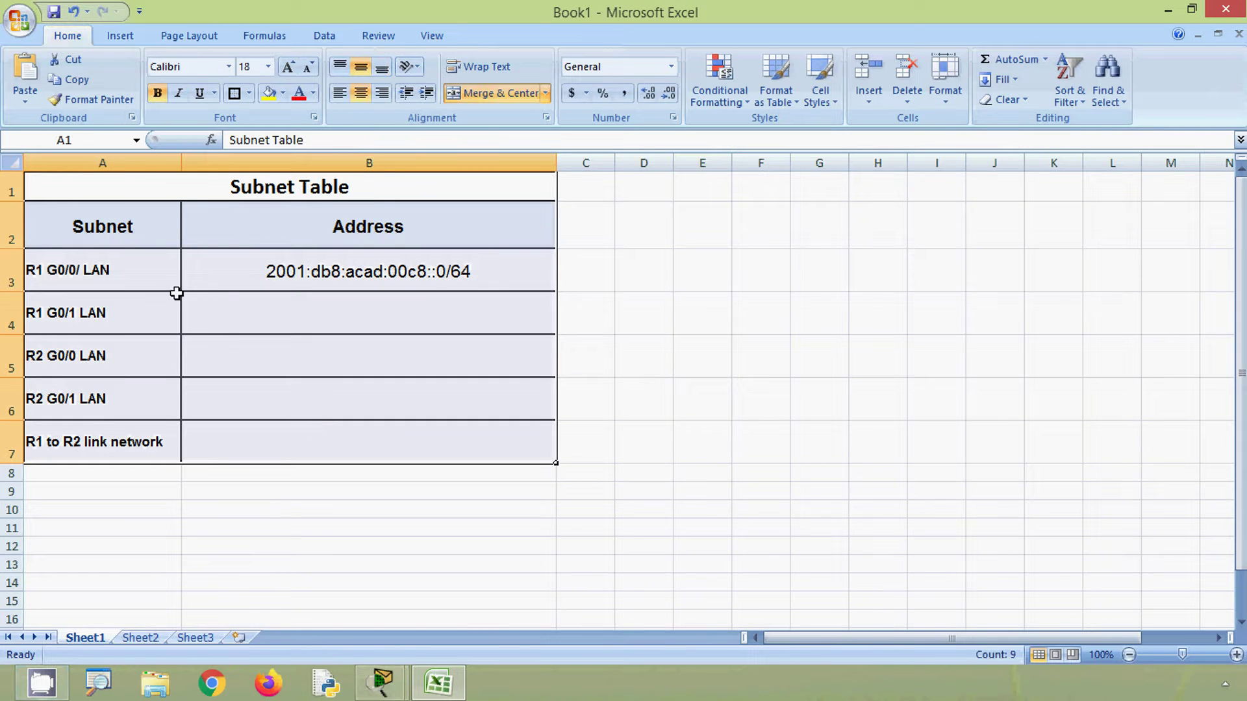
{"action": "left_click", "coordinate": [139, 274]}
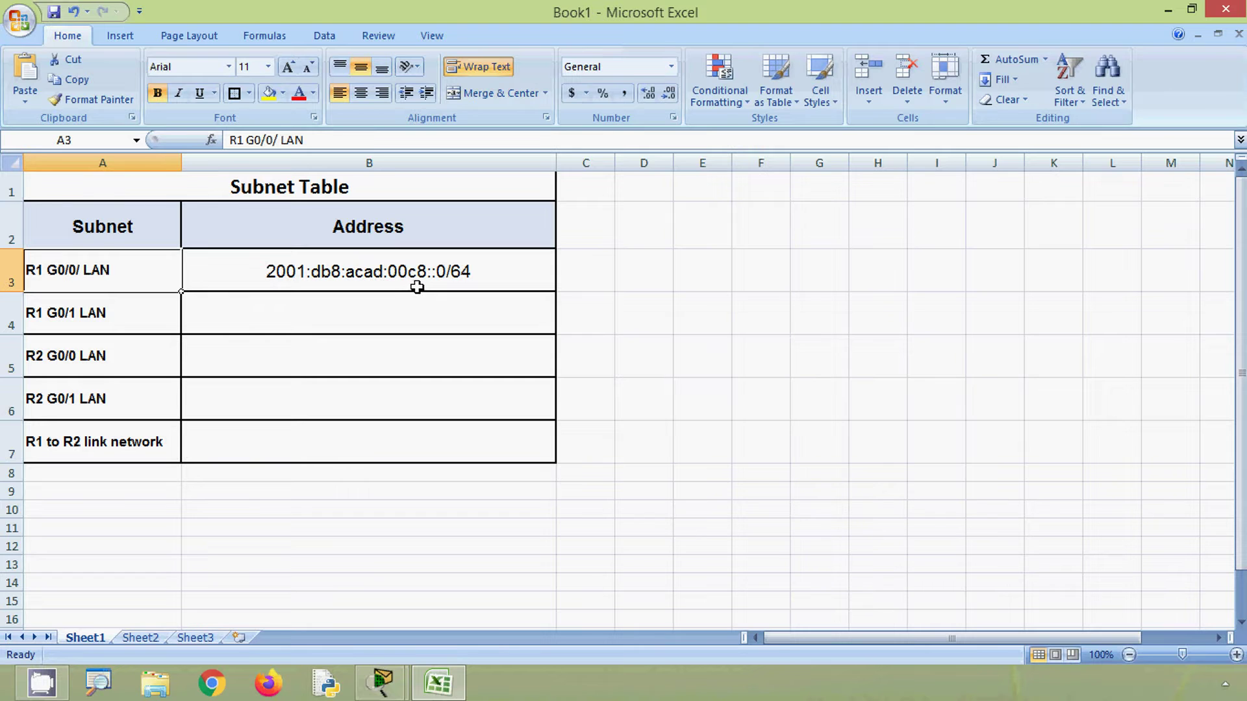
{"action": "left_click", "coordinate": [460, 283]}
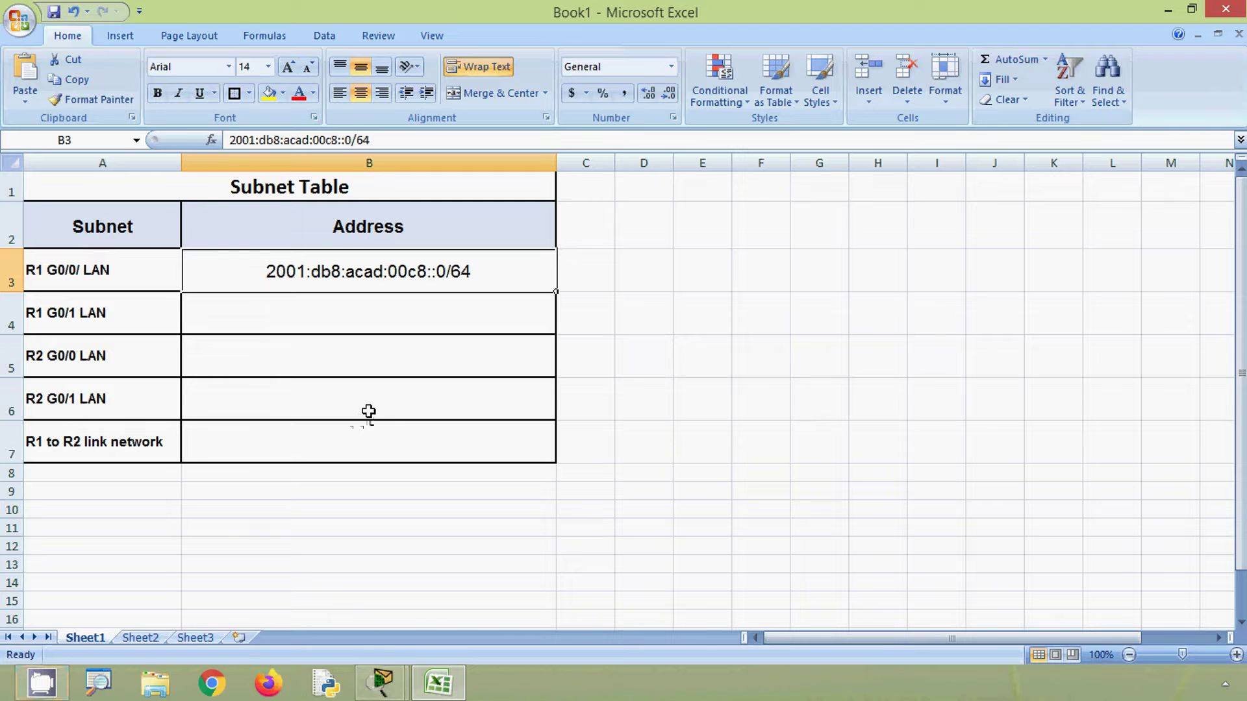
{"action": "left_click", "coordinate": [355, 325]}
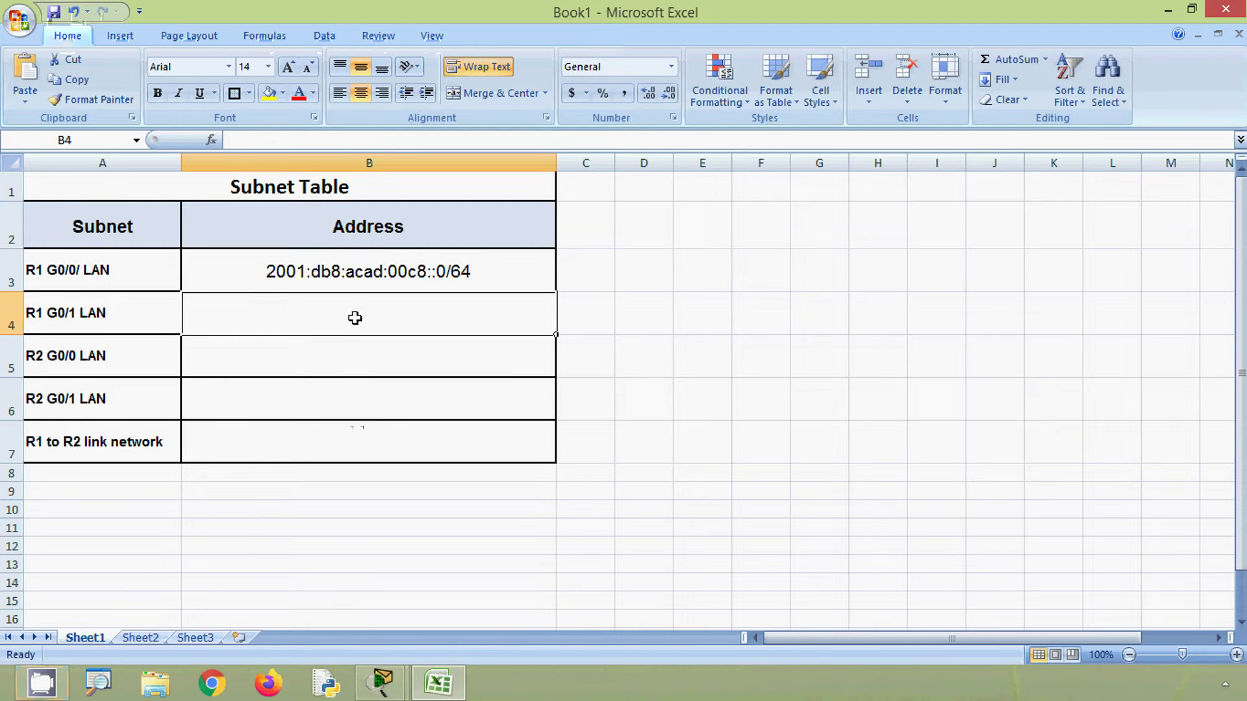
{"action": "left_click", "coordinate": [332, 268]}
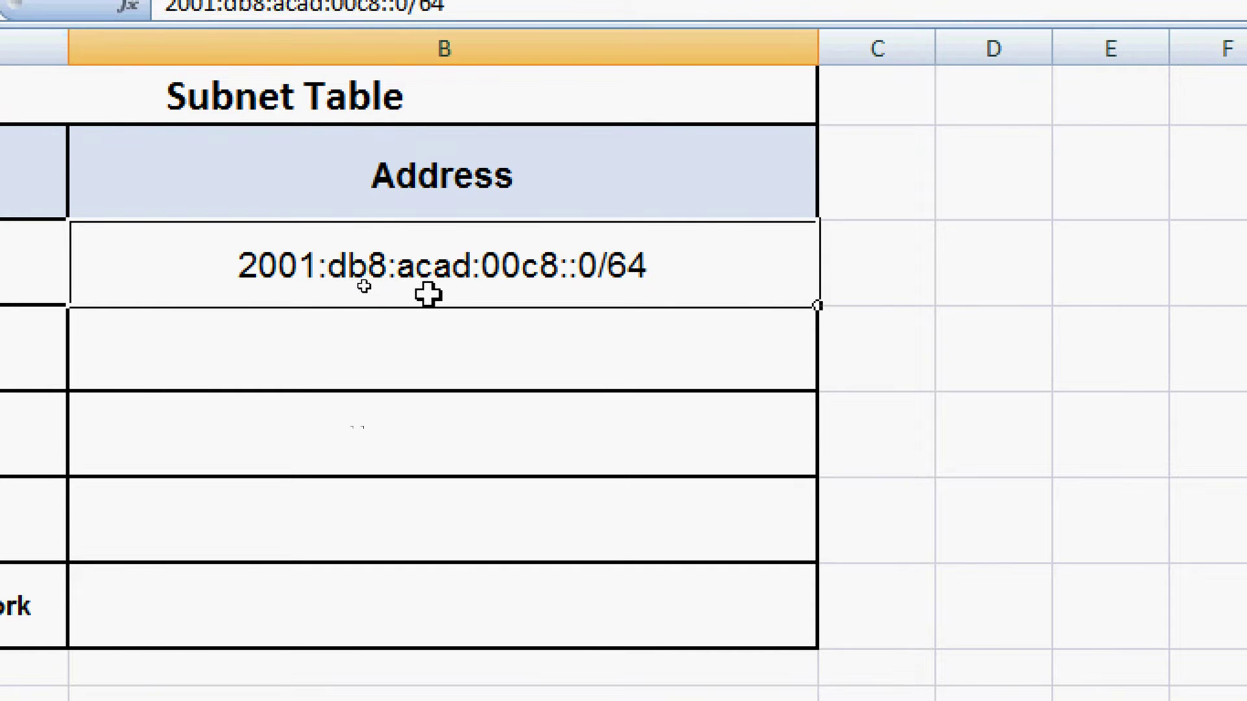
{"action": "double_click", "coordinate": [545, 268]}
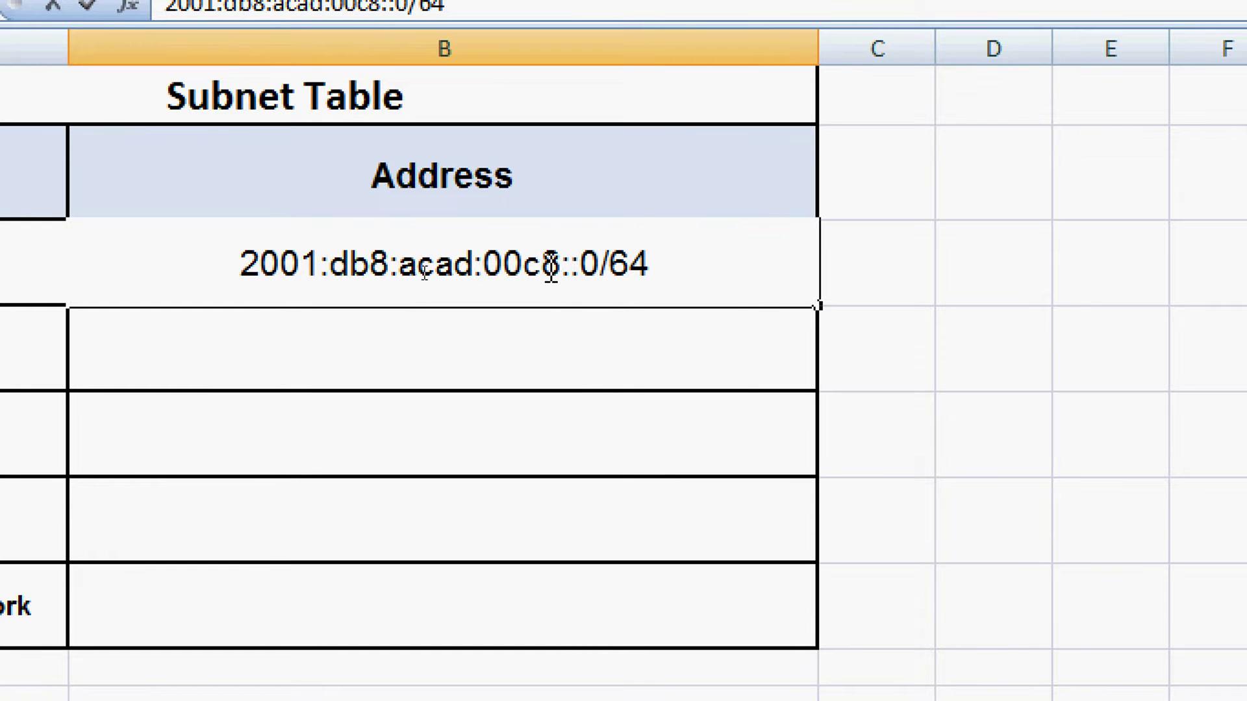
{"action": "left_click_drag", "start_coordinate": [542, 263], "coordinate": [562, 263]}
{"action": "key", "text": "Return"}
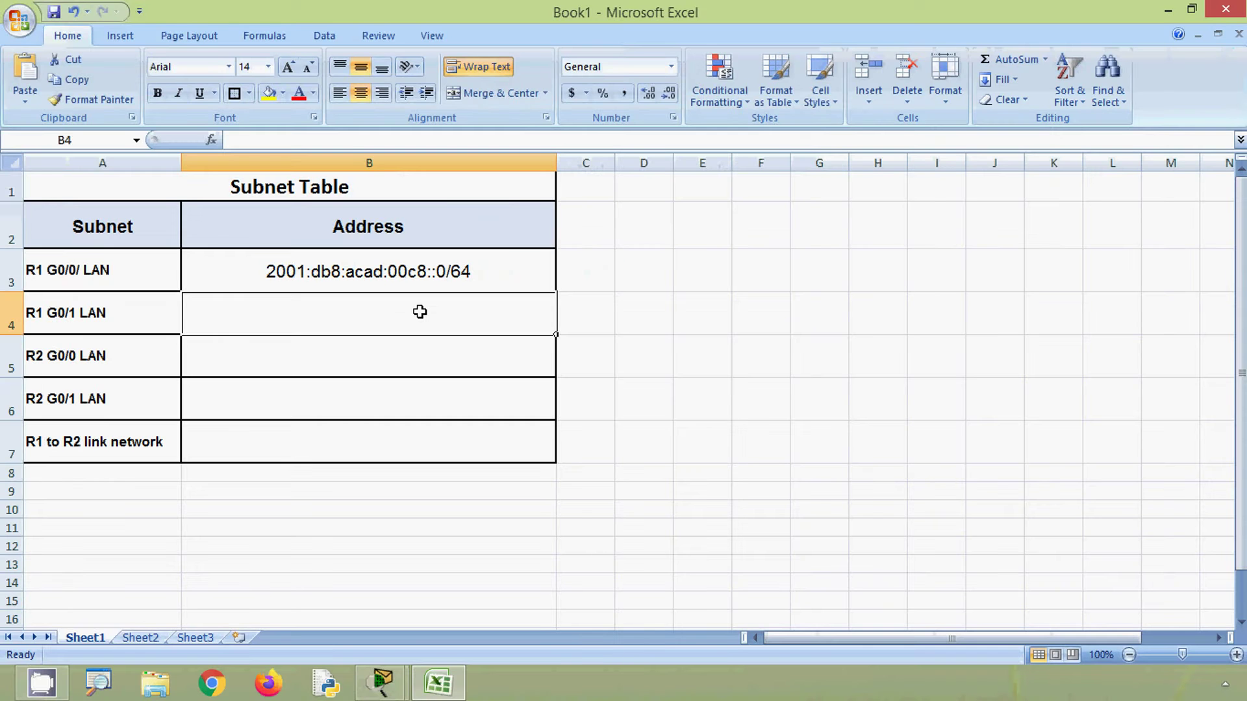
Step: Copy the R1 G0/0 LAN address into the R1 G0/1 LAN row and change it to 2001:db8:acad:00c9::0/64
{"action": "key", "text": "Up"}
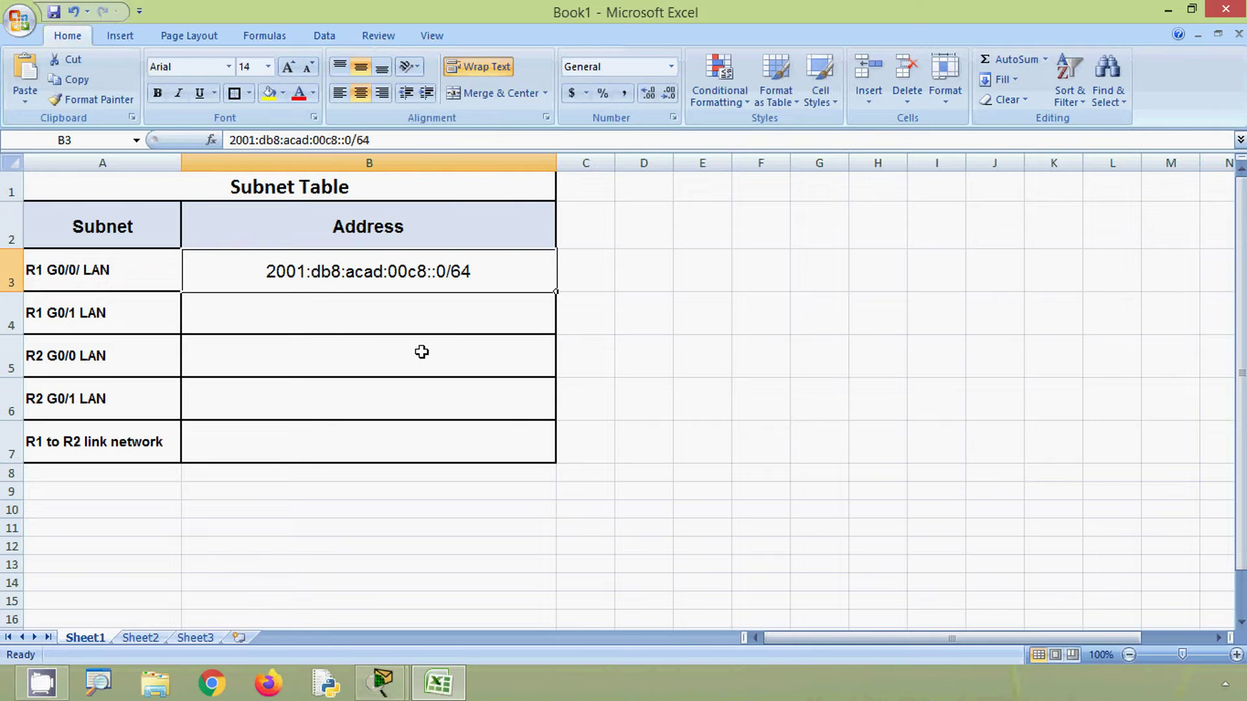
{"action": "key", "text": "ctrl+c"}
{"action": "left_click", "coordinate": [365, 316]}
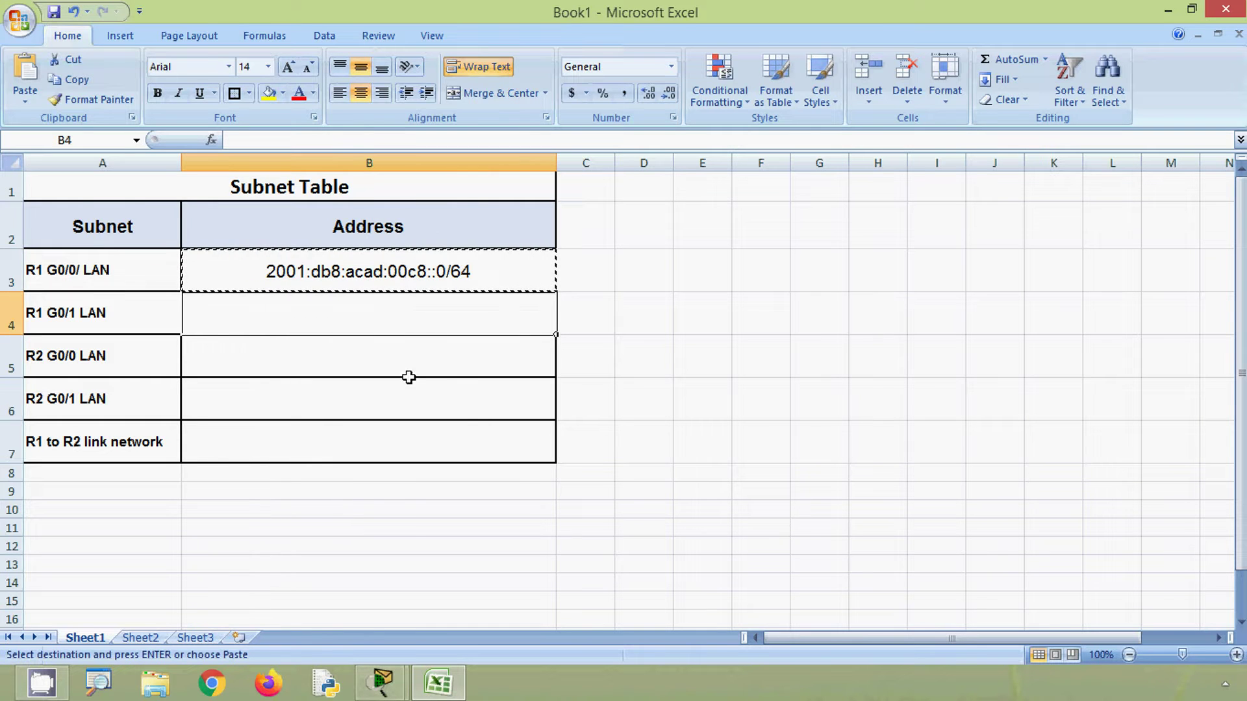
{"action": "key", "text": "ctrl+v"}
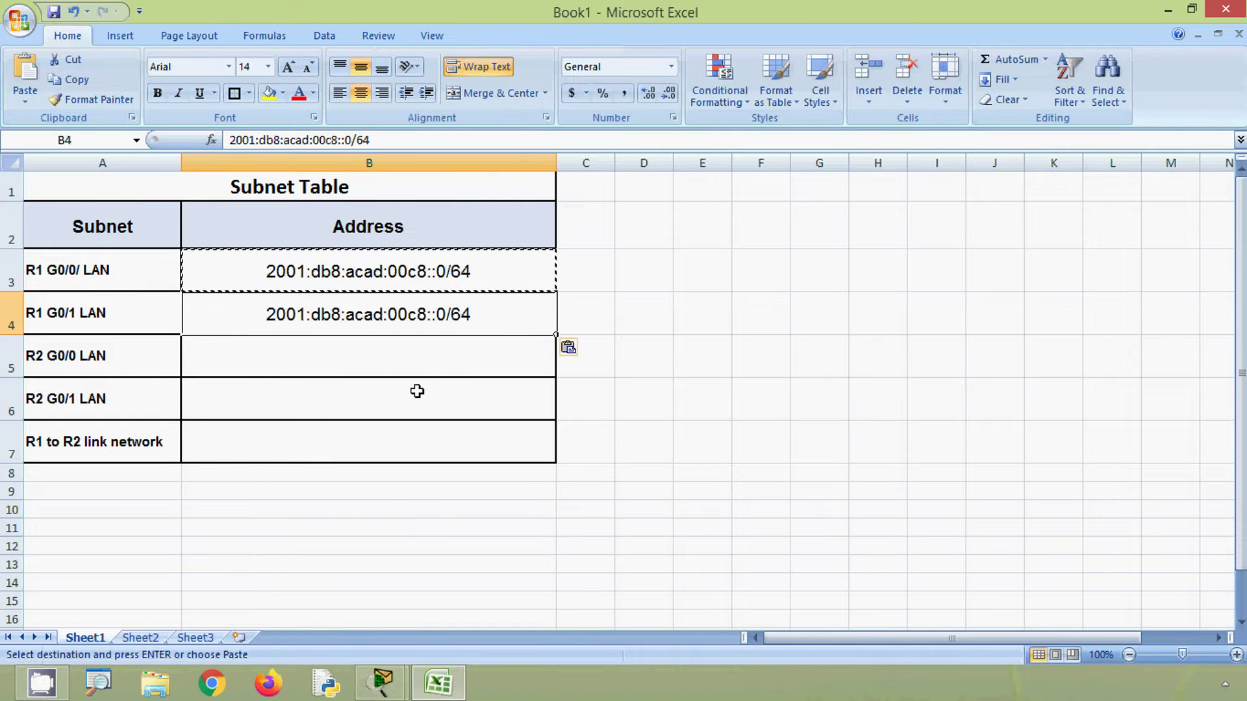
{"action": "double_click", "coordinate": [426, 314]}
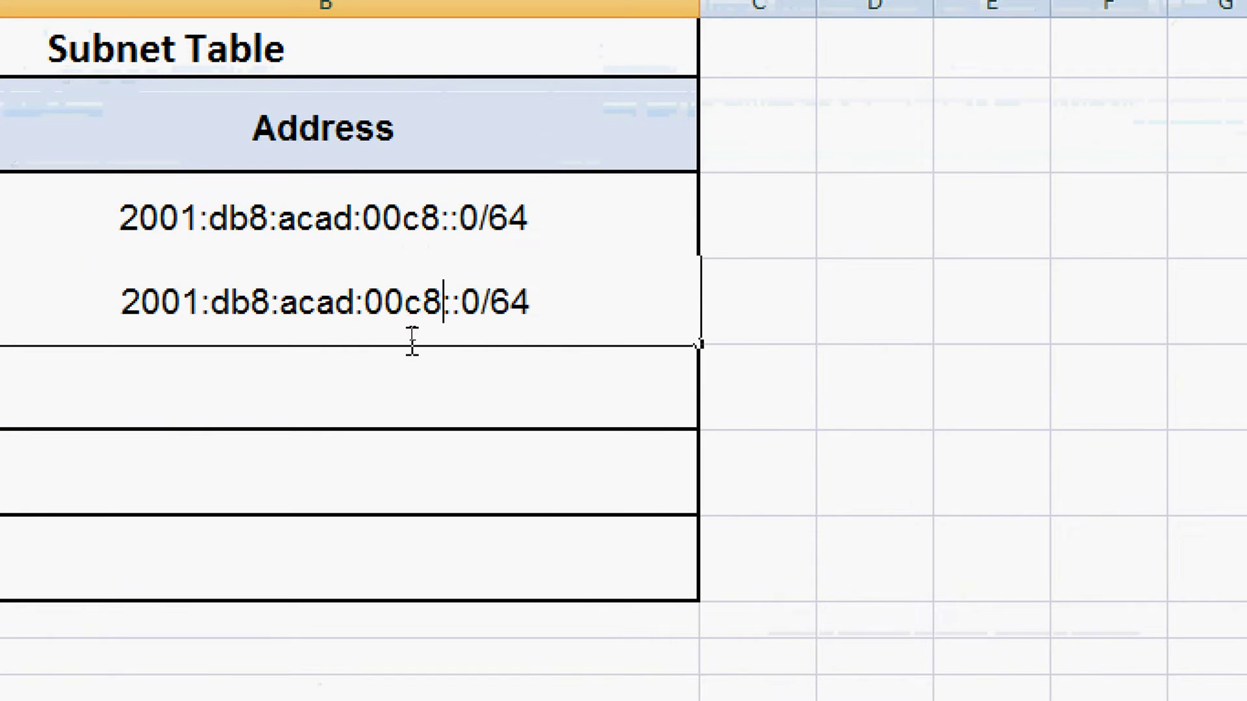
{"action": "key", "text": "BackSpace"}
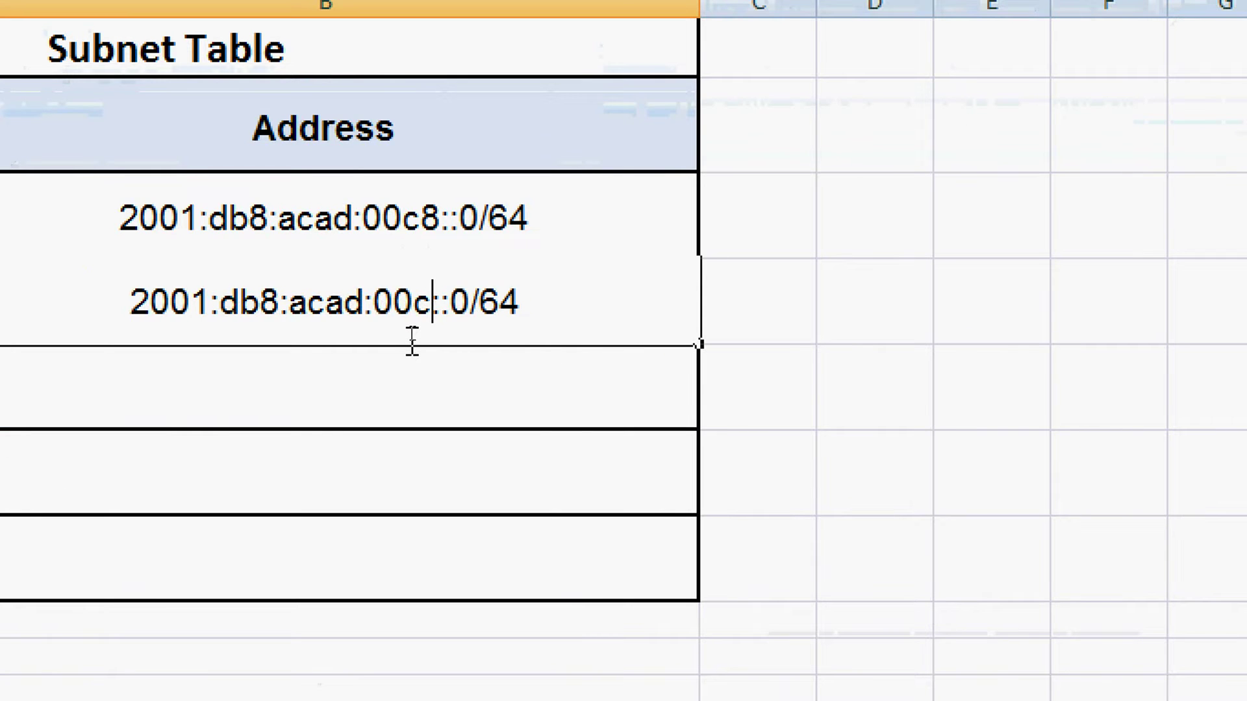
{"action": "type", "text": "9"}
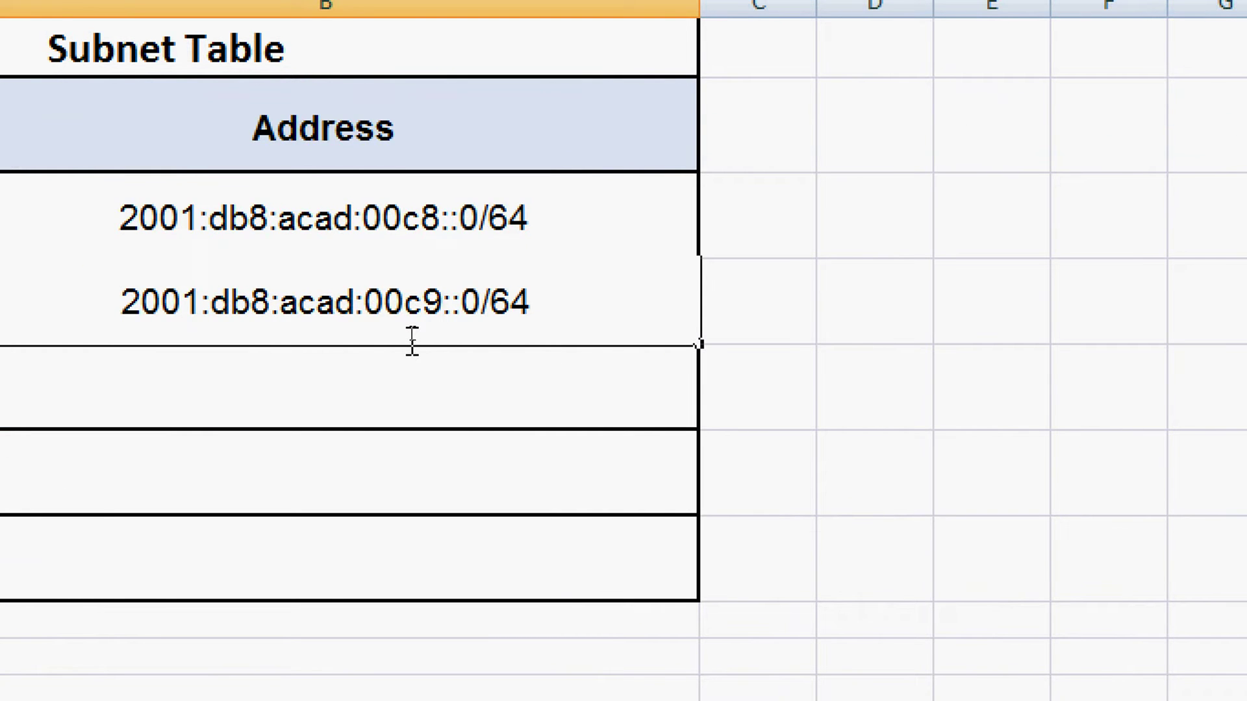
{"action": "left_click", "coordinate": [409, 384]}
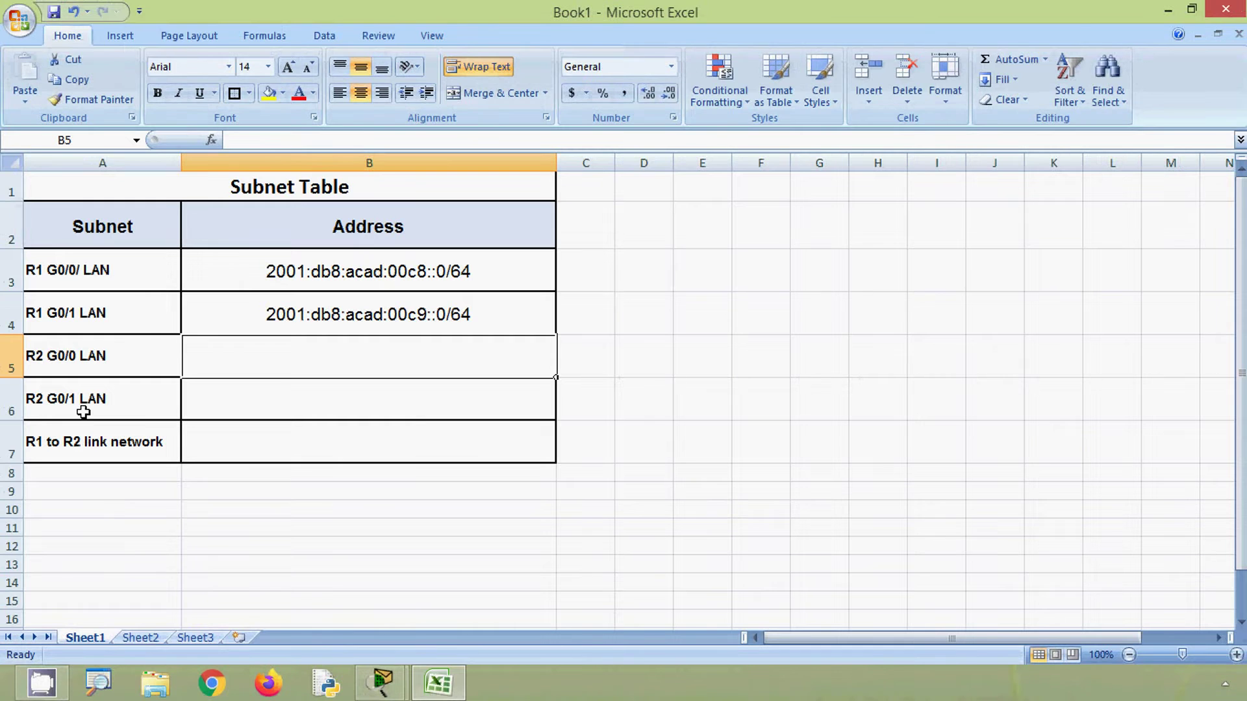
Step: Copy the R1 G0/1 LAN address into the R2 G0/0 LAN row and change it to 2001:db8:acad:00ca::0/64
{"action": "key", "text": "alt"}
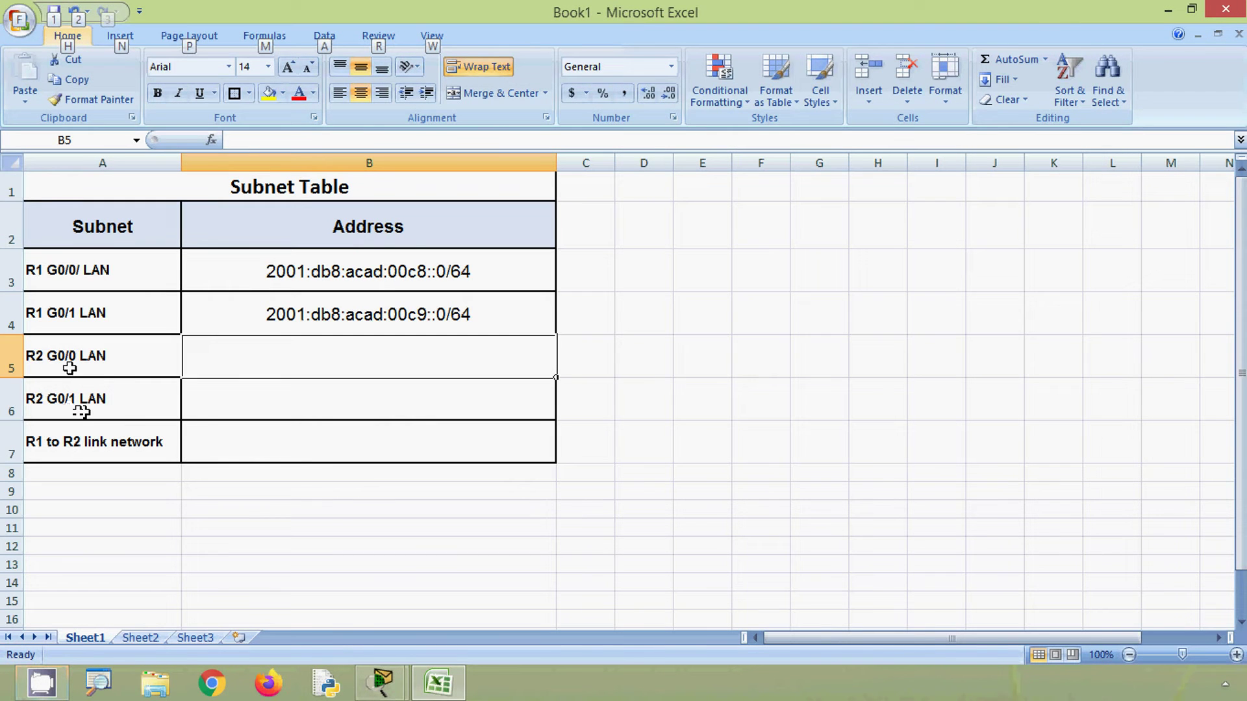
{"action": "left_click", "coordinate": [291, 326]}
{"action": "key", "text": "ctrl+c"}
{"action": "left_click", "coordinate": [312, 343]}
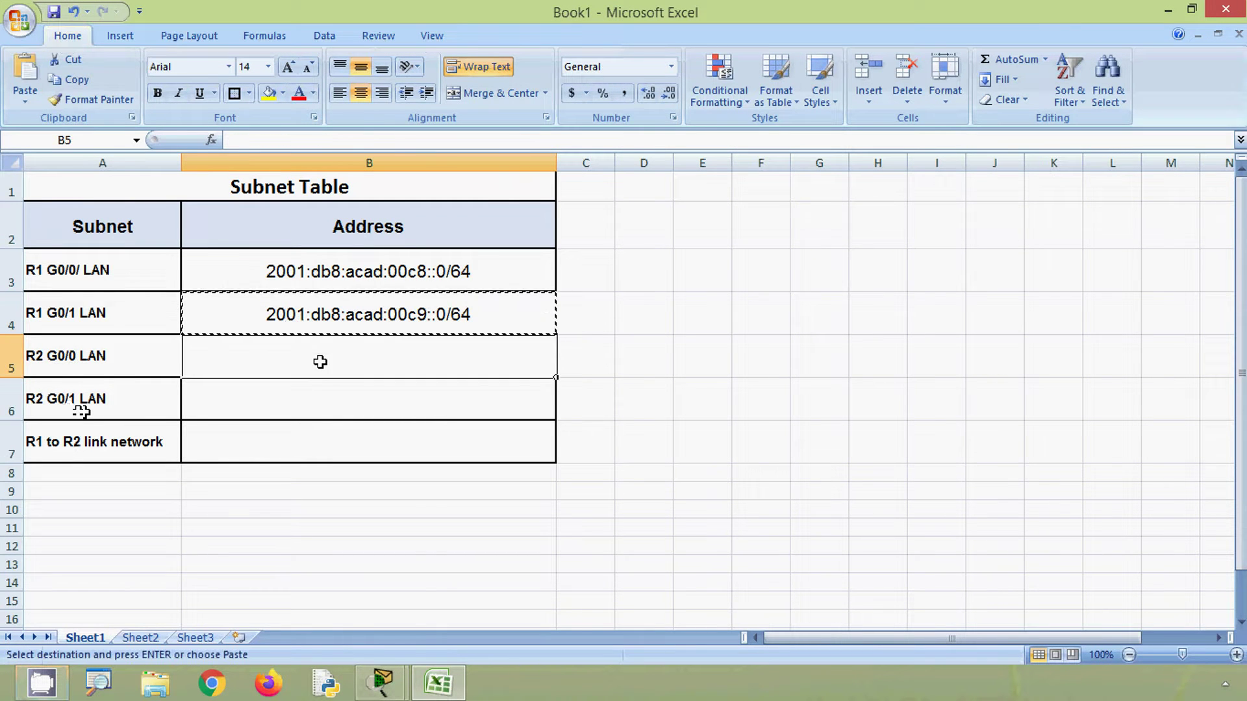
{"action": "key", "text": "ctrl+v"}
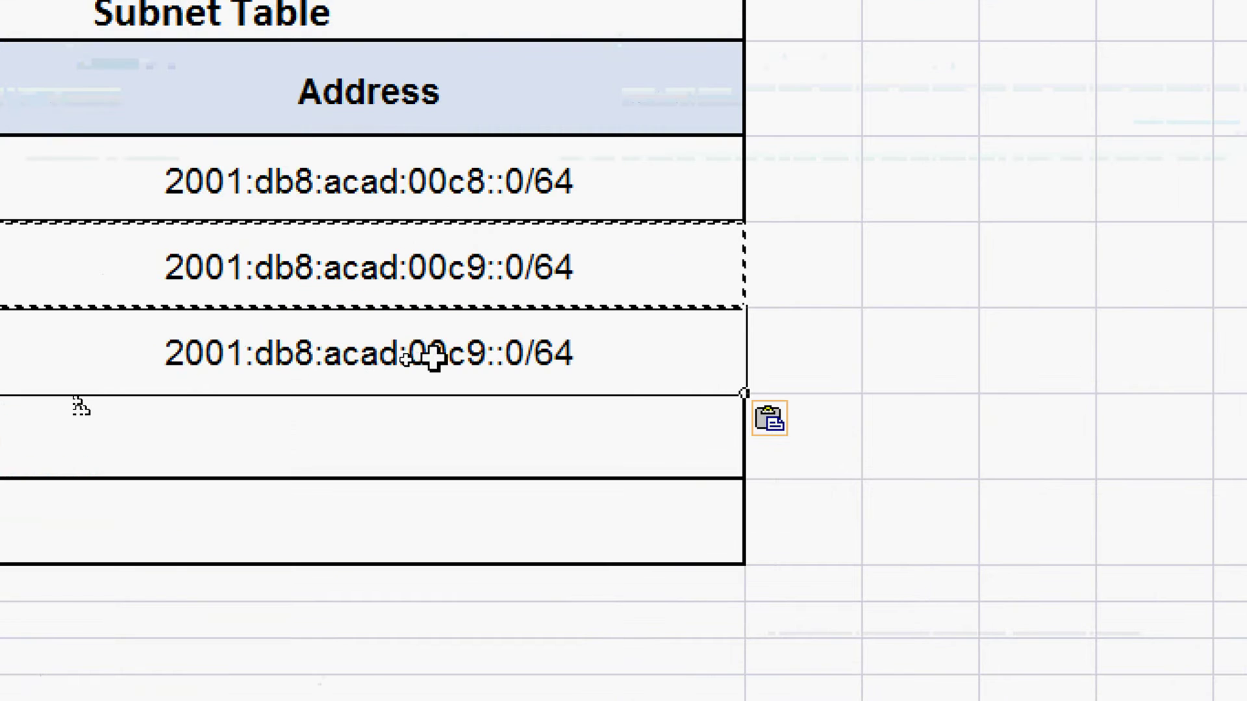
{"action": "double_click", "coordinate": [437, 357]}
{"action": "left_click_drag", "start_coordinate": [470, 357], "coordinate": [492, 357]}
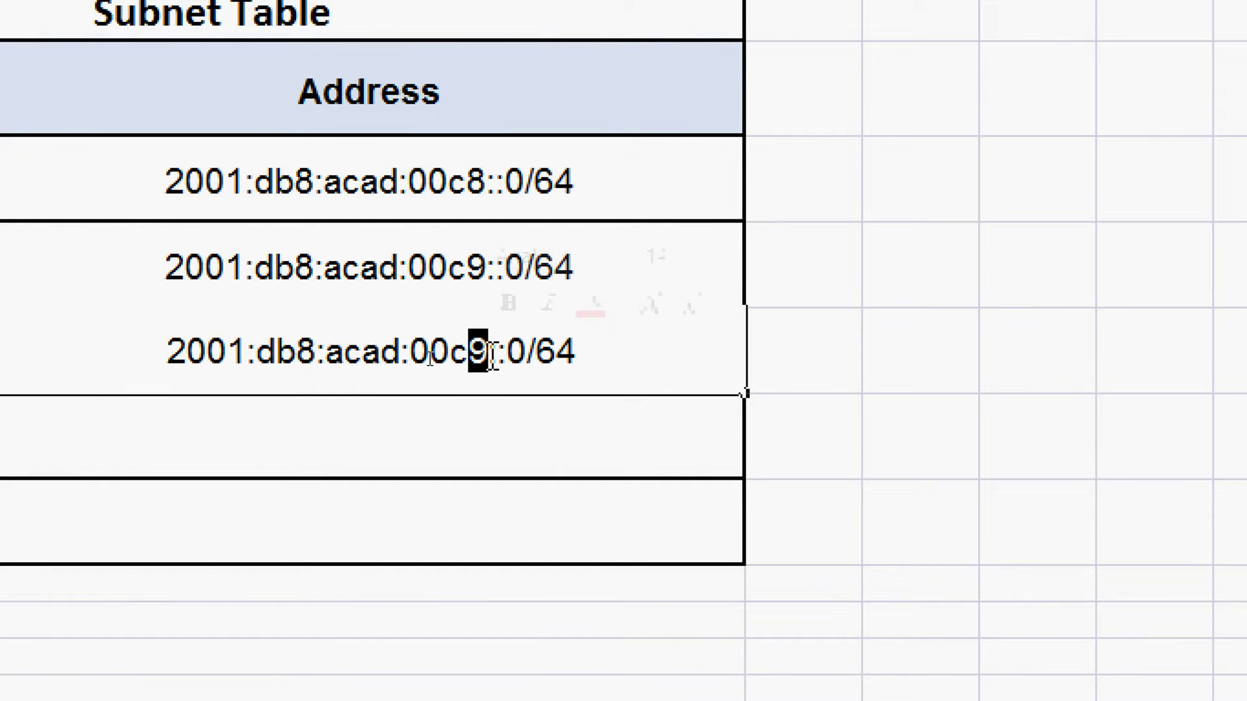
{"action": "left_click", "coordinate": [487, 356]}
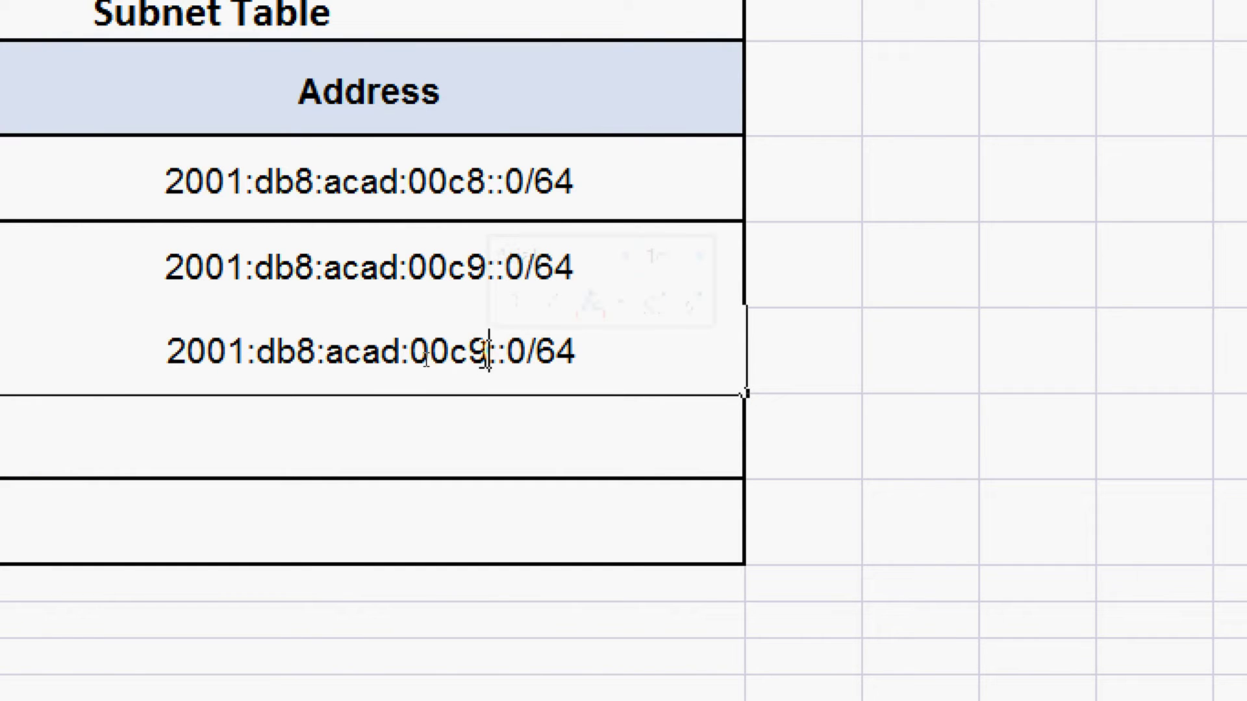
{"action": "left_click_drag", "start_coordinate": [486, 356], "coordinate": [471, 356]}
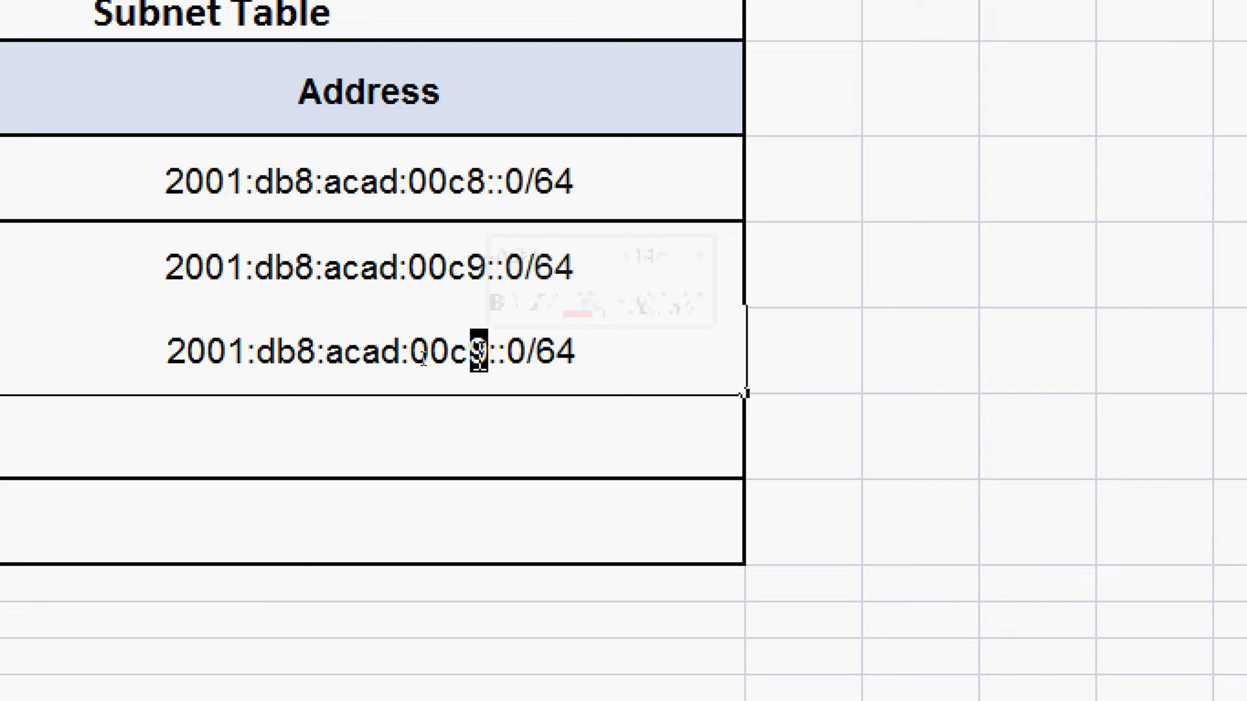
{"action": "type", "text": "a"}
{"action": "left_click", "coordinate": [452, 416]}
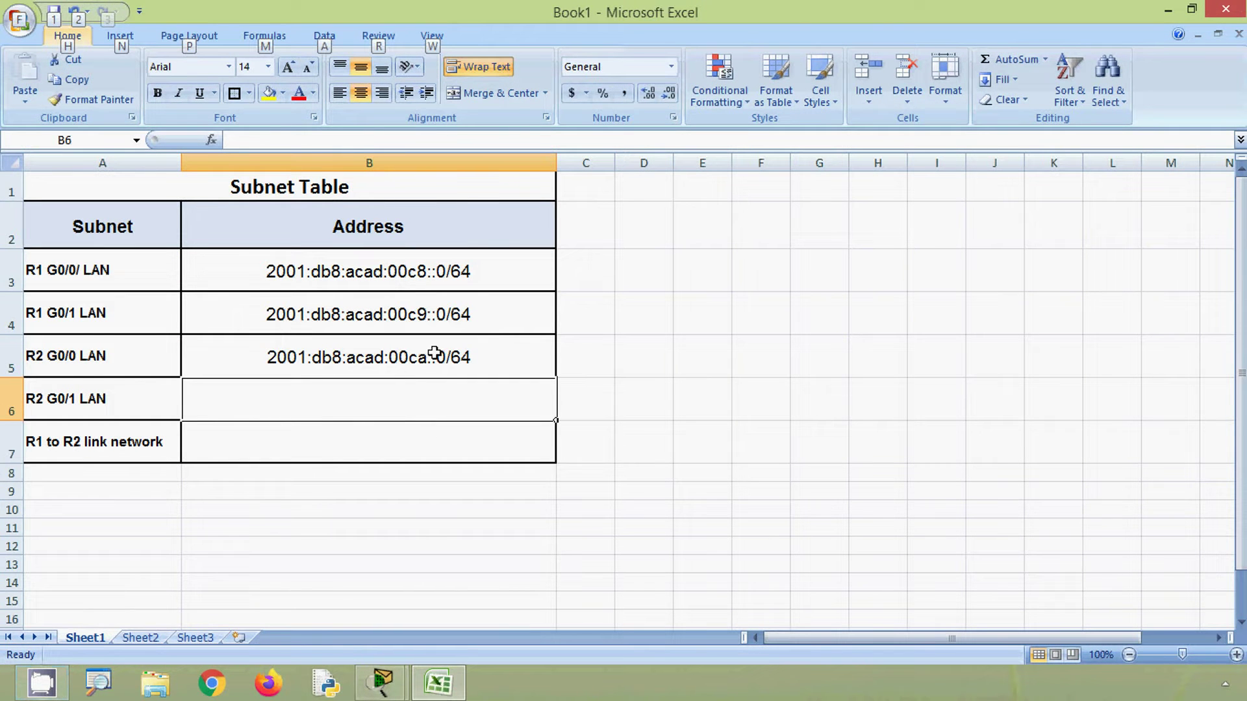
Step: Copy the R2 G0/0 LAN address into the R2 G0/1 LAN row and change it to 2001:db8:acad:00cb::0/64
{"action": "key", "text": "alt"}
{"action": "key", "text": "alt"}
{"action": "left_click", "coordinate": [328, 356]}
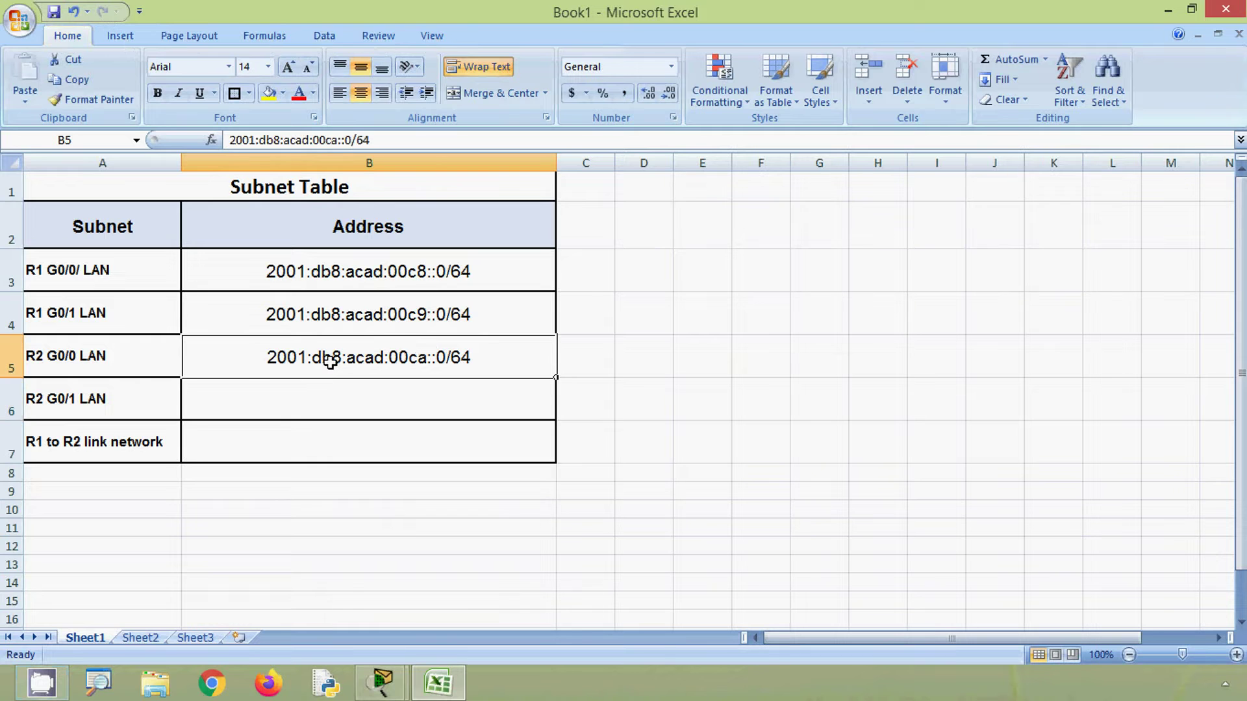
{"action": "key", "text": "ctrl+c"}
{"action": "left_click", "coordinate": [345, 405]}
{"action": "key", "text": "ctrl+v"}
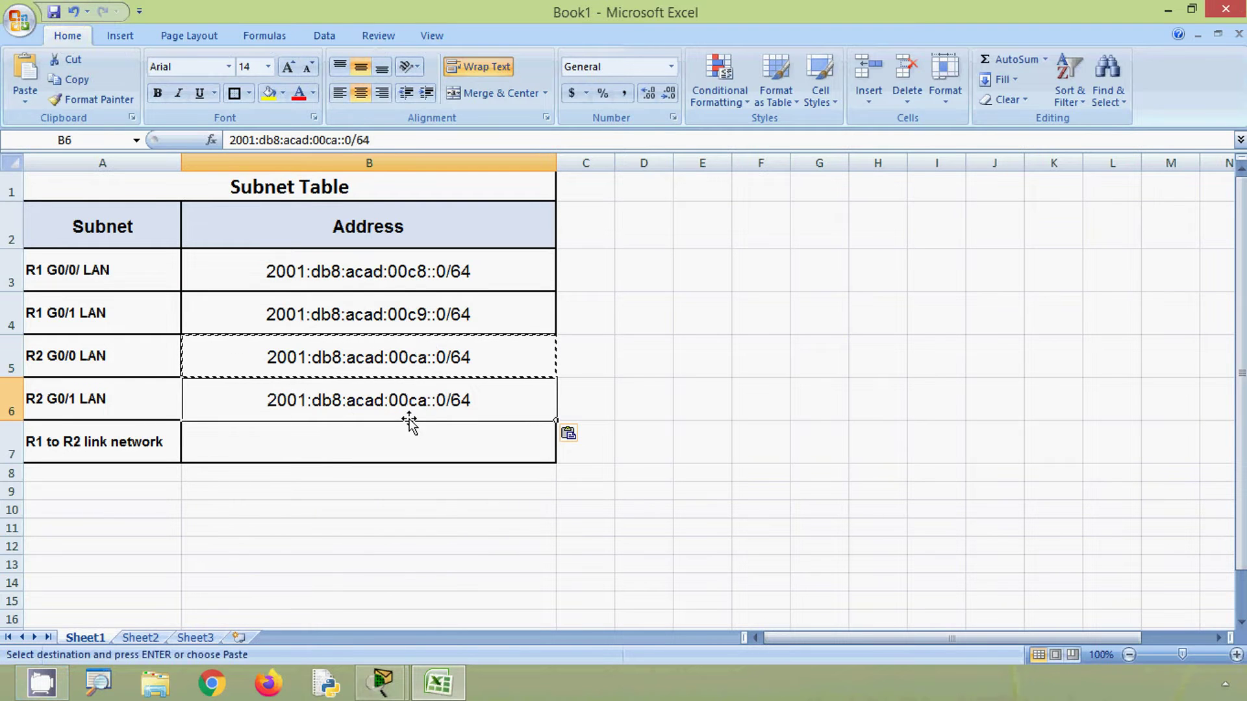
{"action": "double_click", "coordinate": [425, 401]}
{"action": "key", "text": "BackSpace"}
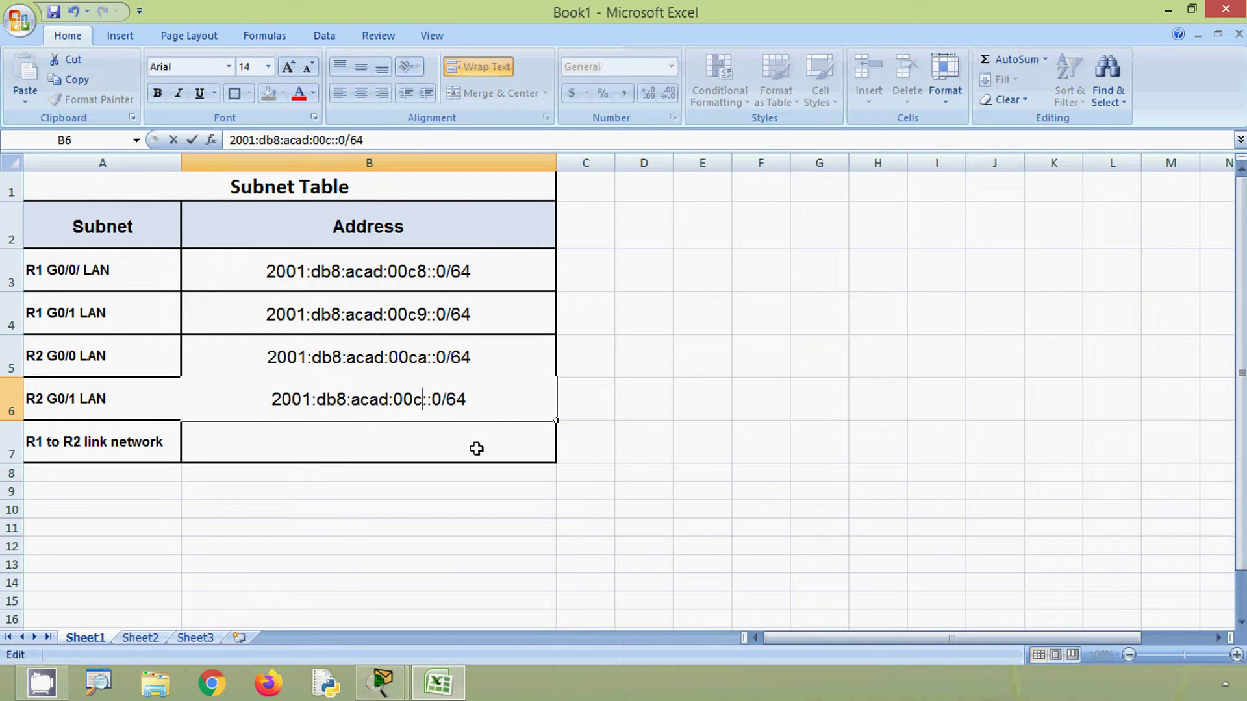
{"action": "type", "text": "b"}
{"action": "key", "text": "Return"}
Step: Copy the R2 G0/1 LAN address into the R1 to R2 link network row and change it to 2001:db8:acad:00cc::0/64
{"action": "left_click", "coordinate": [431, 399]}
{"action": "key", "text": "ctrl+c"}
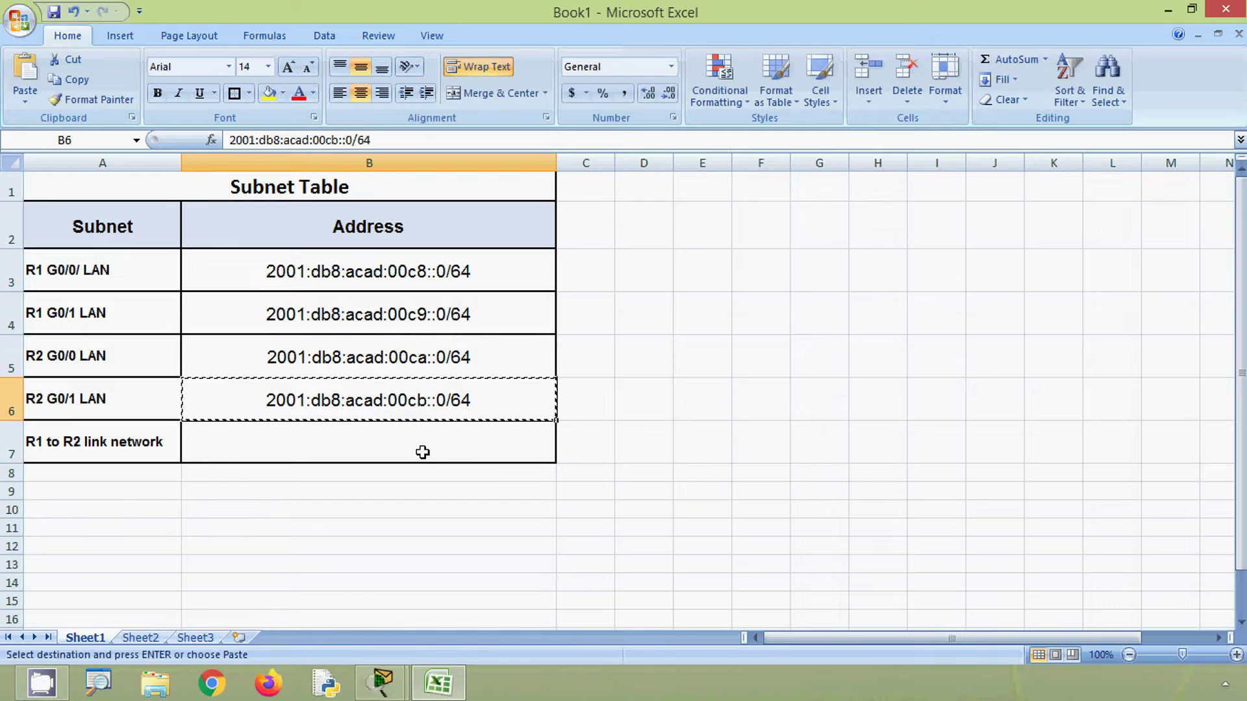
{"action": "left_click", "coordinate": [423, 448]}
{"action": "key", "text": "ctrl+v"}
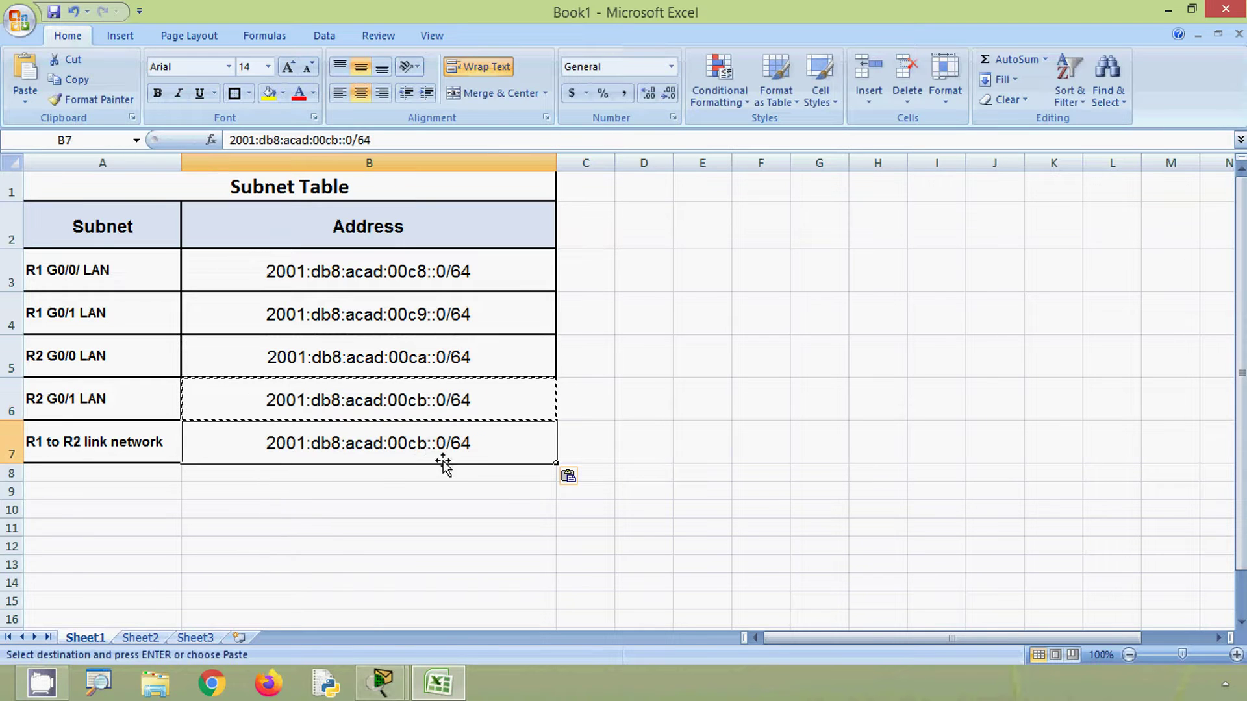
{"action": "double_click", "coordinate": [425, 443]}
{"action": "key", "text": "BackSpace"}
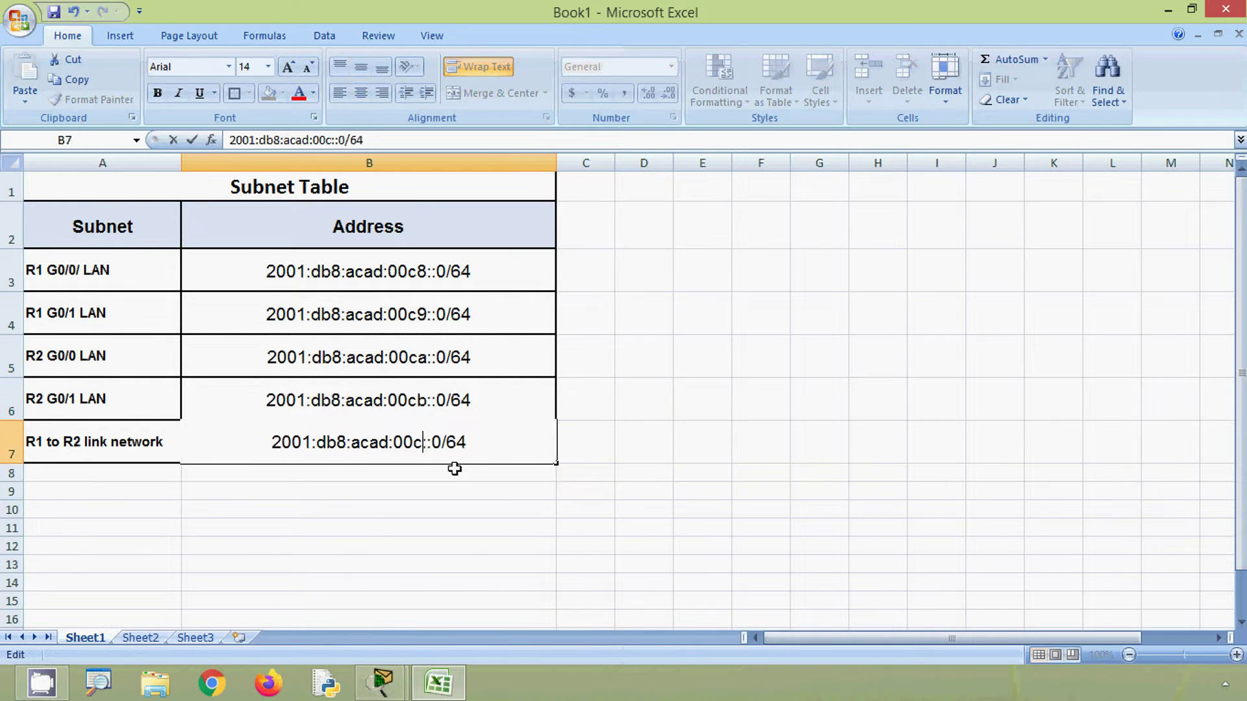
{"action": "type", "text": "c"}
{"action": "key", "text": "Return"}
{"action": "left_click", "coordinate": [652, 439]}
{"action": "left_click", "coordinate": [559, 431]}
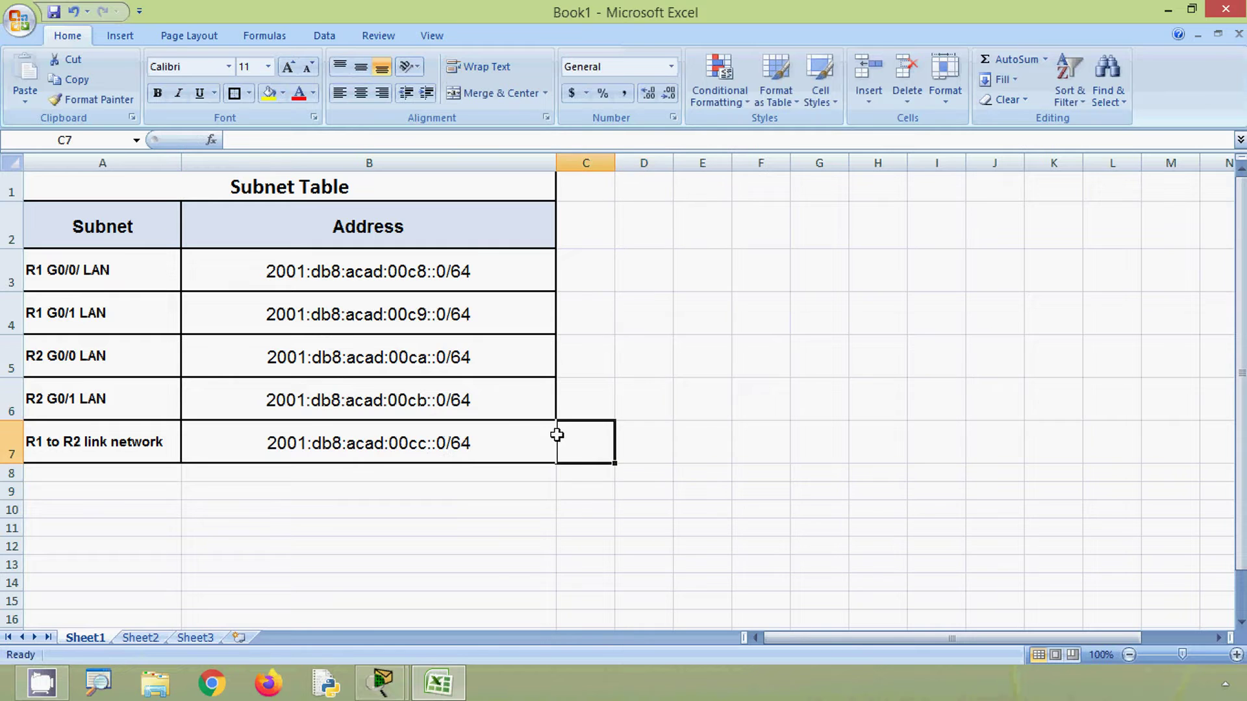
{"action": "left_click", "coordinate": [532, 437]}
Step: Review the Step 2 addressing instructions in Packet Tracer and the R1 interface rows of the Addressing Table in Excel
{"action": "key", "text": "alt+Tab"}
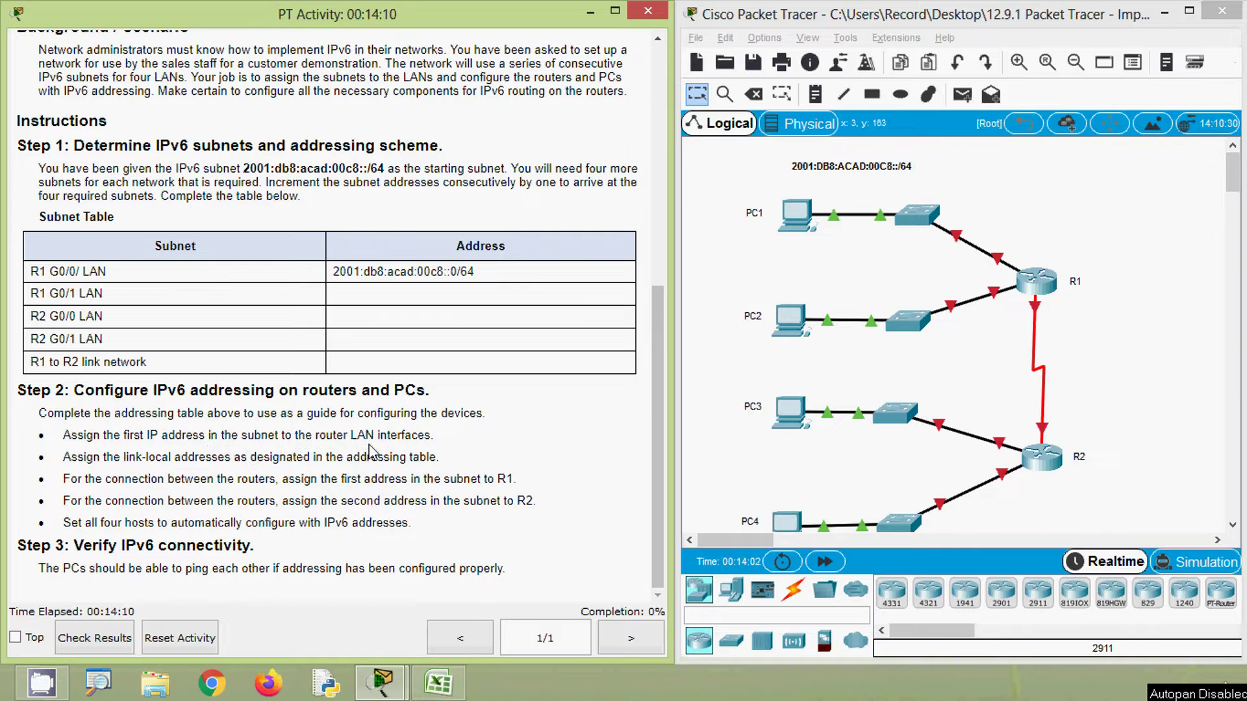
{"action": "key", "text": "alt+Tab"}
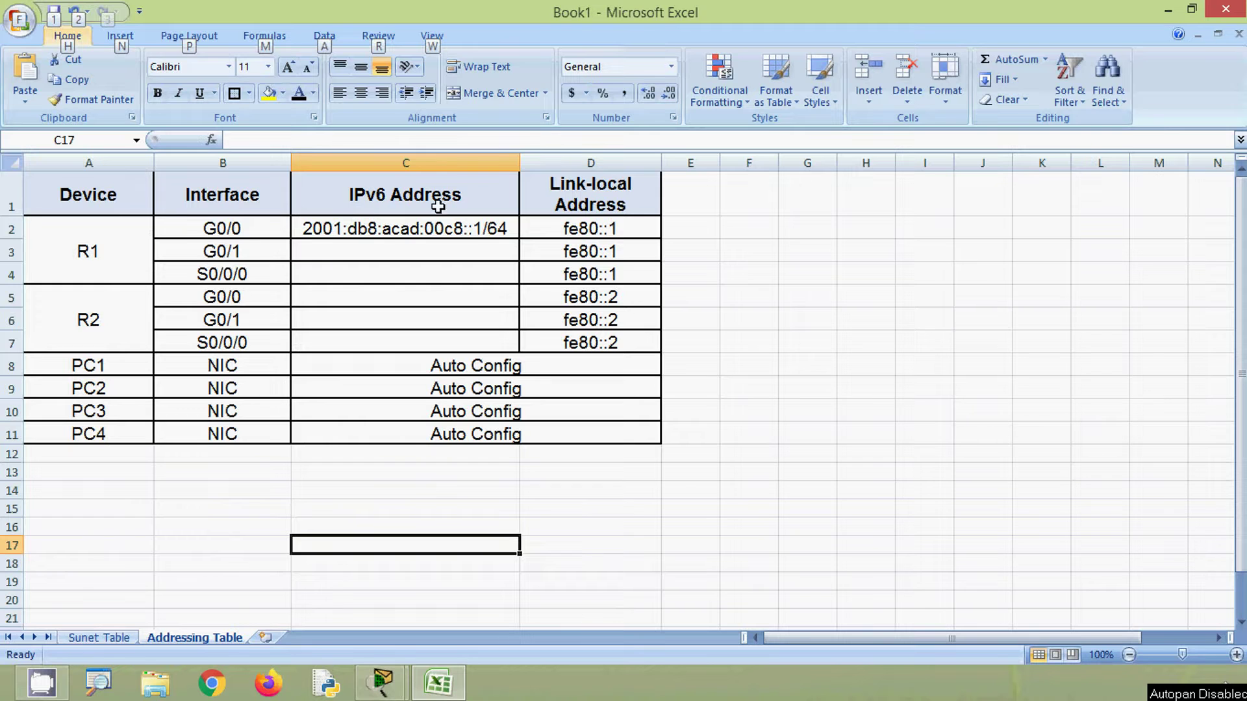
{"action": "left_click", "coordinate": [265, 236]}
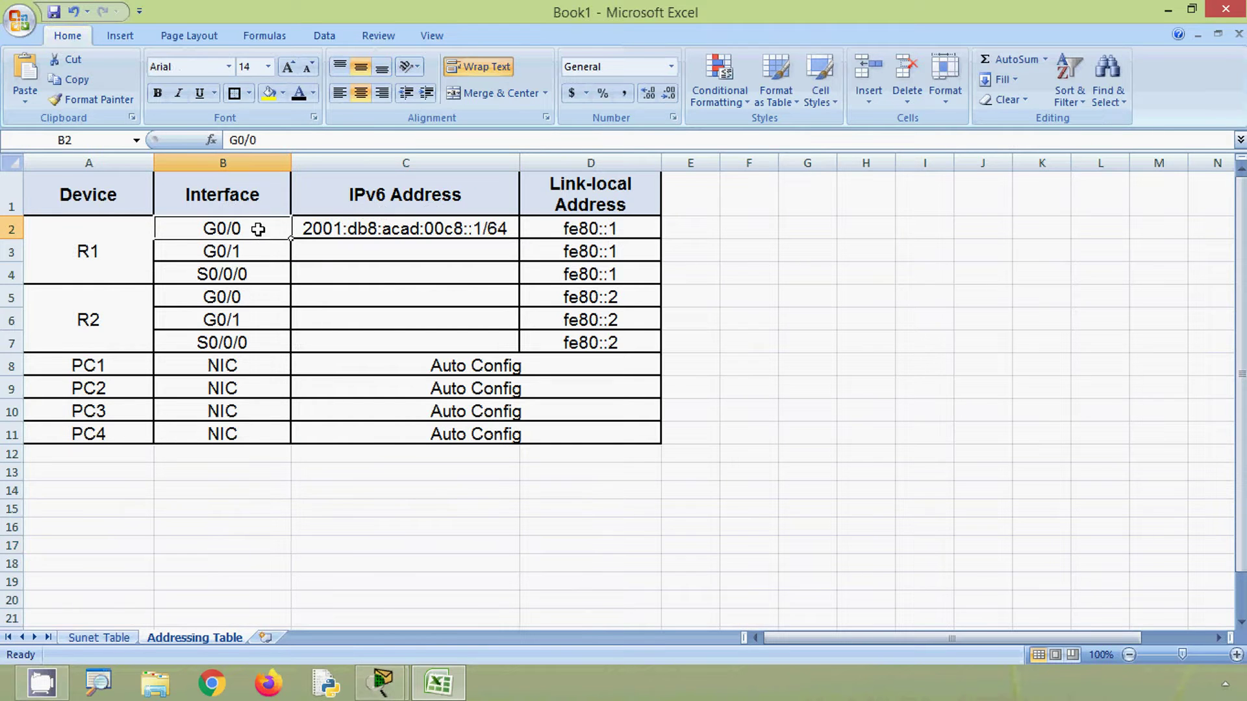
{"action": "left_click", "coordinate": [99, 251]}
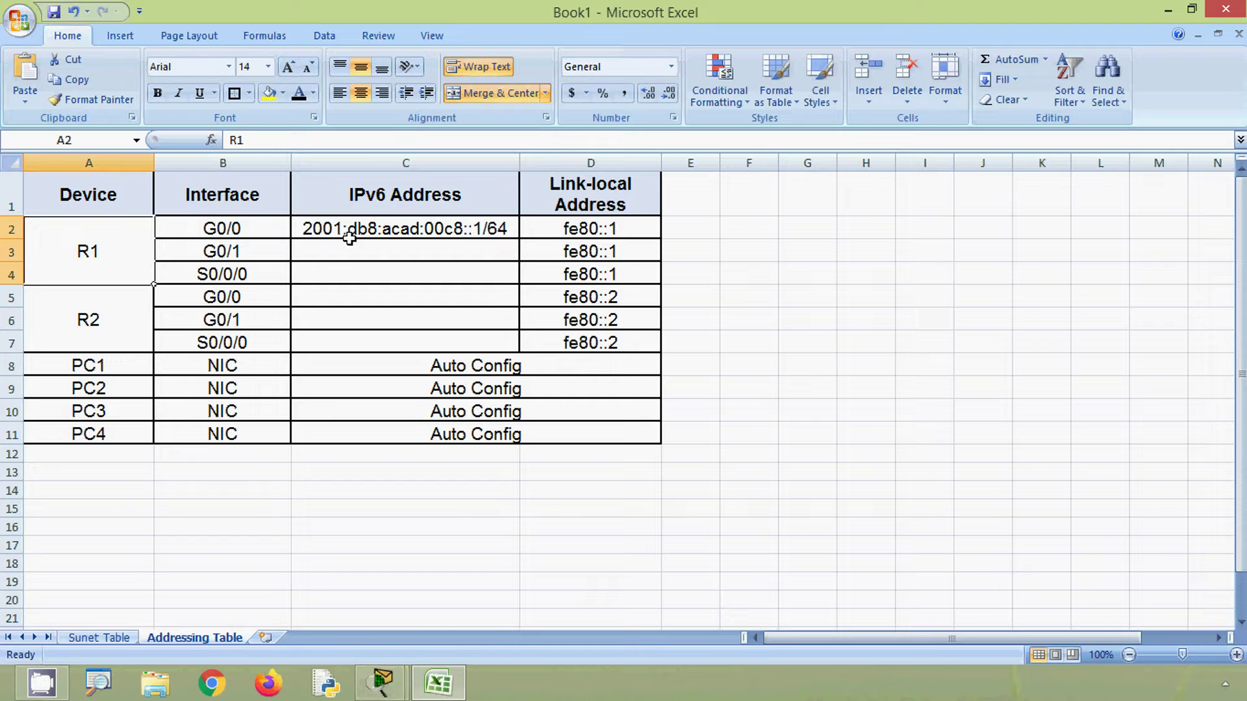
{"action": "left_click", "coordinate": [256, 250]}
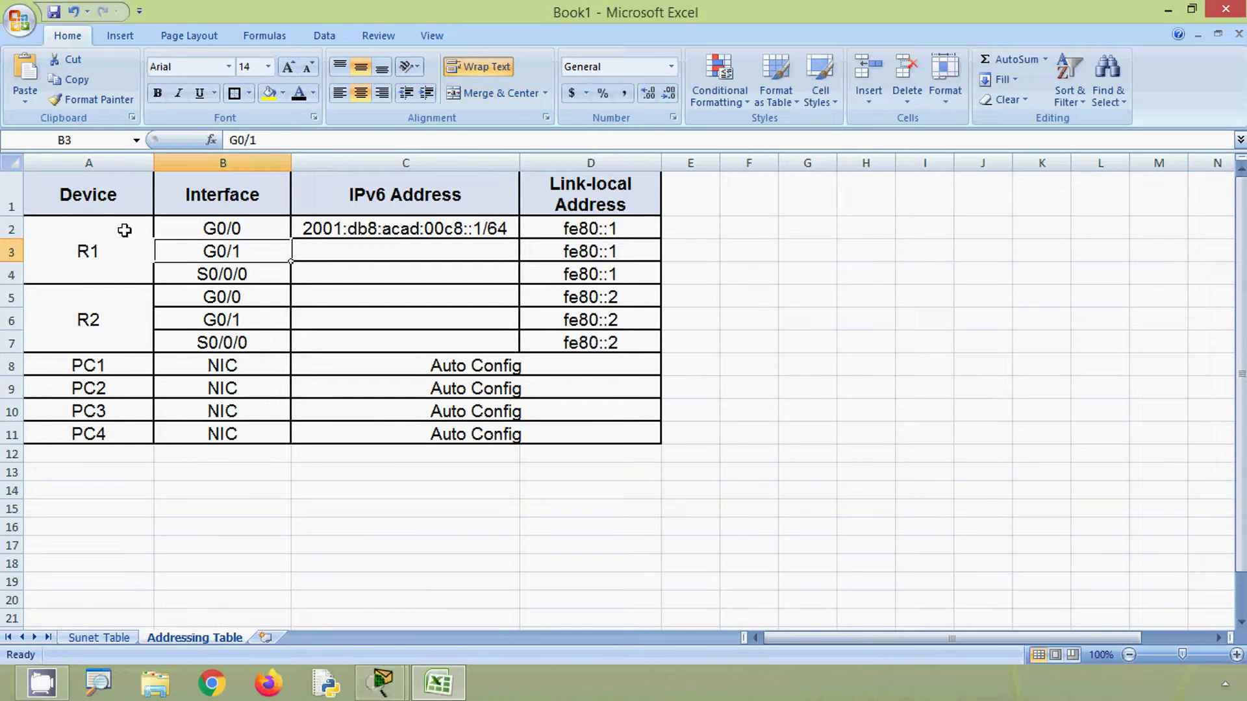
{"action": "left_click", "coordinate": [113, 265]}
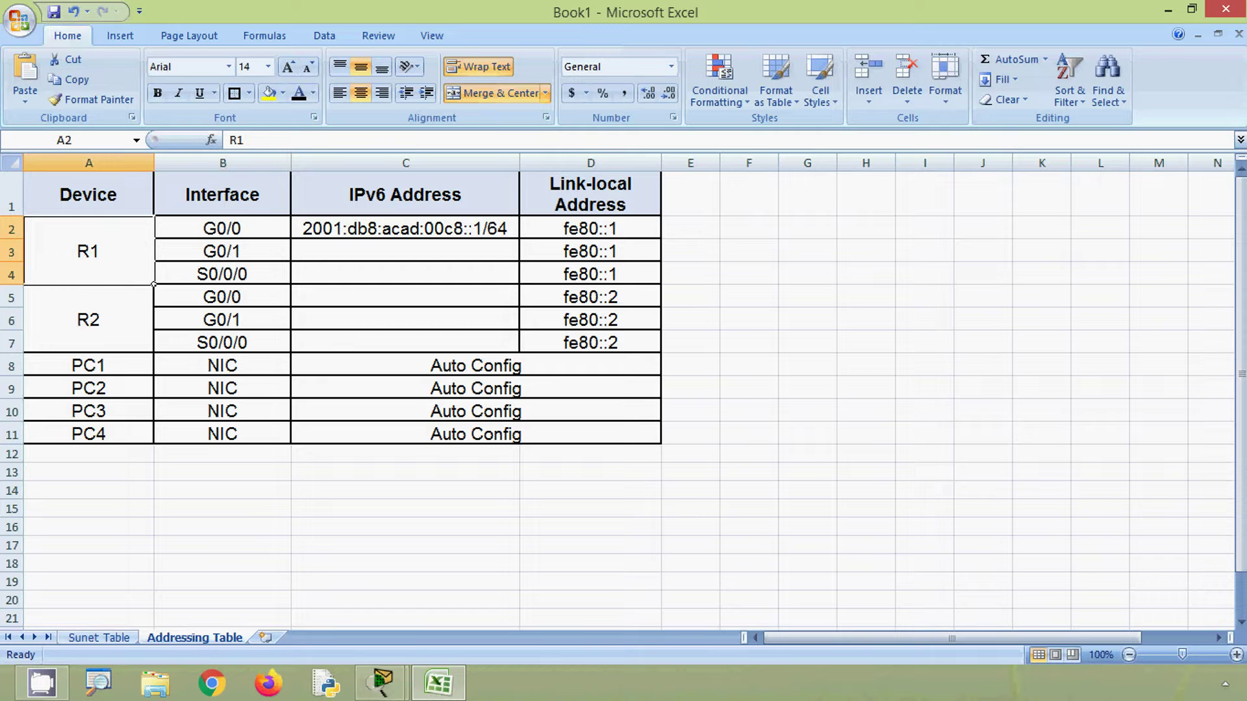
Step: Copy the R1 G0/1 LAN subnet address from the Subnet Table into the IPv6 Address cell of R1 G0/1 in the Addressing Table
{"action": "key", "text": "alt"}
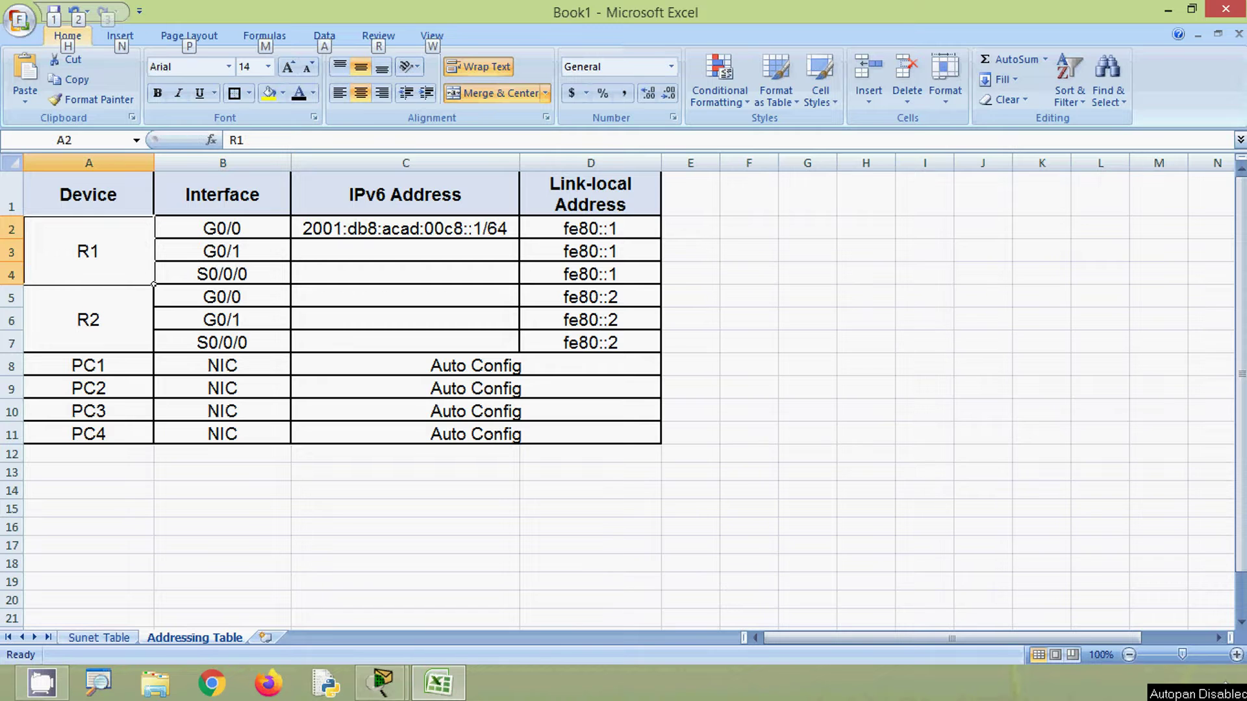
{"action": "left_click", "coordinate": [106, 635]}
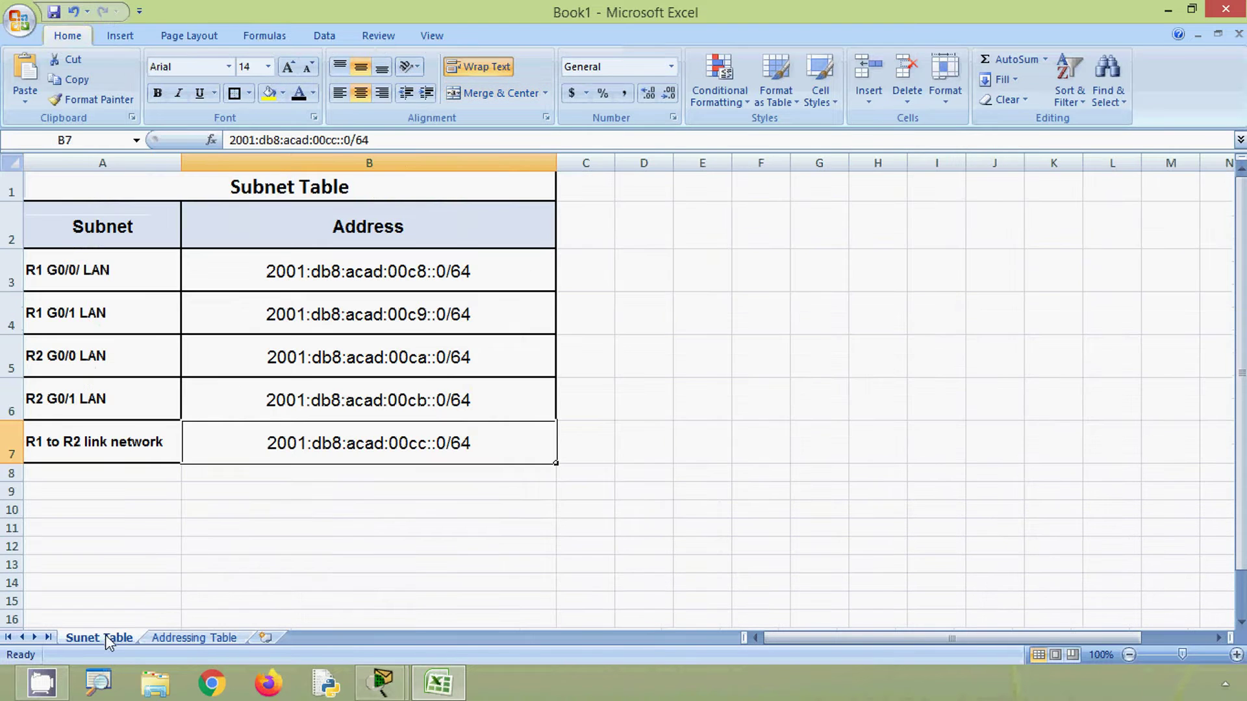
{"action": "left_click", "coordinate": [40, 325]}
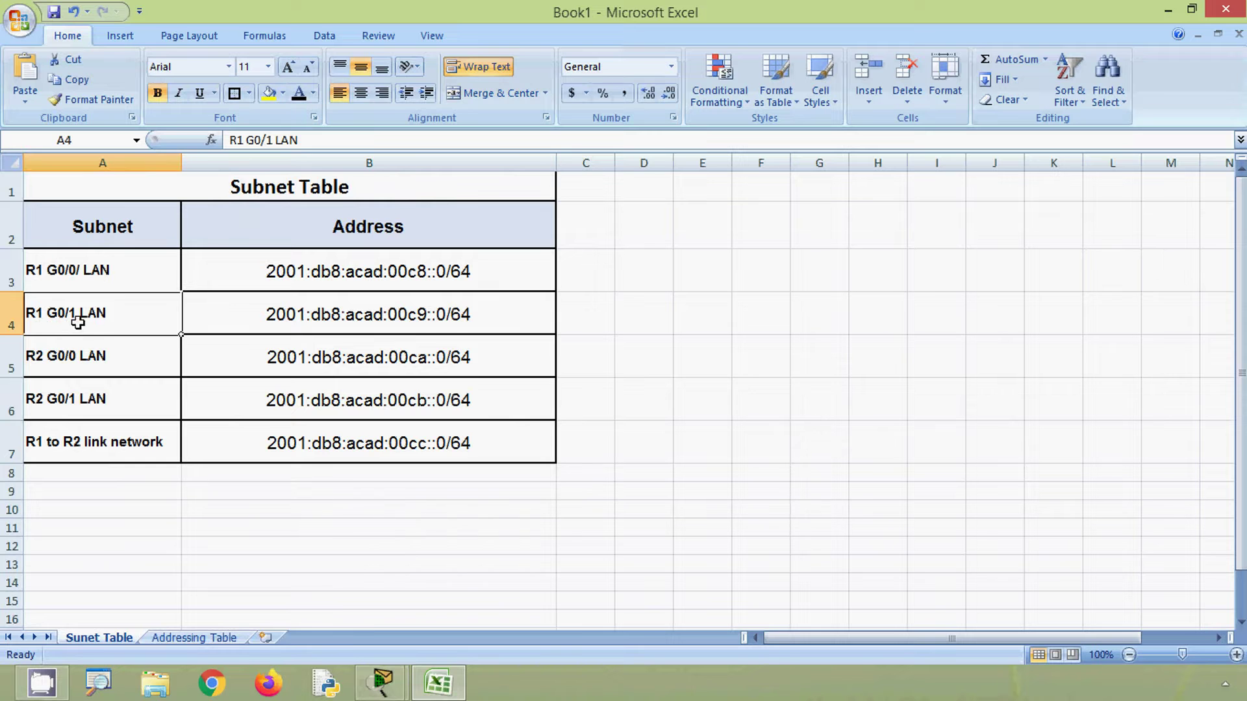
{"action": "left_click", "coordinate": [250, 320]}
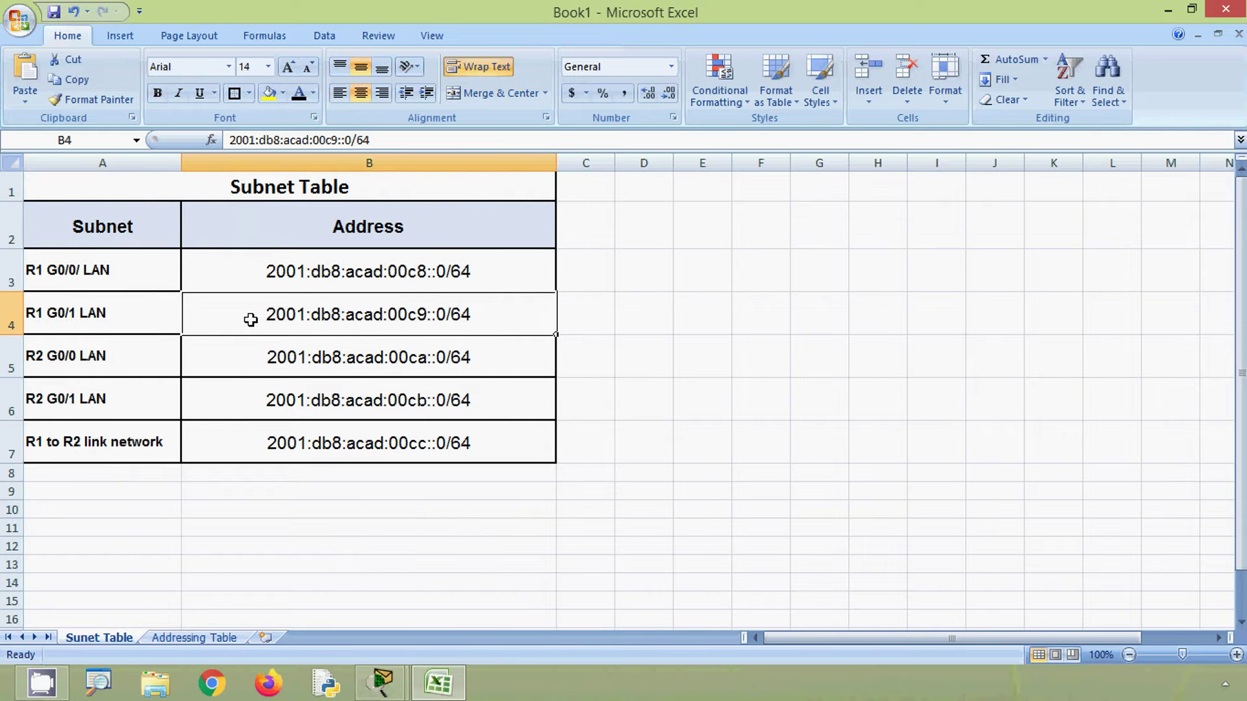
{"action": "key", "text": "ctrl+c"}
{"action": "left_click", "coordinate": [194, 638]}
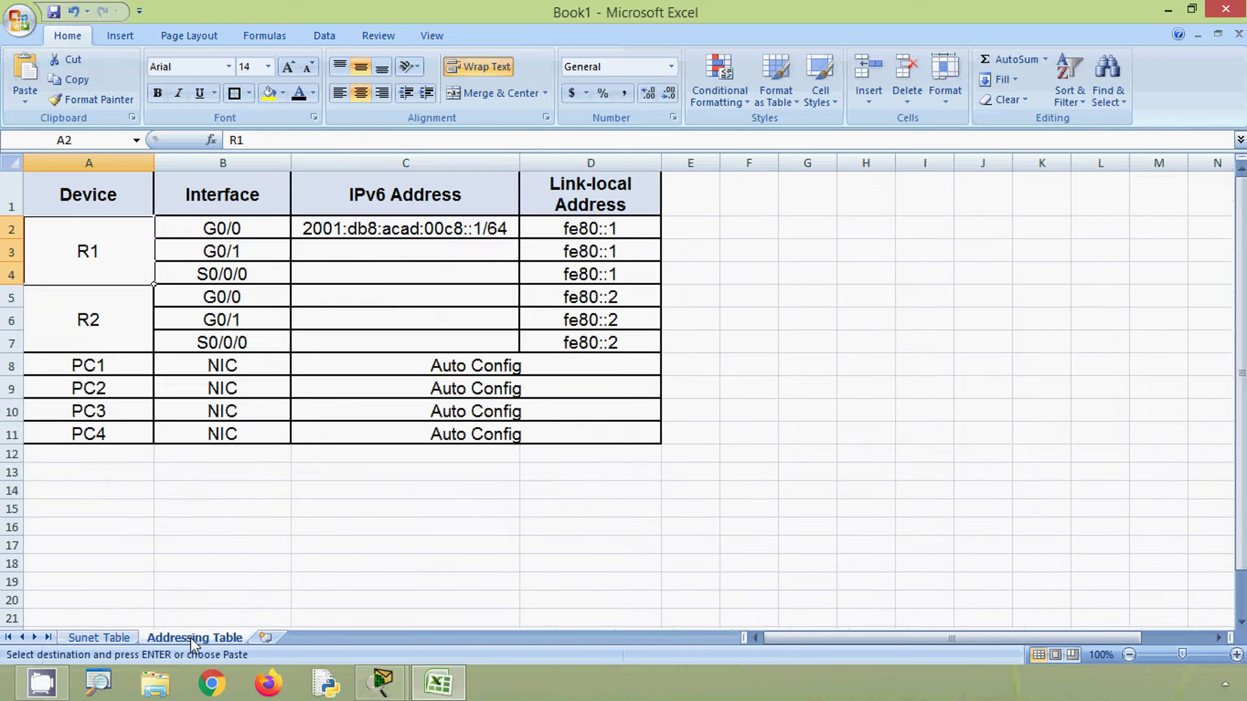
{"action": "left_click", "coordinate": [323, 258]}
{"action": "key", "text": "ctrl+v"}
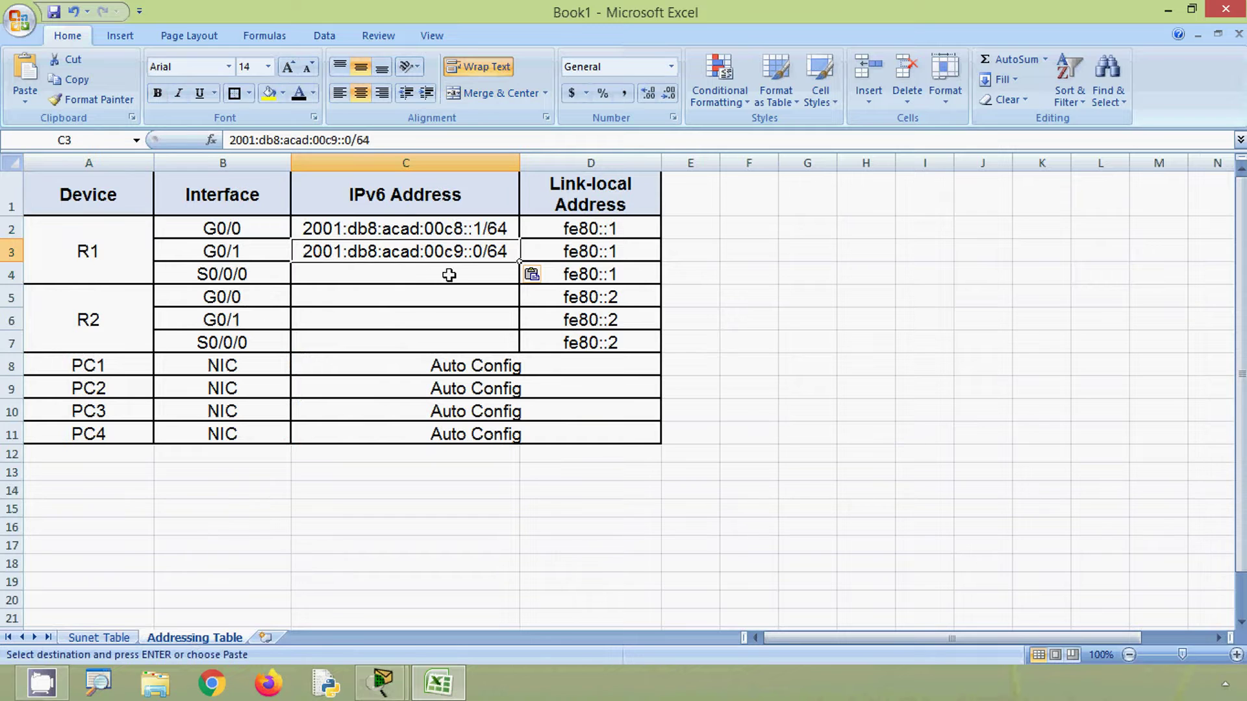
Step: Change the R1 G0/1 IPv6 address to the first address in its subnet, 2001:db8:acad:00c9::1/64
{"action": "double_click", "coordinate": [486, 253]}
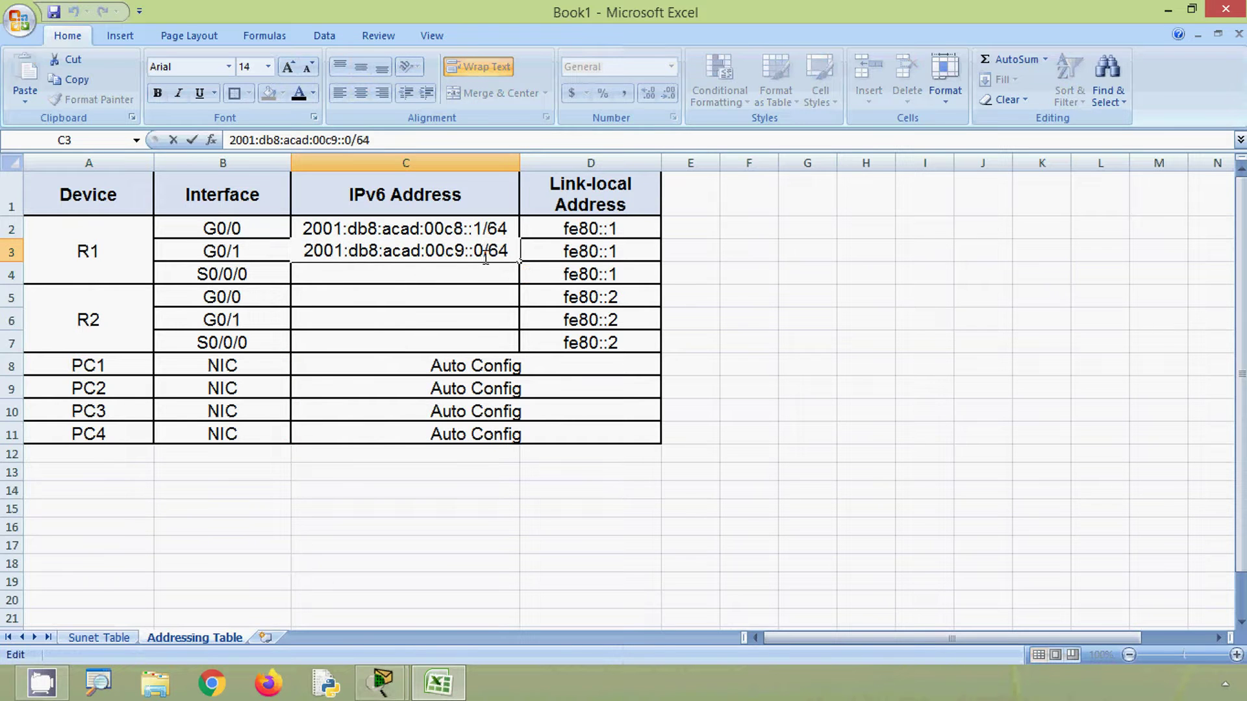
{"action": "key", "text": "BackSpace"}
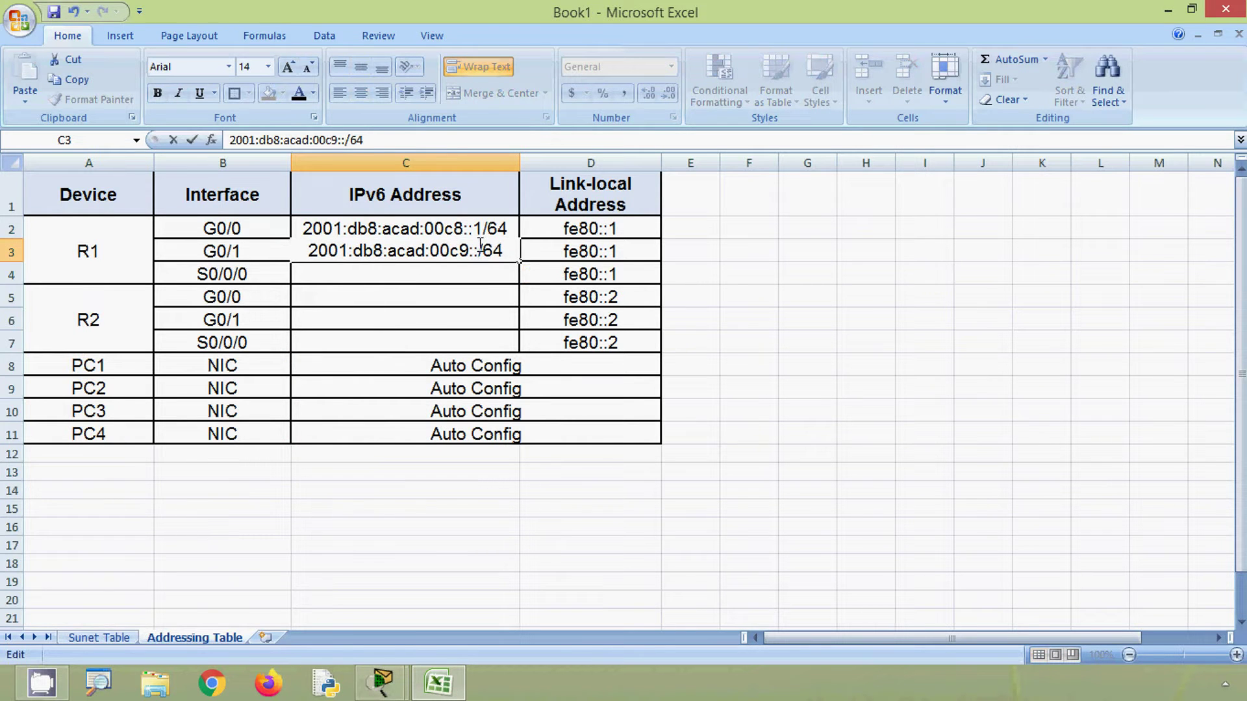
{"action": "type", "text": "1"}
{"action": "key", "text": "Return"}
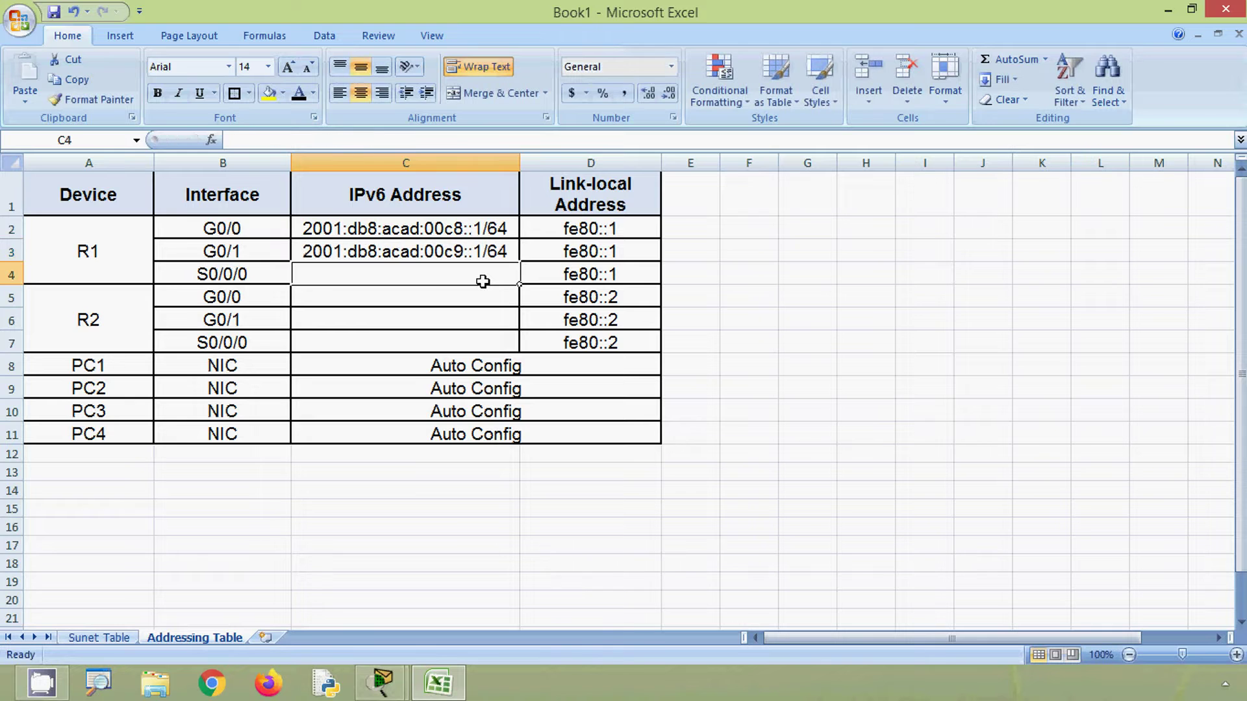
Step: Copy the R1 to R2 link network address into the R1 S0/0/0 row of the Addressing Table, checking Packet Tracer's Step 2 instructions for router connections
{"action": "left_click", "coordinate": [255, 278]}
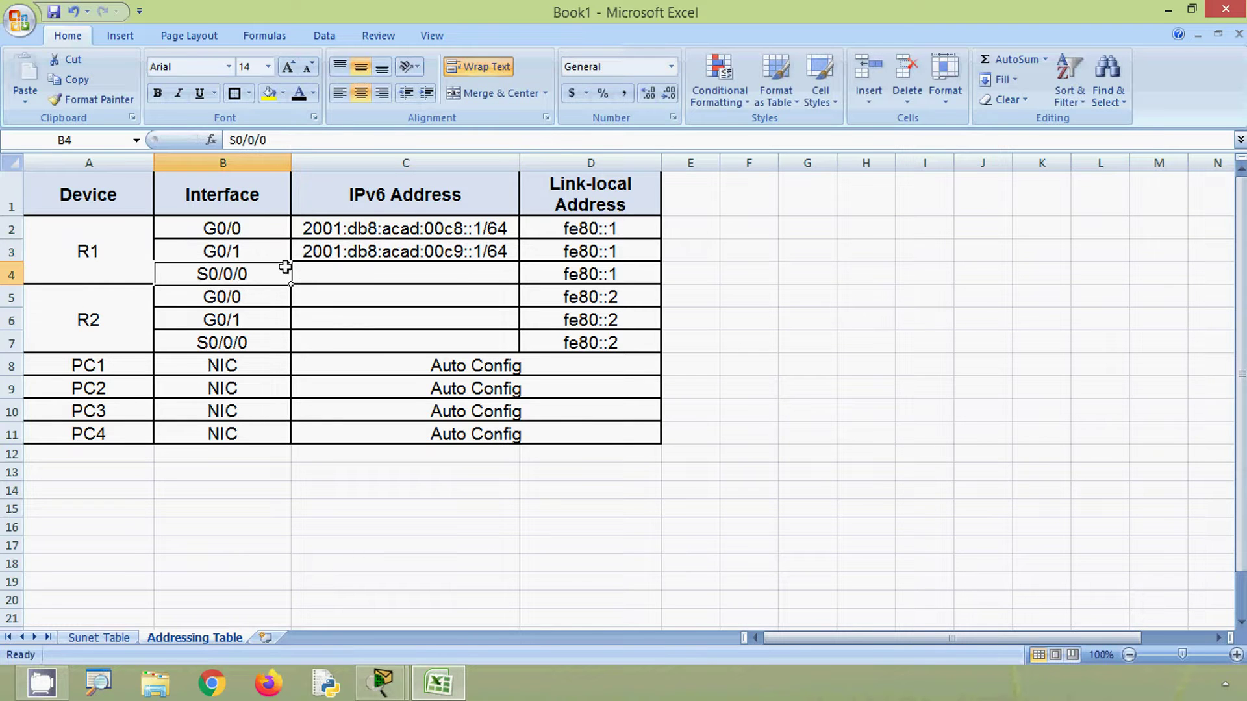
{"action": "left_click", "coordinate": [98, 638]}
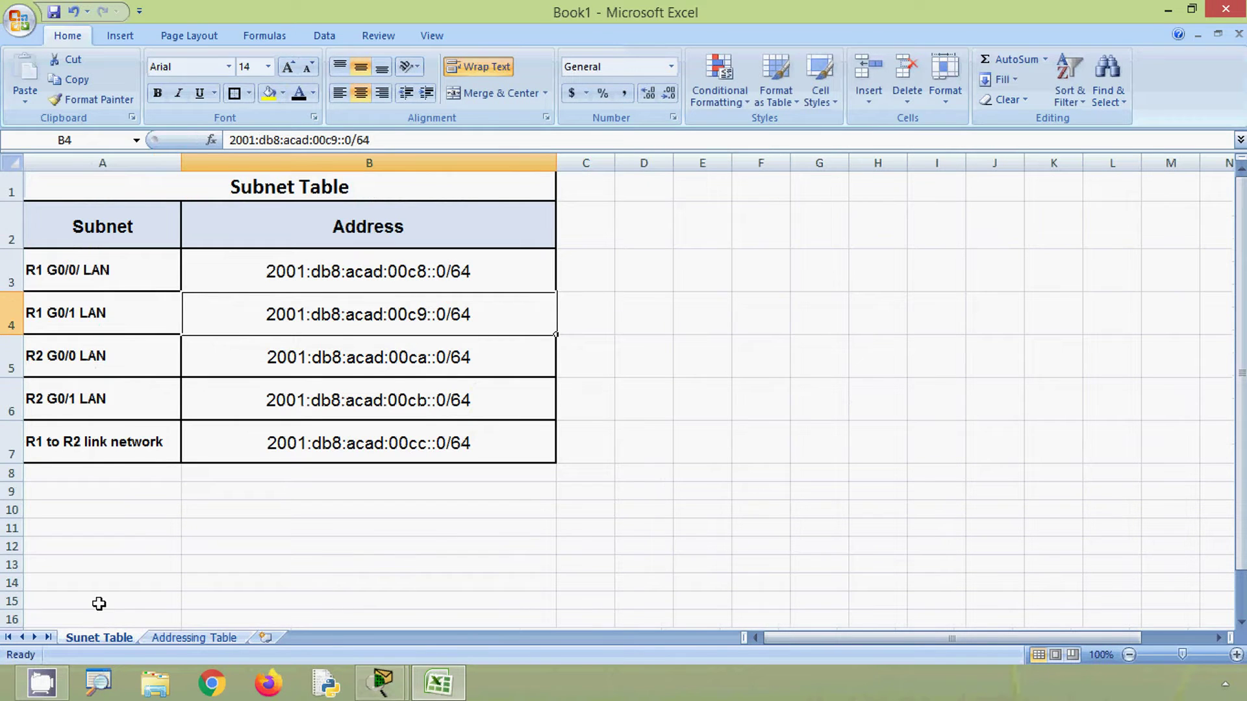
{"action": "left_click", "coordinate": [144, 435]}
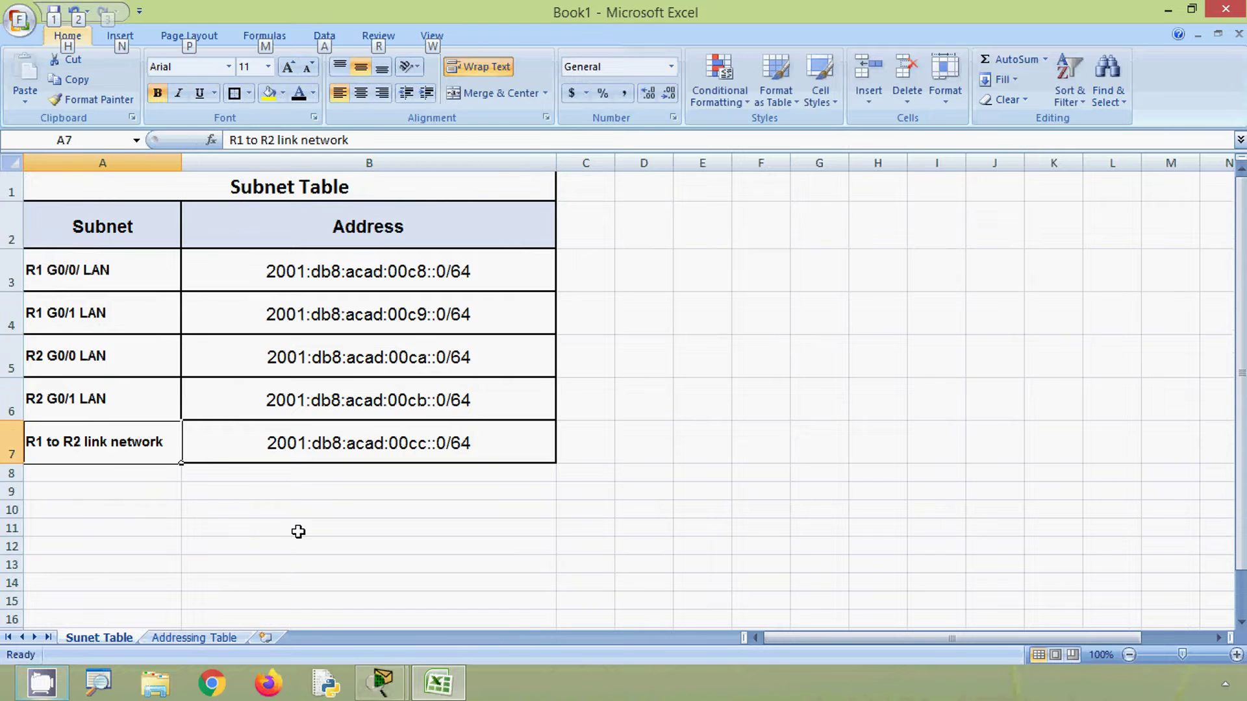
{"action": "key", "text": "alt"}
{"action": "left_click", "coordinate": [360, 456]}
{"action": "key", "text": "ctrl+c"}
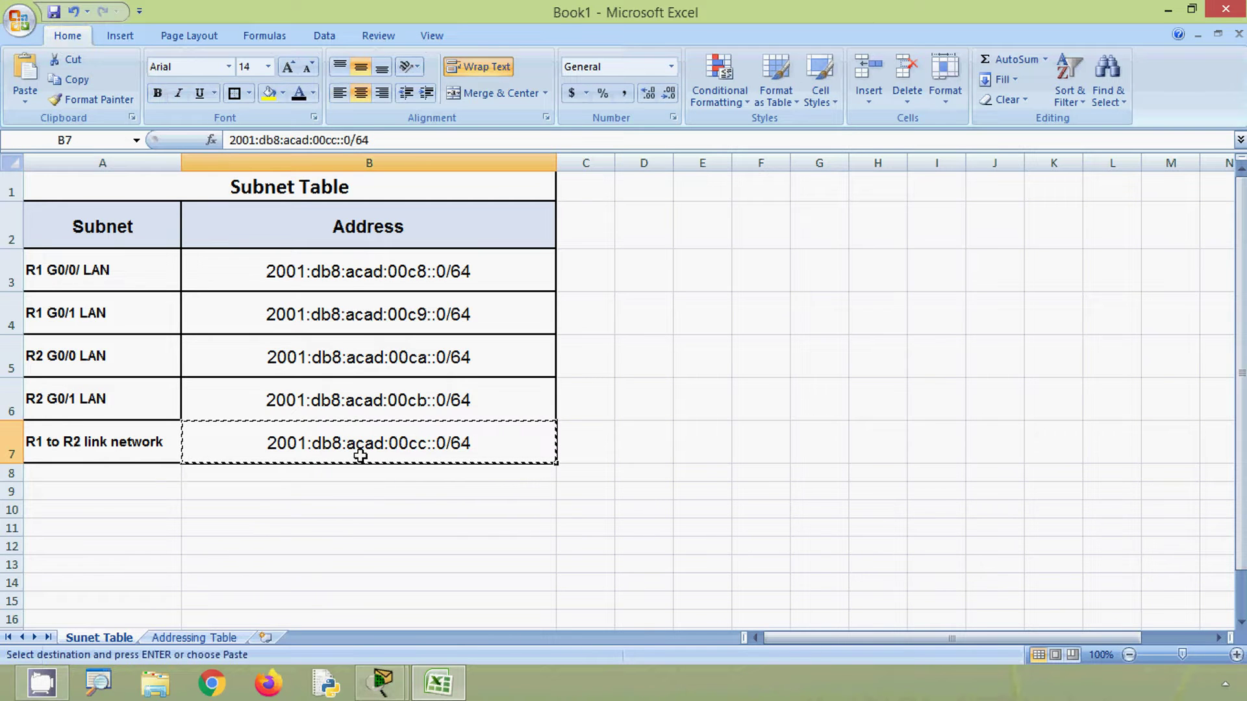
{"action": "left_click", "coordinate": [1167, 10]}
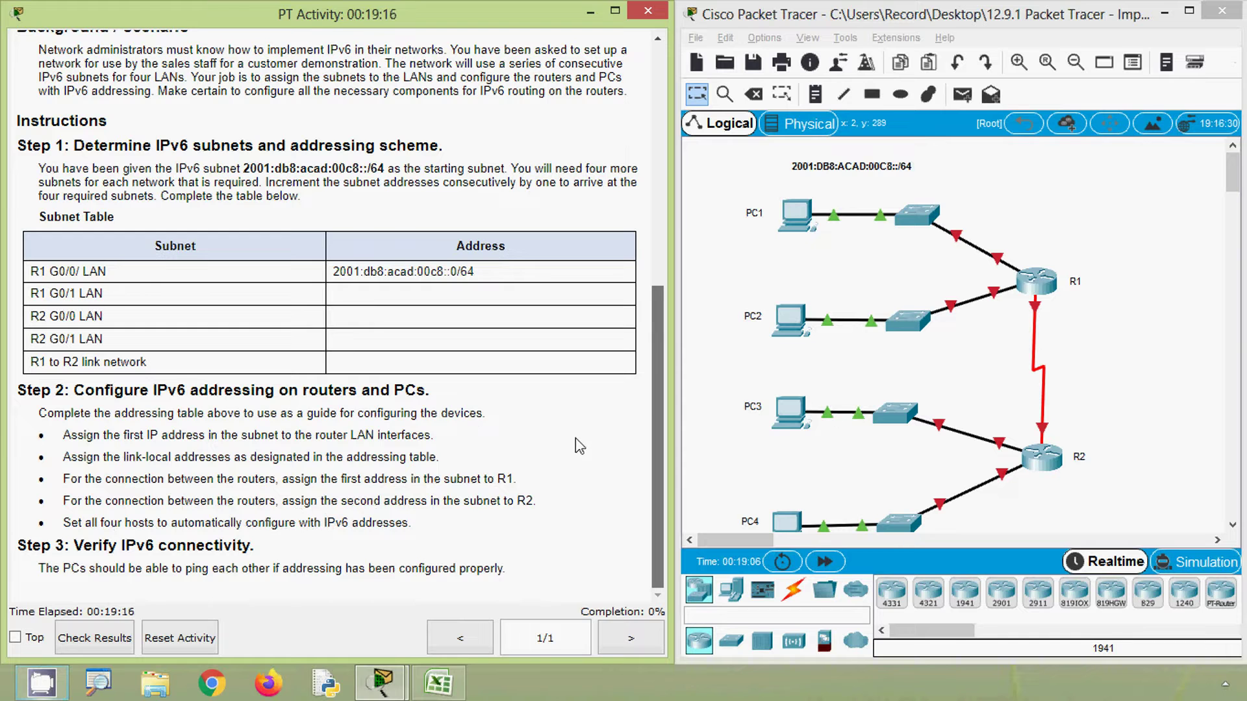
{"action": "left_click", "coordinate": [439, 683]}
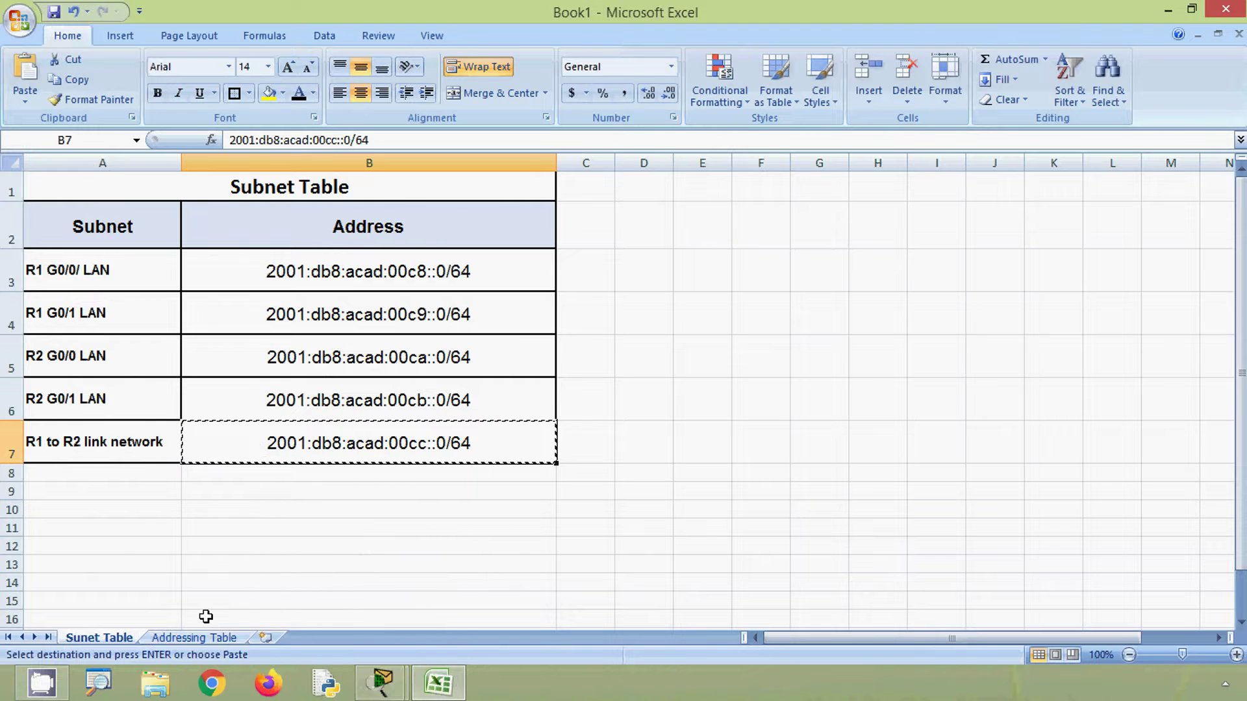
{"action": "left_click", "coordinate": [194, 637]}
{"action": "left_click", "coordinate": [327, 277]}
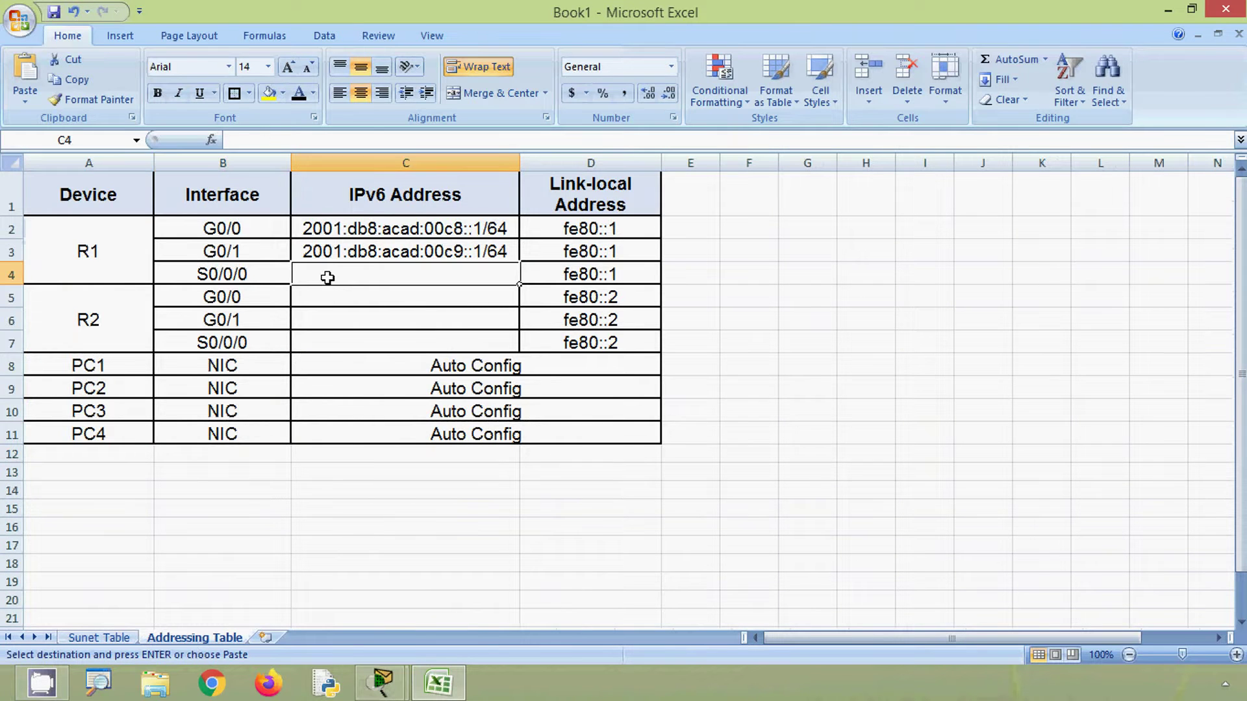
{"action": "key", "text": "ctrl+v"}
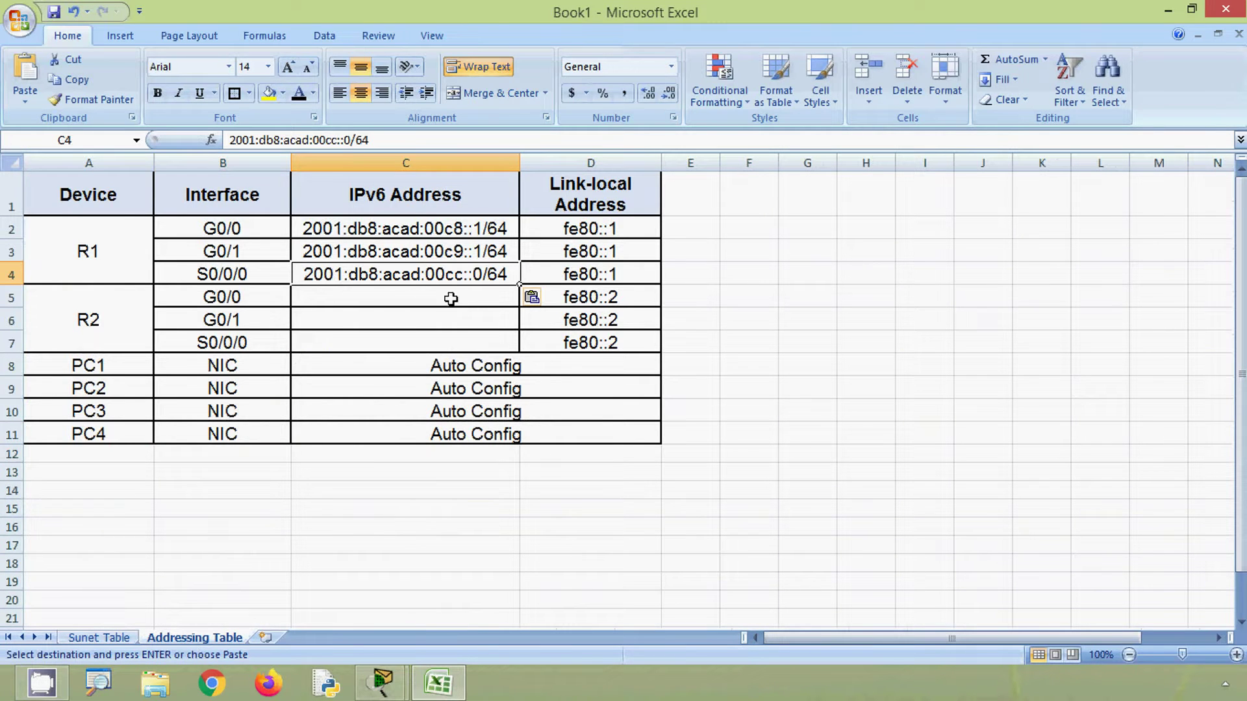
Step: Change the R1 S0/0/0 IPv6 address to the first address in the link subnet, 2001:db8:acad:00cc::1/64
{"action": "double_click", "coordinate": [479, 276]}
{"action": "key", "text": "BackSpace"}
{"action": "type", "text": "1"}
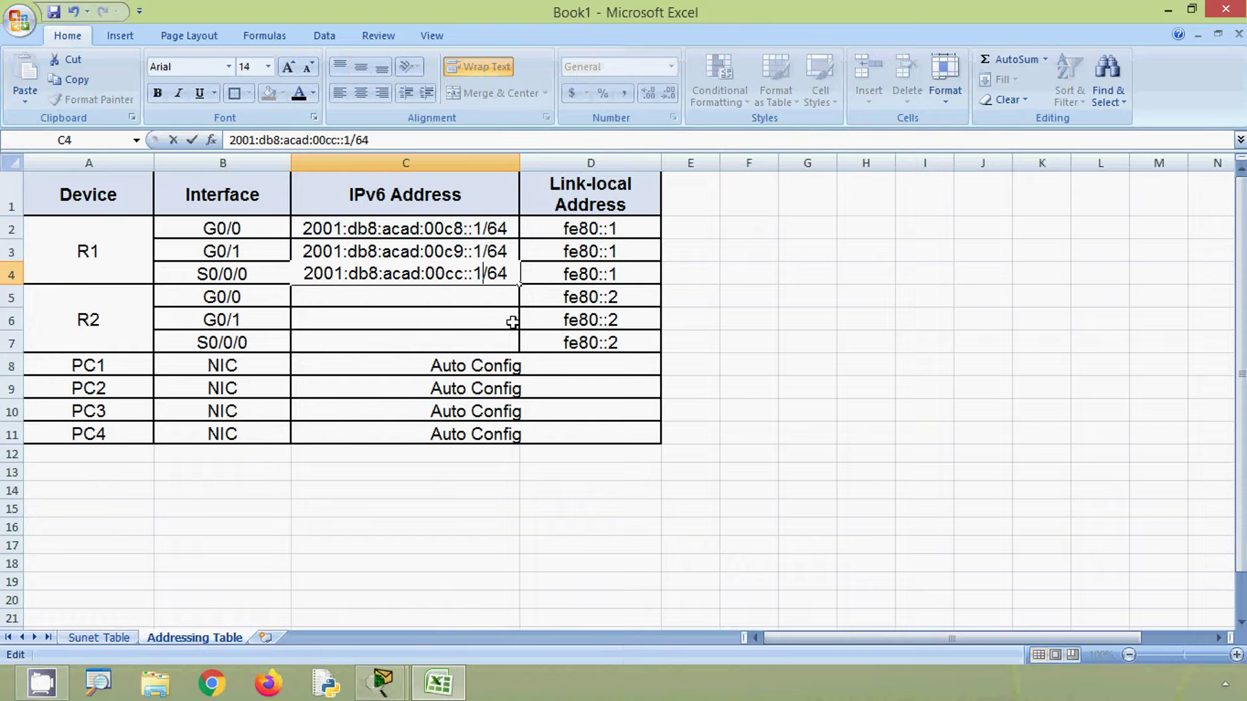
{"action": "key", "text": "Return"}
Step: Copy the R1 S0/0/0 IPv6 address into the R2 S0/0/0 row and change it to 2001:db8:acad:00cc::2/64
{"action": "left_click", "coordinate": [474, 272]}
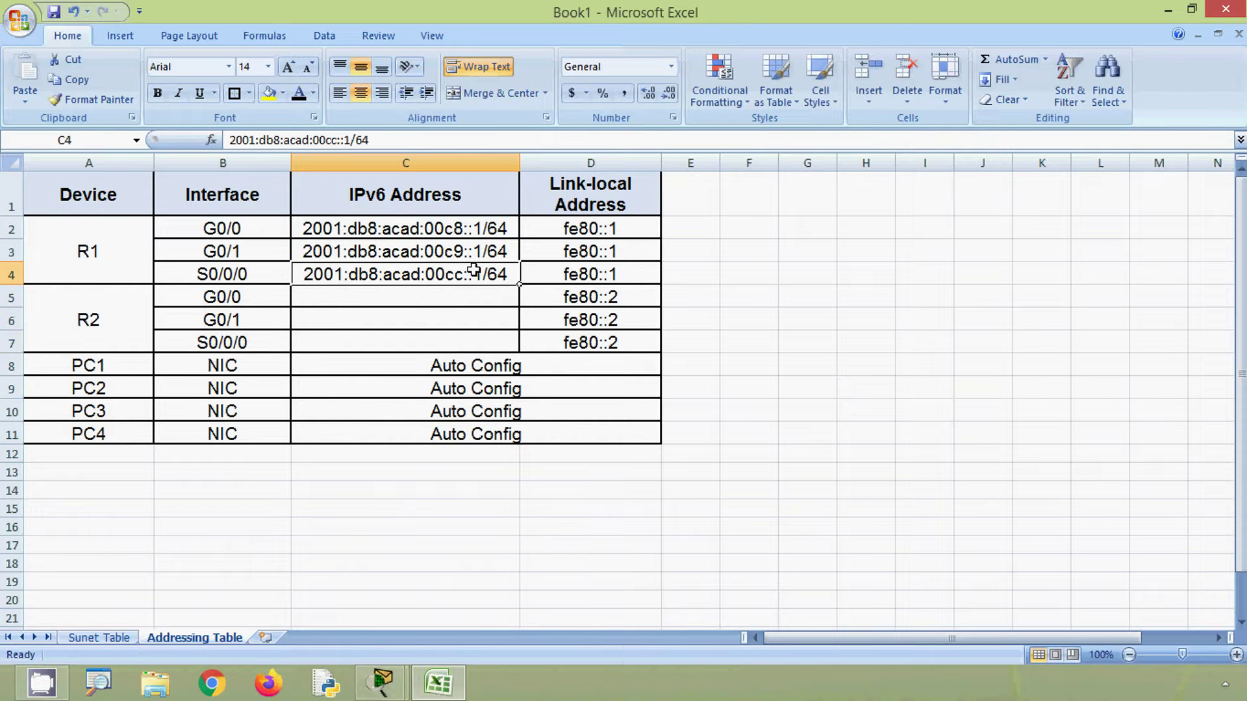
{"action": "key", "text": "ctrl+c"}
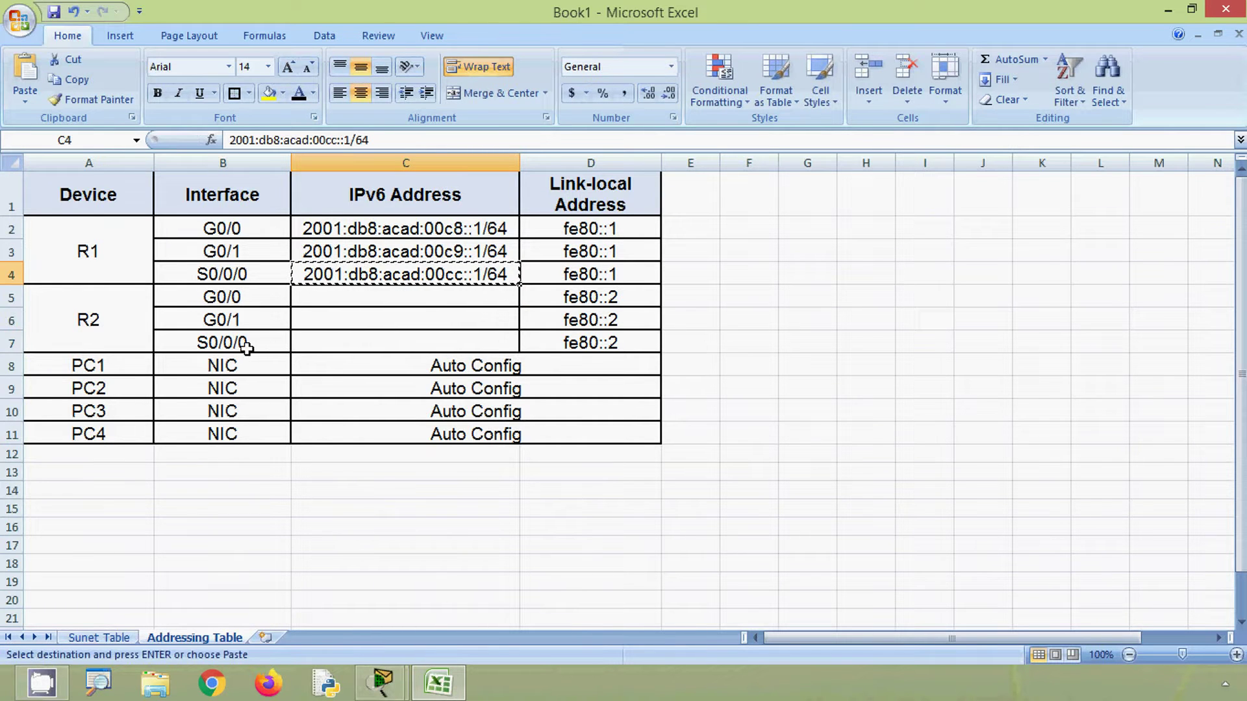
{"action": "left_click", "coordinate": [330, 343]}
{"action": "key", "text": "ctrl+v"}
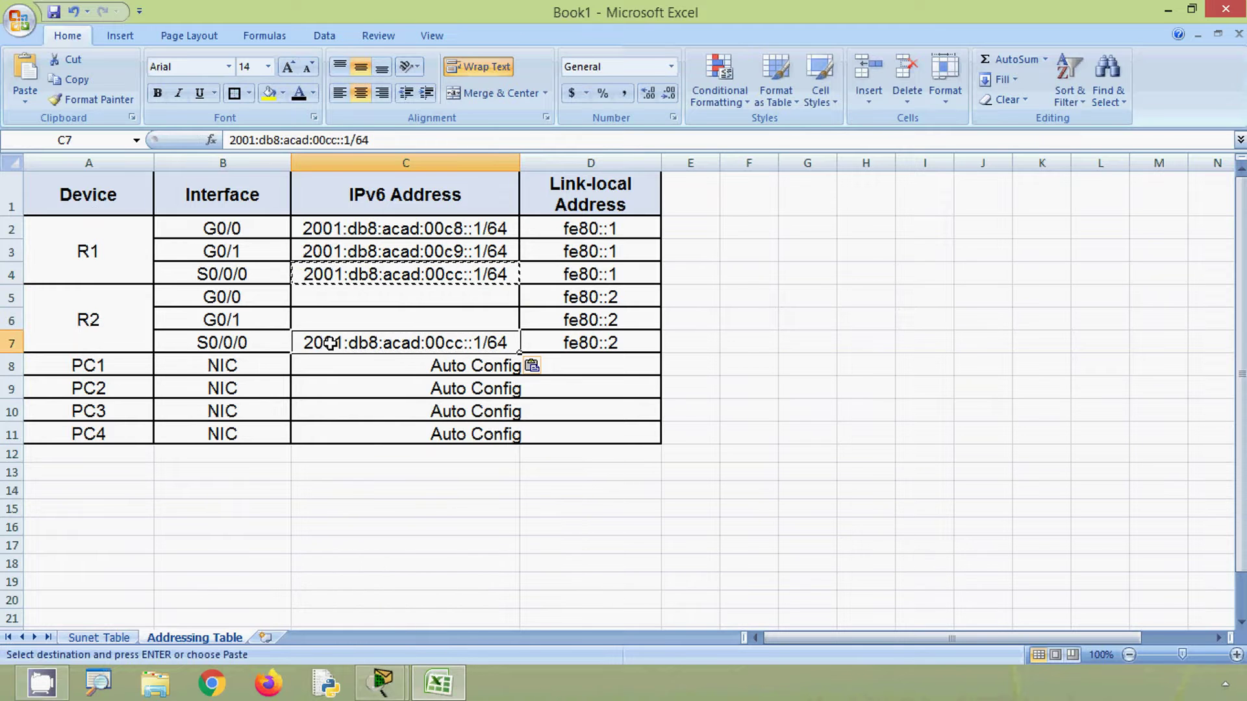
{"action": "double_click", "coordinate": [482, 342]}
{"action": "key", "text": "BackSpace"}
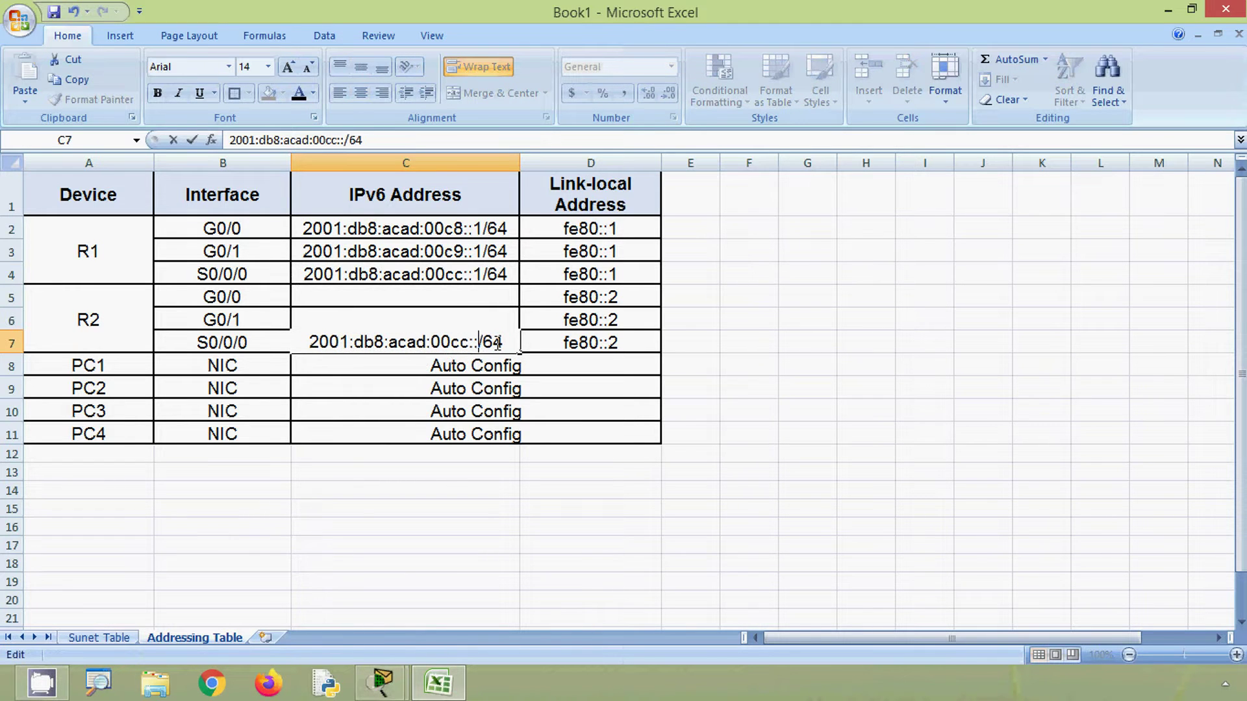
{"action": "type", "text": "2"}
{"action": "key", "text": "Return"}
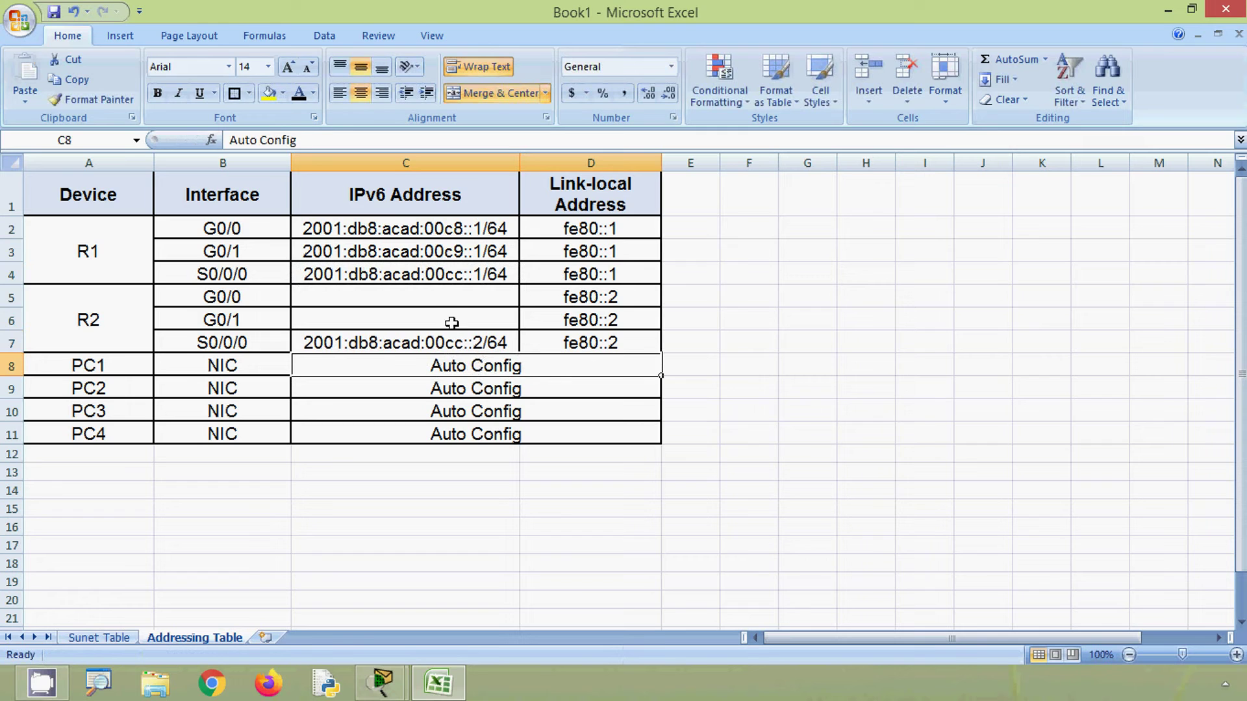
Step: Copy the R2 G0/0 LAN subnet address from the Subnet Table into the IPv6 Address cell of R2 G0/0 in the Addressing Table
{"action": "left_click", "coordinate": [452, 302]}
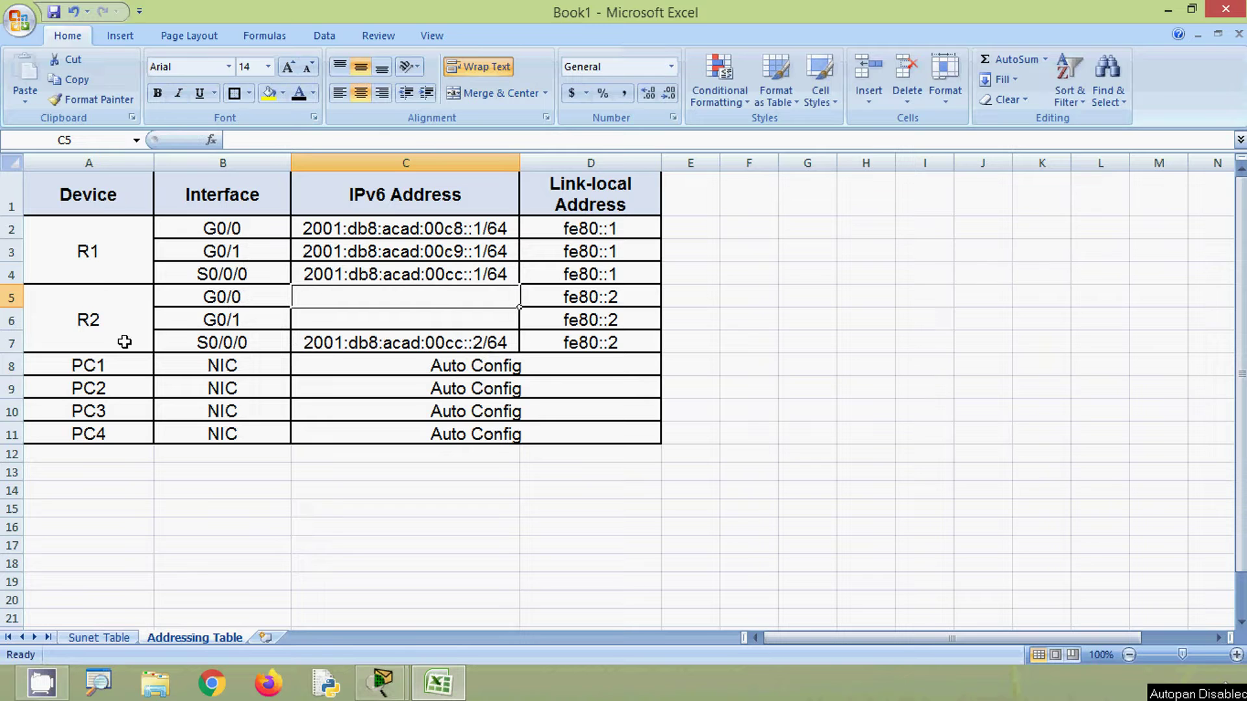
{"action": "left_click", "coordinate": [99, 637]}
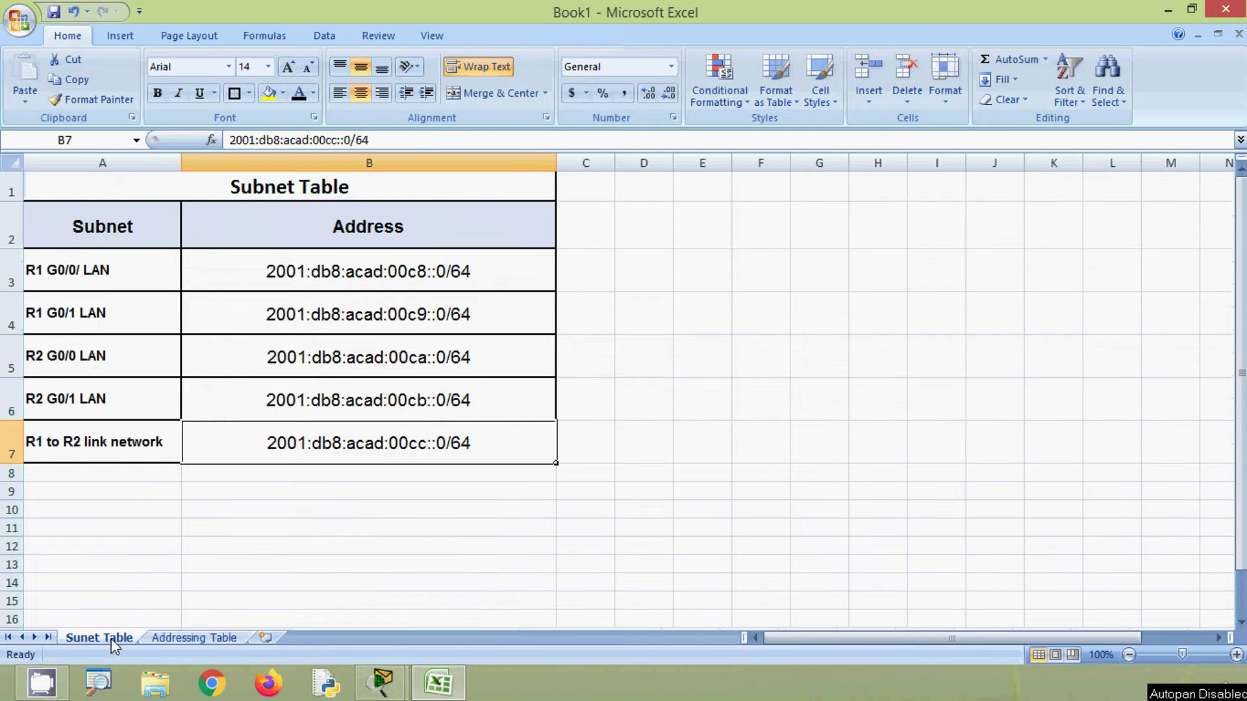
{"action": "left_click", "coordinate": [15, 356]}
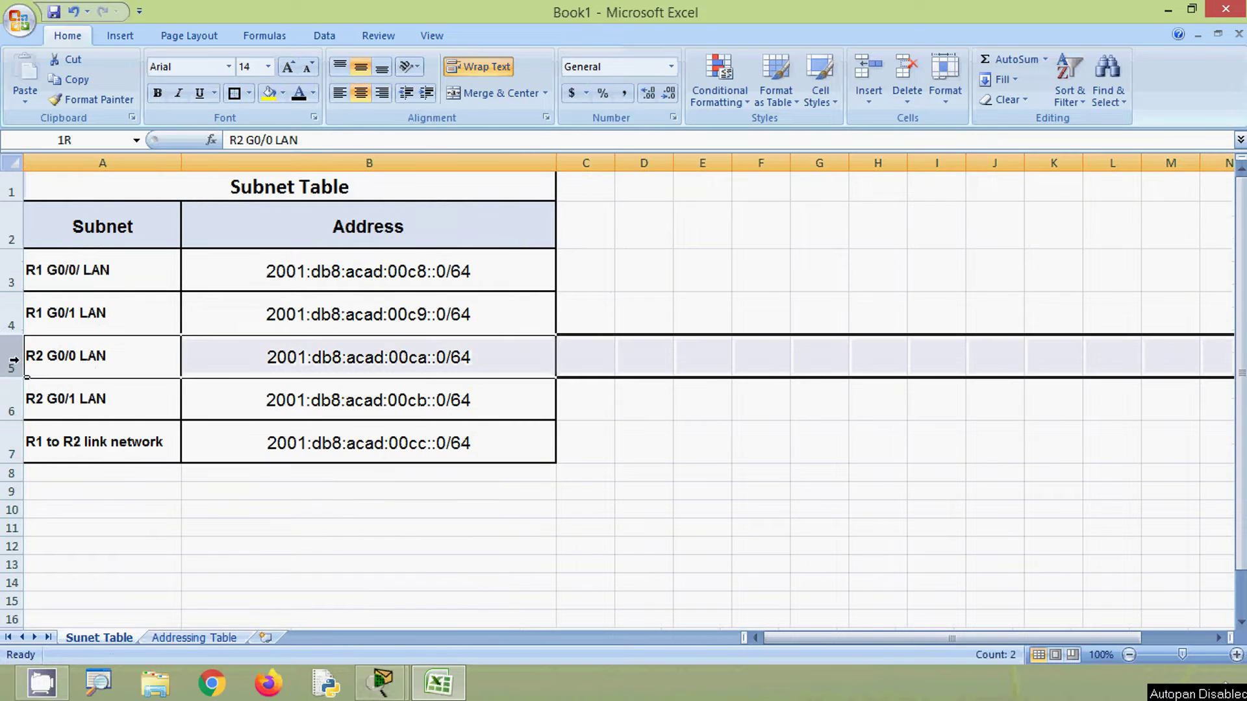
{"action": "left_click", "coordinate": [234, 363]}
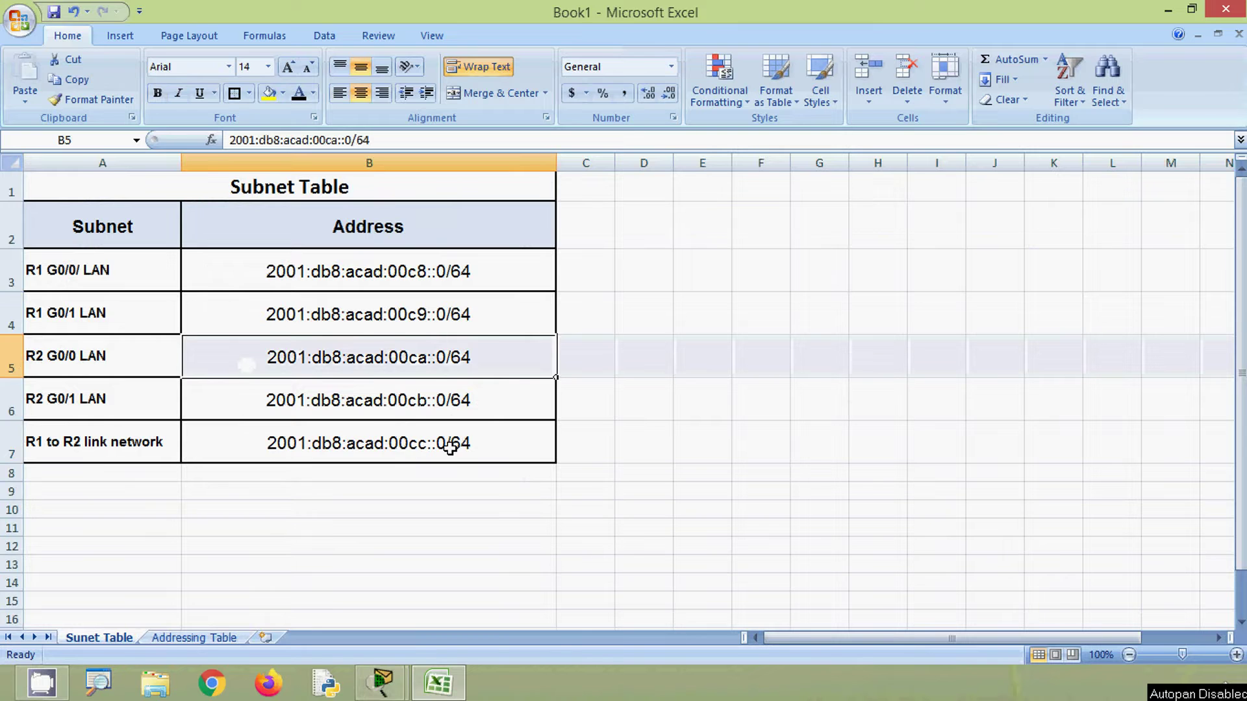
{"action": "key", "text": "ctrl+c"}
{"action": "left_click", "coordinate": [213, 638]}
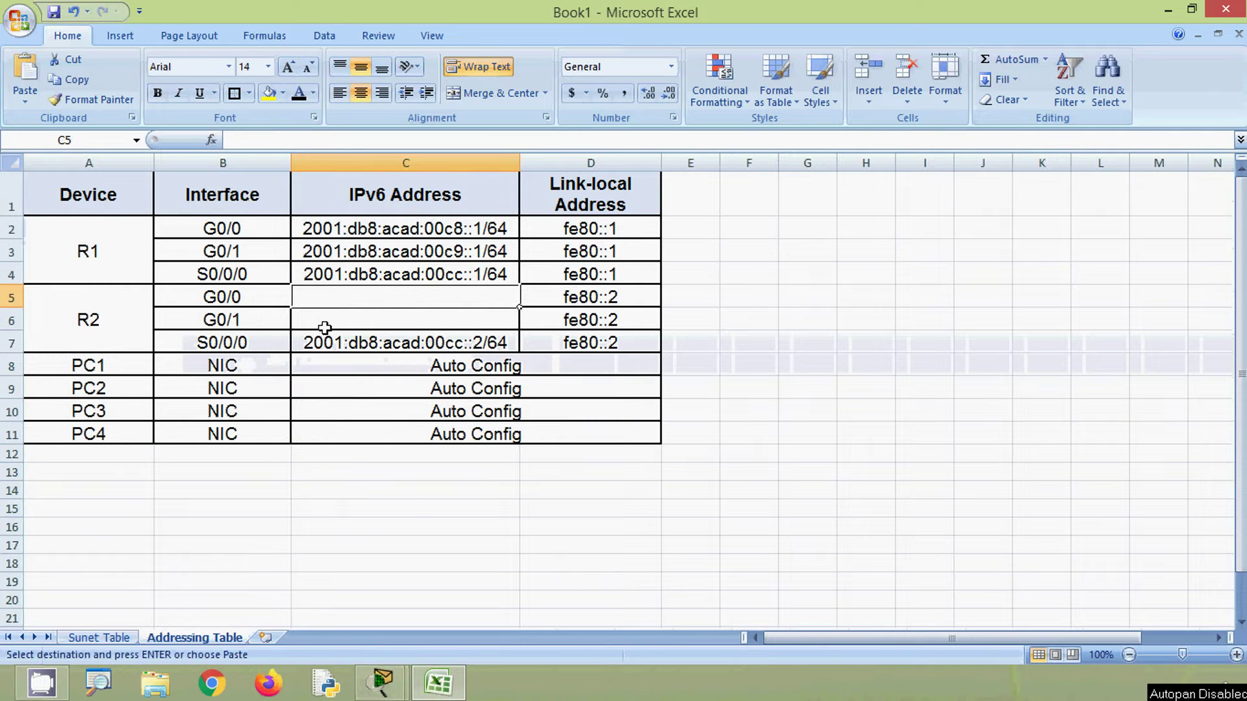
{"action": "key", "text": "ctrl+v"}
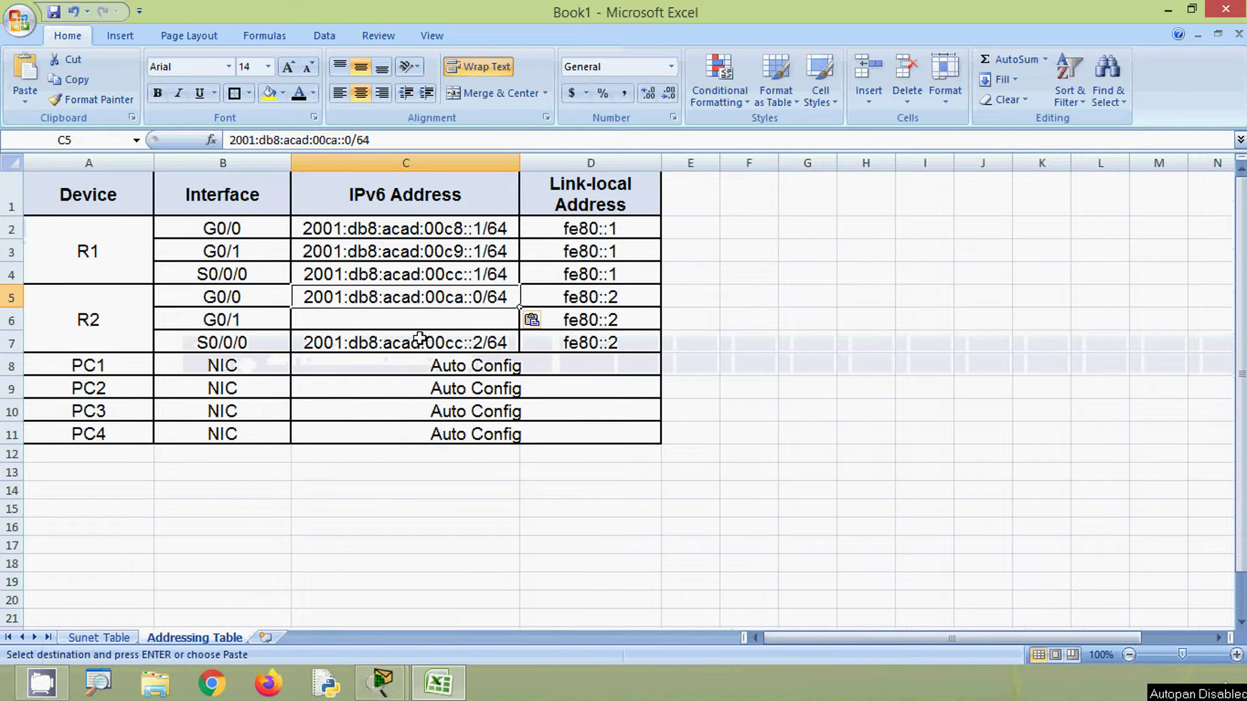
Step: Change the R2 G0/0 IPv6 address to the first address in its subnet, 2001:db8:acad:00ca::1/64
{"action": "double_click", "coordinate": [482, 297]}
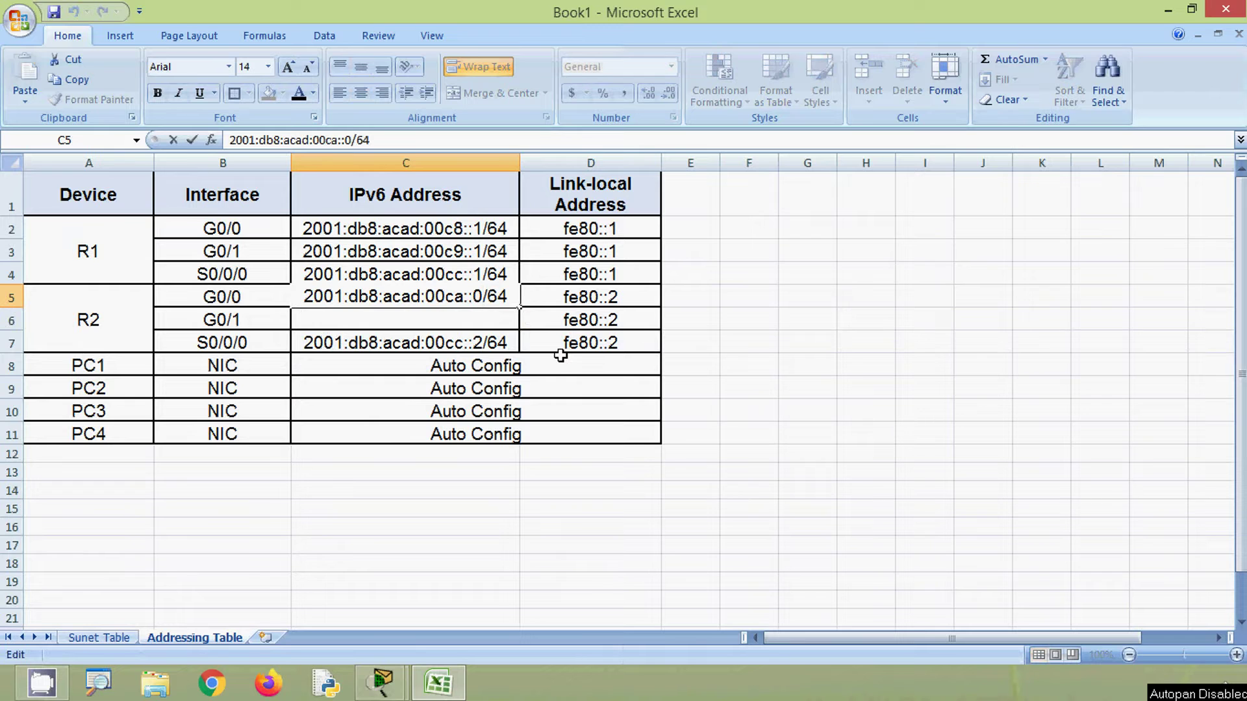
{"action": "key", "text": "BackSpace"}
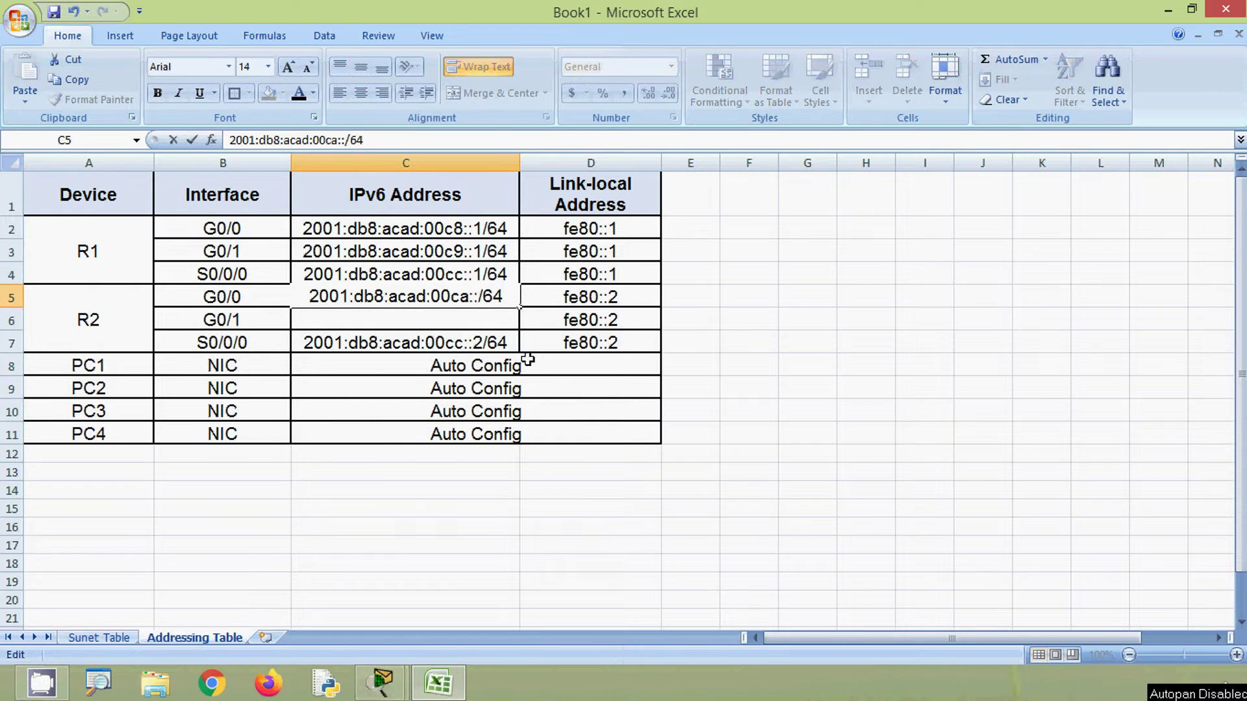
{"action": "type", "text": "1"}
{"action": "key", "text": "Return"}
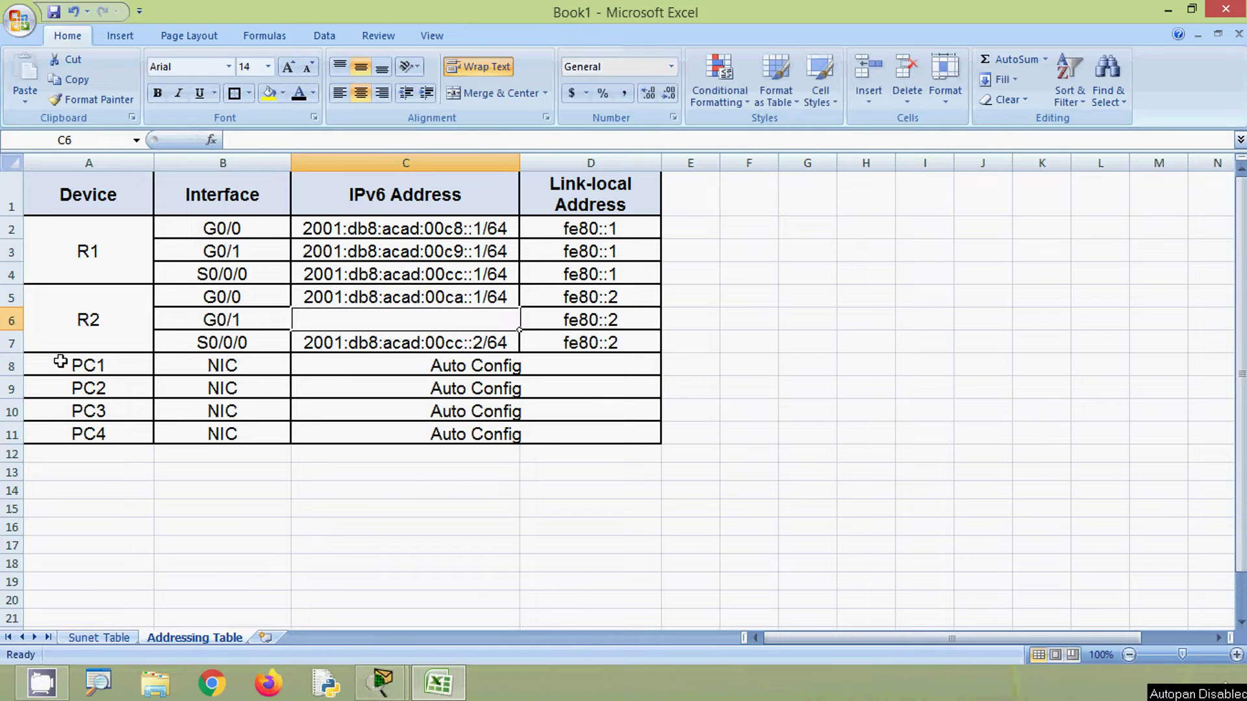
Step: Copy the R2 G0/1 LAN subnet address from the Subnet Table into the IPv6 Address cell of R2 G0/1 in the Addressing Table
{"action": "left_click", "coordinate": [101, 638]}
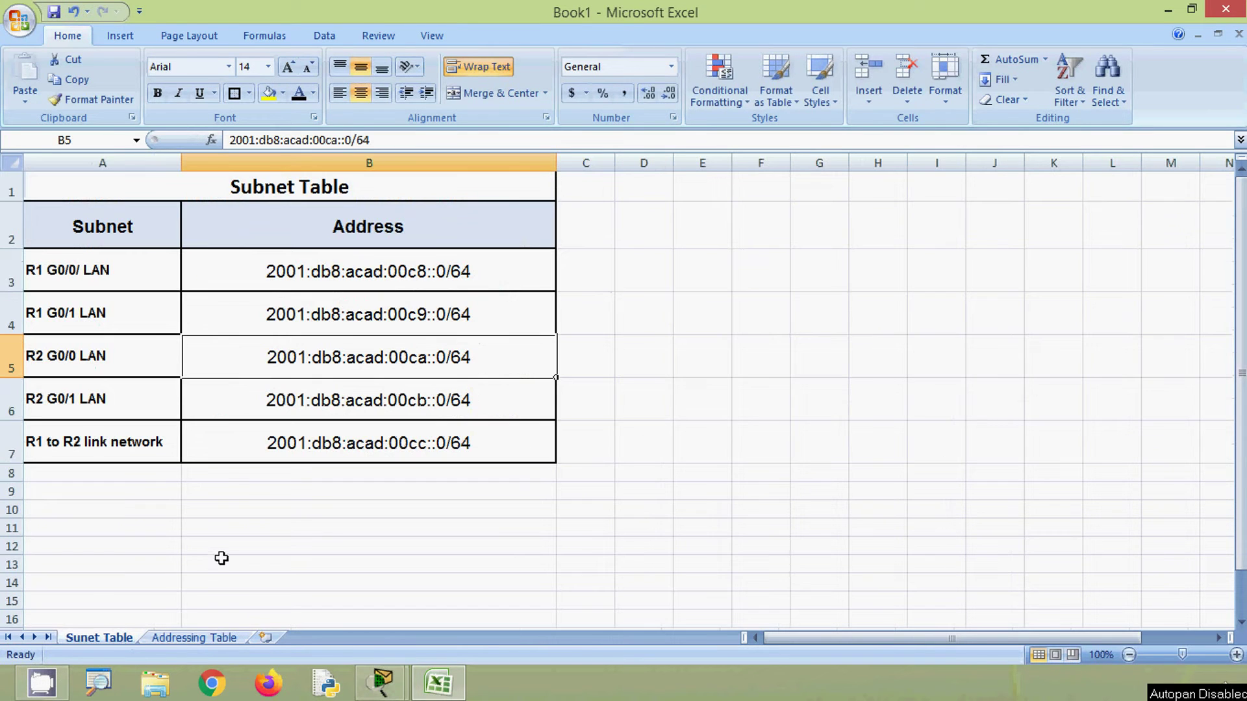
{"action": "key", "text": "Down"}
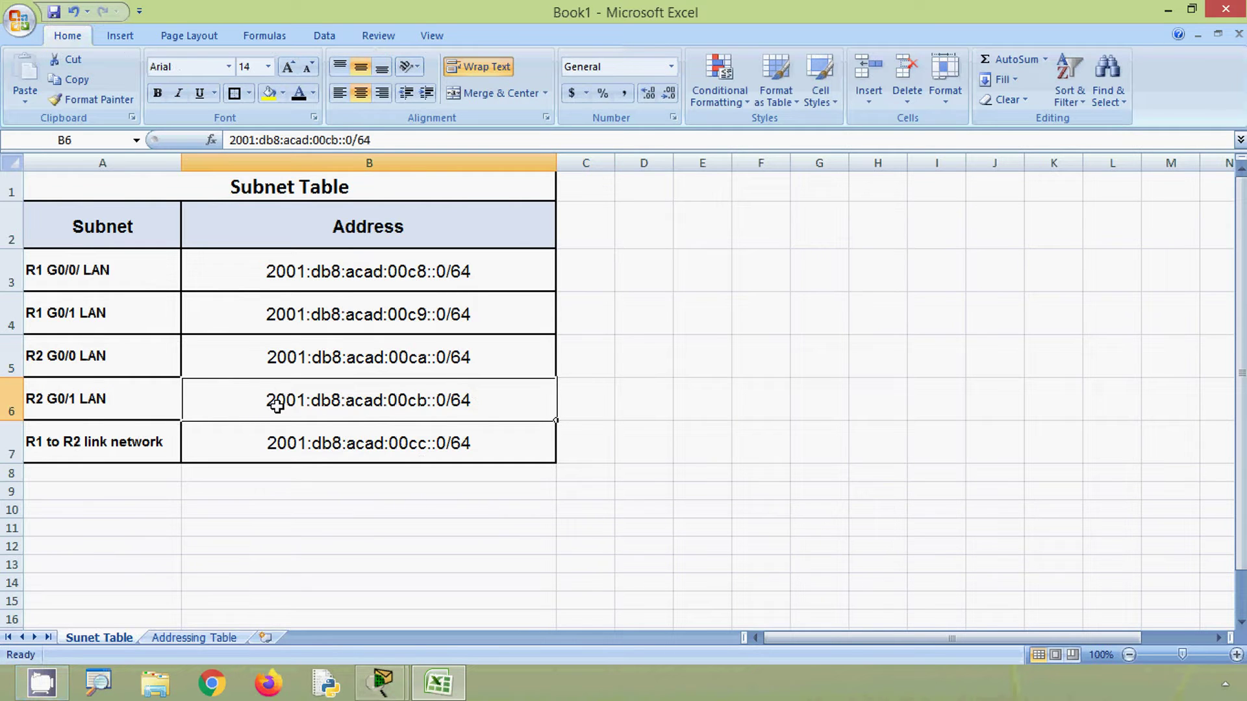
{"action": "key", "text": "ctrl+c"}
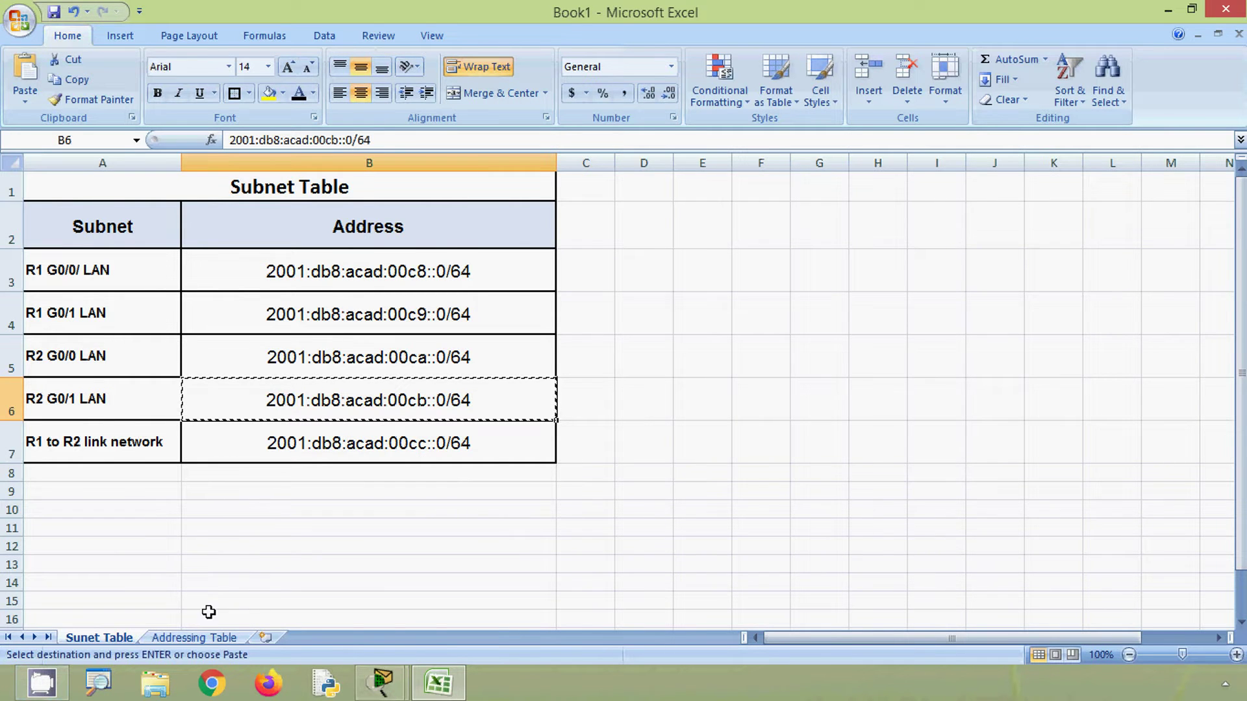
{"action": "left_click", "coordinate": [186, 641]}
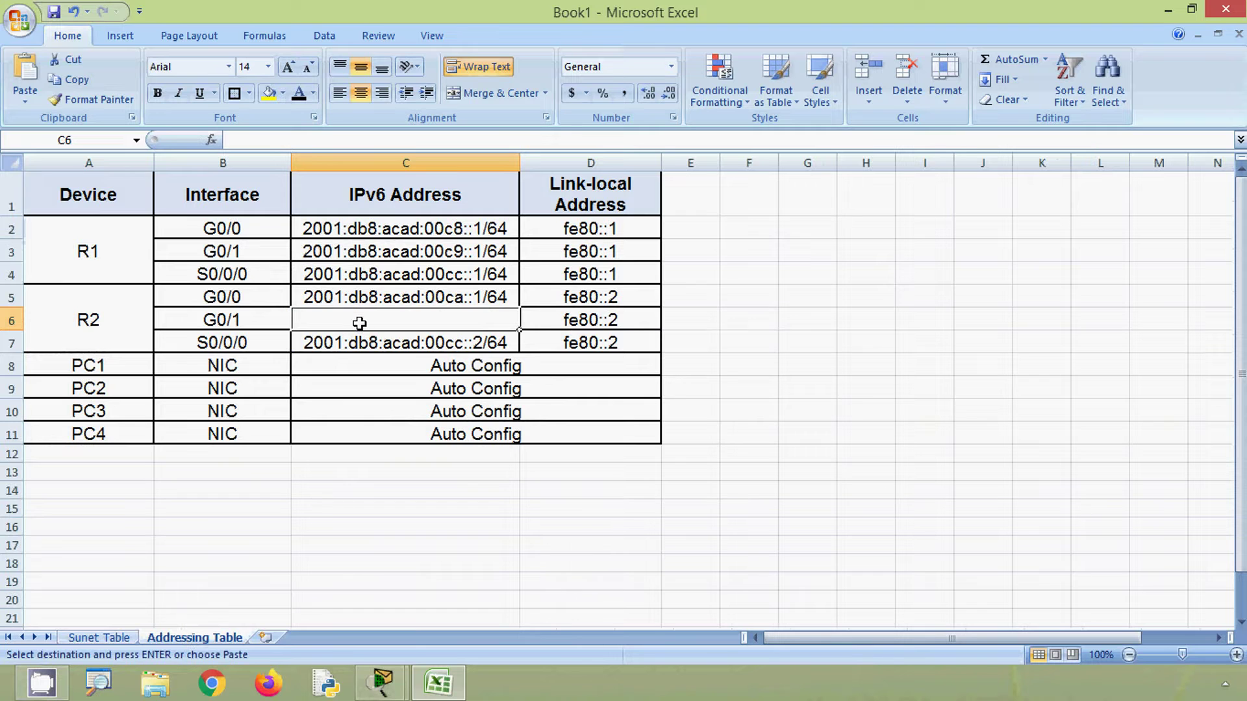
{"action": "key", "text": "ctrl+v"}
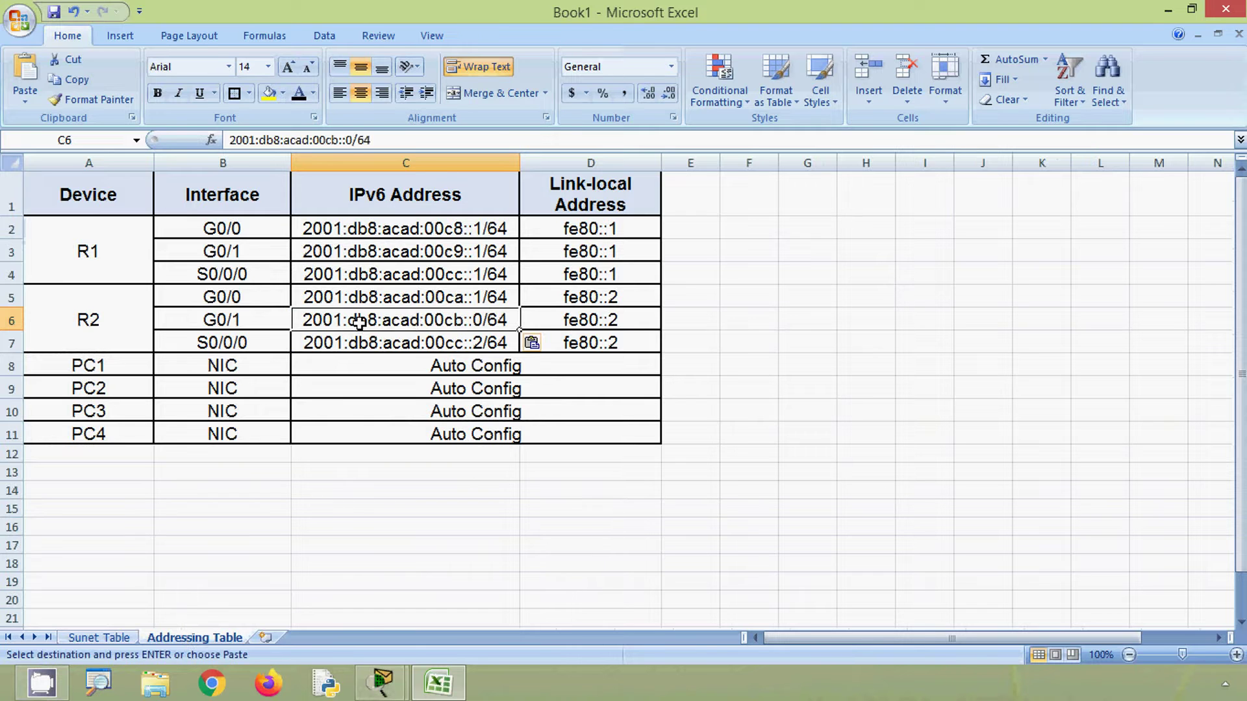
Step: Change the R2 G0/1 IPv6 address to the first address in its subnet, 2001:db8:acad:00cb::1/64
{"action": "double_click", "coordinate": [481, 318]}
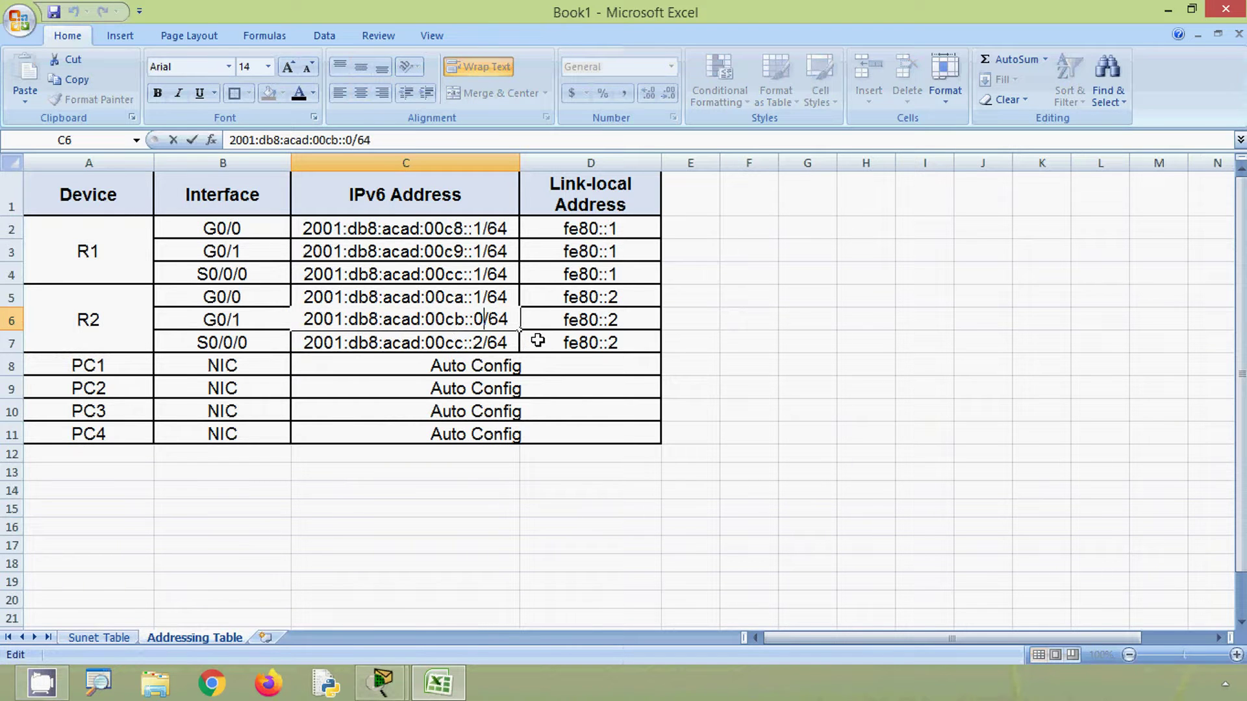
{"action": "key", "text": "BackSpace"}
{"action": "type", "text": "1"}
{"action": "left_click", "coordinate": [537, 383]}
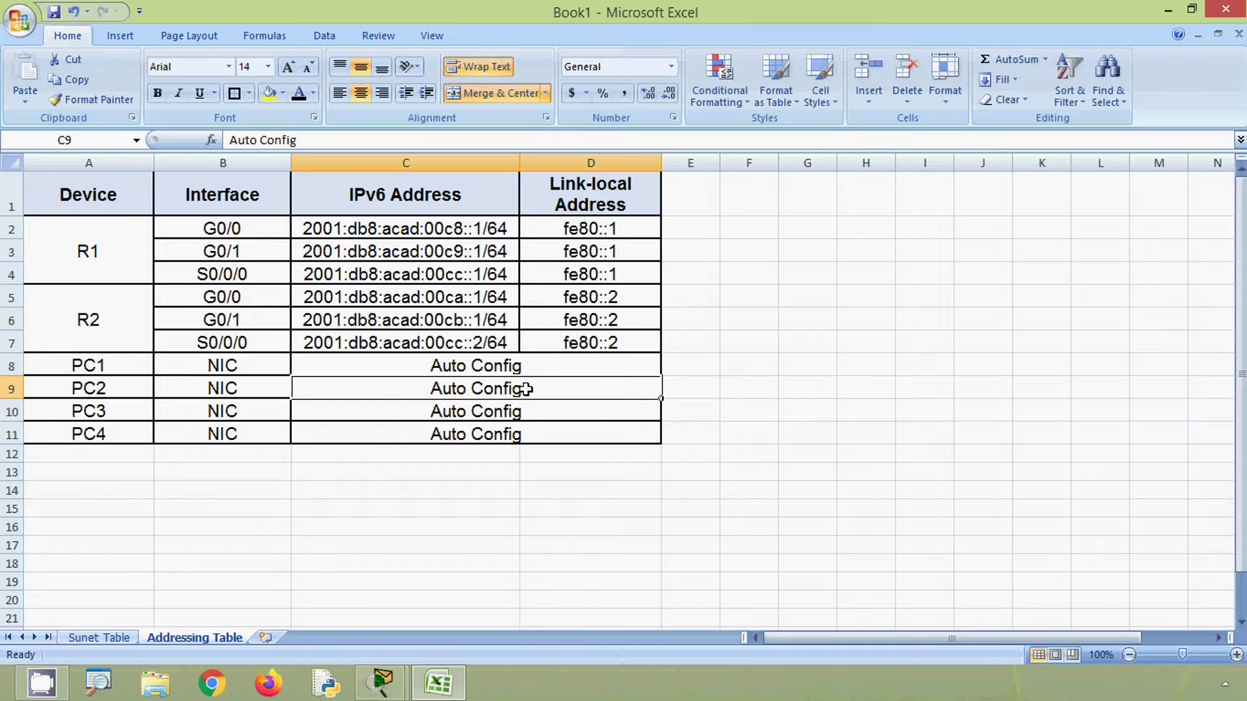
Step: Review the Addressing Table's devices, interfaces and link-local addresses, and compare them with the R1 and R2 port labels in the Packet Tracer topology
{"action": "left_click_drag", "start_coordinate": [113, 202], "coordinate": [548, 426]}
{"action": "left_click", "coordinate": [682, 427]}
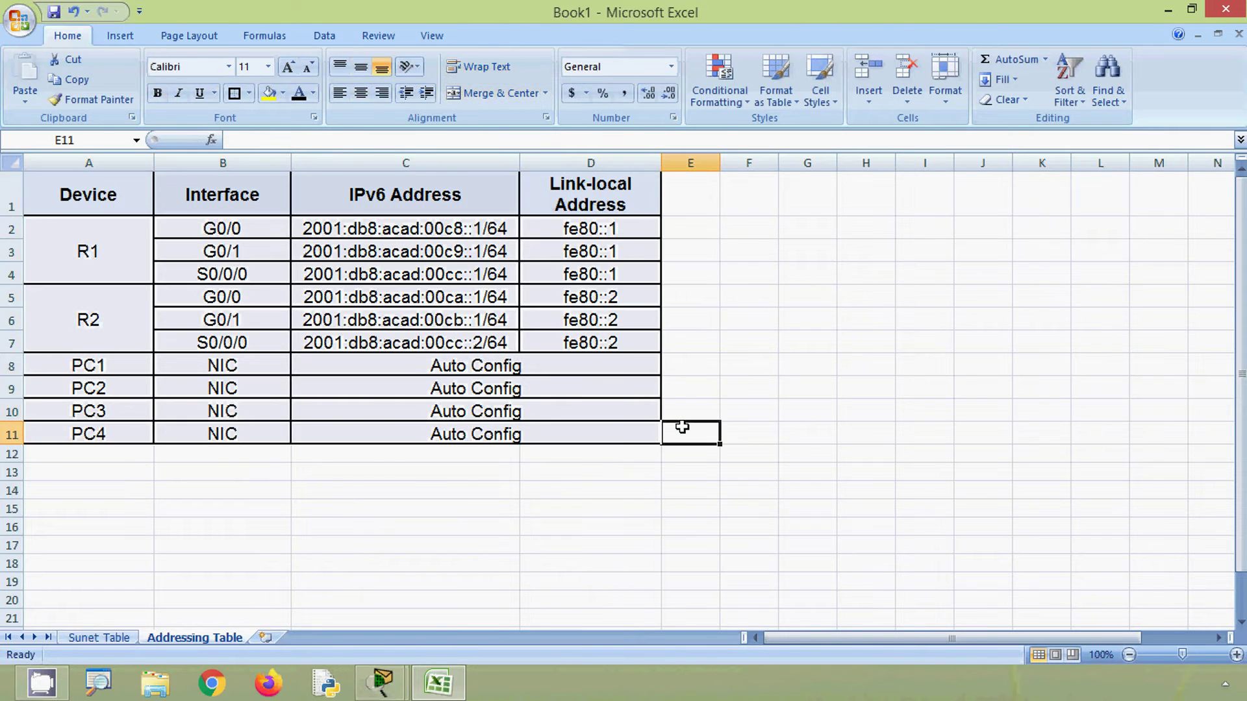
{"action": "key", "text": "alt+Tab"}
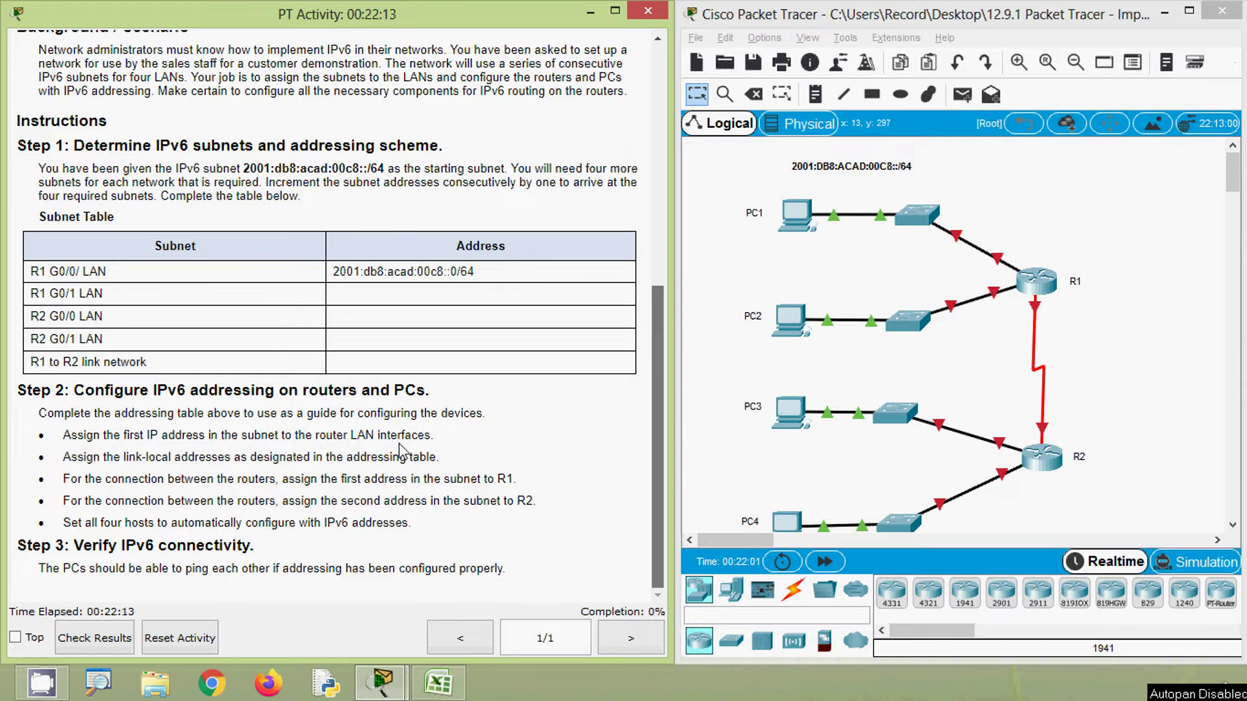
{"action": "left_click", "coordinate": [1031, 225]}
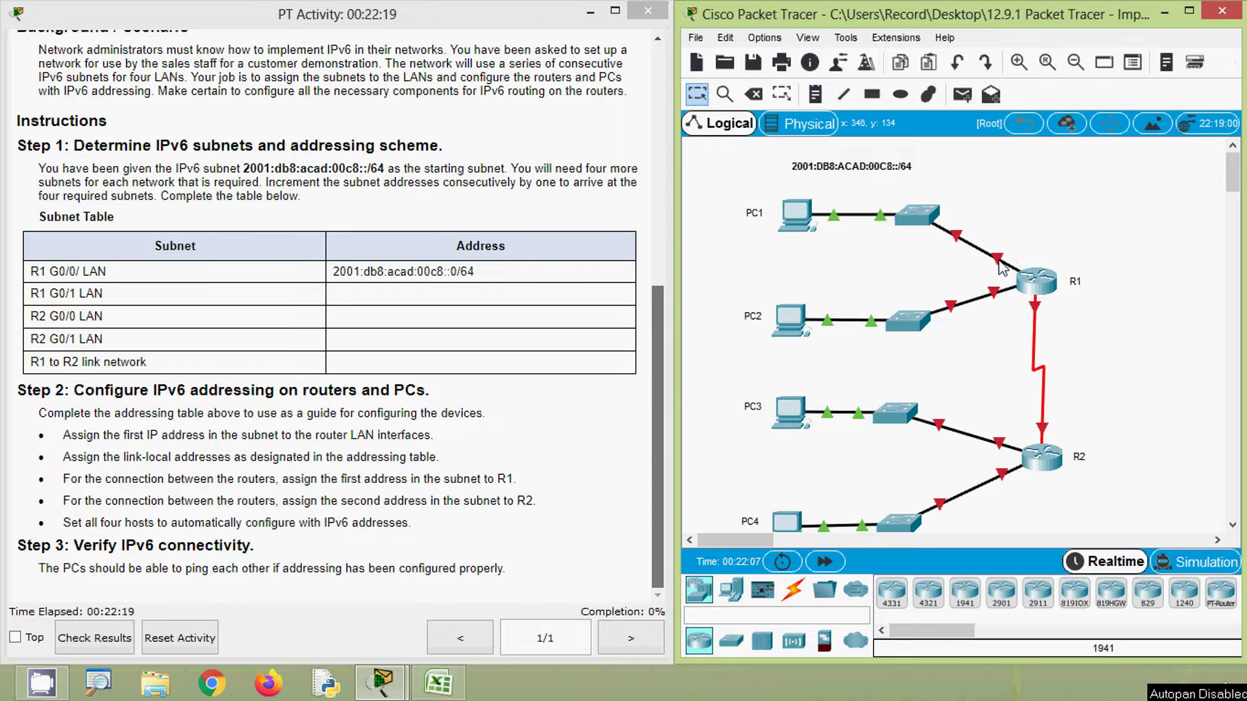
{"action": "mouse_move", "coordinate": [1002, 268]}
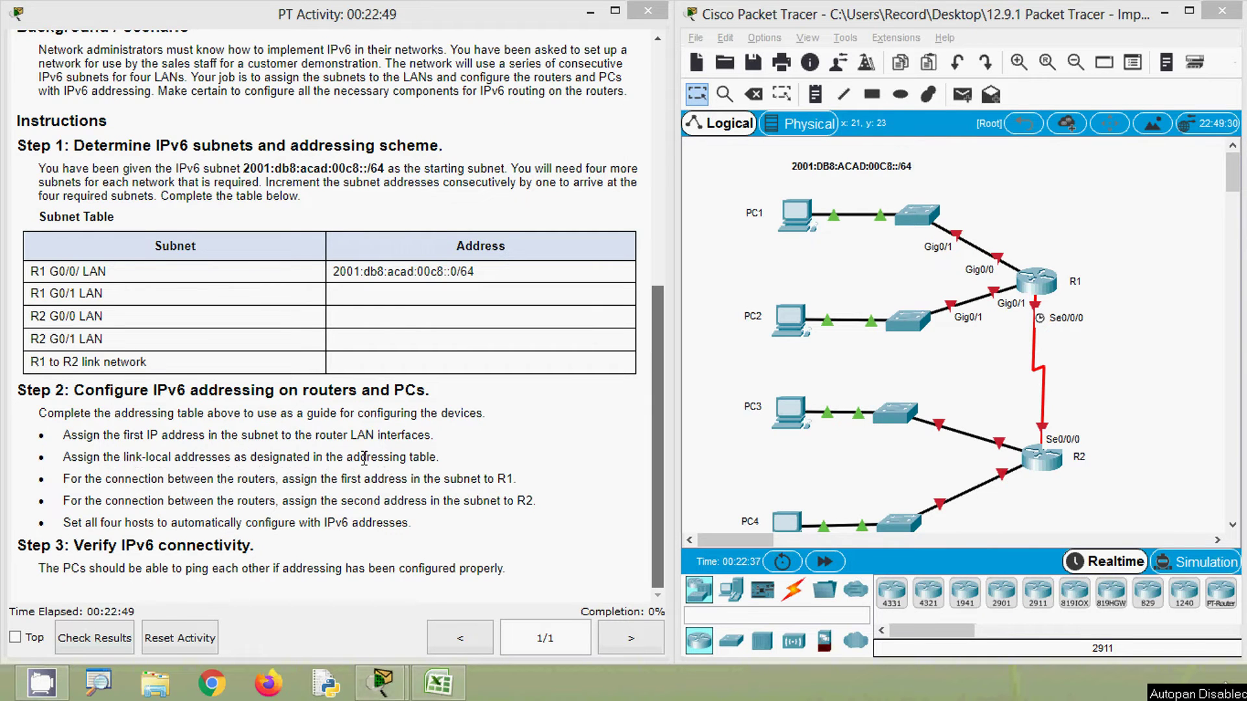
{"action": "left_click", "coordinate": [439, 682]}
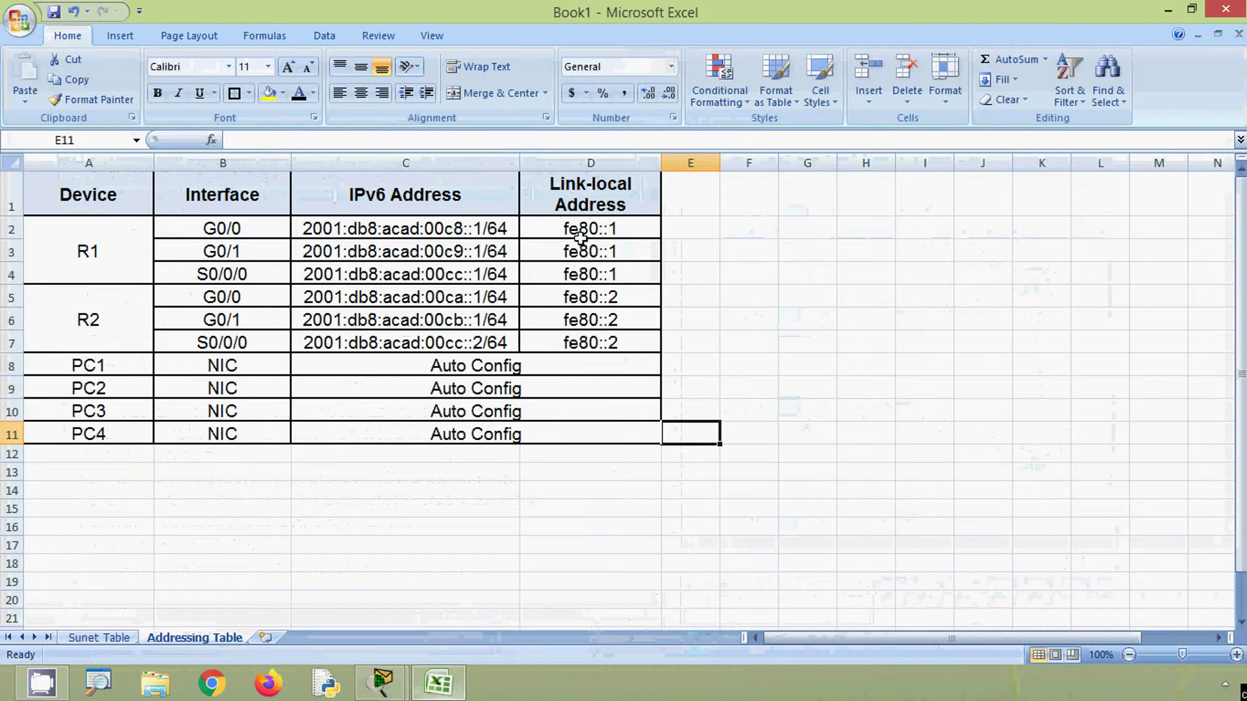
{"action": "left_click_drag", "start_coordinate": [580, 234], "coordinate": [588, 342]}
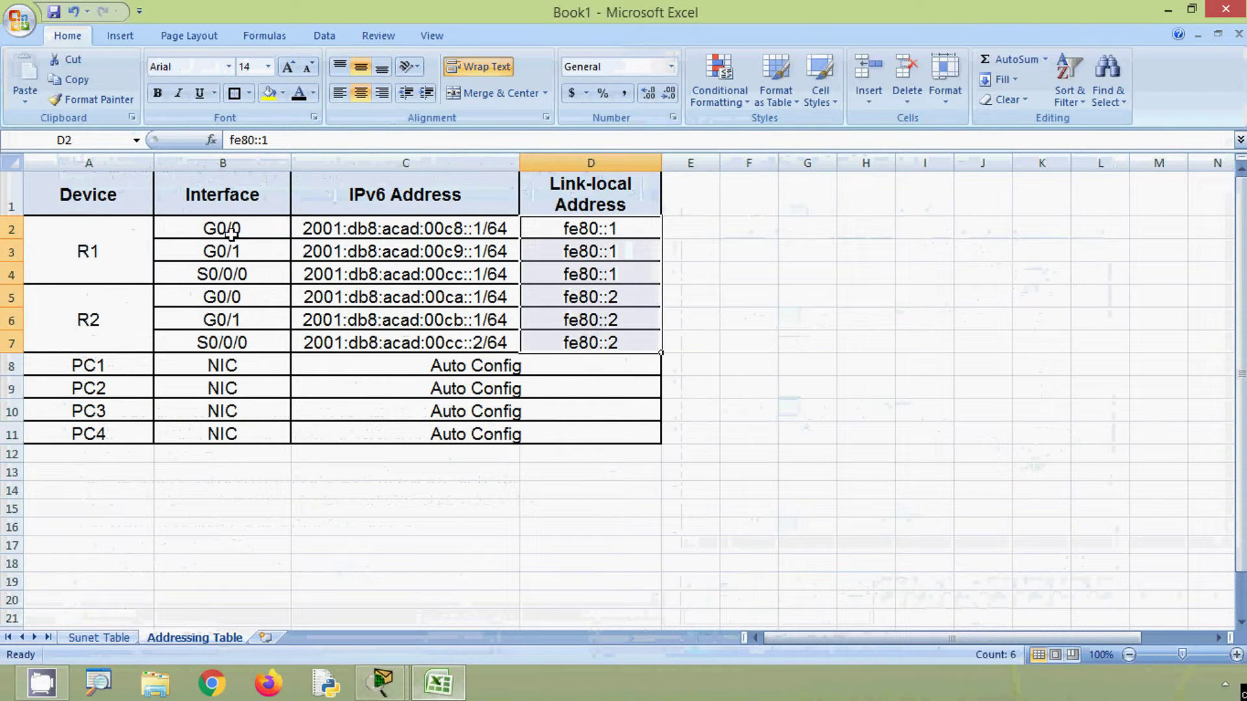
{"action": "left_click_drag", "start_coordinate": [231, 235], "coordinate": [245, 339]}
{"action": "left_click_drag", "start_coordinate": [90, 254], "coordinate": [104, 303]}
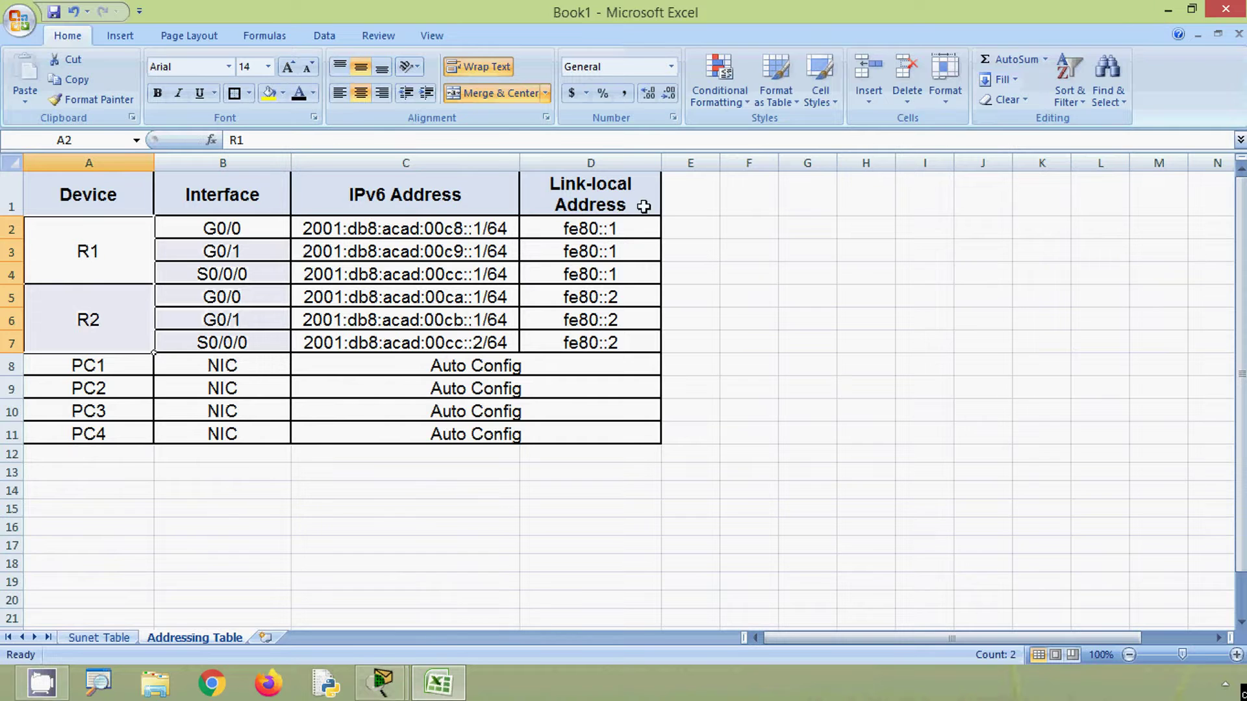
Step: Copy the R1 G0/0 IPv6 address text, 2001:db8:acad:00c8::1/64, from the Addressing Table
{"action": "left_click", "coordinate": [228, 227]}
{"action": "left_click", "coordinate": [381, 235]}
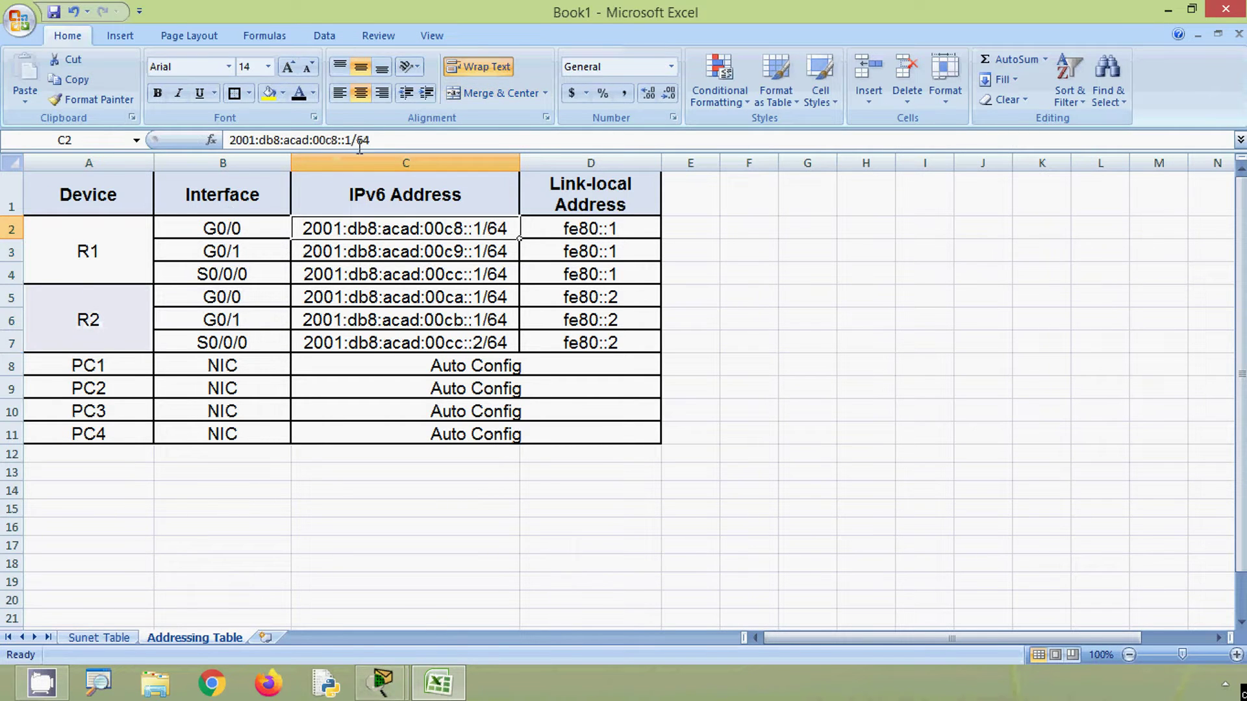
{"action": "left_click_drag", "start_coordinate": [382, 140], "coordinate": [227, 141]}
{"action": "key", "text": "ctrl+c"}
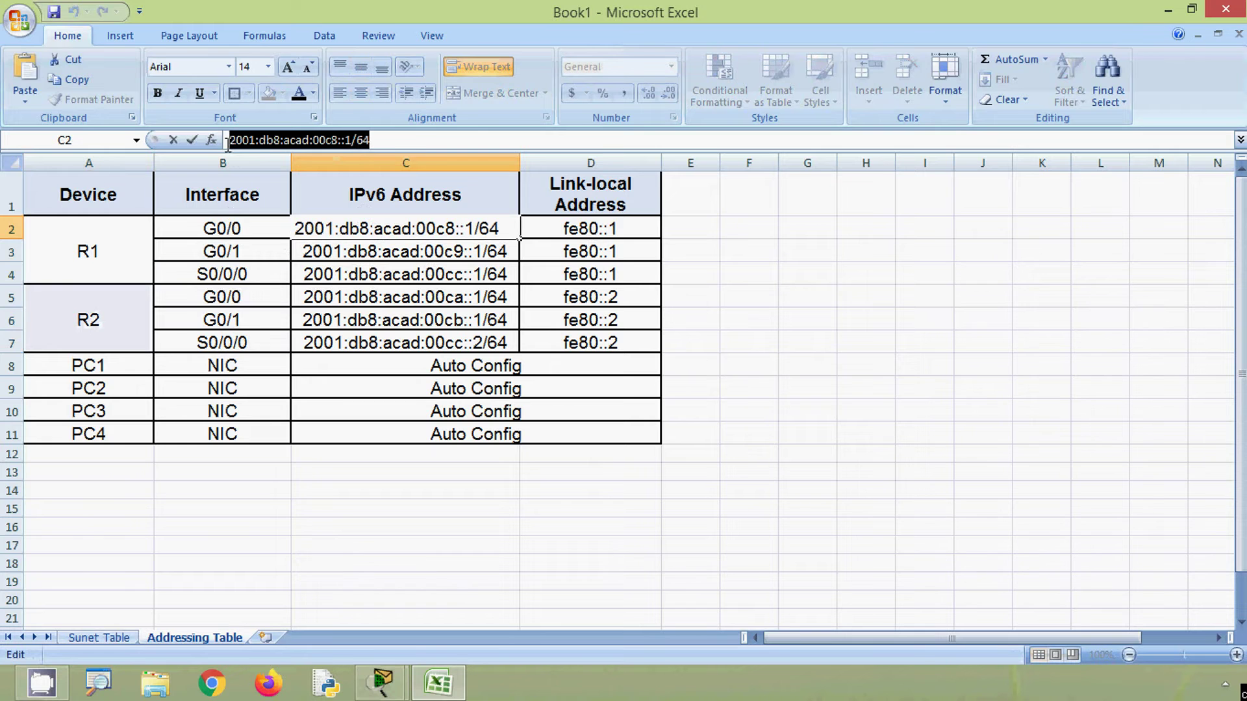
Step: Switch to Packet Tracer, open the R1 command line and enter global configuration mode with enable and configure terminal
{"action": "left_click", "coordinate": [1168, 10]}
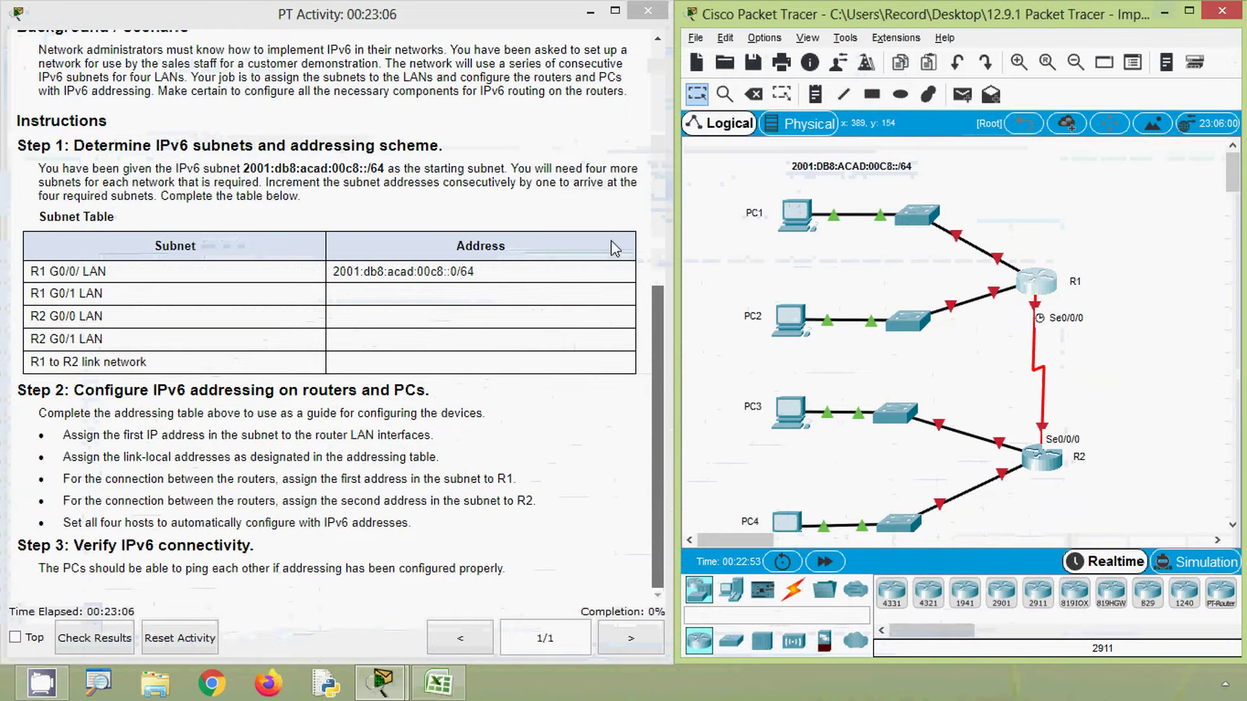
{"action": "left_click", "coordinate": [1037, 280]}
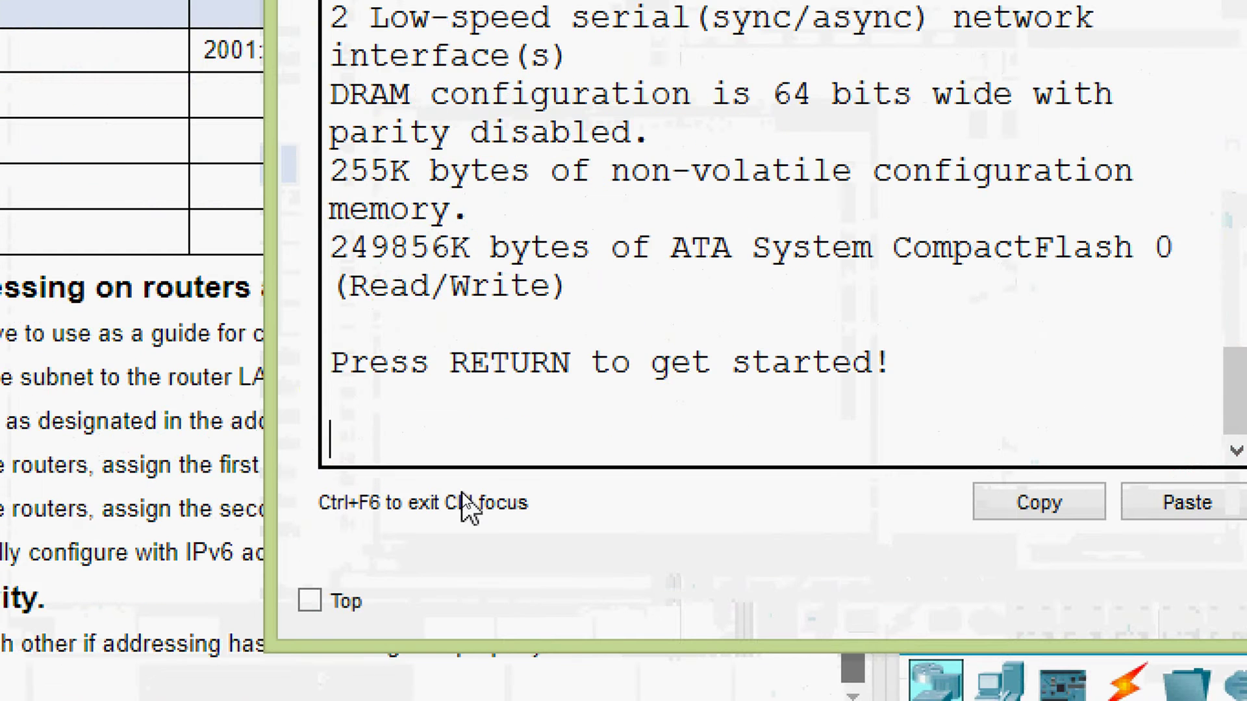
{"action": "key", "text": "Return"}
{"action": "type", "text": "ena"}
{"action": "key", "text": "Tab"}
{"action": "key", "text": "Return"}
{"action": "type", "text": "con"}
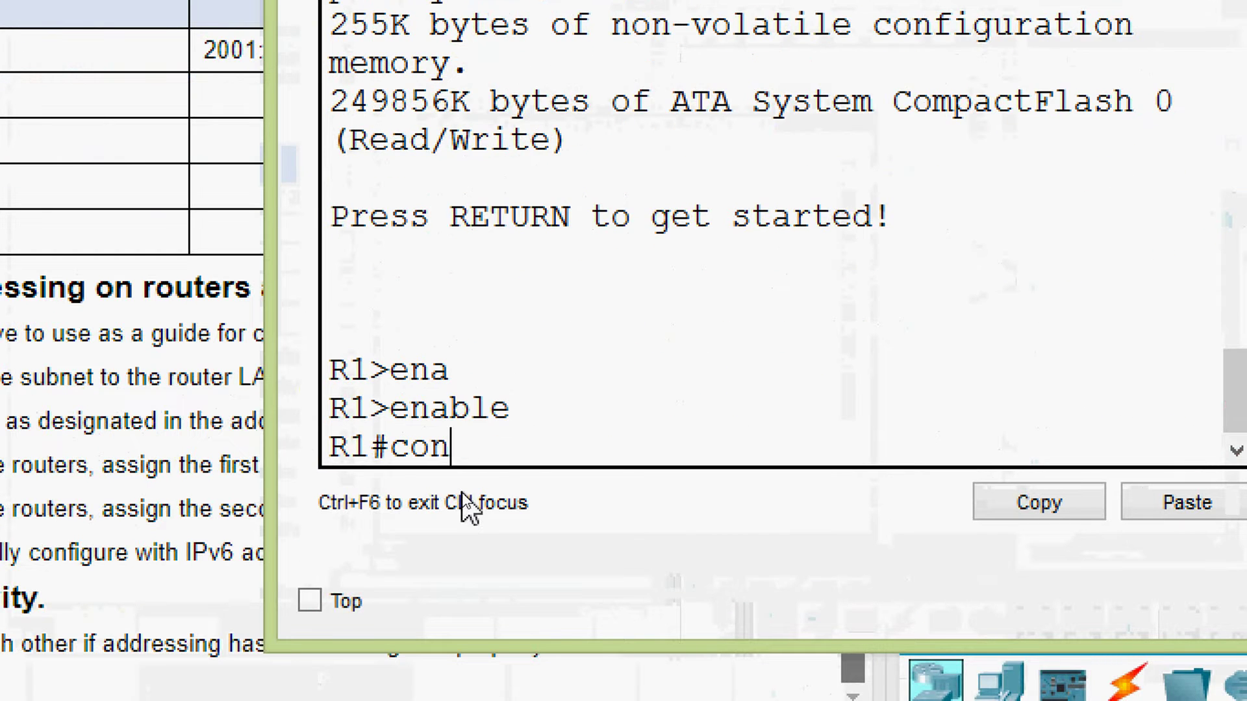
{"action": "type", "text": "f"}
{"action": "key", "text": "Tab"}
{"action": "type", "text": "terminal"}
{"action": "key", "text": "Return"}
Step: Enter interface configuration mode for gigabitEthernet 0/0 on R1
{"action": "type", "text": "inter"}
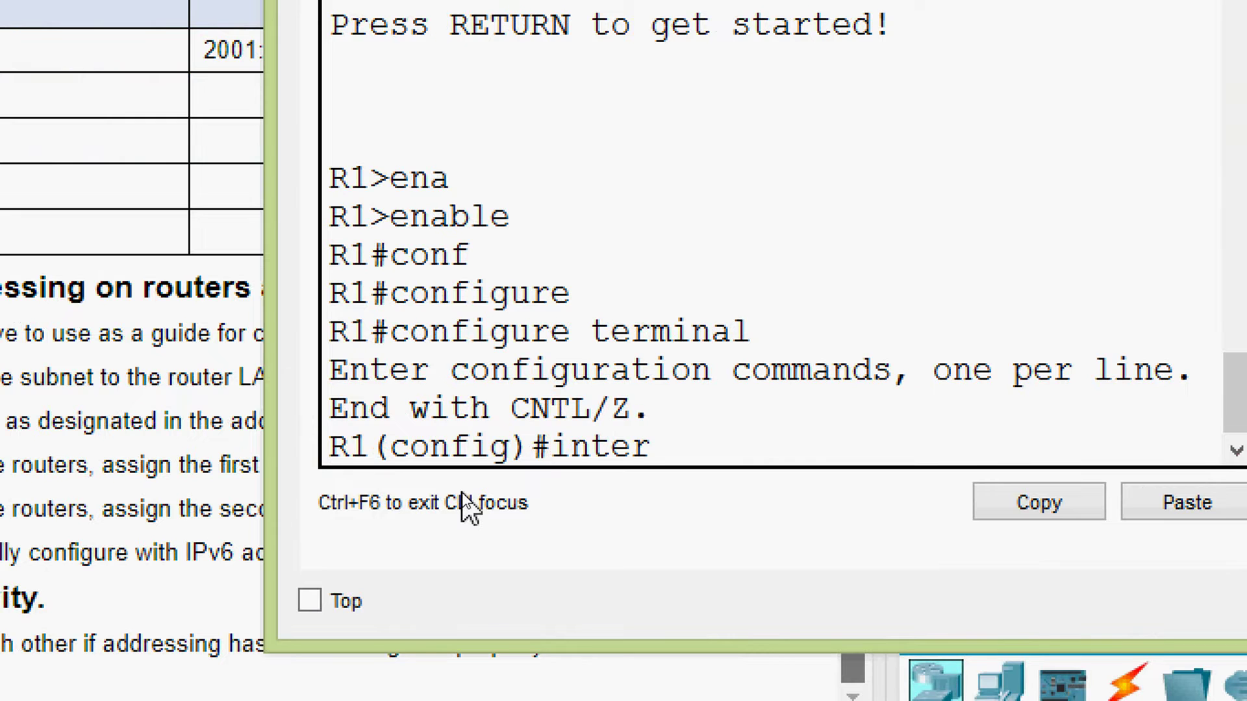
{"action": "key", "text": "Tab"}
{"action": "type", "text": "g"}
{"action": "key", "text": "Tab"}
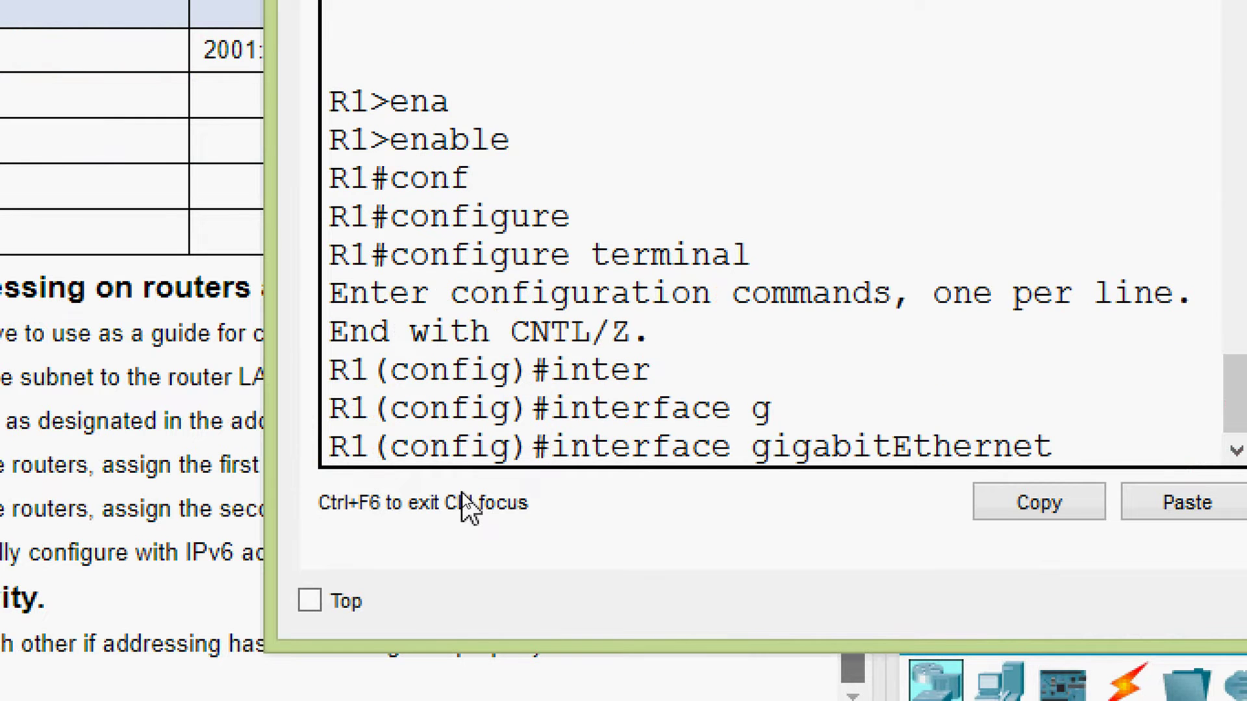
{"action": "type", "text": "0/0"}
{"action": "key", "text": "Return"}
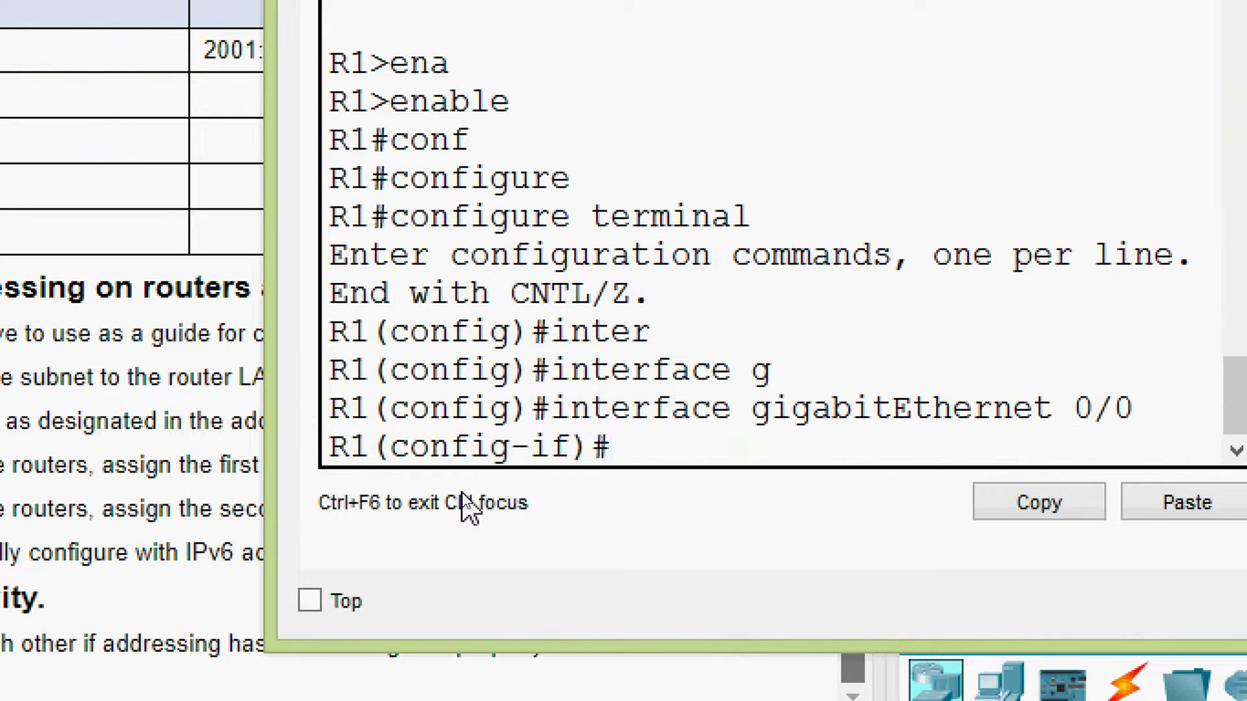
Step: Assign the copied IPv6 address 2001:db8:acad:00c8::1/64 to R1's G0/0 interface with the ipv6 address command
{"action": "type", "text": "ipv"}
{"action": "key", "text": "Tab"}
{"action": "type", "text": "ad"}
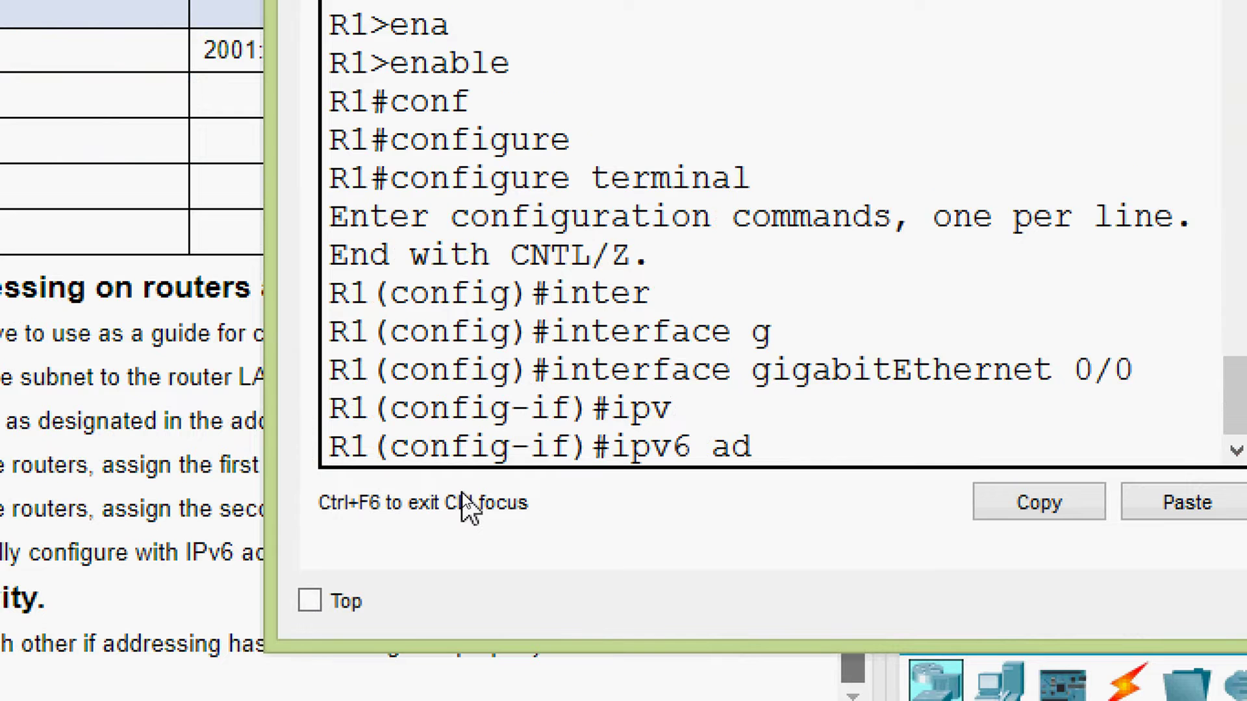
{"action": "key", "text": "Tab"}
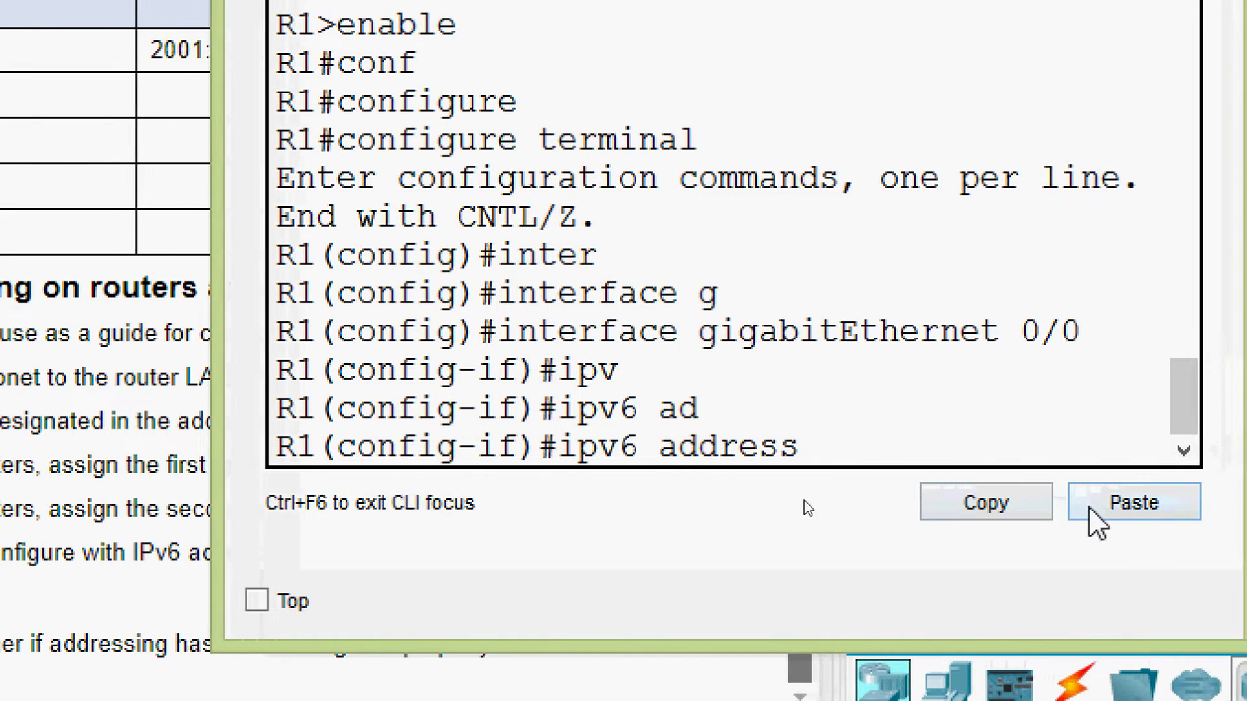
{"action": "left_click", "coordinate": [1151, 512]}
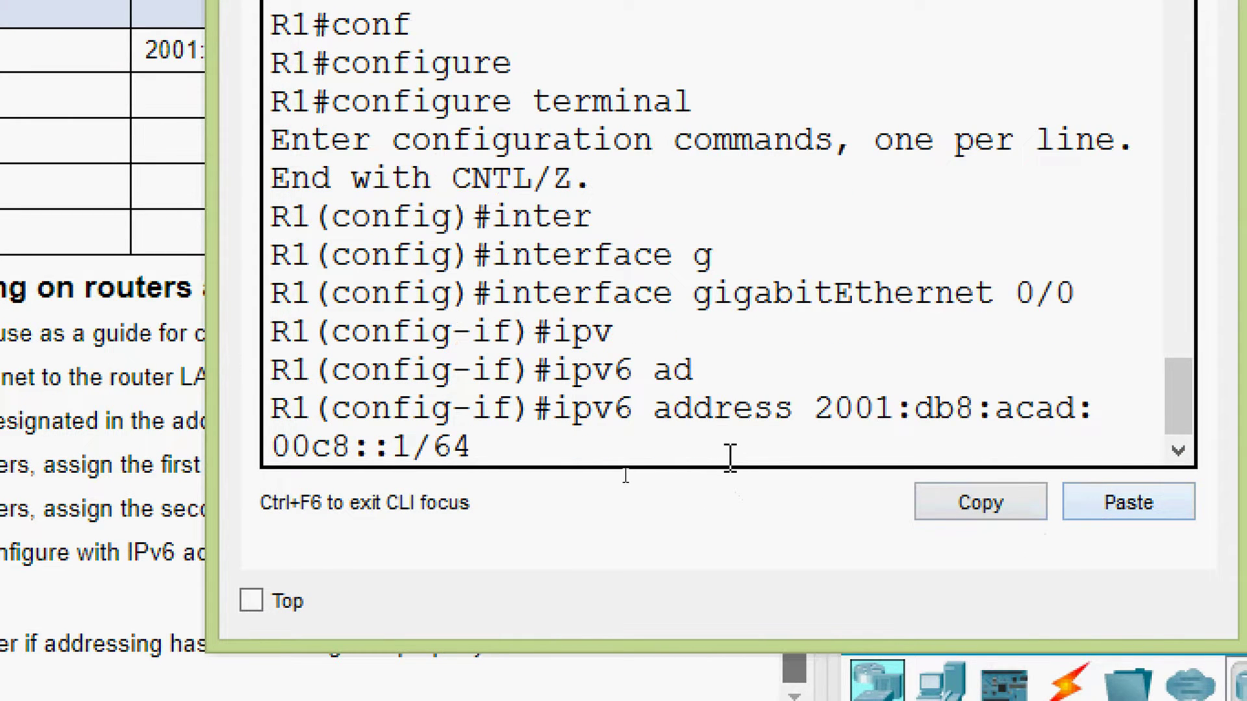
{"action": "key", "text": "Return"}
Step: Set the link-local address of R1's G0/0 interface with ipv6 address fe80::1 link-local
{"action": "type", "text": "ipv"}
{"action": "key", "text": "Tab"}
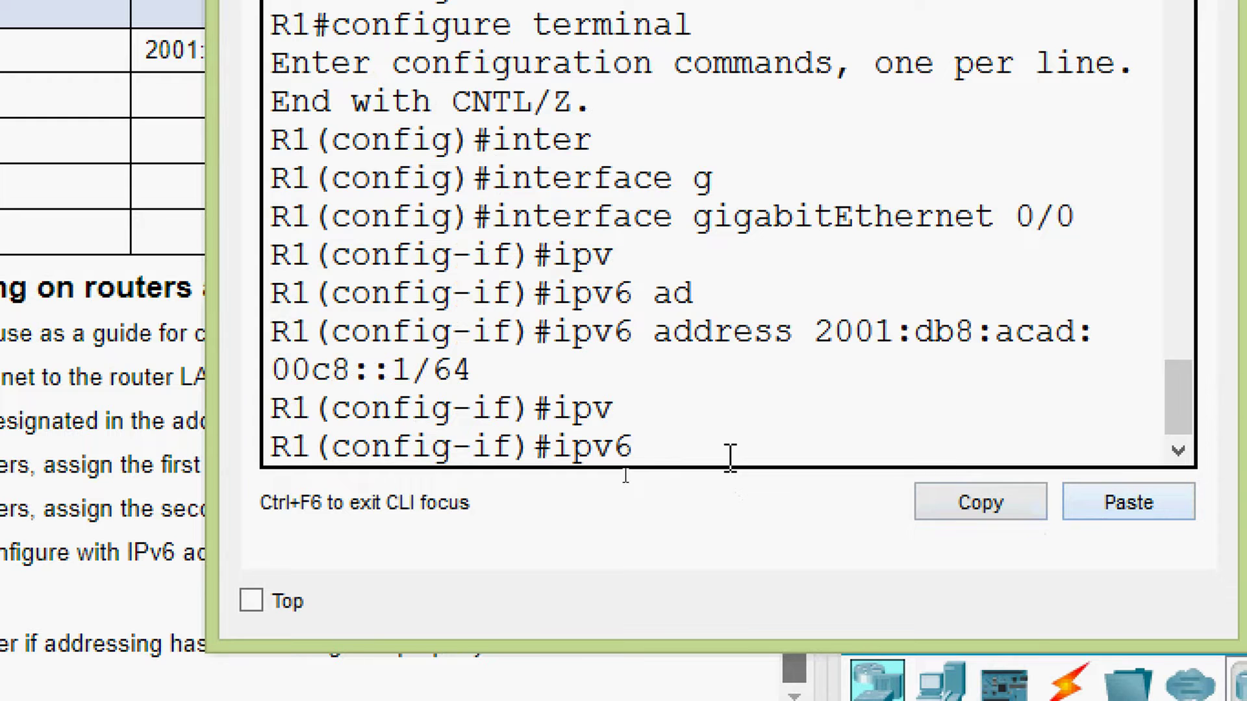
{"action": "type", "text": "ad"}
{"action": "key", "text": "Tab"}
{"action": "type", "text": "fe80"}
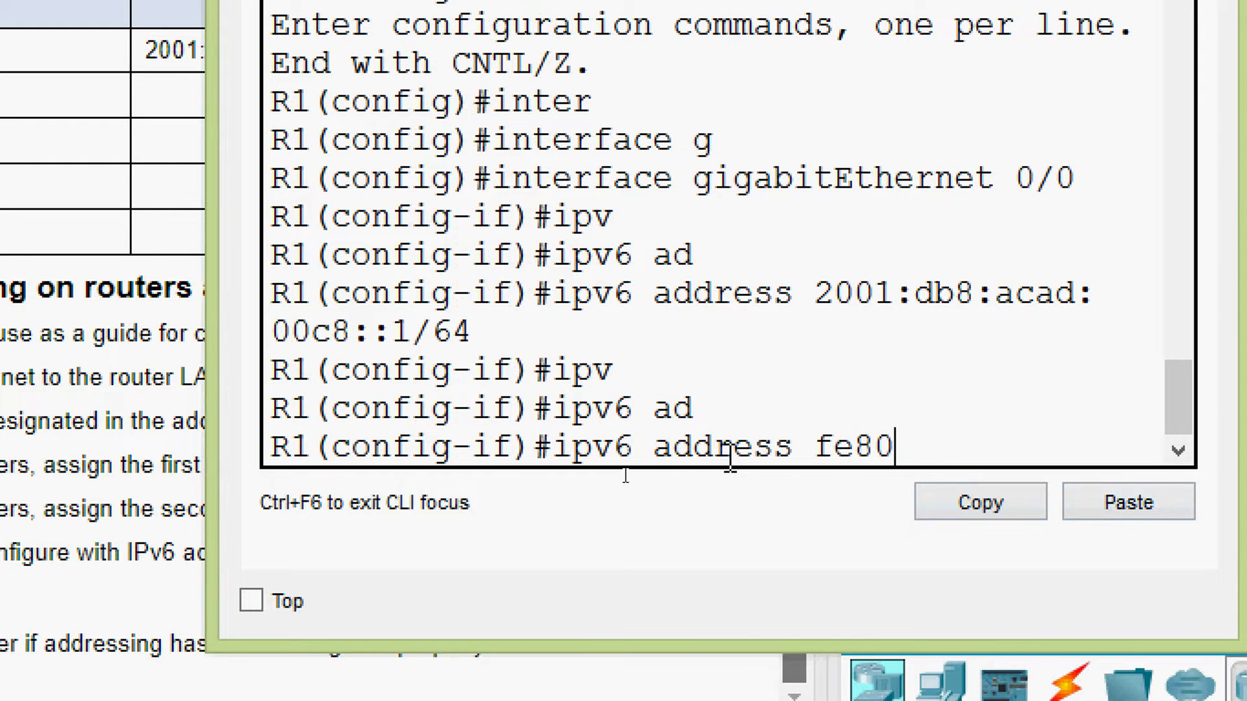
{"action": "type", "text": "::1 link"}
{"action": "key", "text": "Tab"}
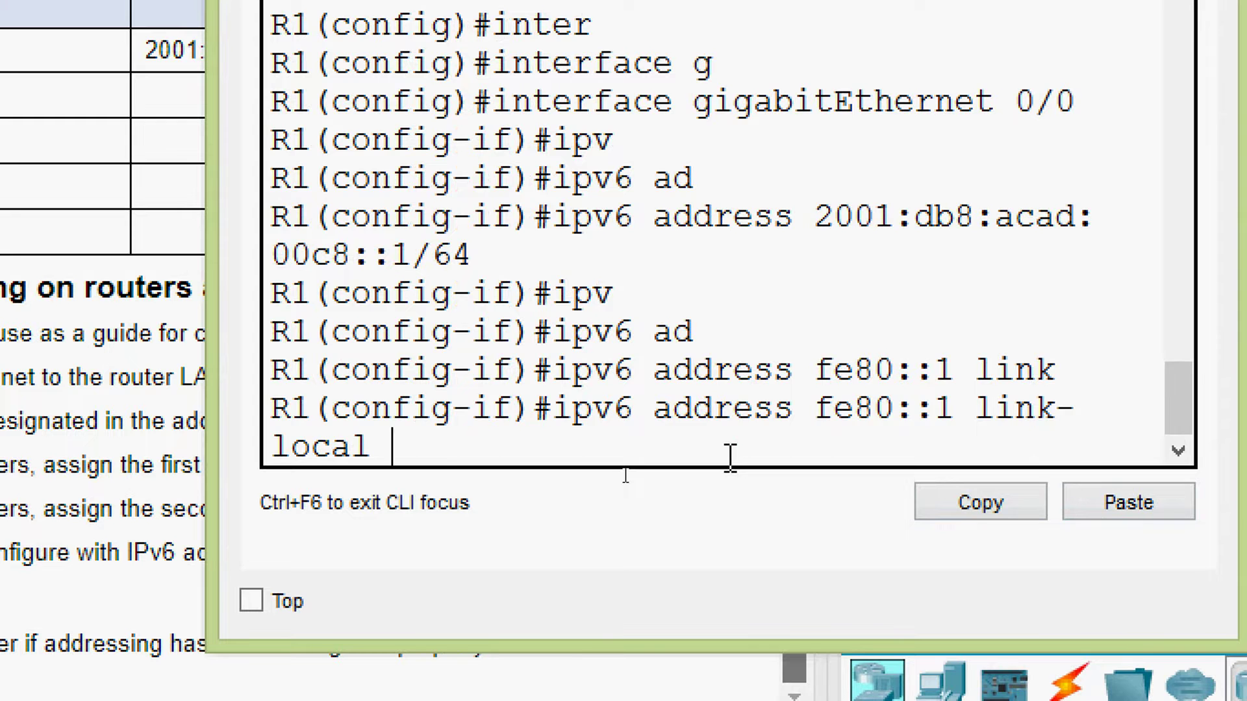
{"action": "key", "text": "Return"}
Step: Enable R1's G0/0 interface with the no shutdown command
{"action": "type", "text": "no sh"}
{"action": "key", "text": "Tab"}
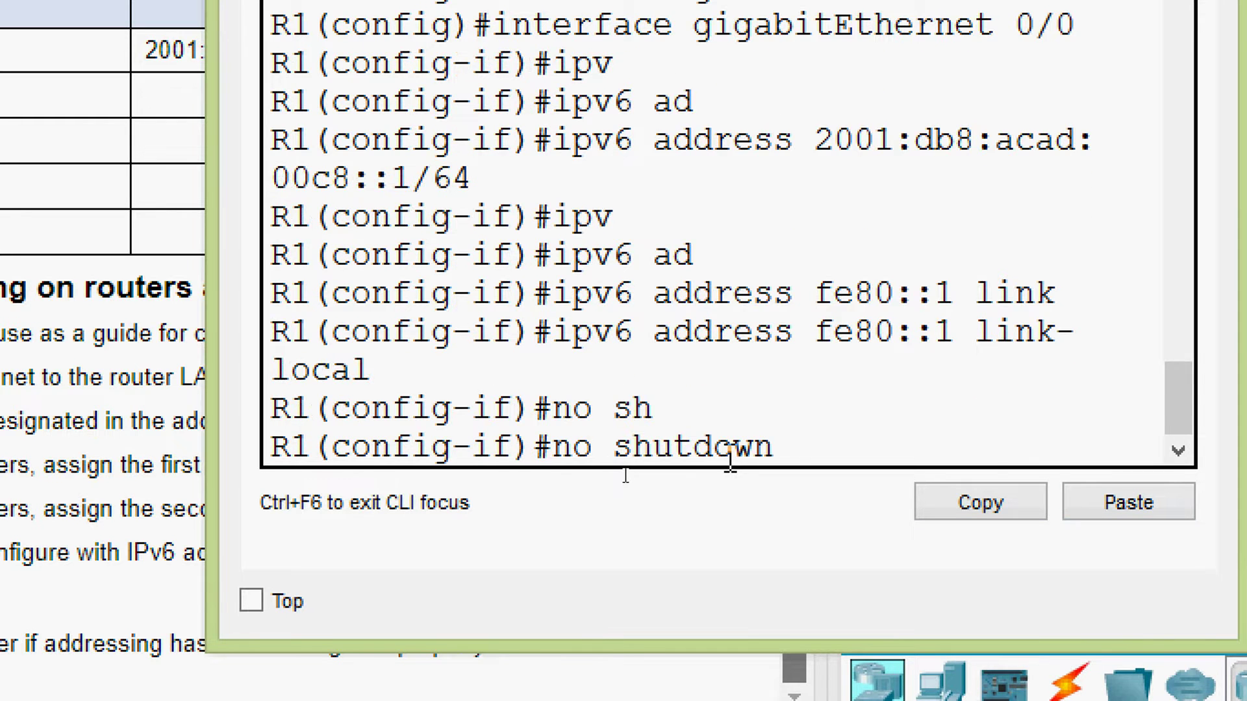
{"action": "key", "text": "Return"}
{"action": "key", "text": "Return"}
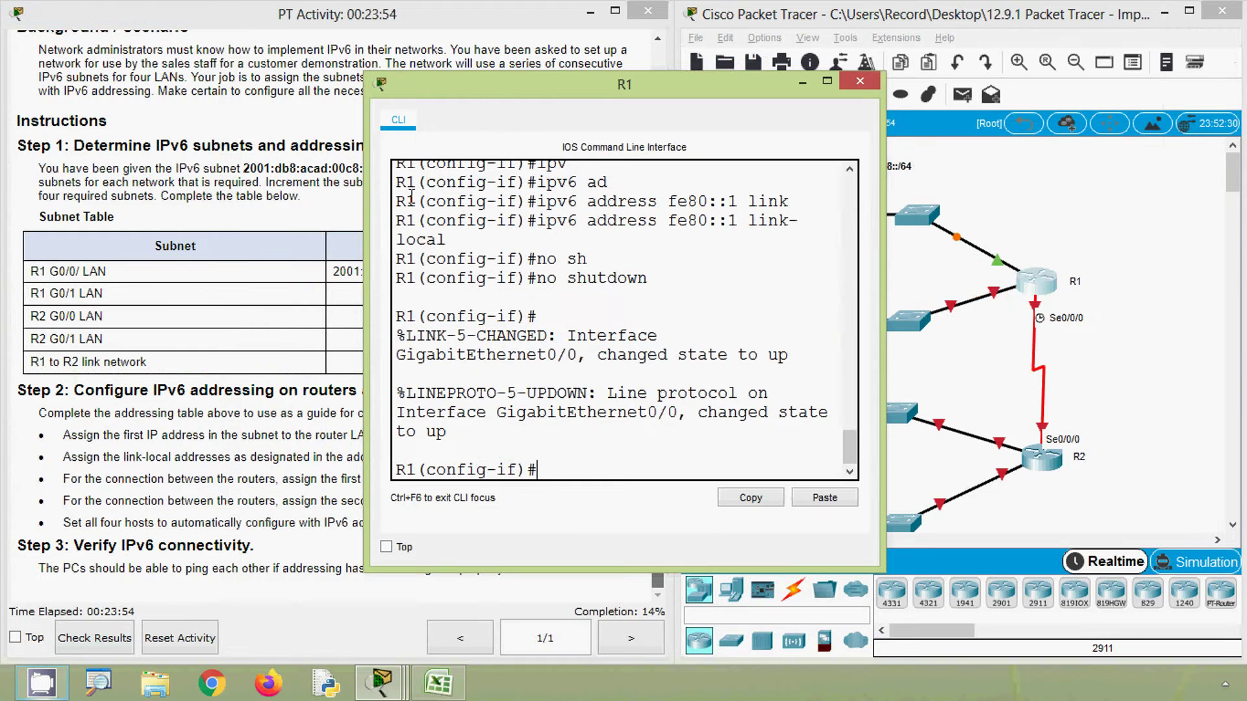
Step: Switch to Excel and copy the R1 G0/1 IPv6 address text, 2001:db8:acad:00c9::1/64, from the Addressing Table
{"action": "left_click", "coordinate": [438, 682]}
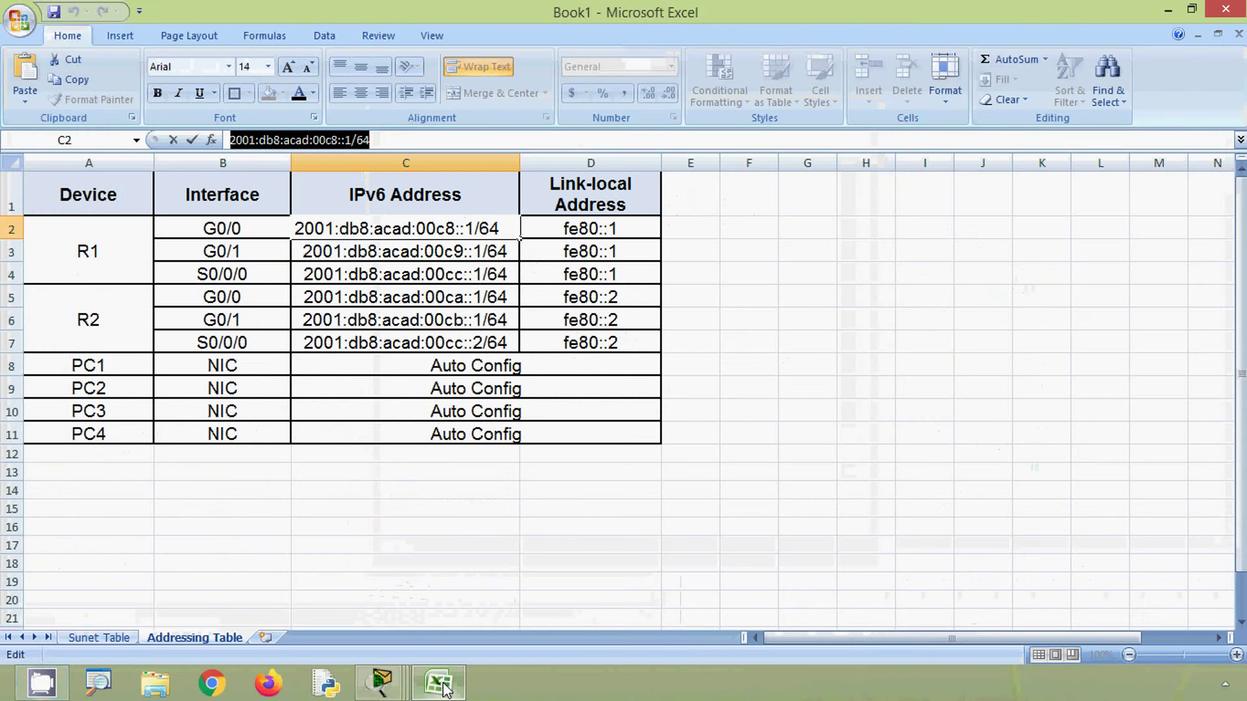
{"action": "left_click", "coordinate": [251, 256]}
{"action": "left_click", "coordinate": [316, 258]}
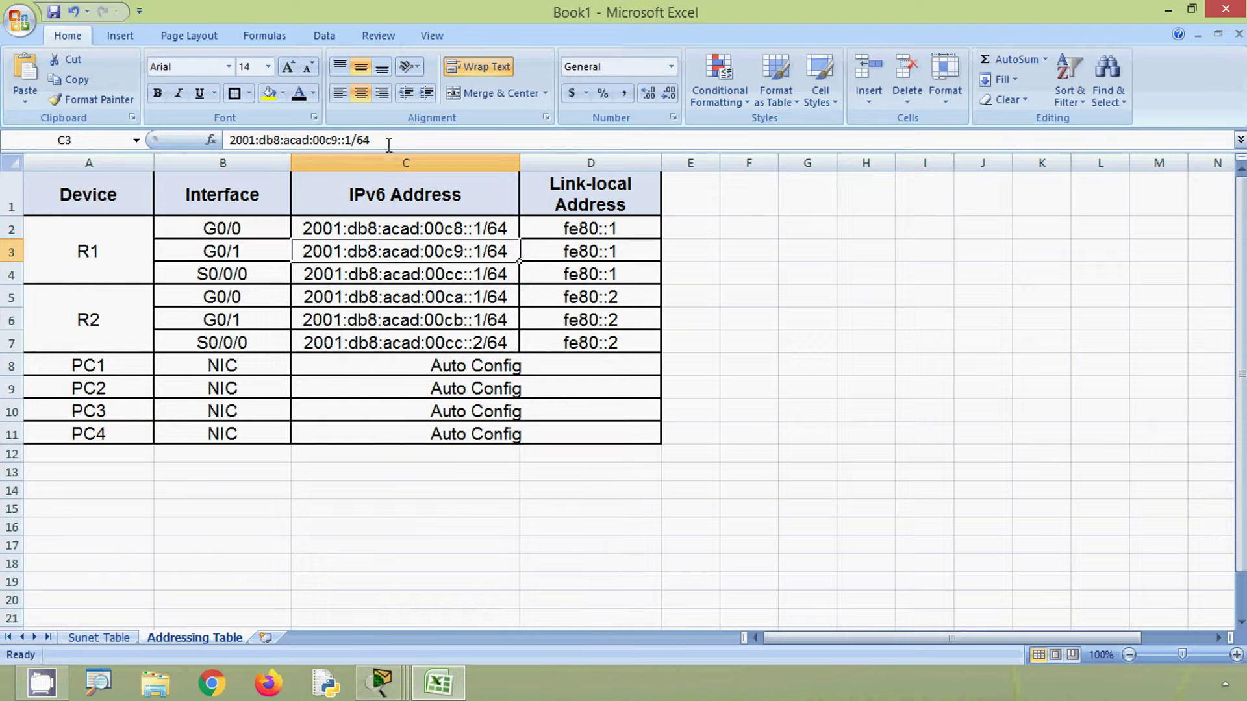
{"action": "left_click_drag", "start_coordinate": [370, 140], "coordinate": [221, 140]}
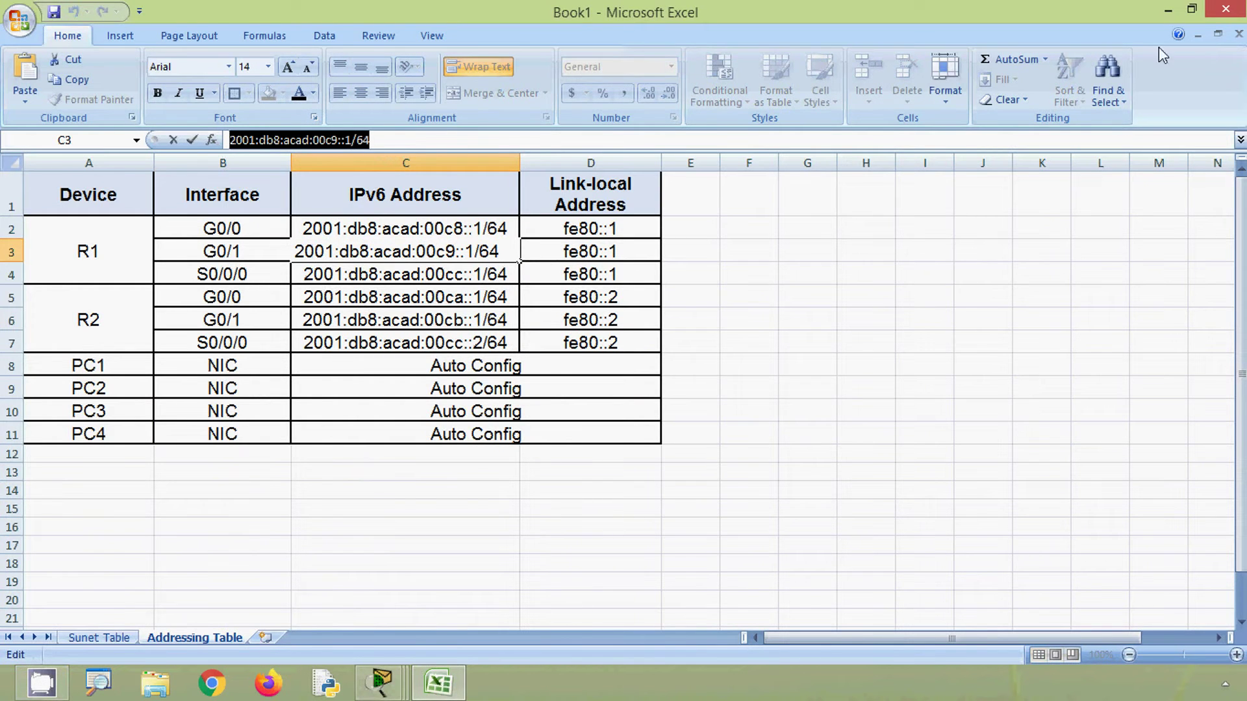
Step: Switch to Packet Tracer and move R1's CLI from the current interface to configuration of interface gigabitEthernet 0/1
{"action": "left_click", "coordinate": [1177, 14]}
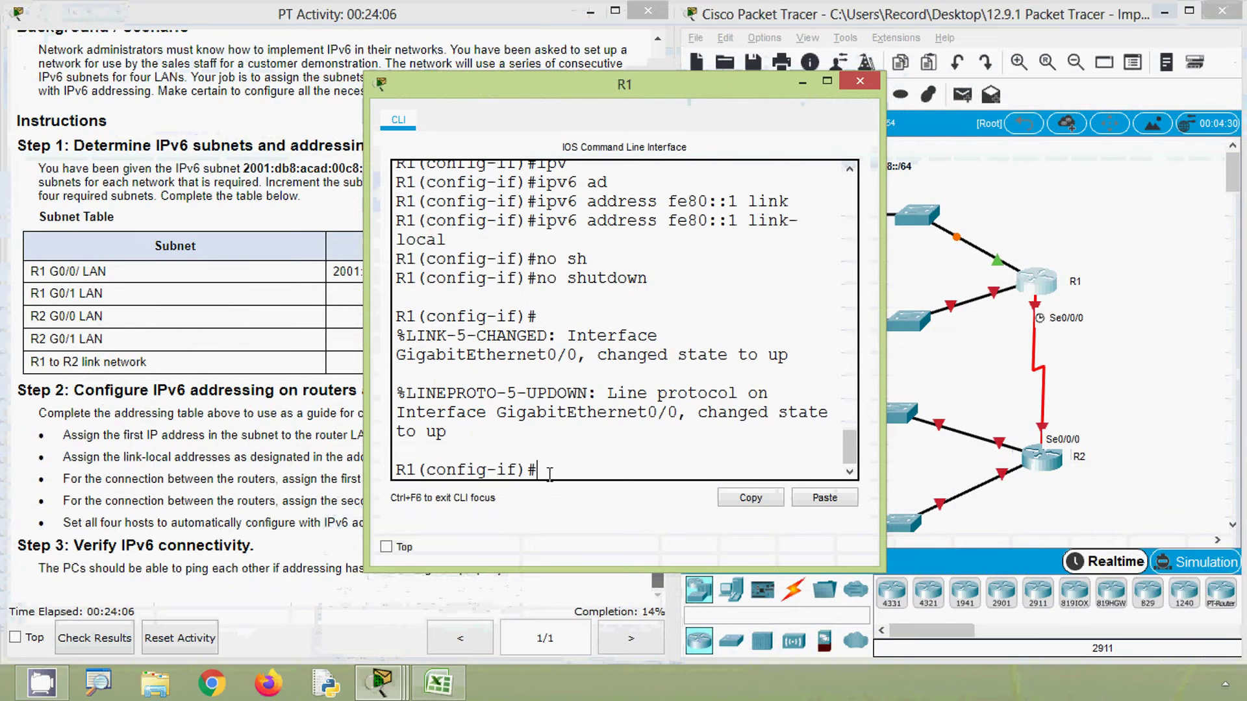
{"action": "type", "text": "exit"}
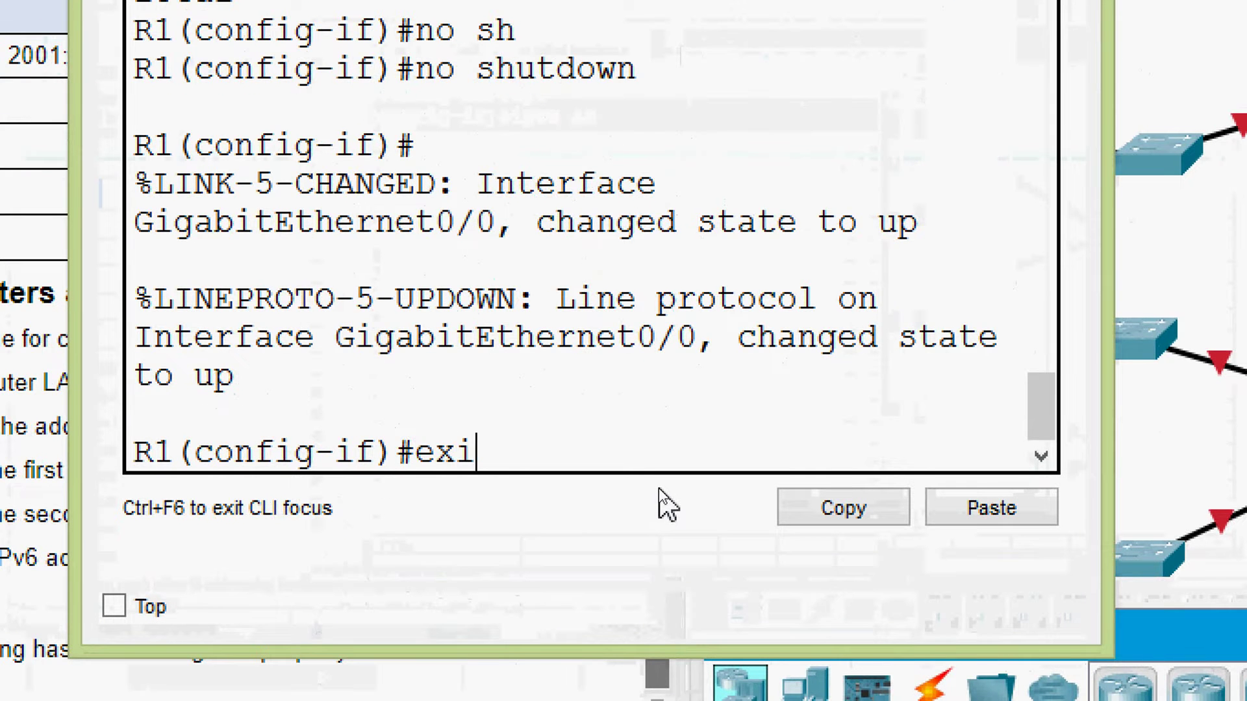
{"action": "key", "text": "Return"}
{"action": "type", "text": "inter"}
{"action": "key", "text": "Tab"}
{"action": "type", "text": "g"}
{"action": "key", "text": "Tab"}
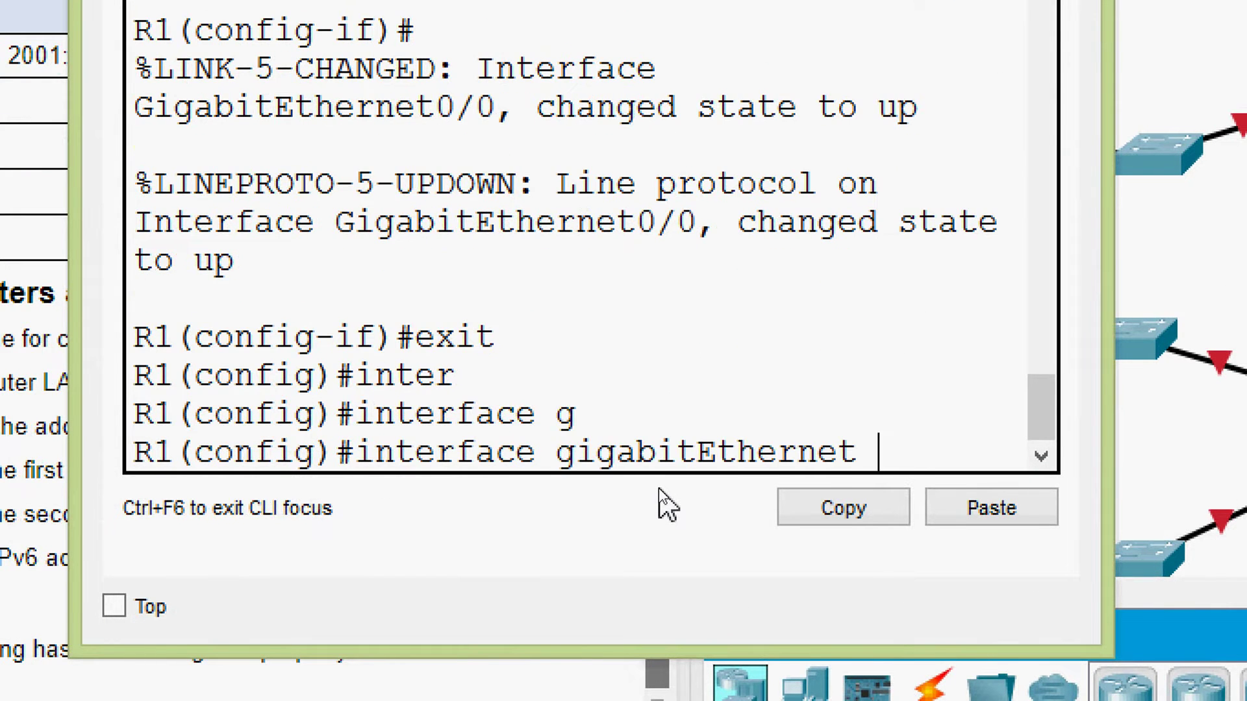
{"action": "type", "text": "0/1"}
{"action": "key", "text": "Return"}
Step: Assign the copied IPv6 address 2001:db8:acad:00c9::1/64 to R1's G0/1 interface with the ipv6 address command
{"action": "type", "text": "ig-if)#i"}
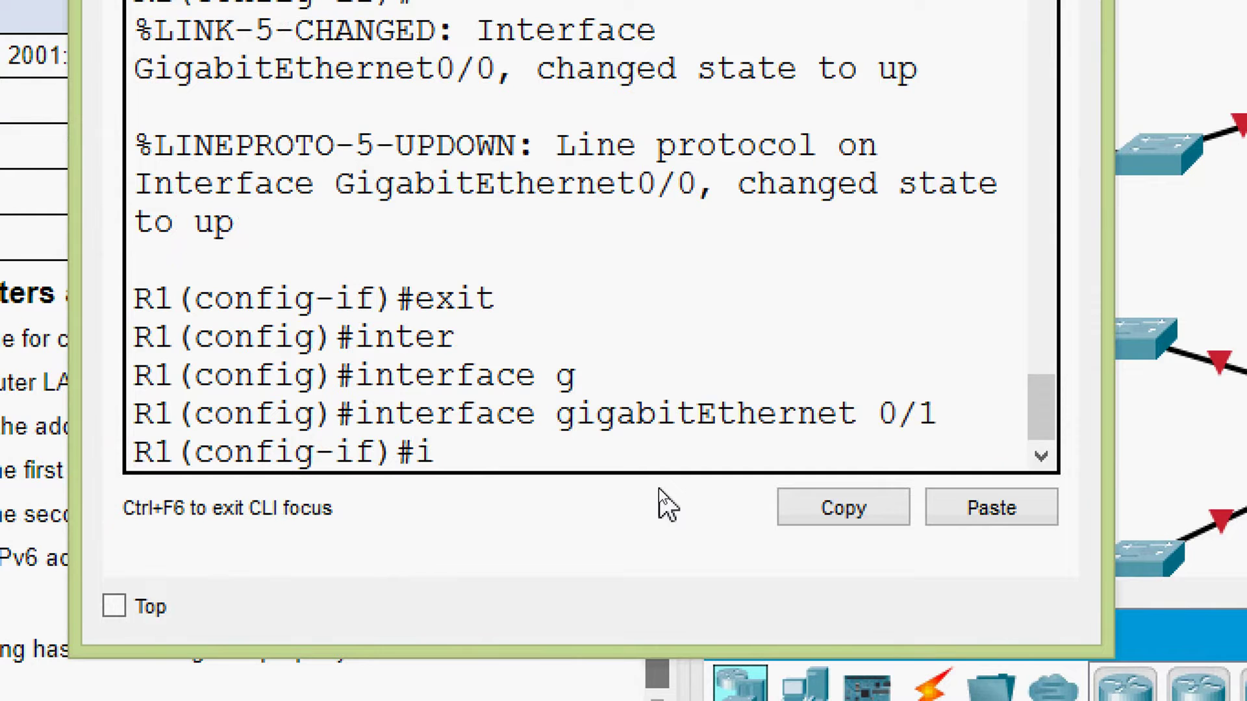
{"action": "type", "text": "pv"}
{"action": "key", "text": "Tab"}
{"action": "type", "text": "ad"}
{"action": "key", "text": "Tab"}
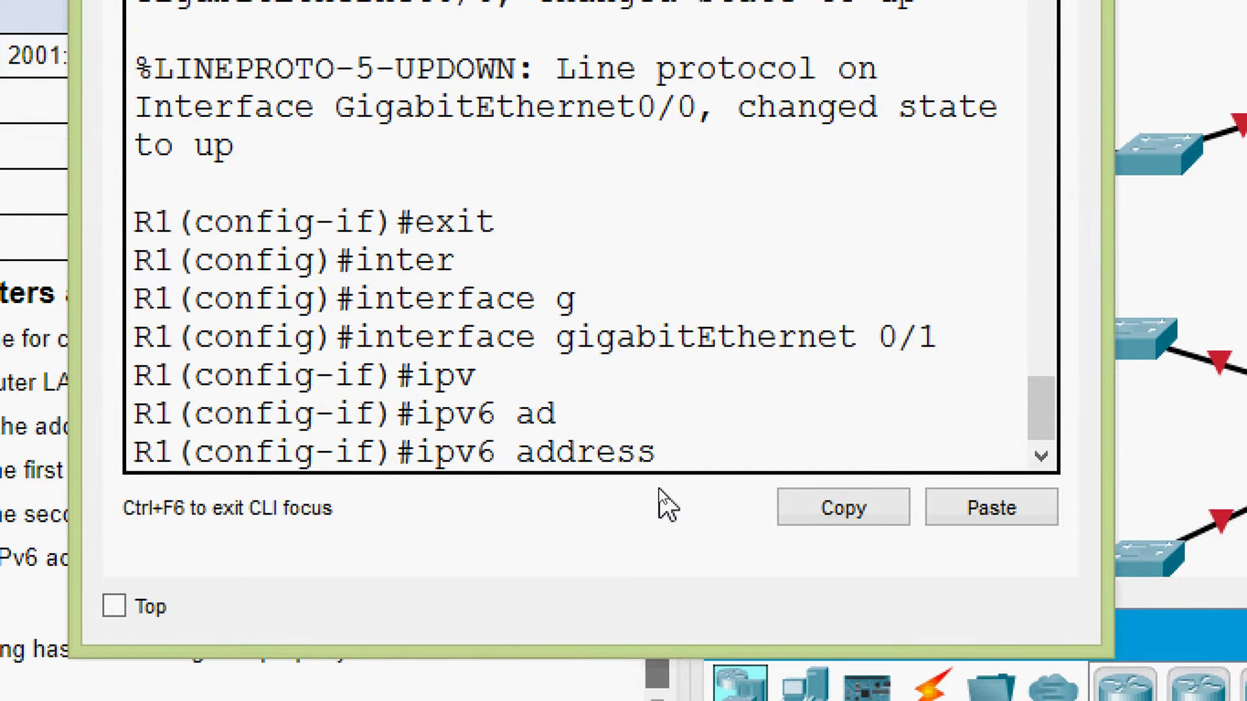
{"action": "left_click", "coordinate": [970, 513]}
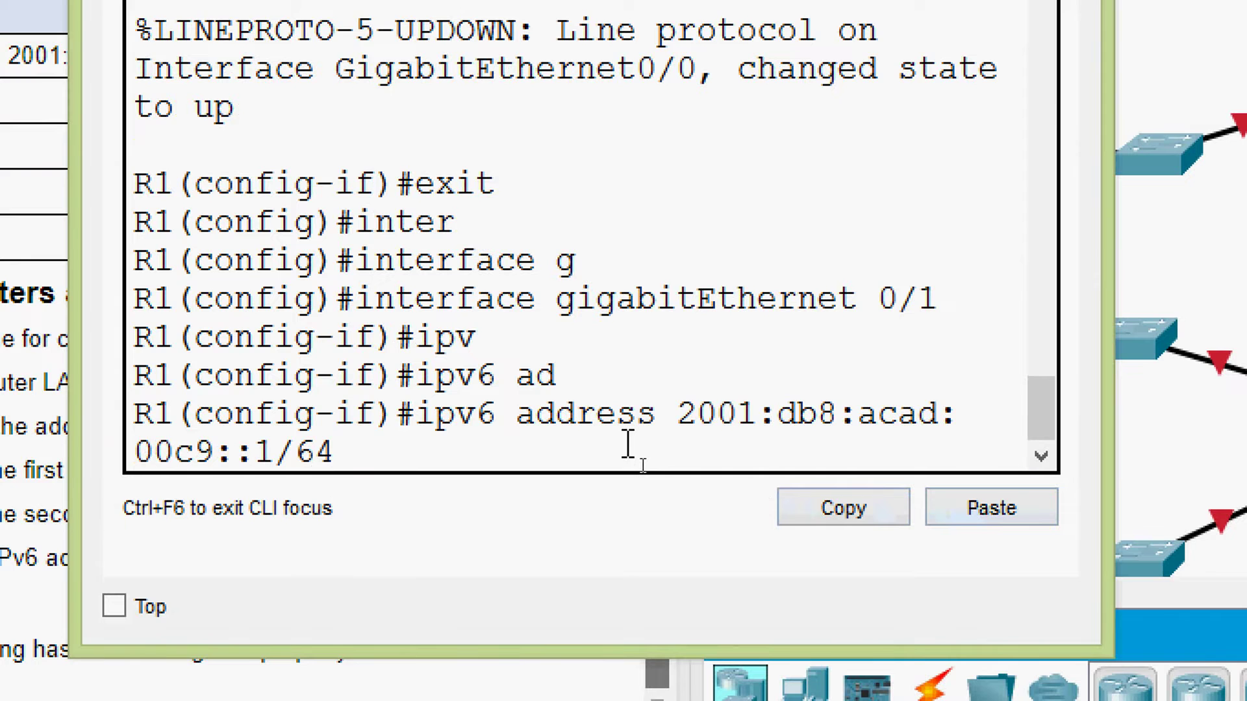
{"action": "key", "text": "Return"}
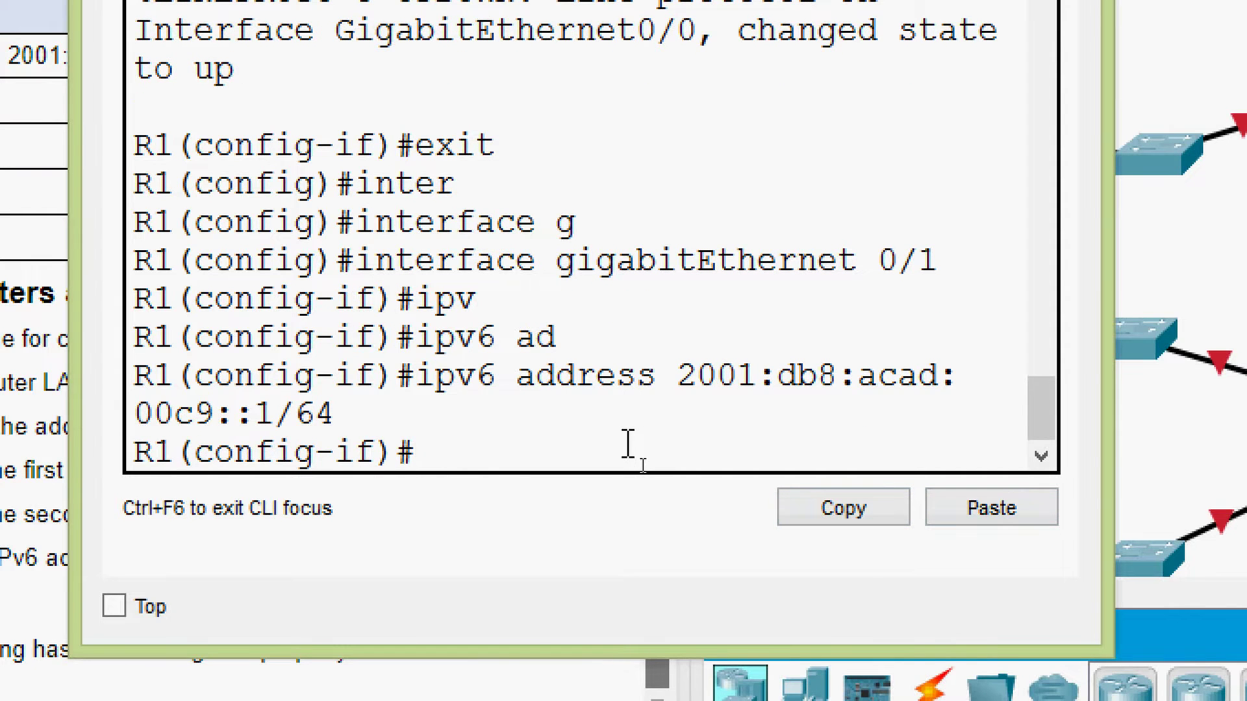
Step: Set the link-local address of R1's G0/1 interface with ipv6 address fe80::1 link-local
{"action": "type", "text": "ipv"}
{"action": "key", "text": "Tab"}
{"action": "type", "text": "ad"}
{"action": "key", "text": "Tab"}
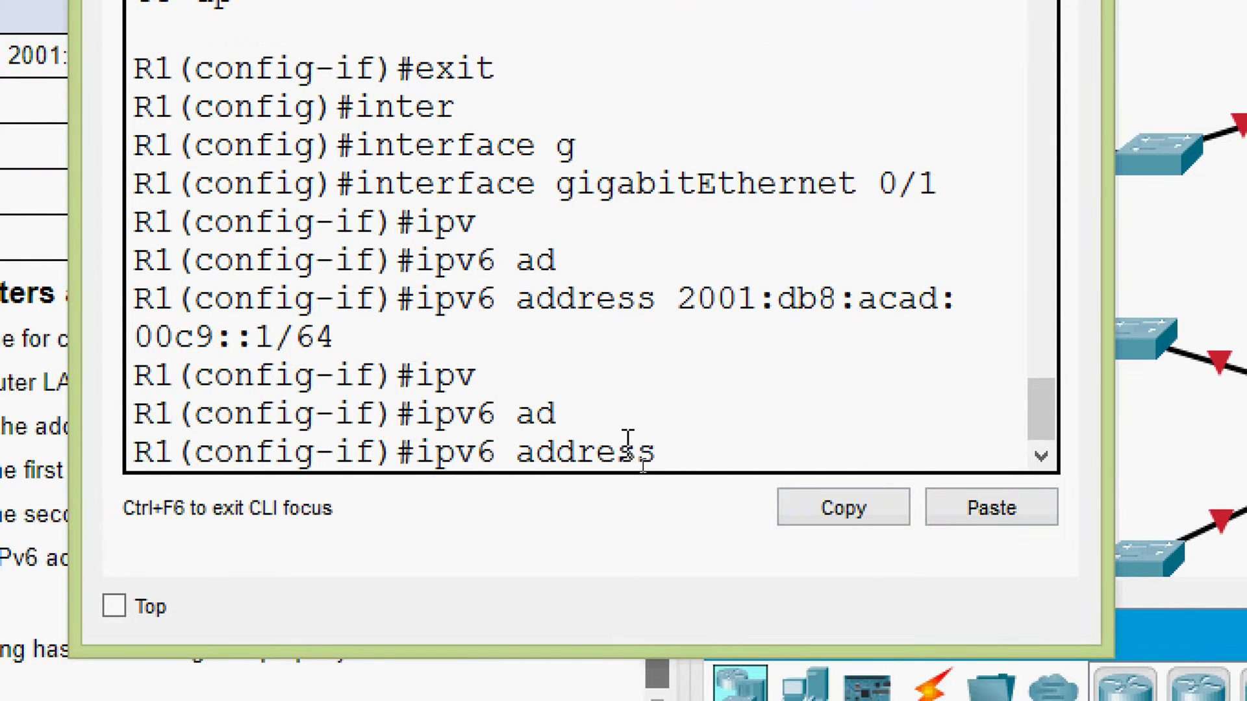
{"action": "type", "text": "fe80:"}
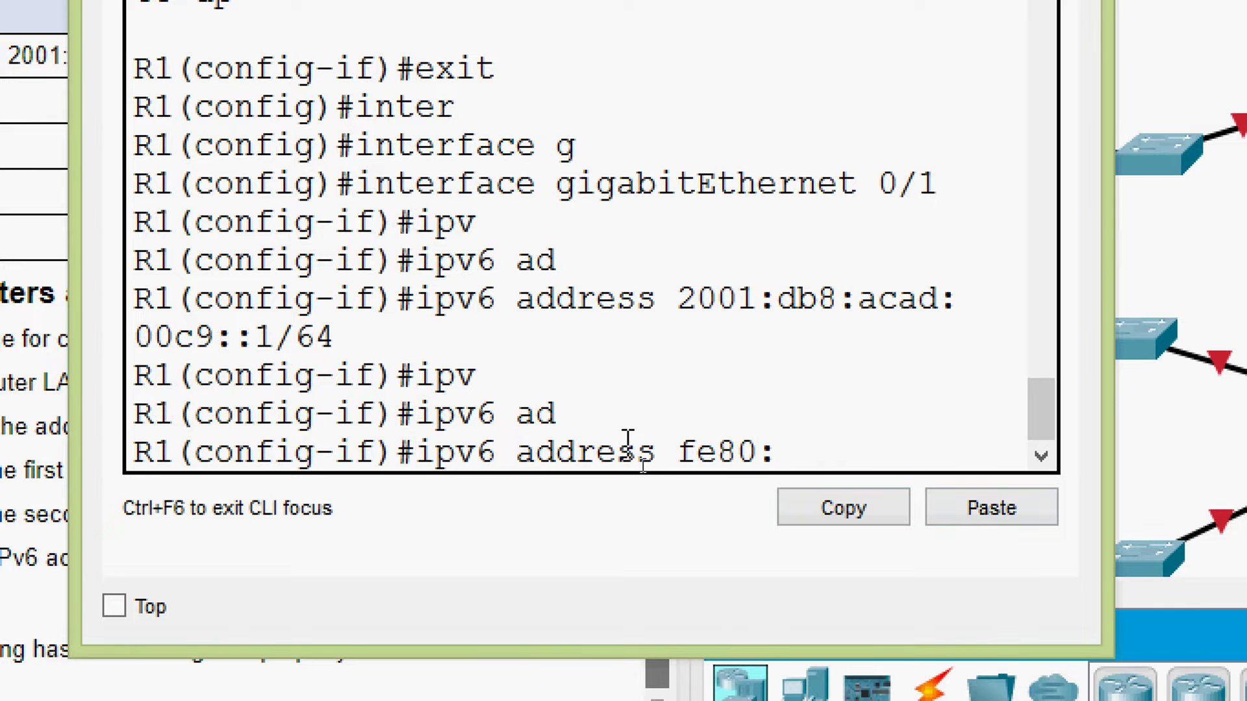
{"action": "type", "text": ":1 li"}
{"action": "key", "text": "Tab"}
{"action": "key", "text": "Return"}
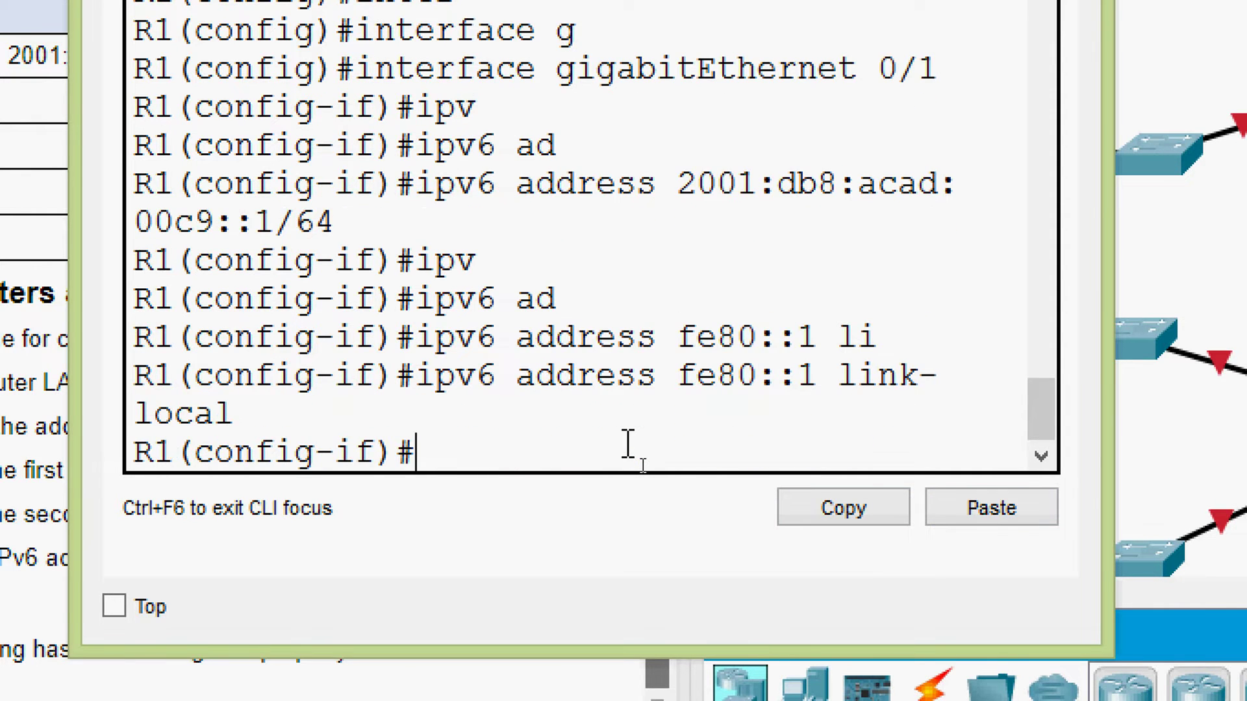
Step: Enable R1's G0/1 interface with the no shutdown command
{"action": "type", "text": "no sh"}
{"action": "key", "text": "Tab"}
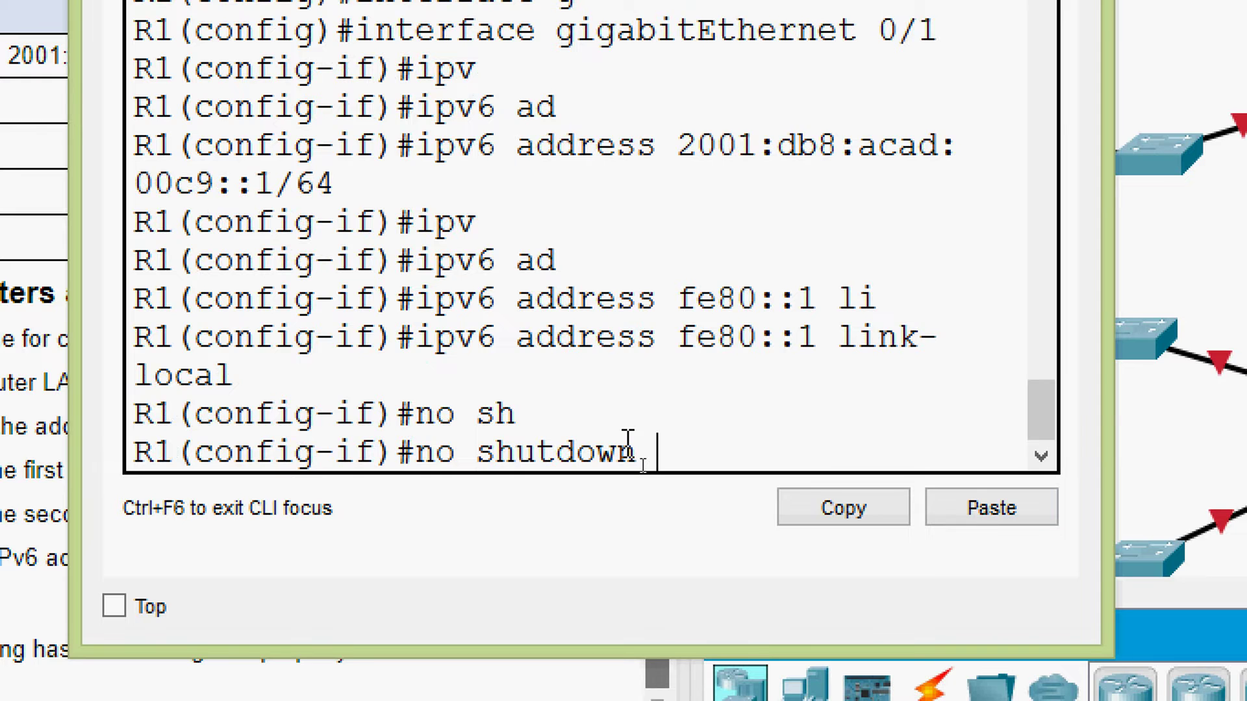
{"action": "key", "text": "Return"}
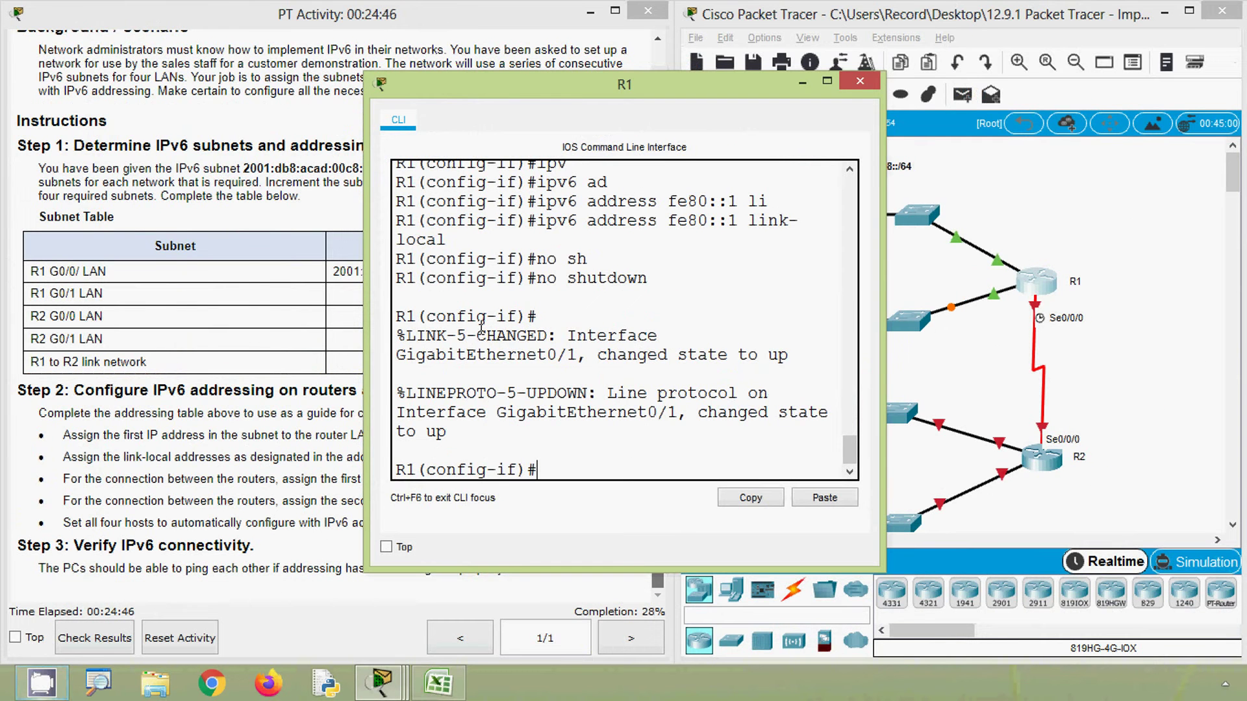
Step: Switch to Excel and copy the R1 S0/0/0 IPv6 address text, 2001:db8:acad:00cc::1/64, from the Addressing Table
{"action": "left_click", "coordinate": [433, 688]}
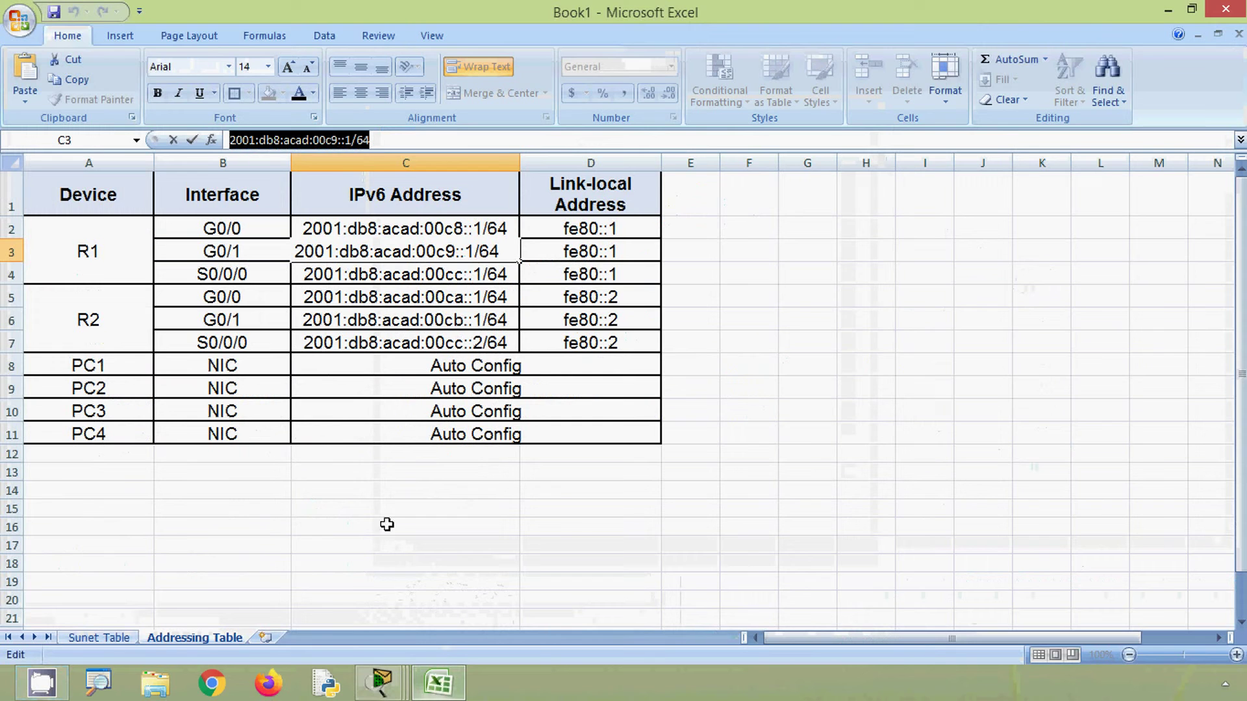
{"action": "left_click", "coordinate": [324, 274]}
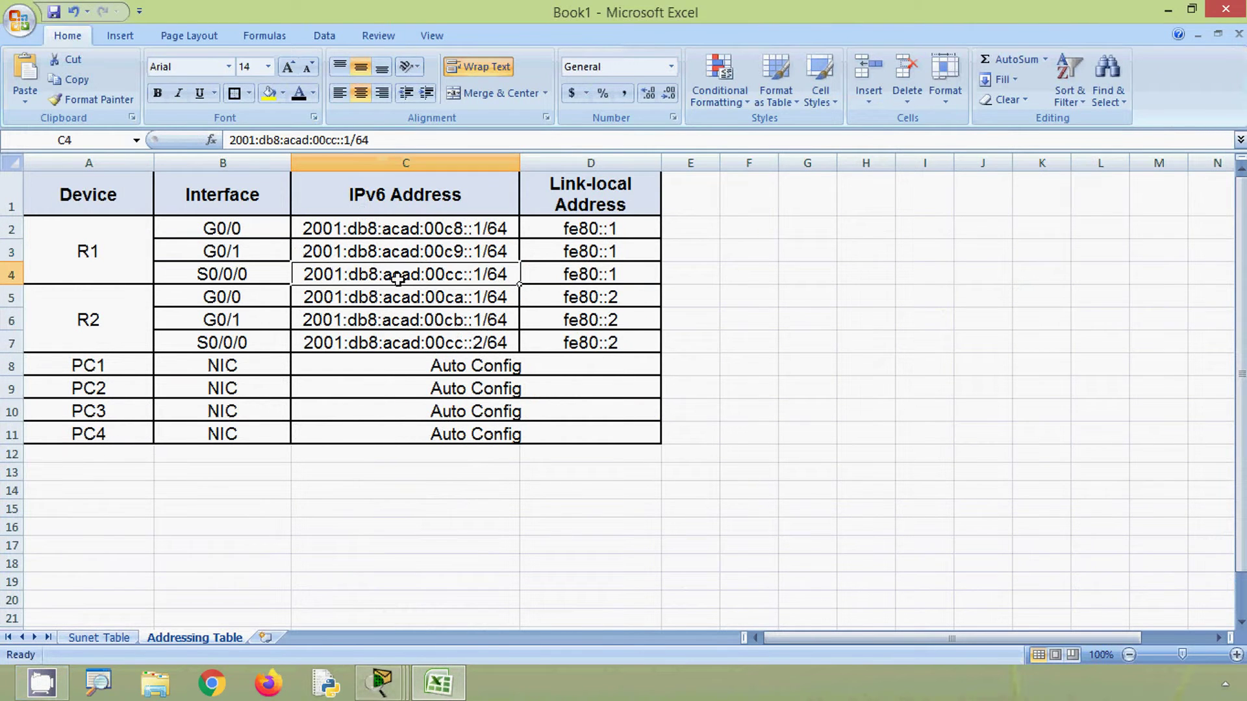
{"action": "left_click_drag", "start_coordinate": [374, 140], "coordinate": [207, 122]}
{"action": "key", "text": "ctrl+c"}
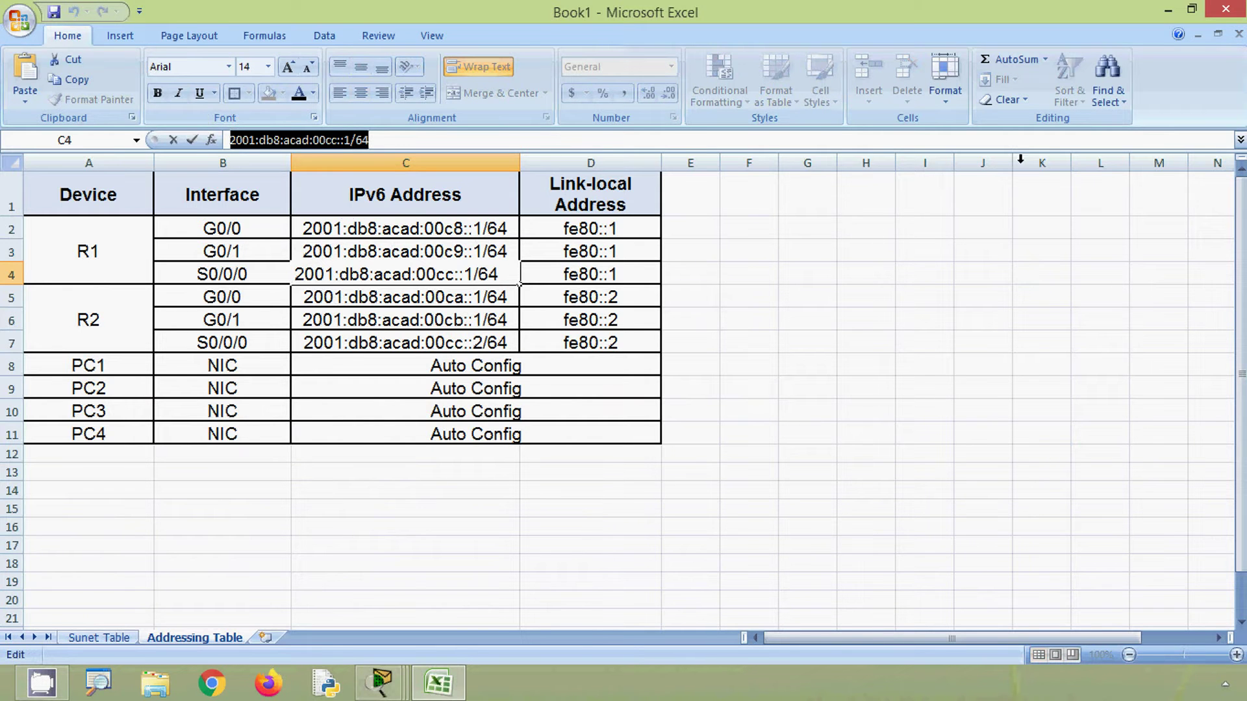
Step: Switch to Packet Tracer and move R1's CLI from the current interface to configuration of interface serial 0/0/0
{"action": "left_click", "coordinate": [1168, 10]}
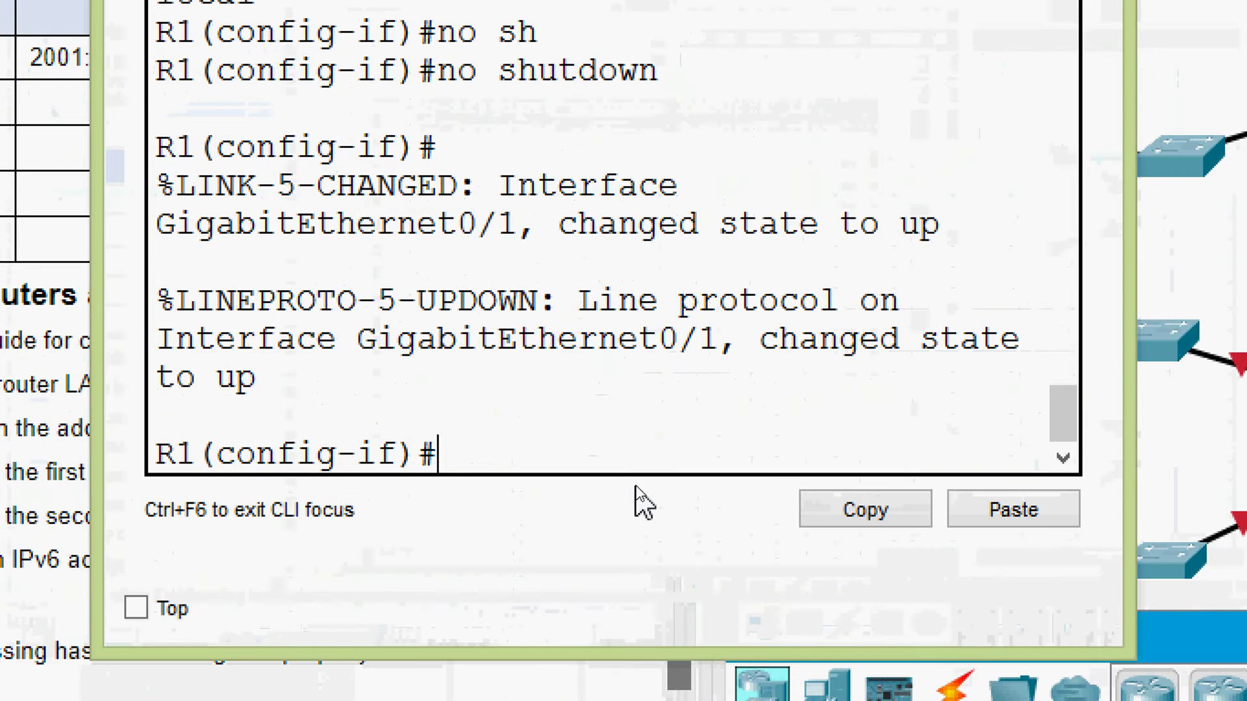
{"action": "type", "text": "exit"}
{"action": "key", "text": "Return"}
{"action": "type", "text": "inter"}
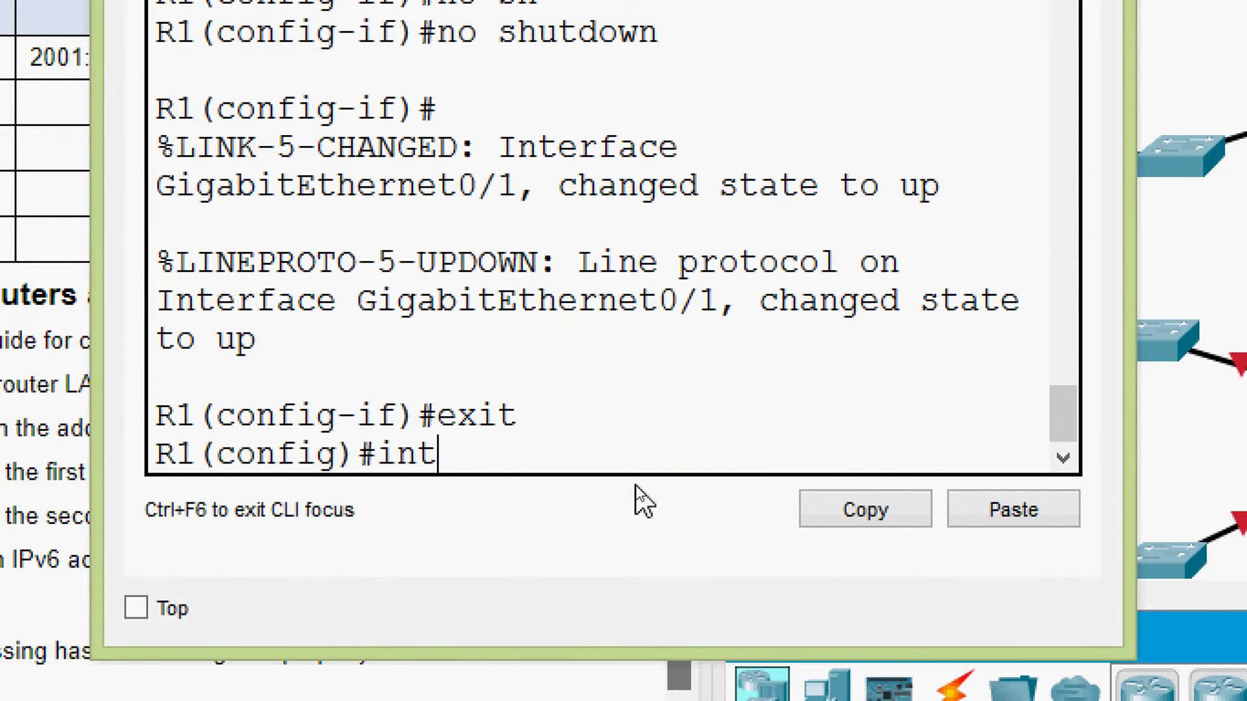
{"action": "key", "text": "Tab"}
{"action": "type", "text": "ser"}
{"action": "key", "text": "Tab"}
{"action": "type", "text": "0/"}
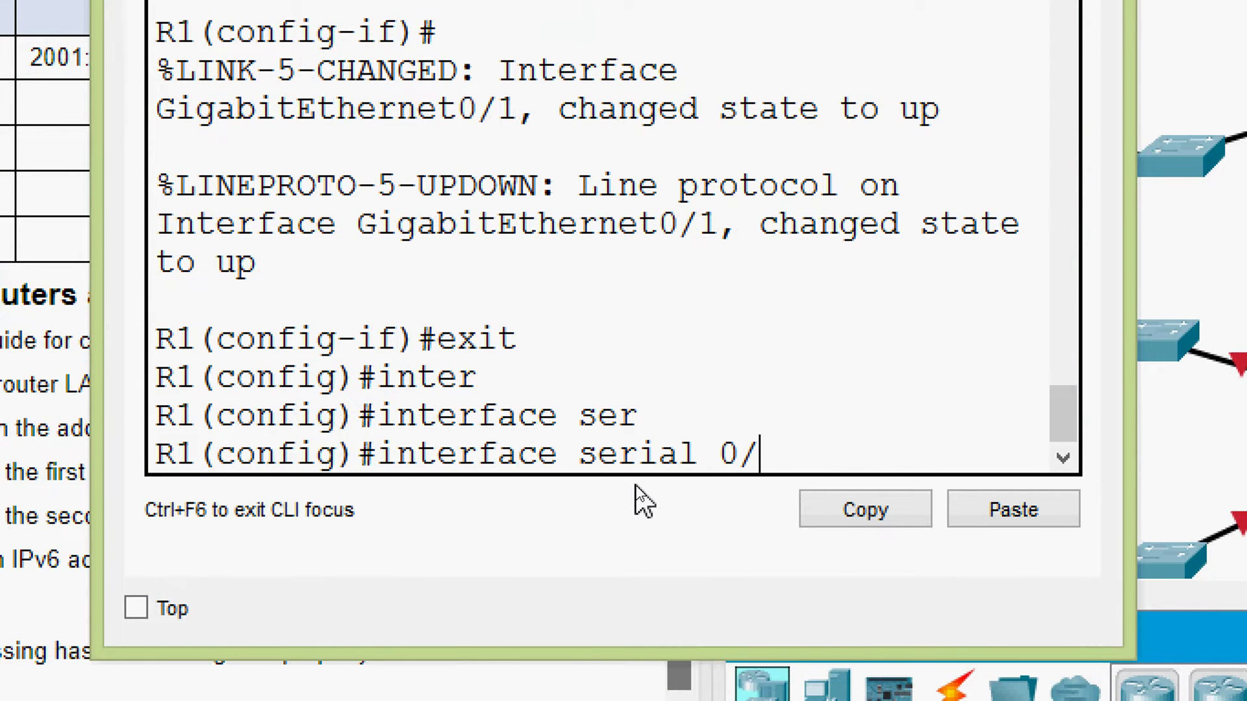
{"action": "type", "text": "0/0"}
{"action": "key", "text": "Return"}
Step: Assign the copied IPv6 address 2001:db8:acad:00cc::1/64 to R1's S0/0/0 interface with the ipv6 address command
{"action": "type", "text": "ipv"}
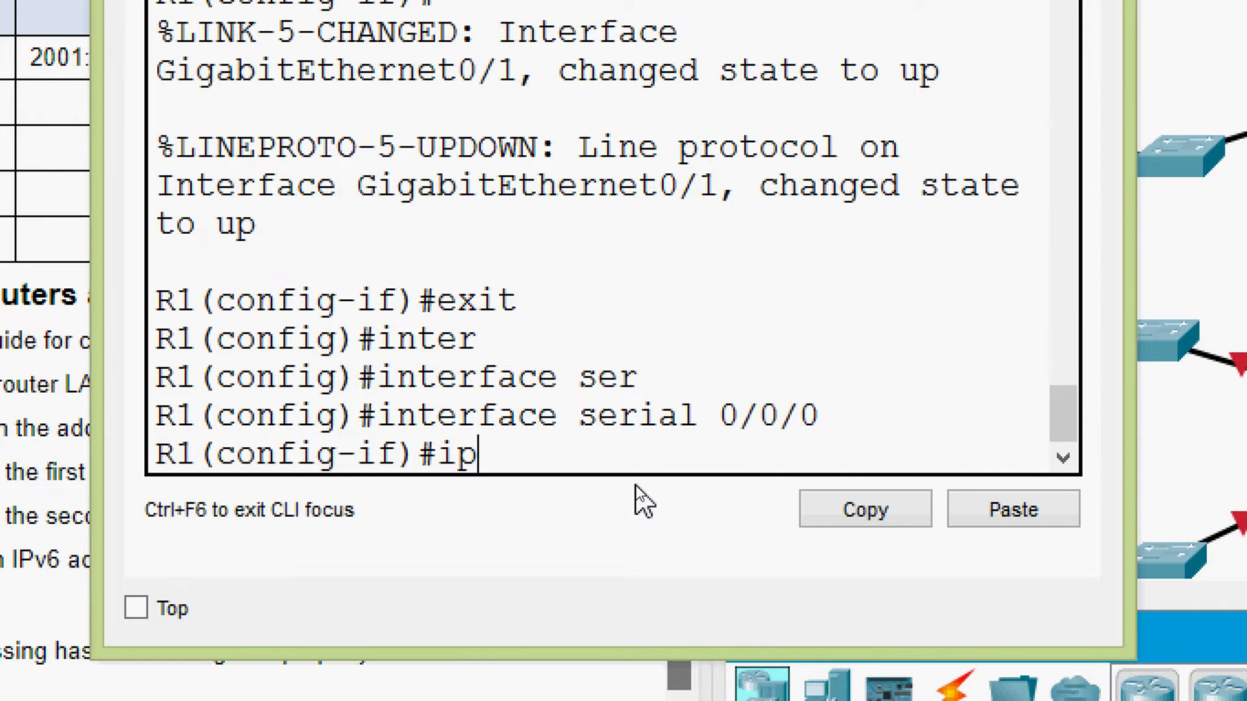
{"action": "key", "text": "Tab"}
{"action": "type", "text": "ad"}
{"action": "key", "text": "Tab"}
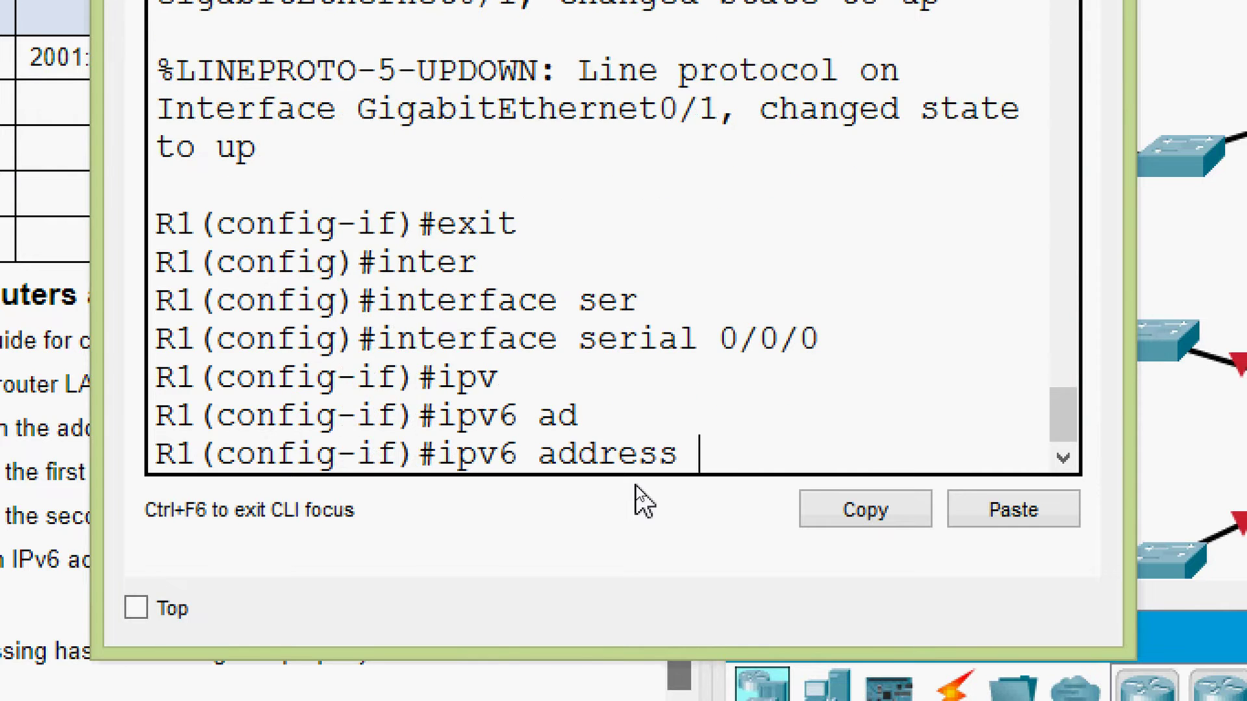
{"action": "left_click", "coordinate": [984, 508]}
{"action": "key", "text": "Return"}
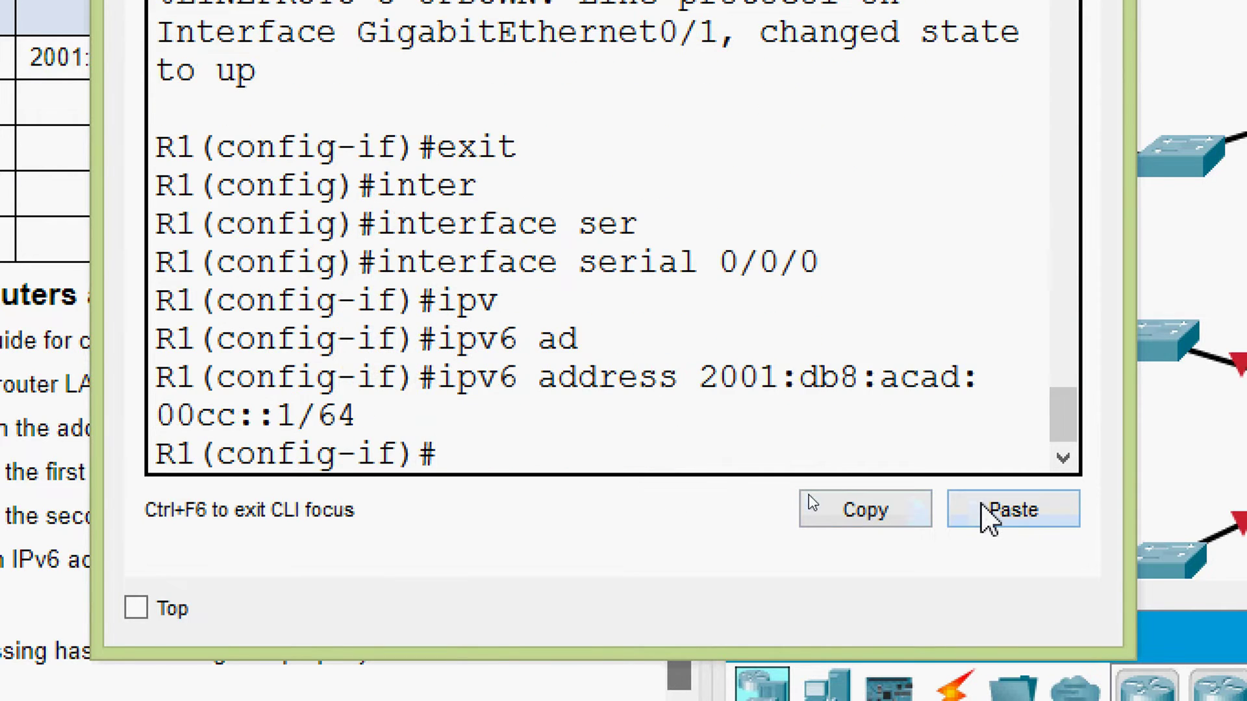
Step: Set the link-local address of R1's S0/0/0 interface with ipv6 address fe80::1 link-local
{"action": "type", "text": "ipv"}
{"action": "key", "text": "Tab"}
{"action": "type", "text": "ad"}
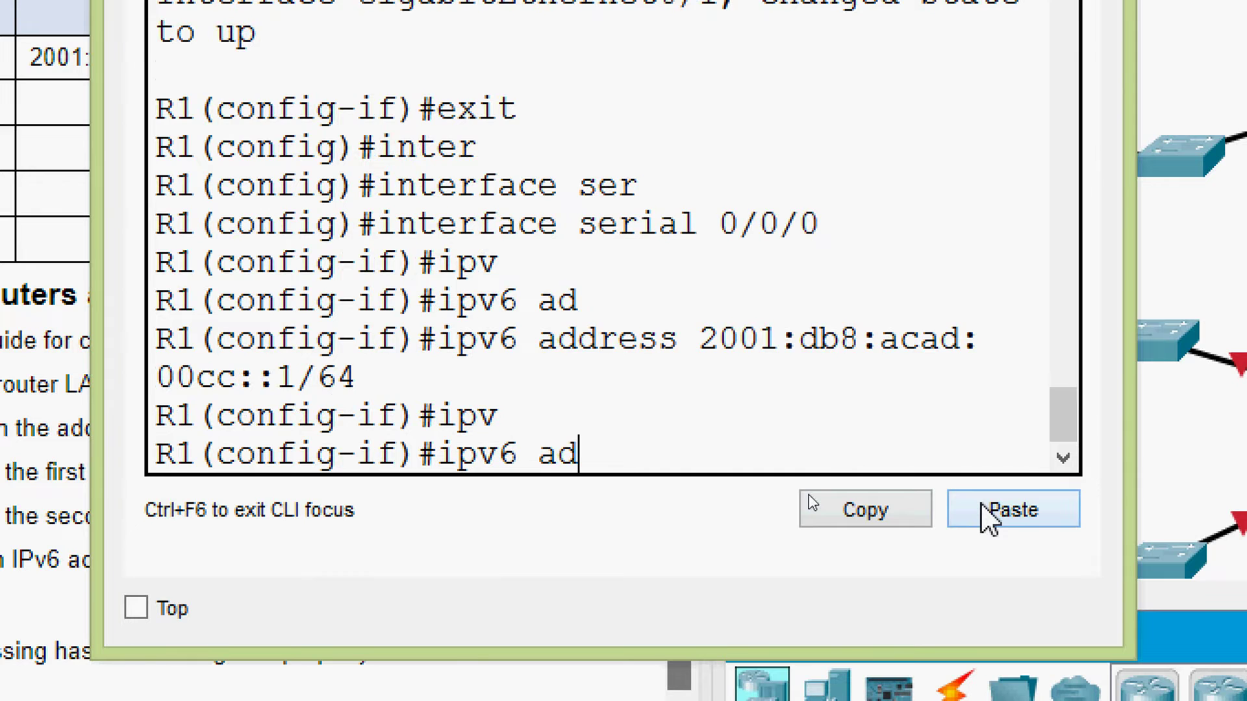
{"action": "key", "text": "Tab"}
{"action": "type", "text": "fe80"}
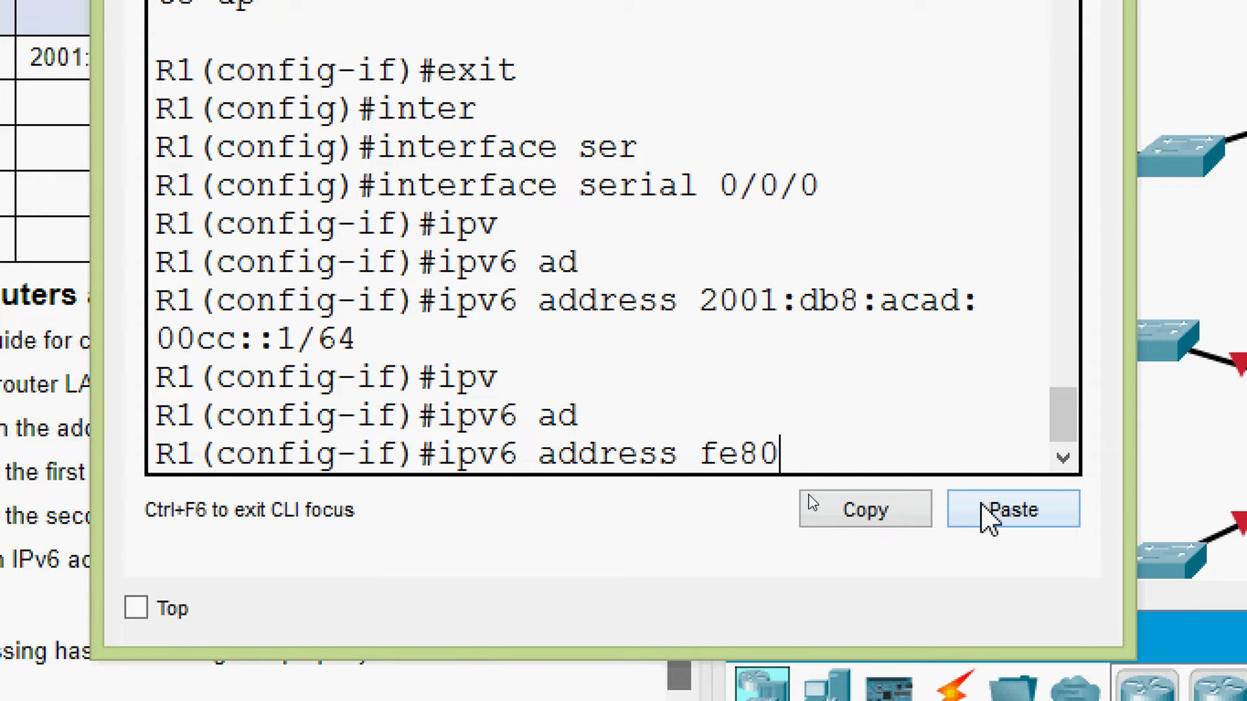
{"action": "type", "text": "::1 link"}
{"action": "key", "text": "Tab"}
{"action": "key", "text": "Return"}
Step: Enable R1's S0/0/0 interface with the no shutdown command and close R1's window
{"action": "type", "text": "no sh"}
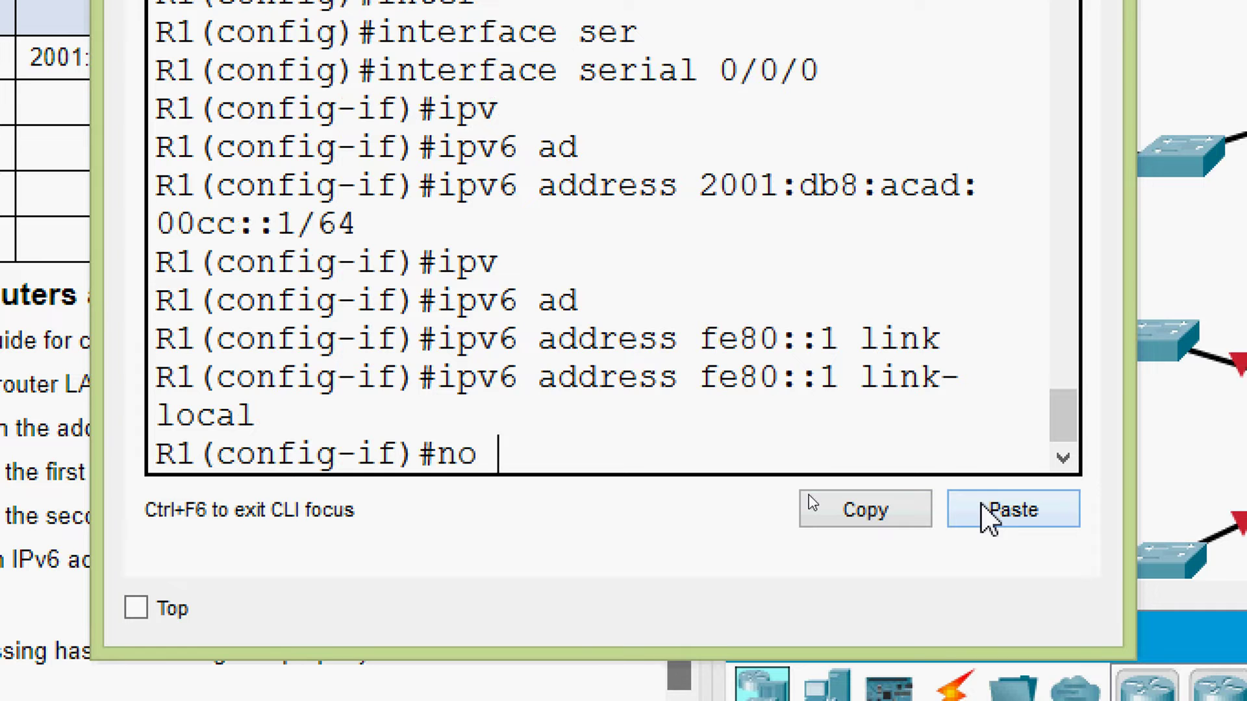
{"action": "key", "text": "Tab"}
{"action": "key", "text": "Return"}
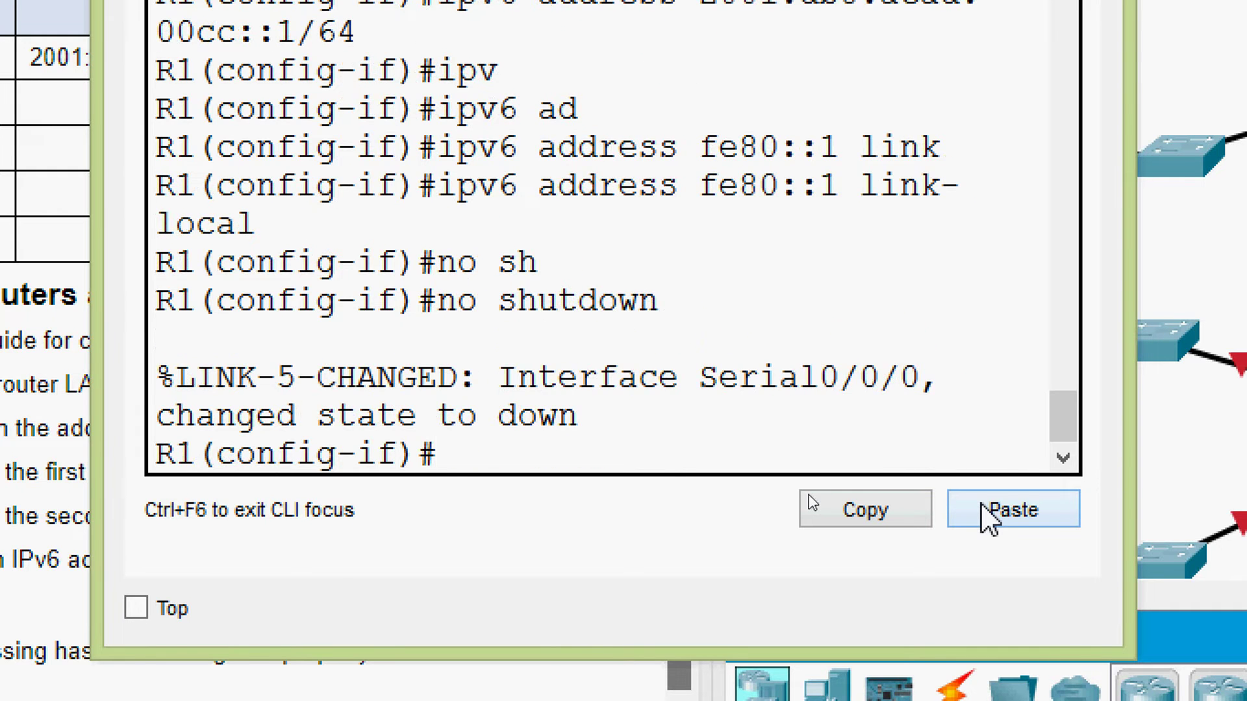
{"action": "key", "text": "Return"}
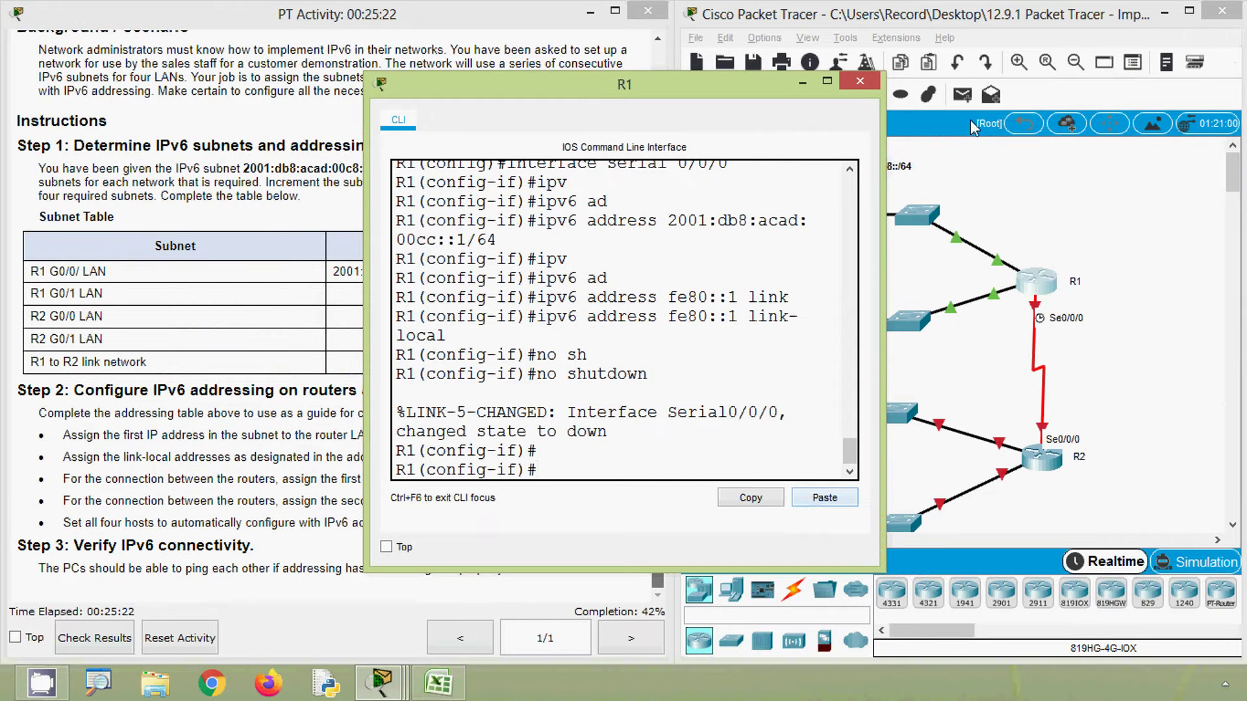
{"action": "left_click", "coordinate": [860, 82]}
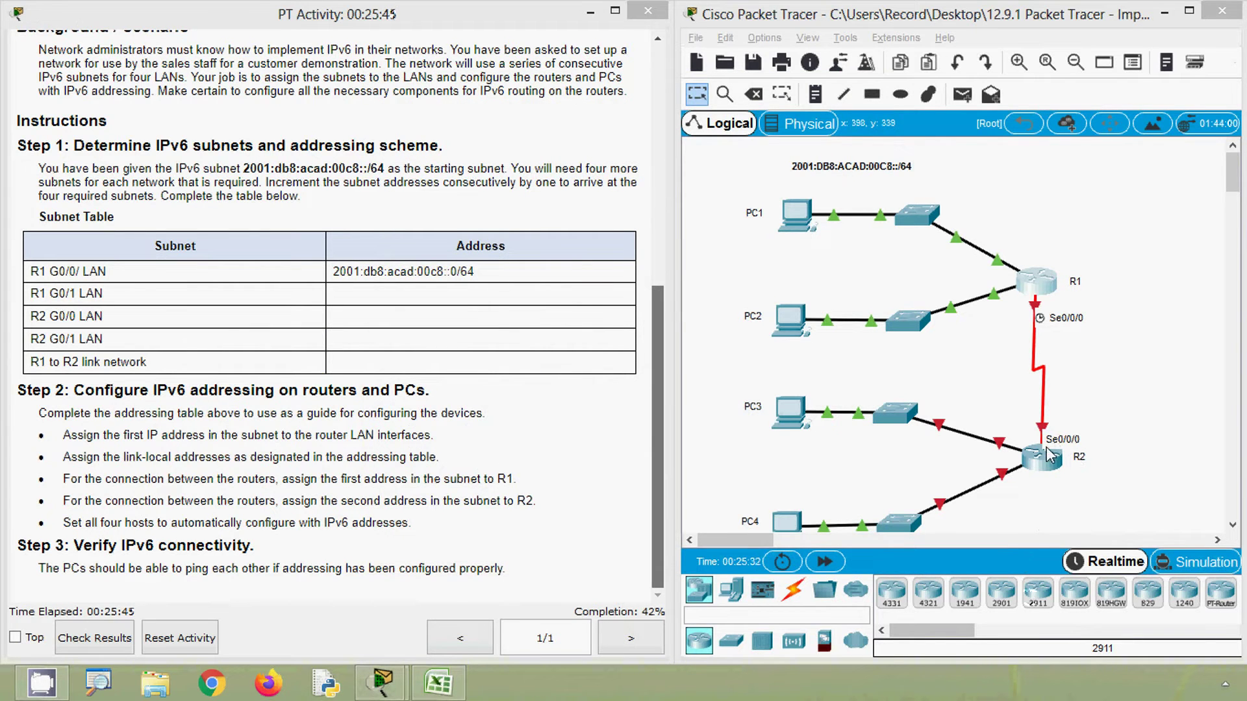
Step: Switch to Excel and copy the R2 G0/0 IPv6 address text, 2001:db8:acad:00ca::1/64, from the Addressing Table
{"action": "left_click", "coordinate": [458, 692]}
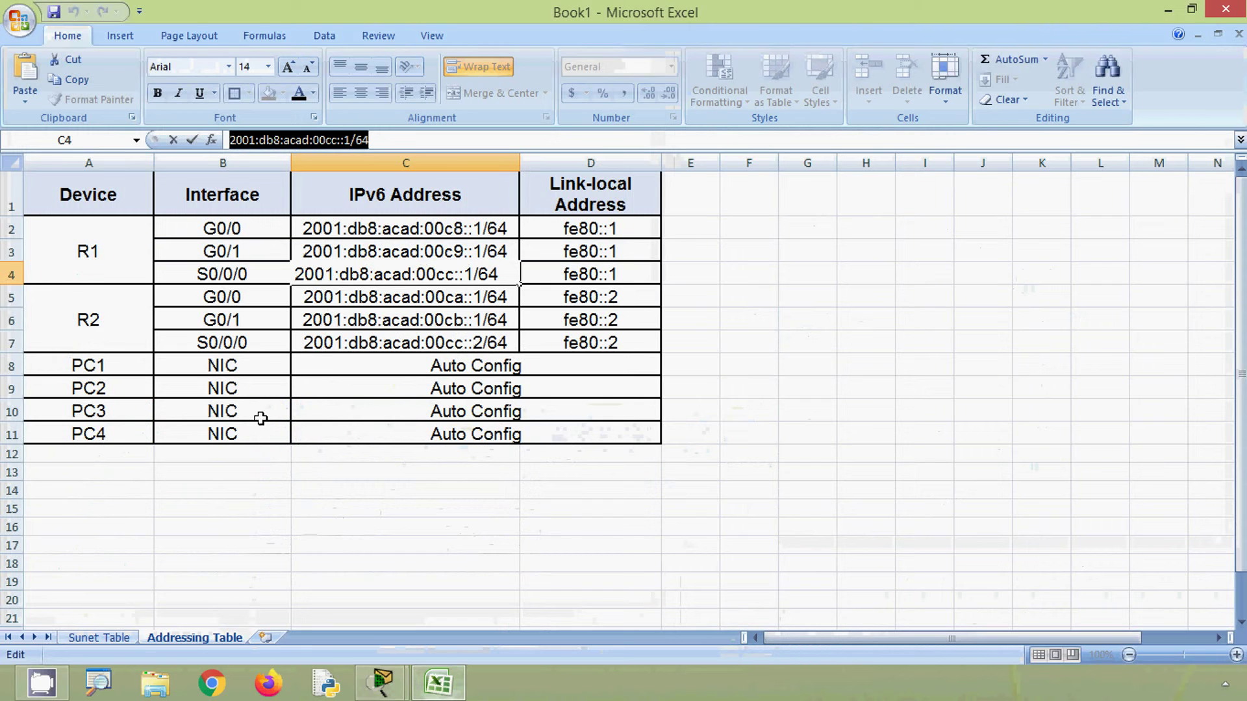
{"action": "left_click", "coordinate": [238, 293]}
{"action": "left_click", "coordinate": [313, 300]}
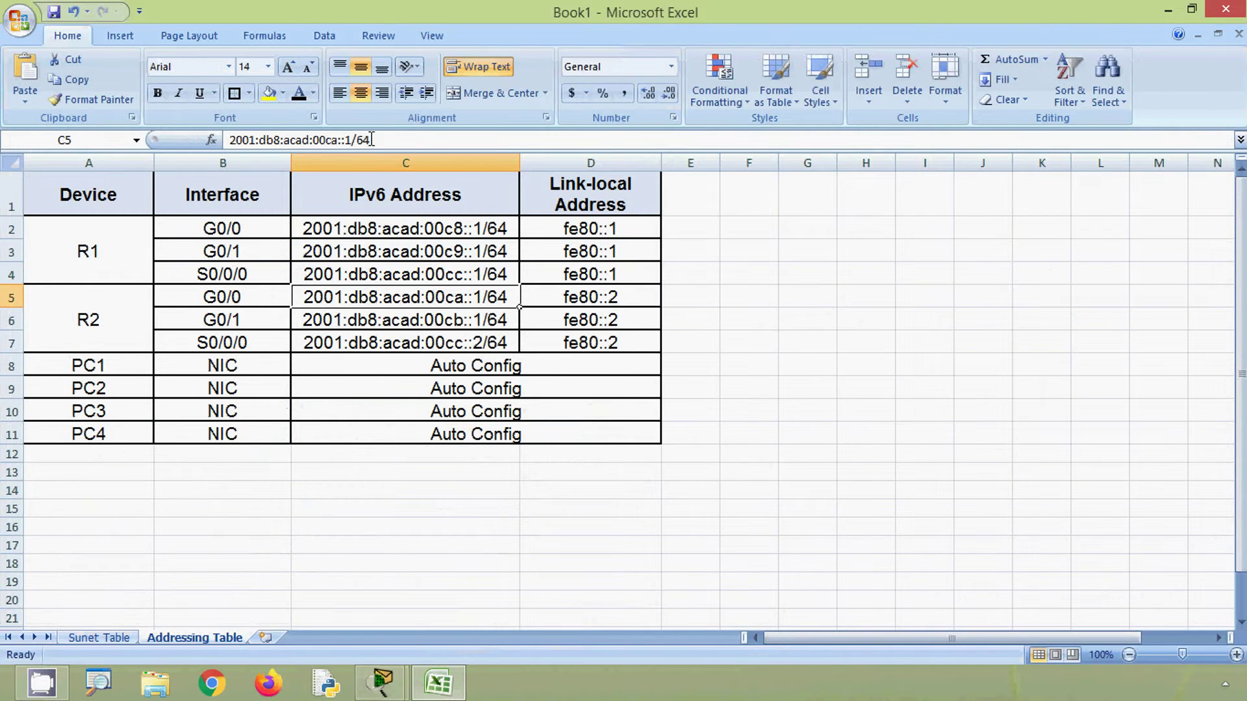
{"action": "left_click_drag", "start_coordinate": [370, 140], "coordinate": [219, 139]}
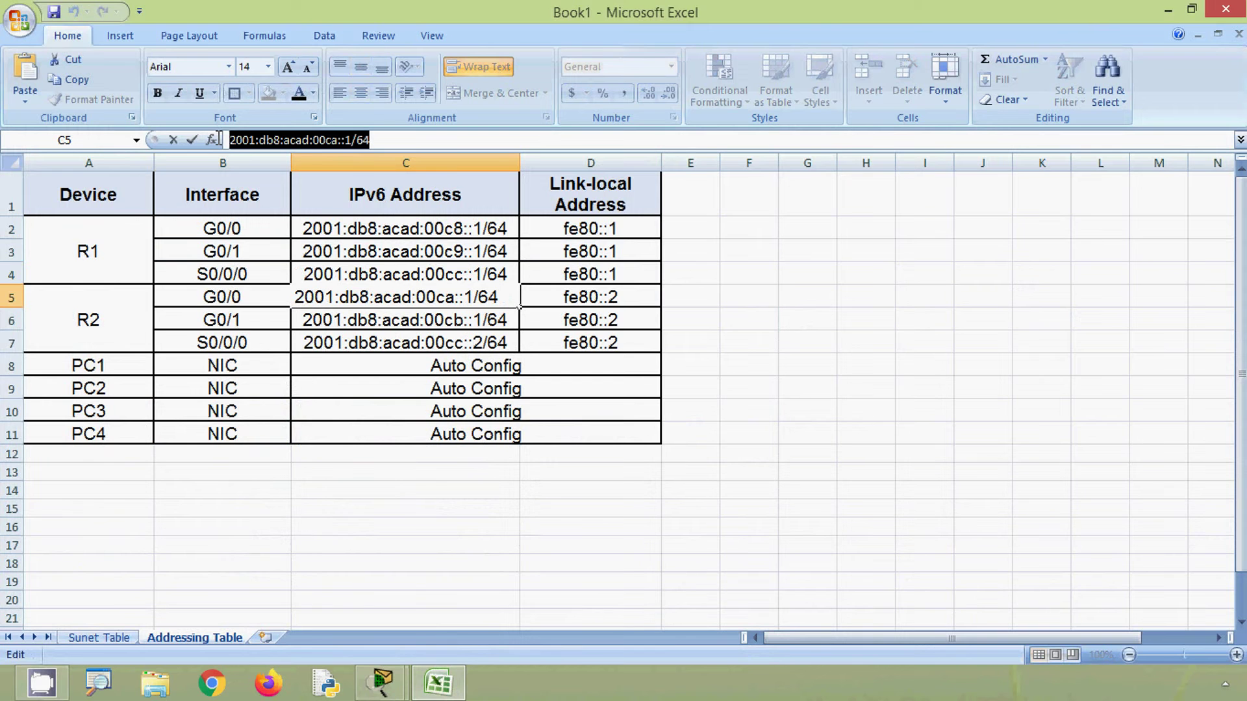
Step: Switch to Packet Tracer and open router R2's command line interface
{"action": "left_click", "coordinate": [1167, 10]}
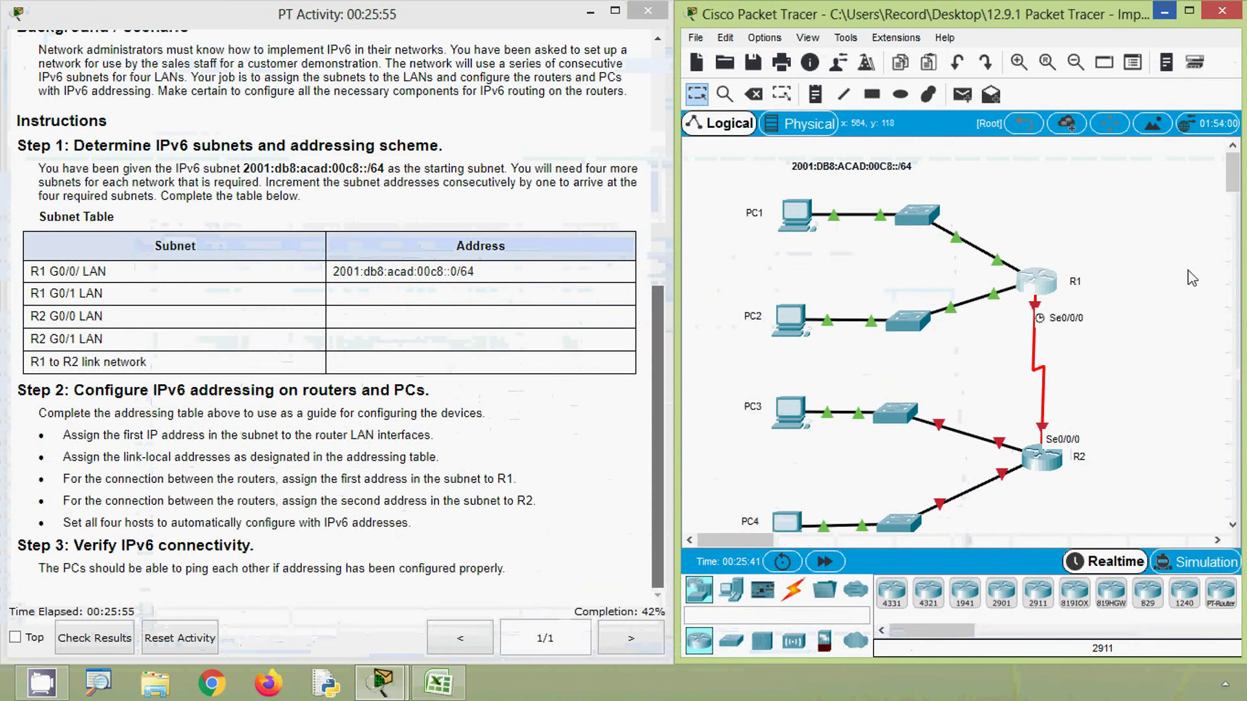
{"action": "left_click", "coordinate": [1042, 469]}
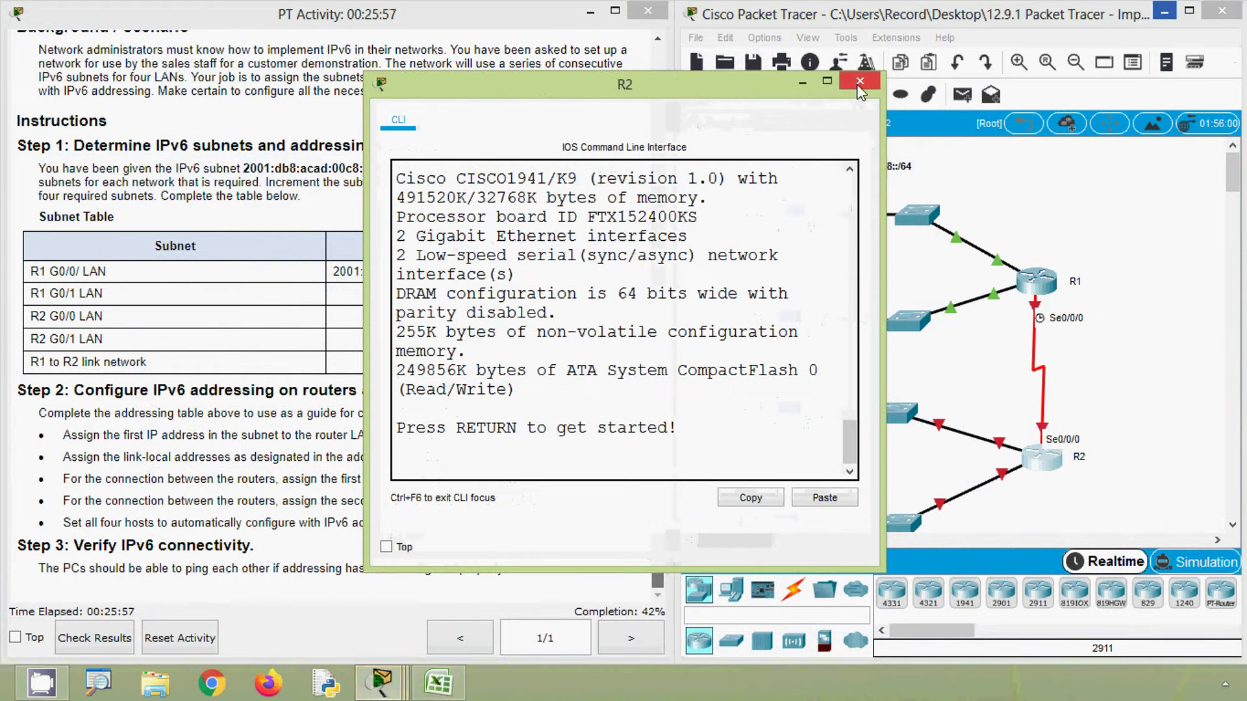
{"action": "left_click", "coordinate": [867, 118]}
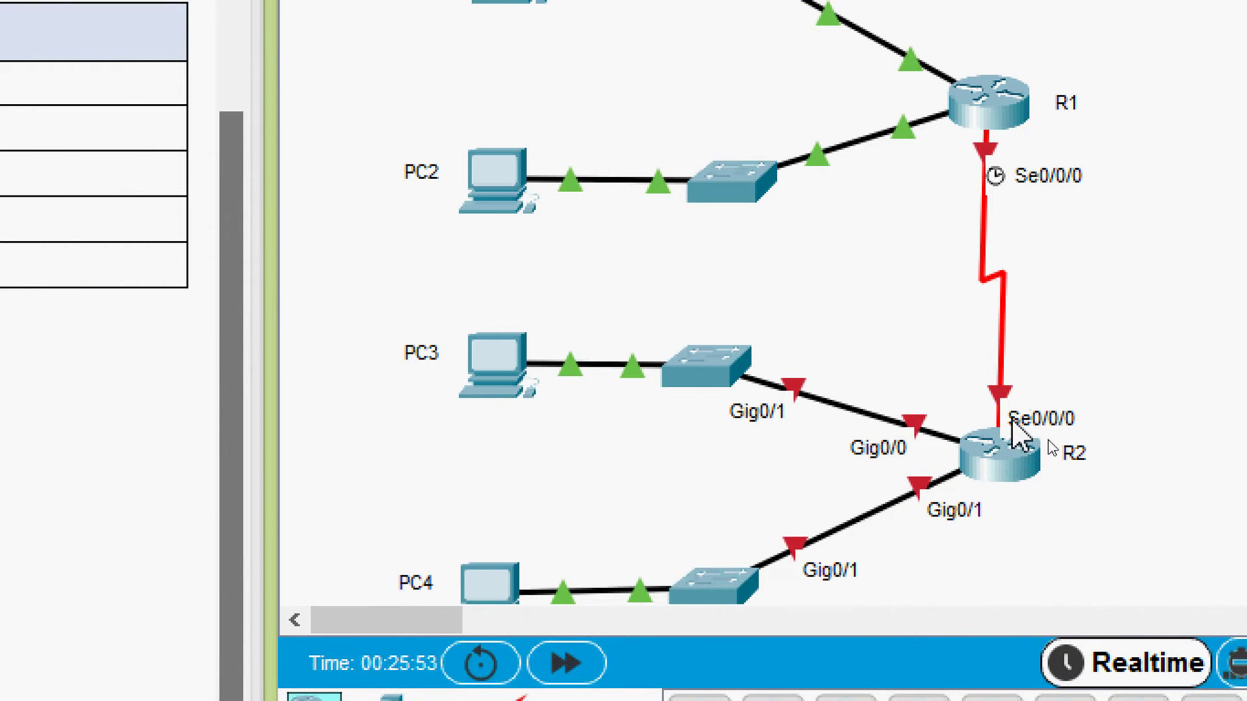
{"action": "left_click", "coordinate": [1013, 463]}
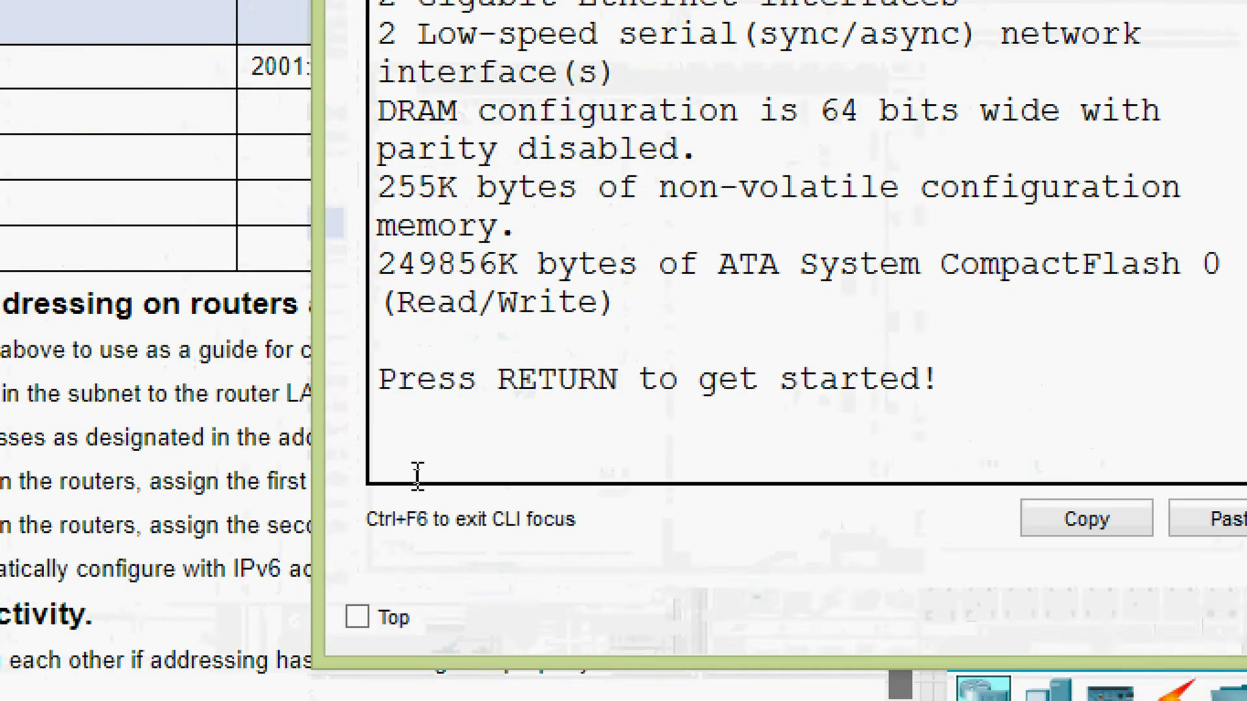
Step: Enter privileged mode on R2 with enable, and enter global configuration mode with configure terminal
{"action": "key", "text": "Return"}
{"action": "type", "text": "ena"}
{"action": "key", "text": "Tab"}
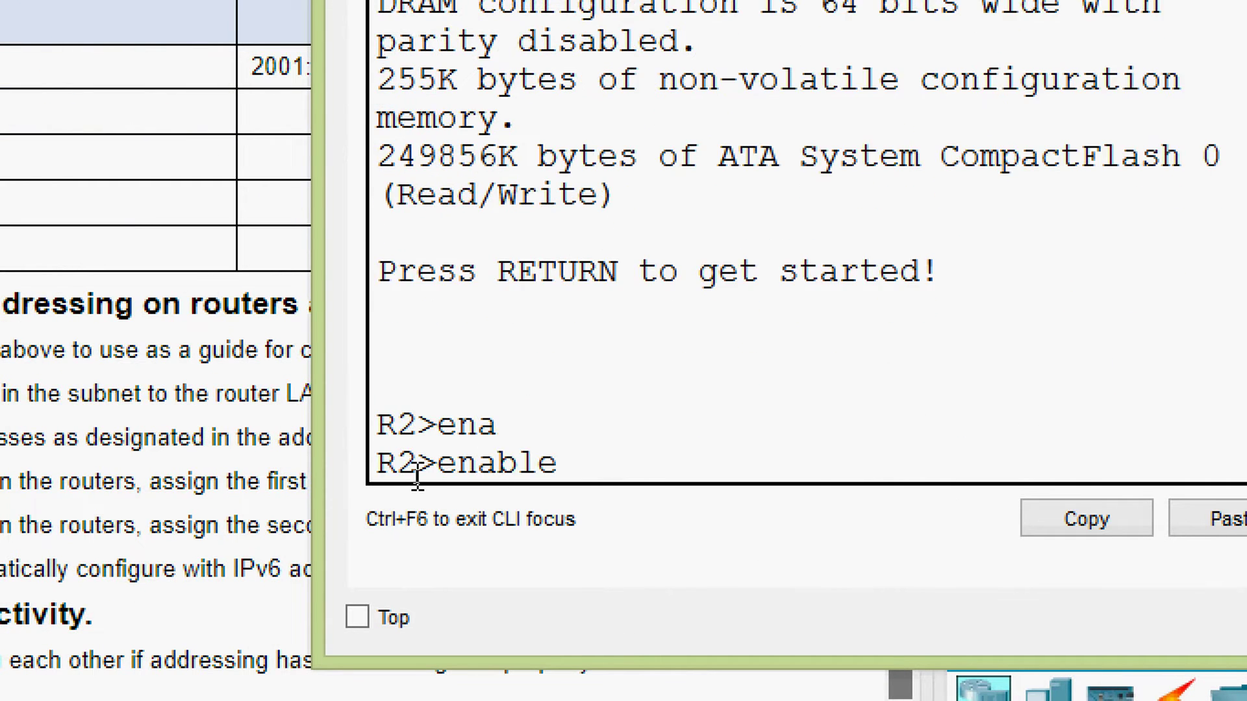
{"action": "key", "text": "Return"}
{"action": "type", "text": "conf"}
{"action": "key", "text": "Tab"}
{"action": "type", "text": "t"}
{"action": "key", "text": "Tab"}
{"action": "key", "text": "Return"}
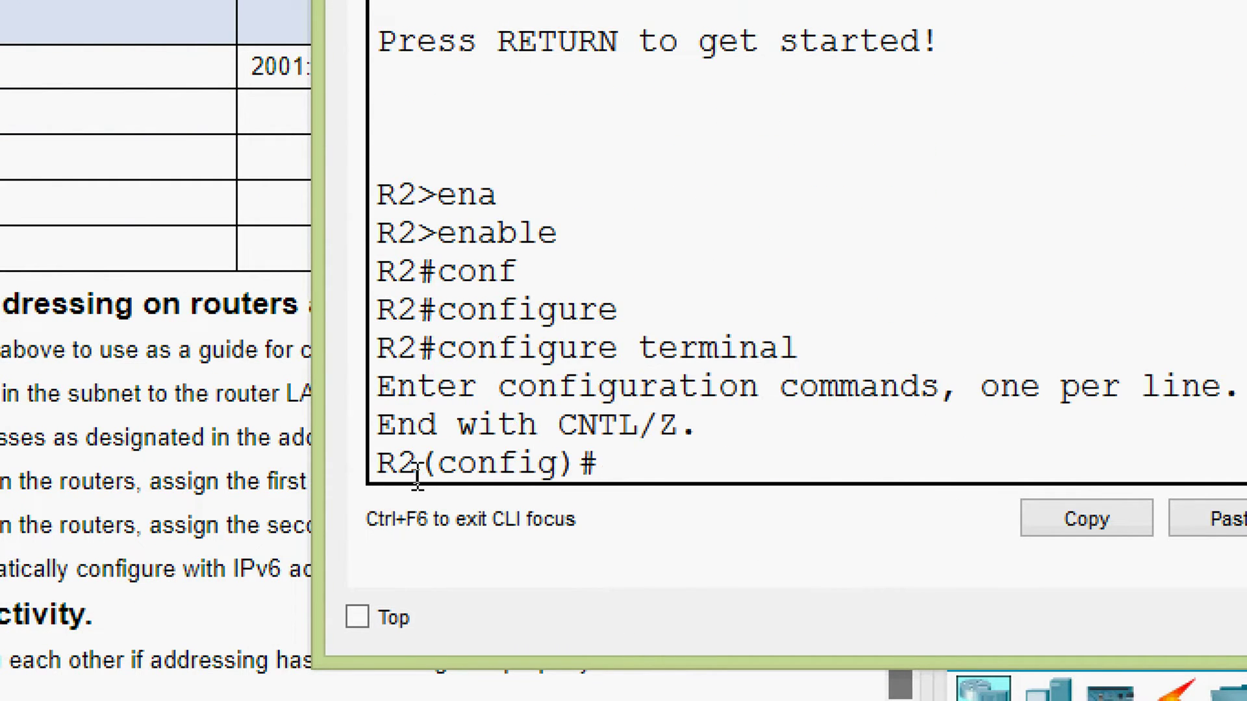
Step: Enter interface configuration mode for gigabitEthernet 0/0 on R2
{"action": "type", "text": "inter"}
{"action": "key", "text": "Tab"}
{"action": "type", "text": "g"}
{"action": "key", "text": "Tab"}
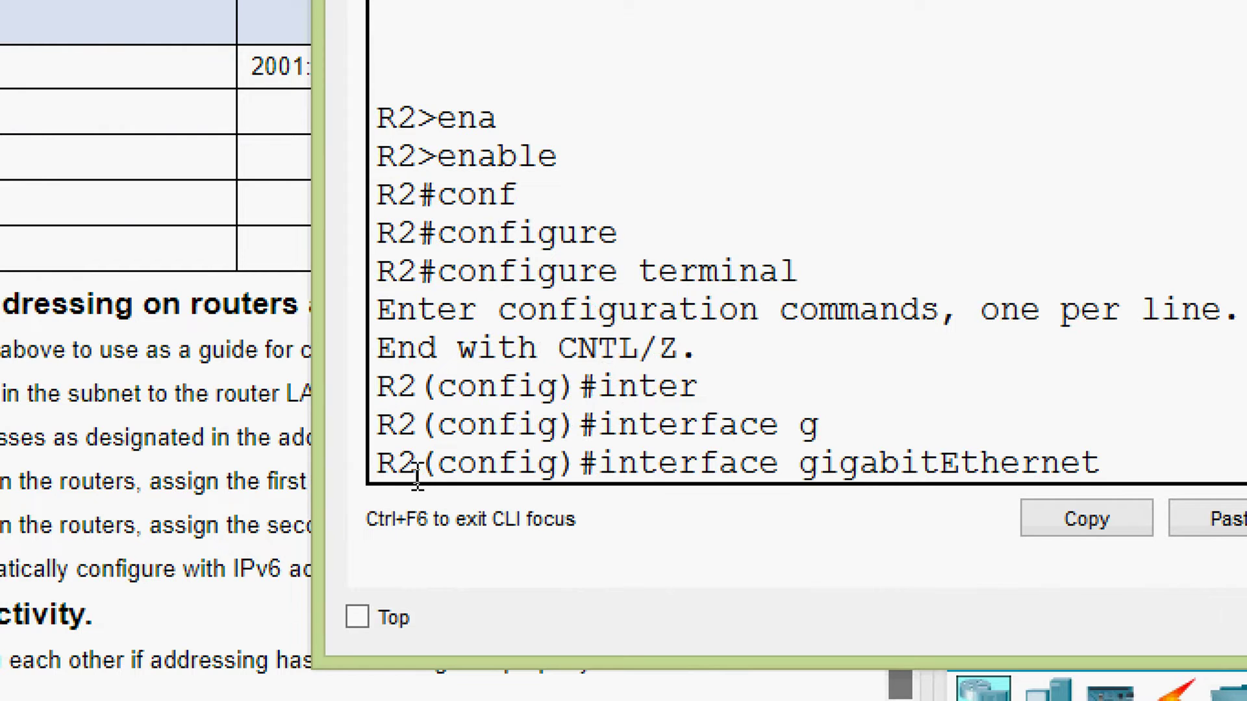
{"action": "type", "text": "0/0"}
{"action": "key", "text": "Return"}
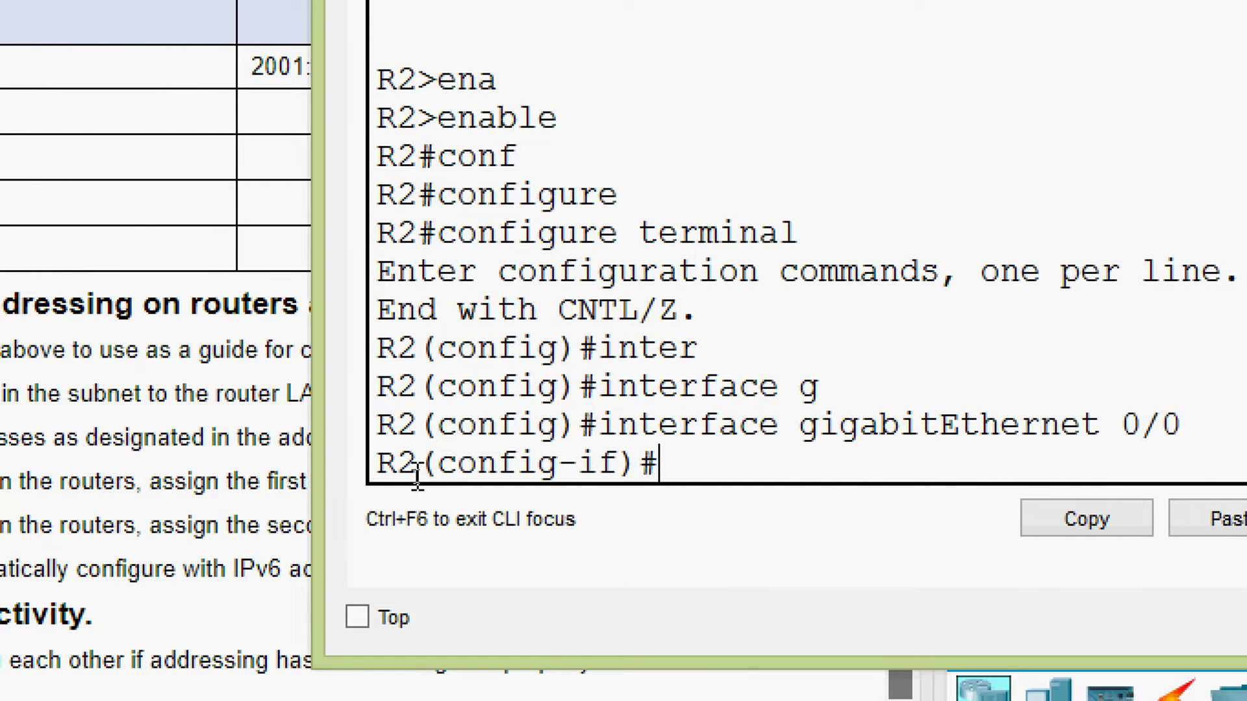
Step: Assign the copied IPv6 address 2001:db8:acad:00ca::1/64 to R2's G0/0 interface with the ipv6 address command
{"action": "type", "text": "ipv"}
{"action": "key", "text": "Tab"}
{"action": "type", "text": "ad"}
{"action": "key", "text": "Tab"}
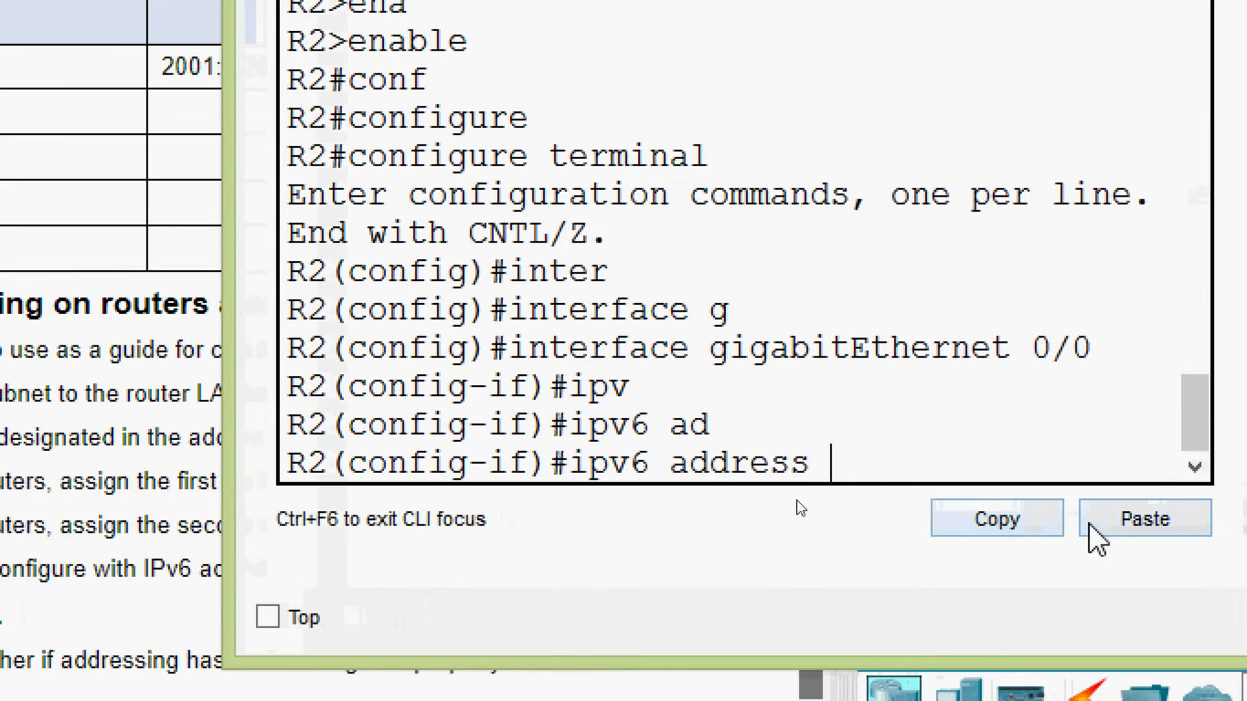
{"action": "left_click", "coordinate": [1092, 528]}
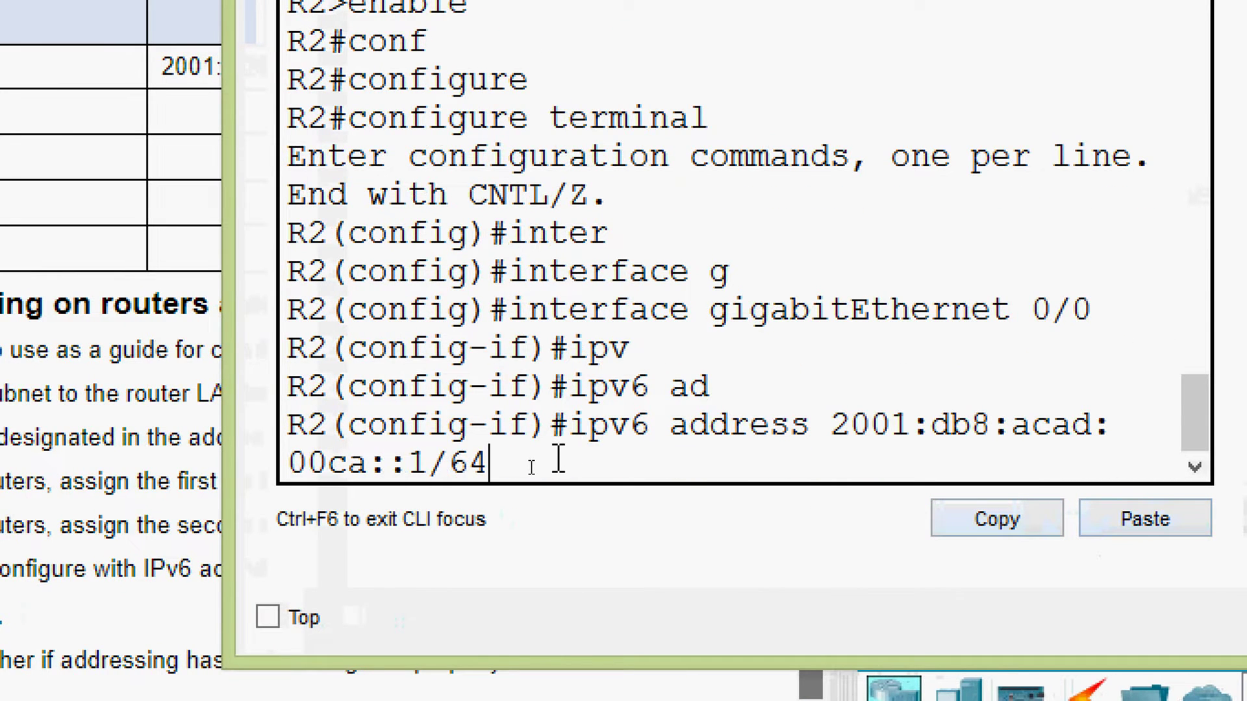
{"action": "key", "text": "Return"}
Step: Set the link-local address of R2's G0/0 interface with ipv6 address fe80::2 link-local
{"action": "type", "text": "ipv"}
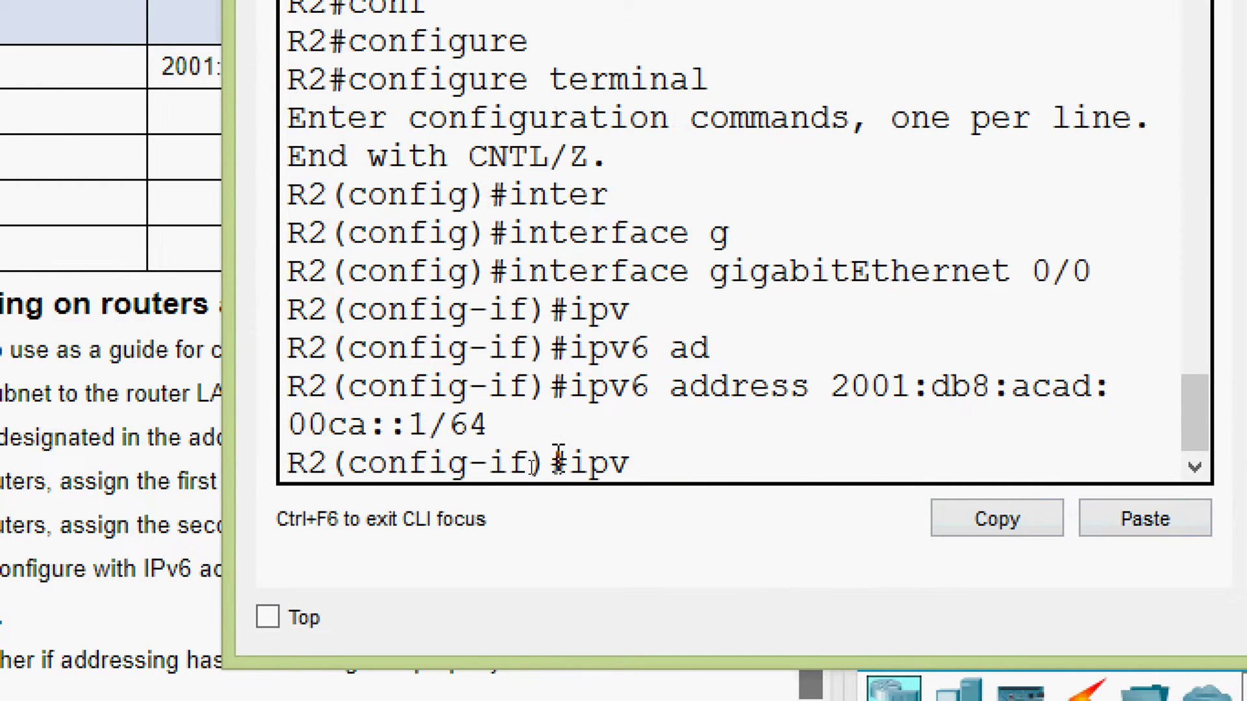
{"action": "key", "text": "Tab"}
{"action": "type", "text": "a"}
{"action": "key", "text": "Tab"}
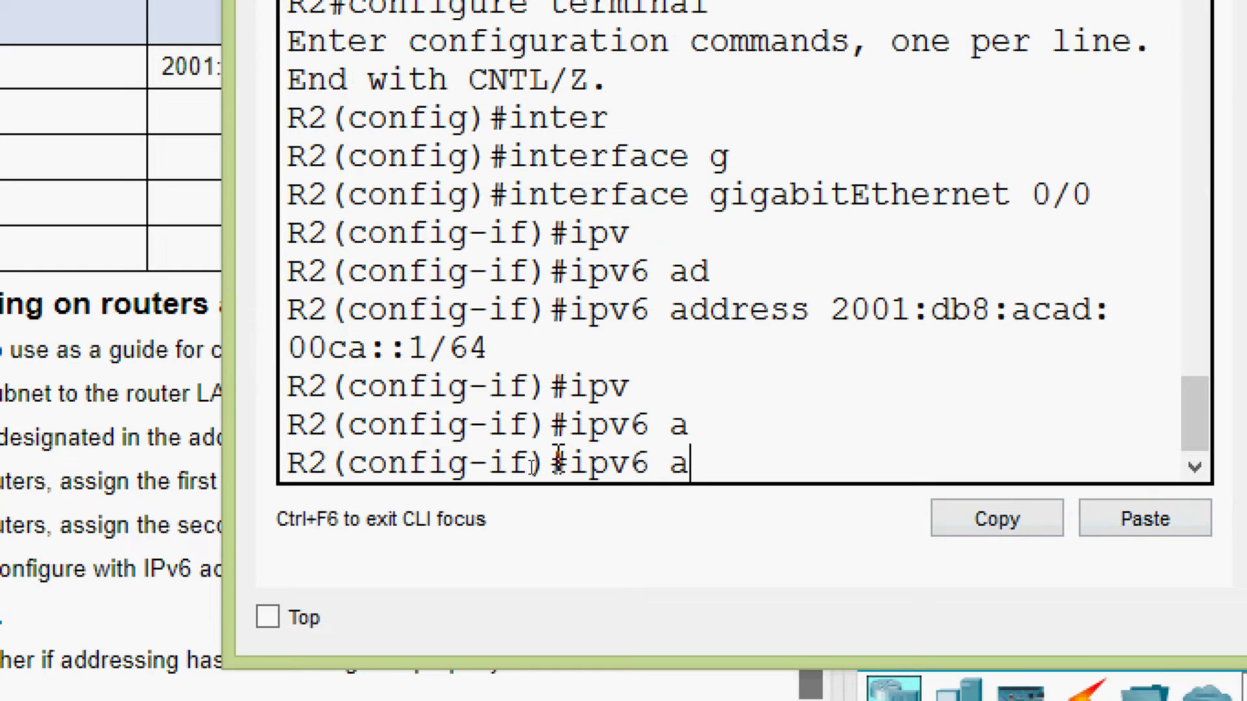
{"action": "type", "text": "d"}
{"action": "key", "text": "Tab"}
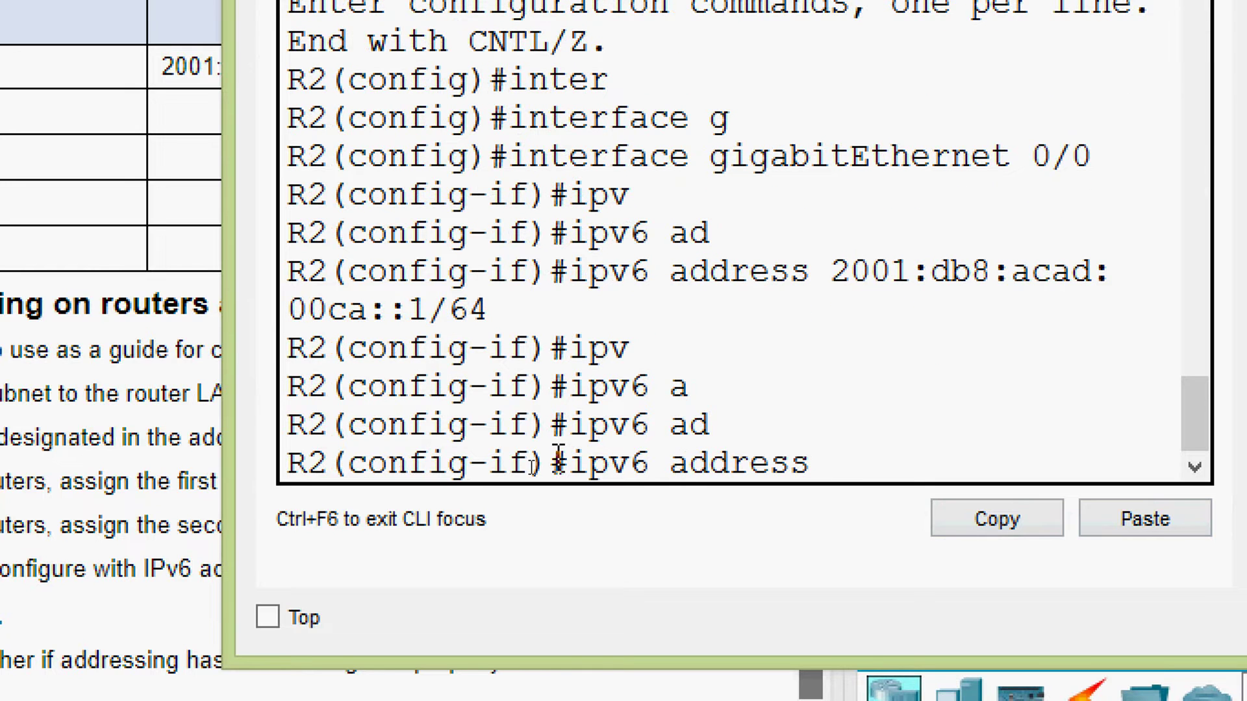
{"action": "type", "text": "fe80"}
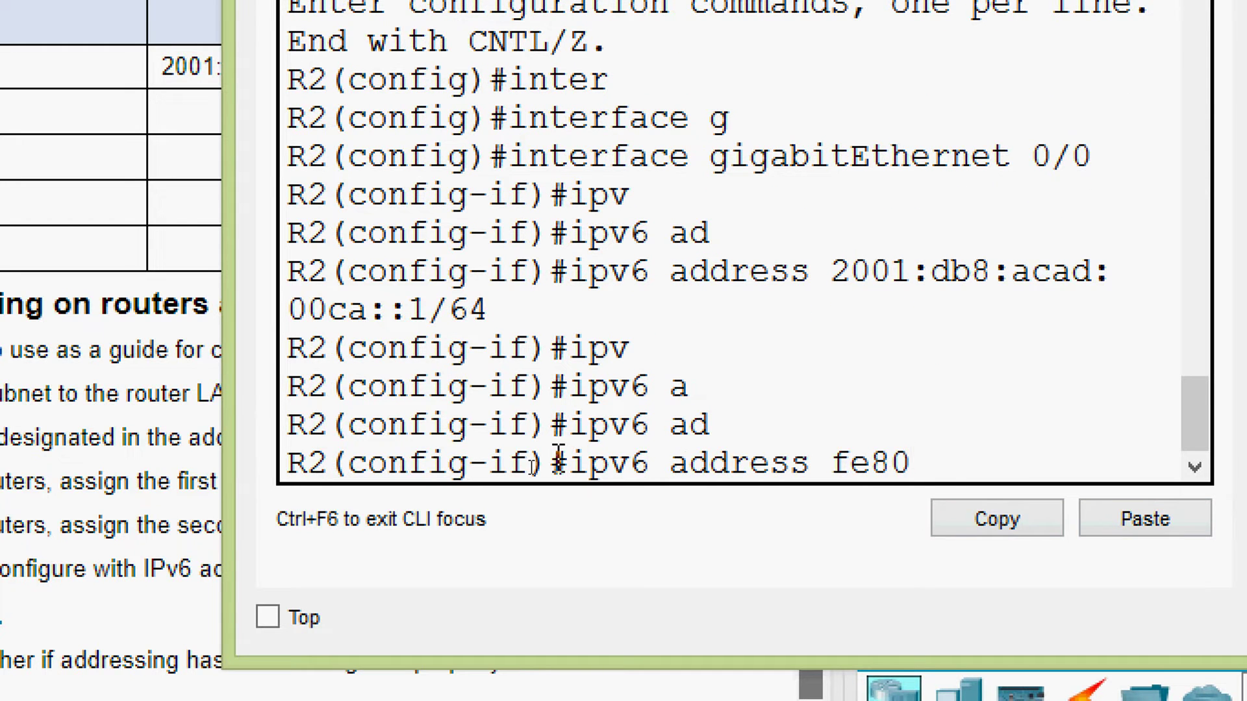
{"action": "type", "text": "::2 link"}
{"action": "key", "text": "Tab"}
{"action": "key", "text": "Return"}
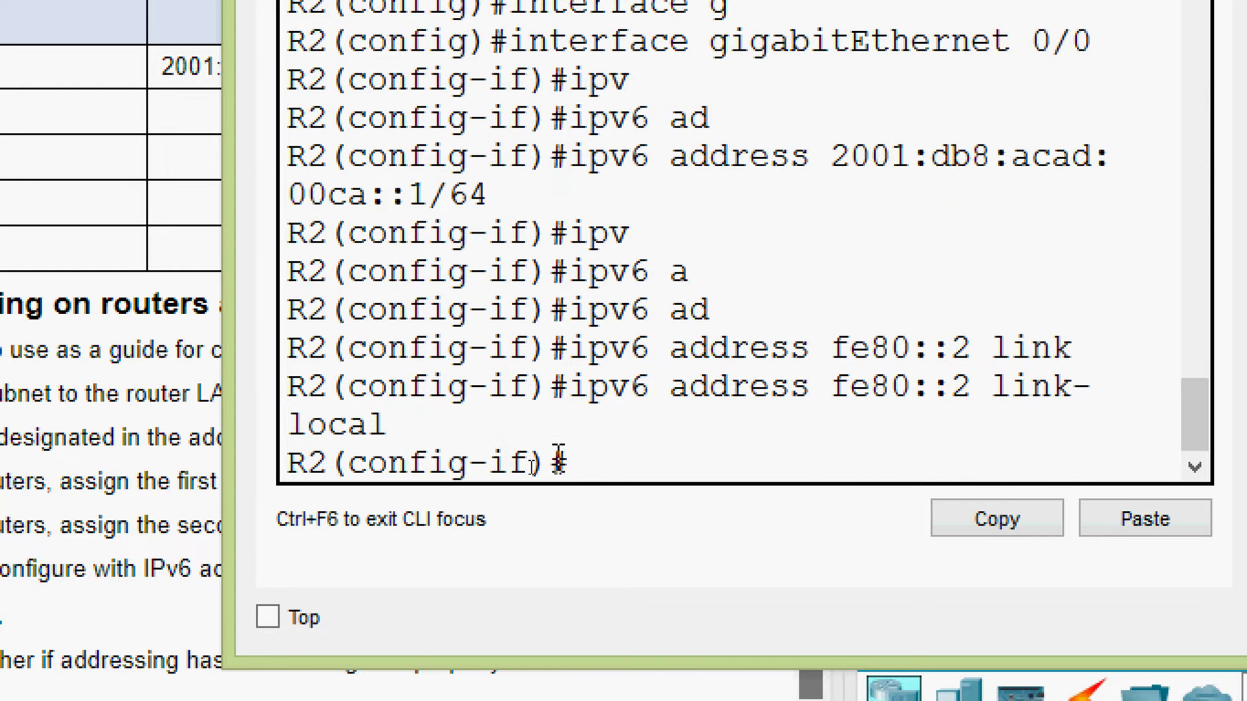
Step: Enable R2's G0/0 interface with the no shutdown command and return to the configuration prompt
{"action": "type", "text": "no sh"}
{"action": "key", "text": "Tab"}
{"action": "key", "text": "Return"}
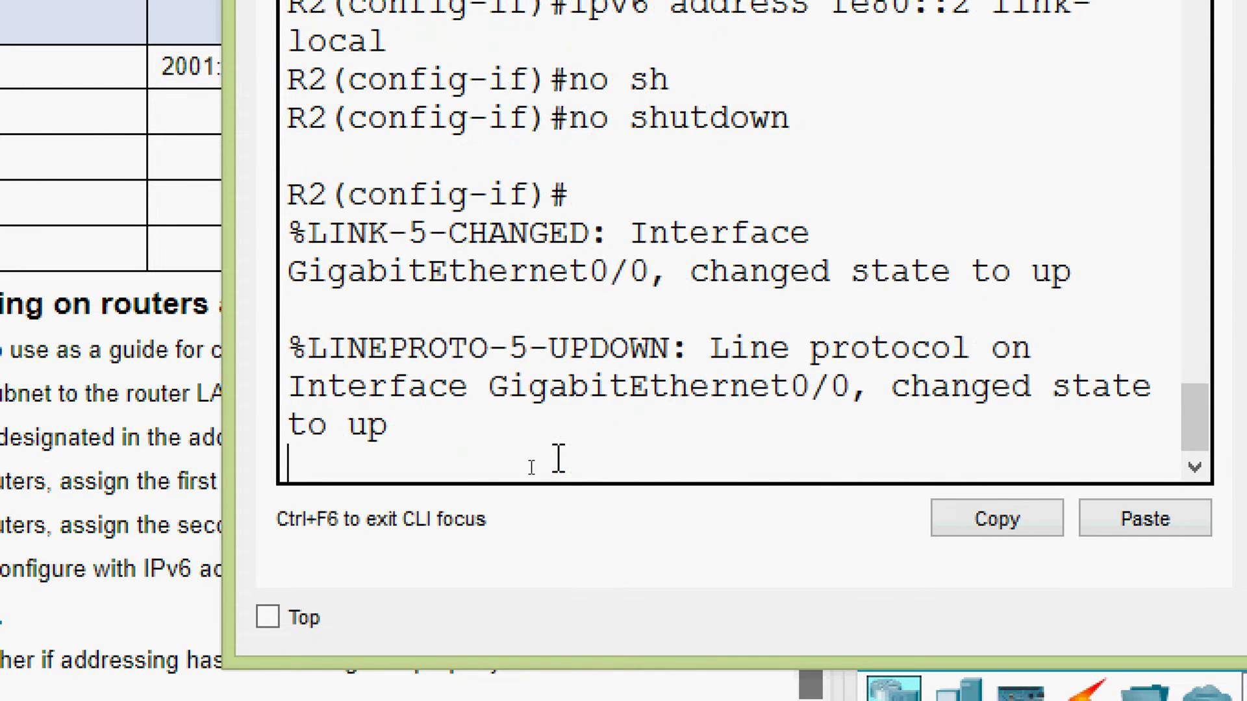
{"action": "key", "text": "Return"}
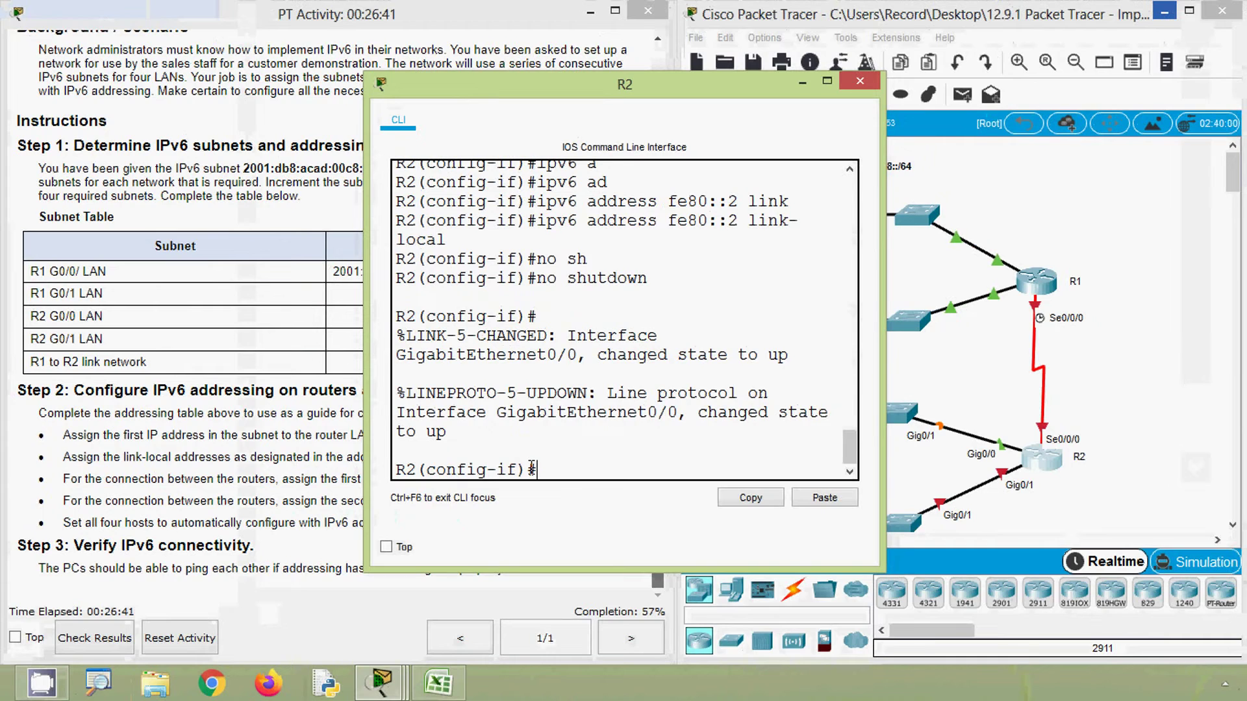
Step: Switch to Excel and copy the R2 G0/1 IPv6 address text, 2001:db8:acad:00cb::1/64, from the Addressing Table
{"action": "key", "text": "alt+Tab"}
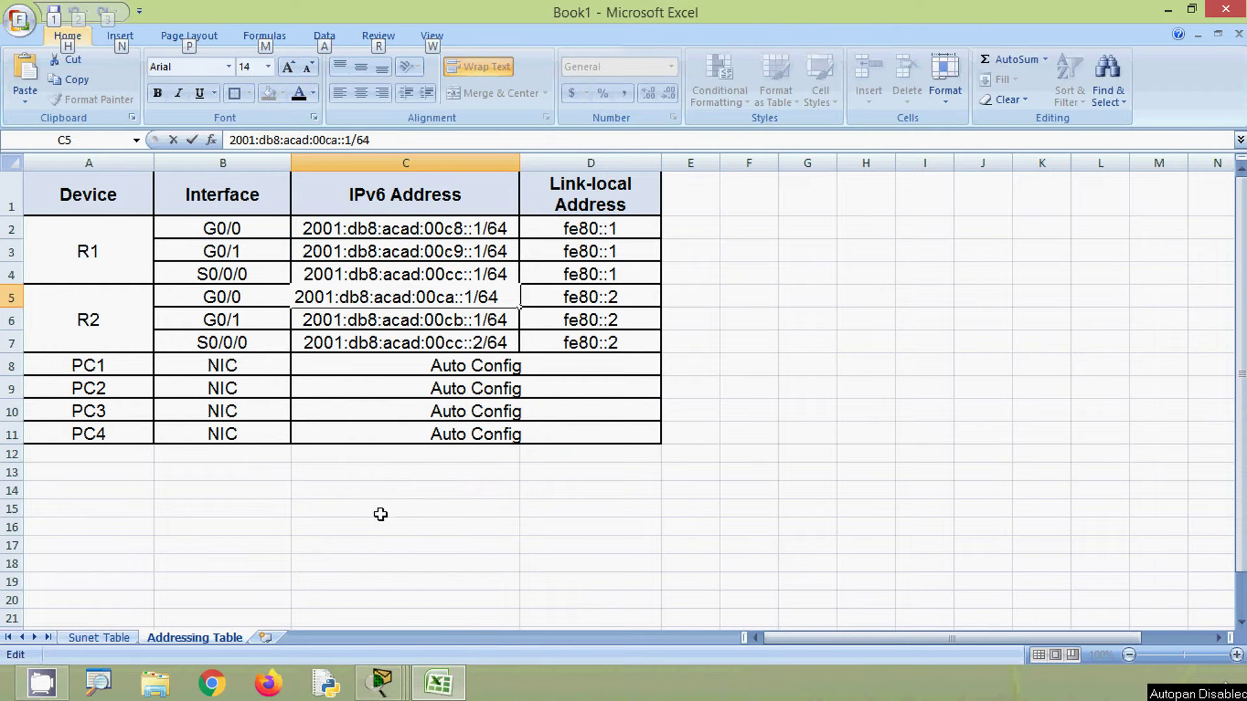
{"action": "left_click", "coordinate": [362, 368]}
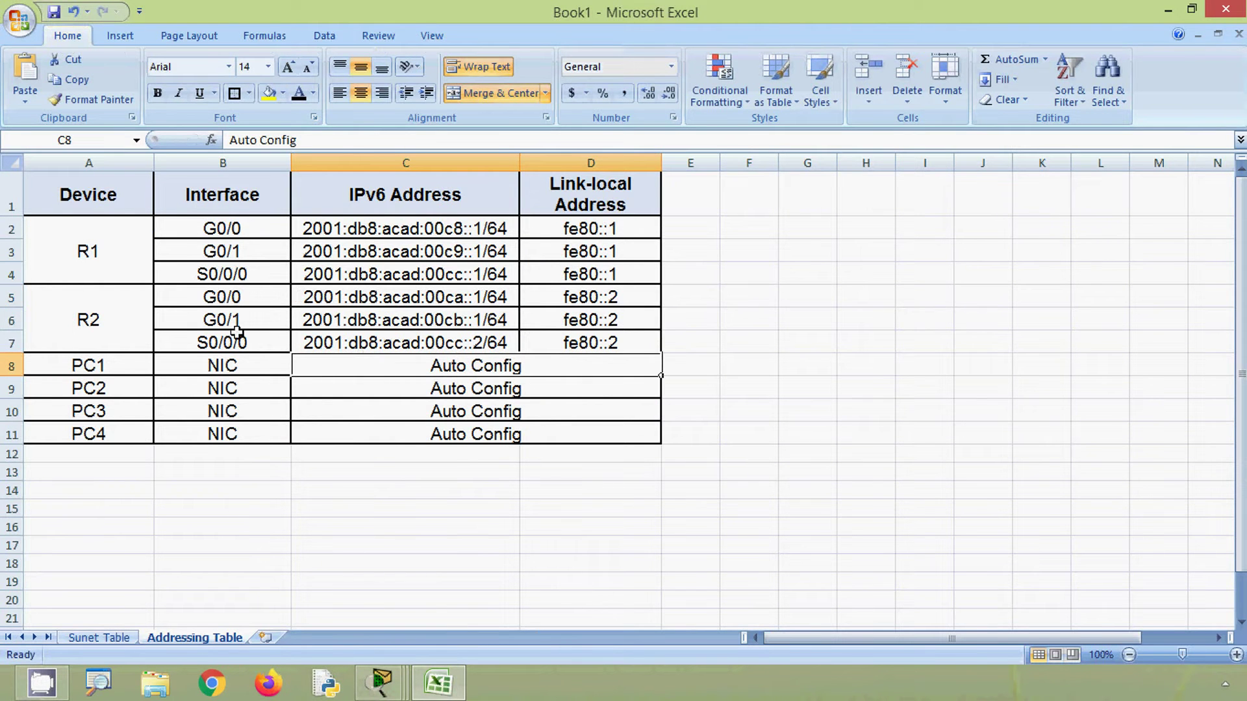
{"action": "left_click", "coordinate": [322, 322]}
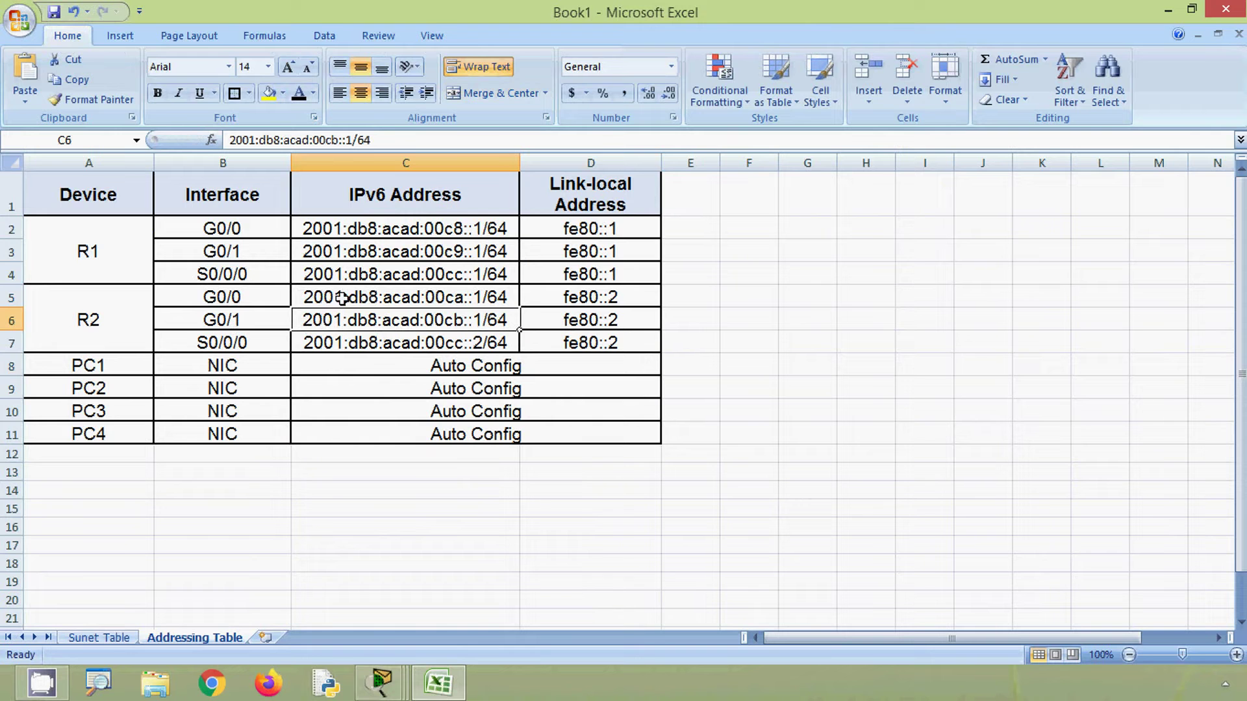
{"action": "left_click_drag", "start_coordinate": [389, 141], "coordinate": [235, 125]}
{"action": "key", "text": "ctrl+c"}
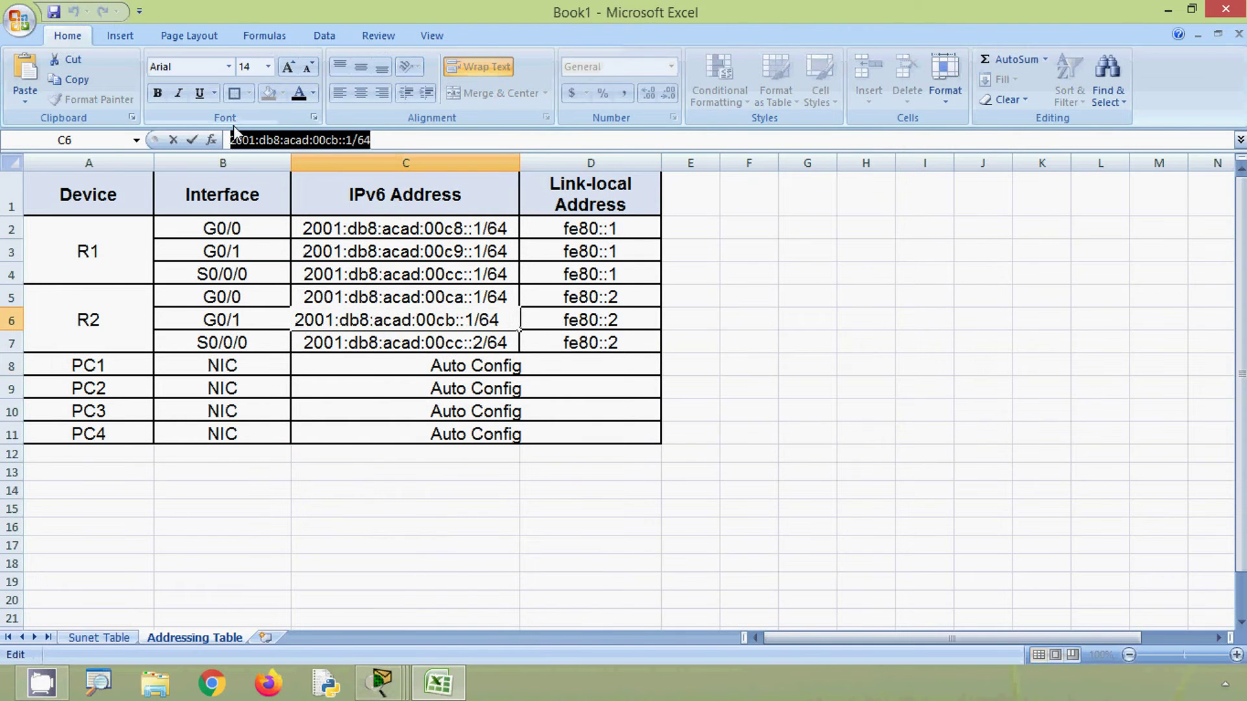
Step: Switch back to R2's command line in Packet Tracer and change to interface configuration mode for gigabitEthernet 0/1
{"action": "left_click", "coordinate": [1169, 11]}
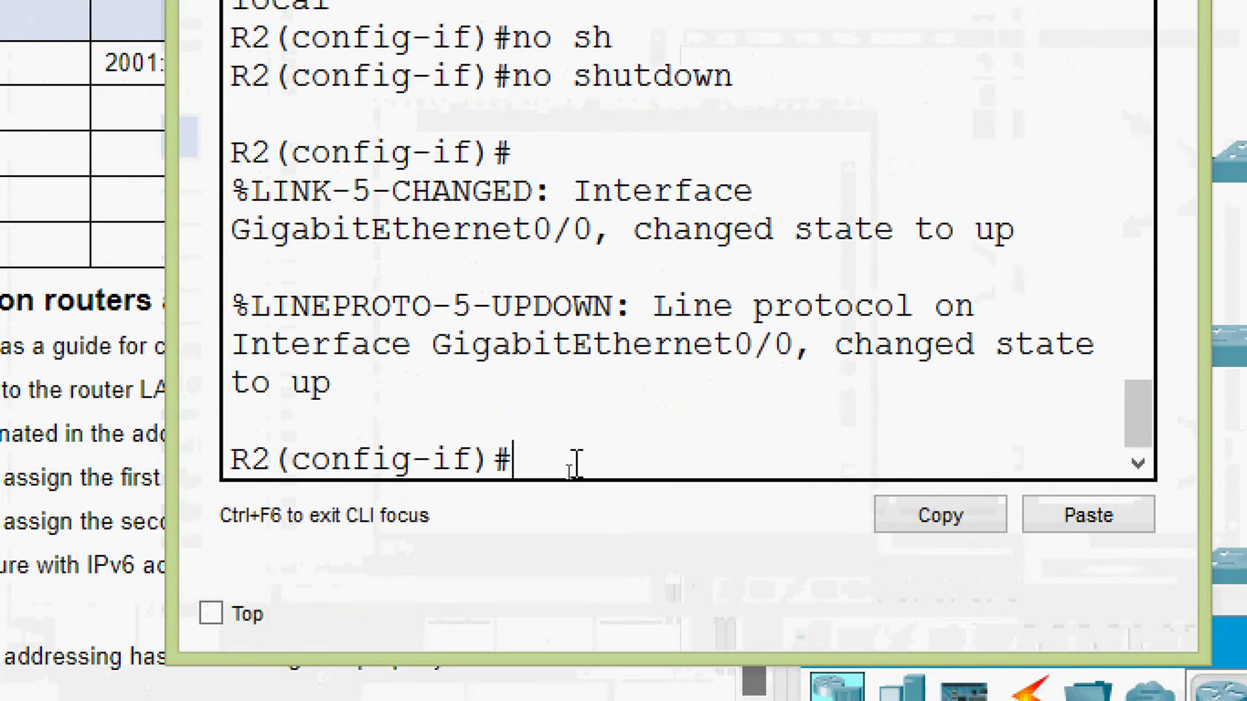
{"action": "type", "text": "exit"}
{"action": "key", "text": "Return"}
{"action": "type", "text": "inter"}
{"action": "key", "text": "Tab"}
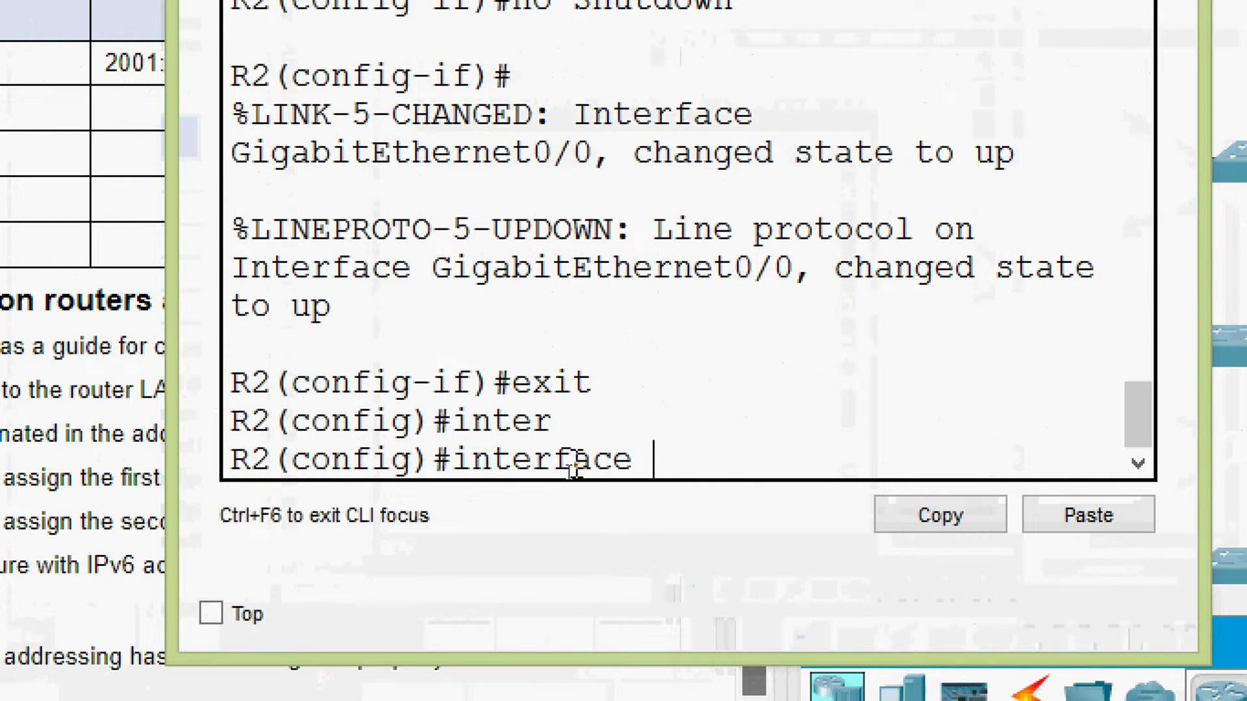
{"action": "type", "text": "g"}
{"action": "key", "text": "Tab"}
{"action": "type", "text": "0/1"}
{"action": "key", "text": "Return"}
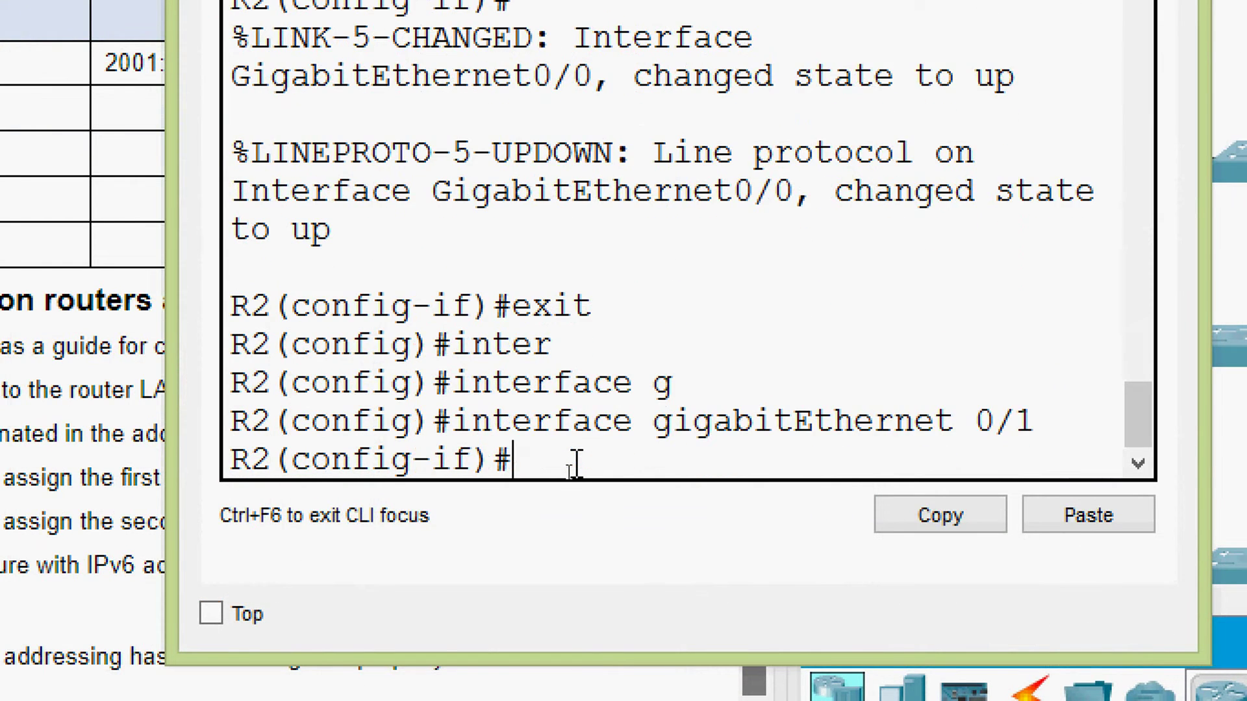
Step: Assign the copied IPv6 address 2001:db8:acad:00cb::1/64 to R2's G0/1 interface with the ipv6 address command
{"action": "type", "text": "ipv"}
{"action": "key", "text": "Tab"}
{"action": "type", "text": "ad"}
{"action": "key", "text": "Tab"}
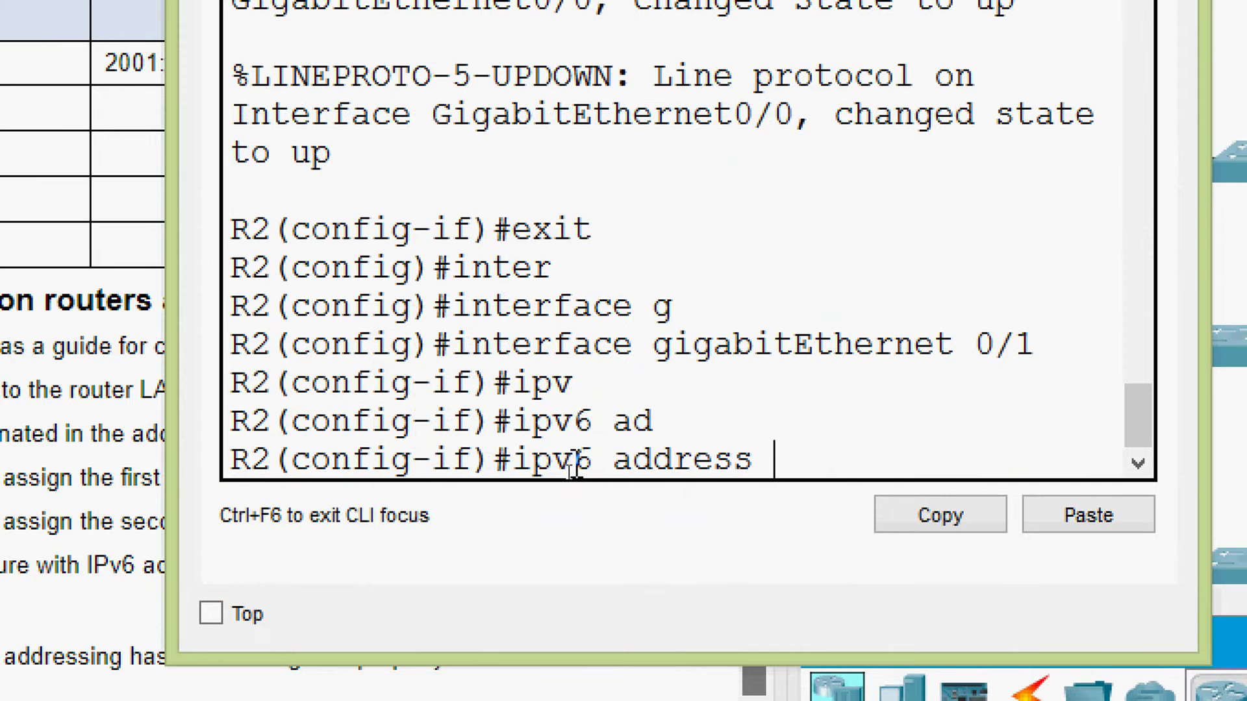
{"action": "left_click", "coordinate": [1080, 524]}
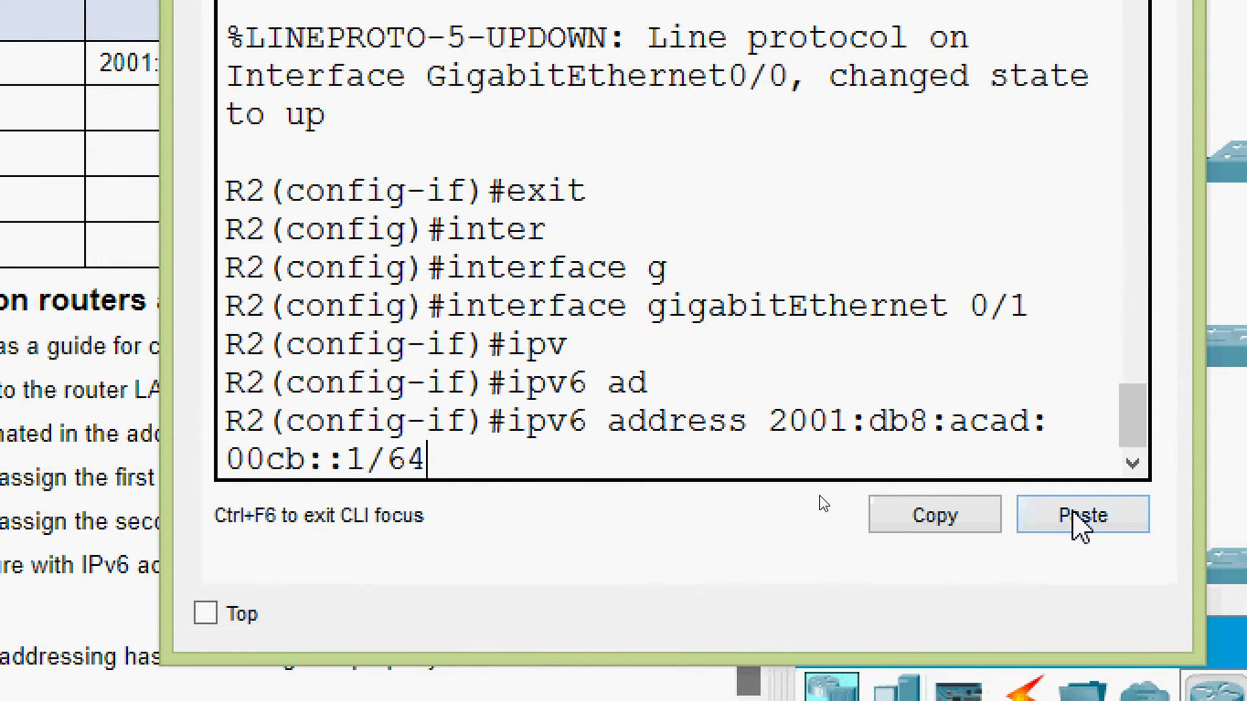
{"action": "key", "text": "Return"}
Step: Set the link-local address of R2's G0/1 interface with ipv6 address fe80::2 link-local
{"action": "type", "text": "ipv"}
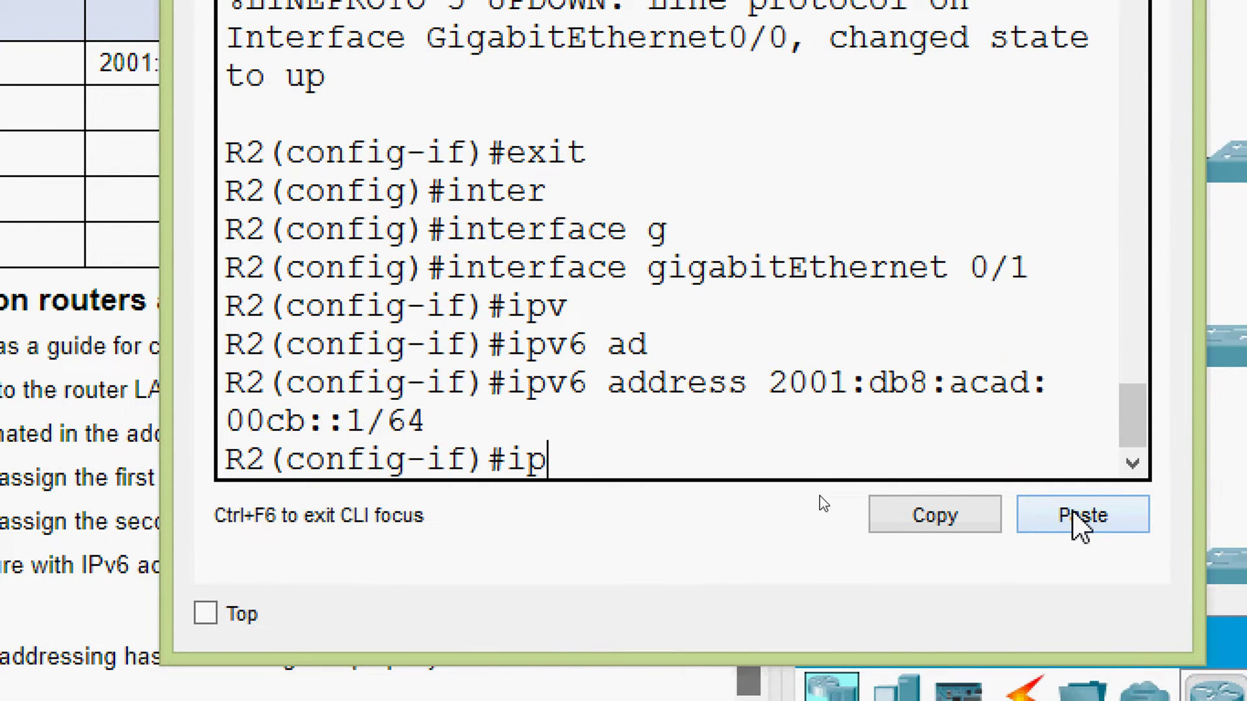
{"action": "key", "text": "Tab"}
{"action": "type", "text": "ad"}
{"action": "key", "text": "Tab"}
{"action": "type", "text": "fe"}
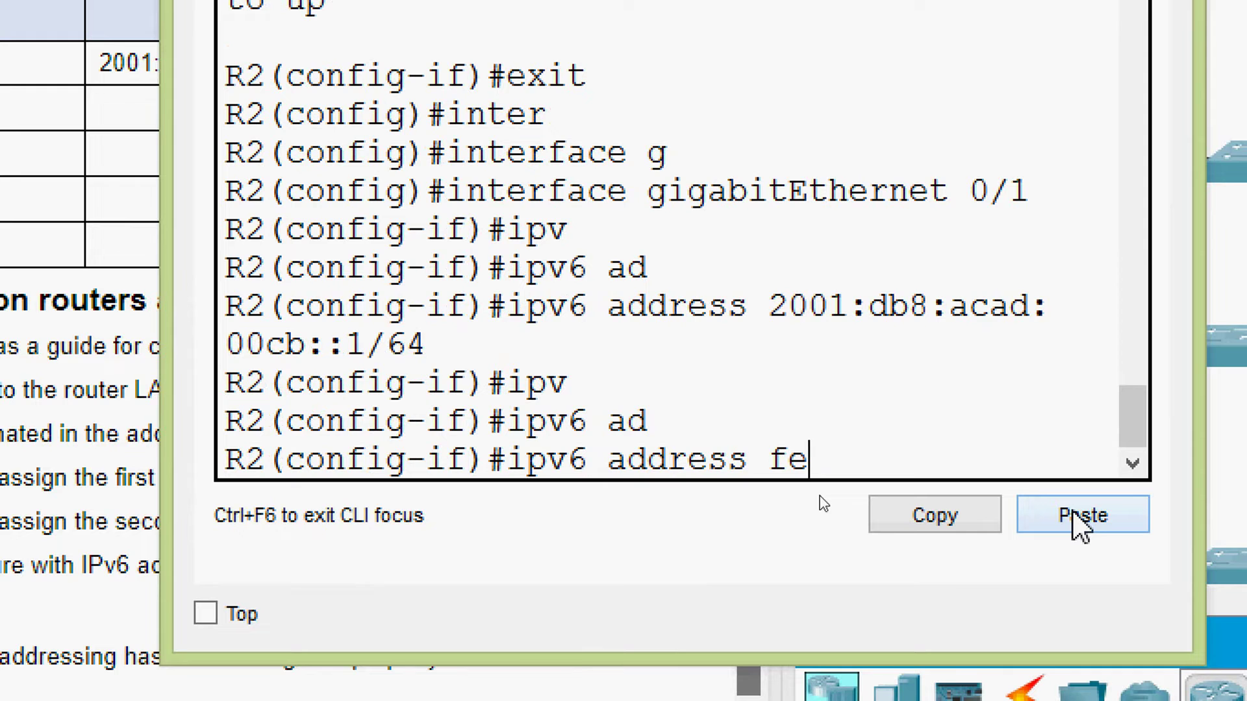
{"action": "type", "text": "80::2 link"}
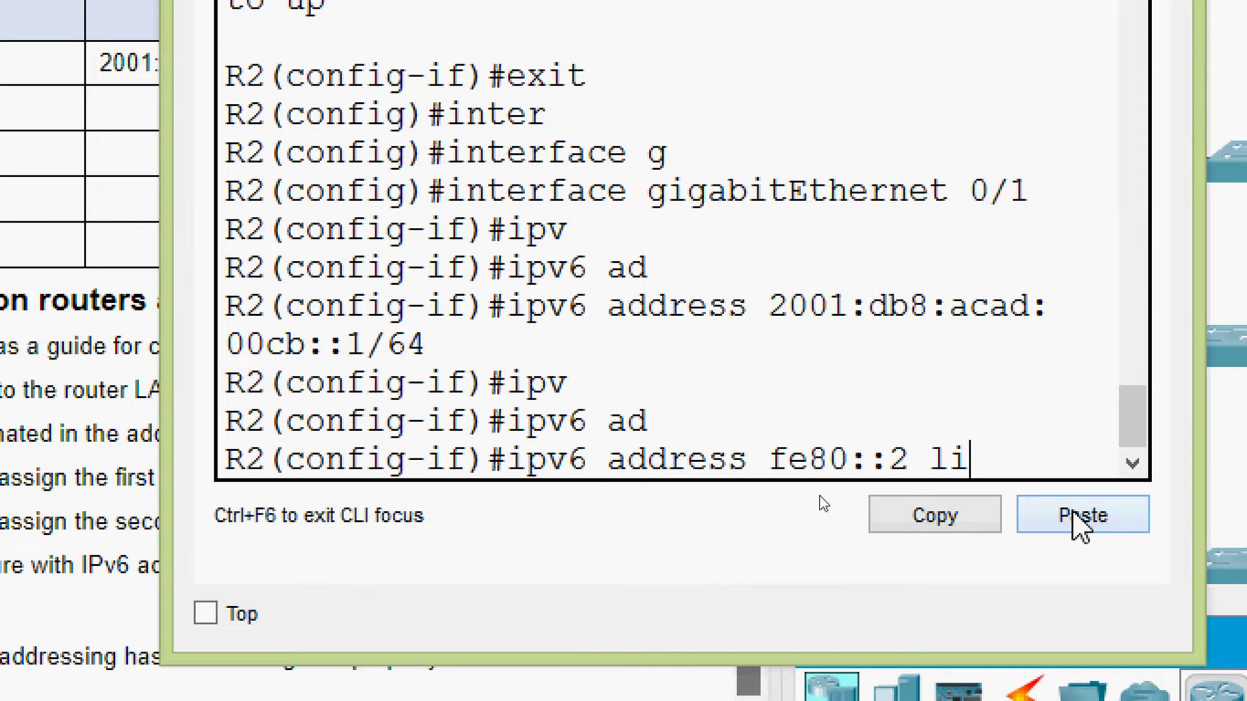
{"action": "key", "text": "Tab"}
{"action": "key", "text": "Return"}
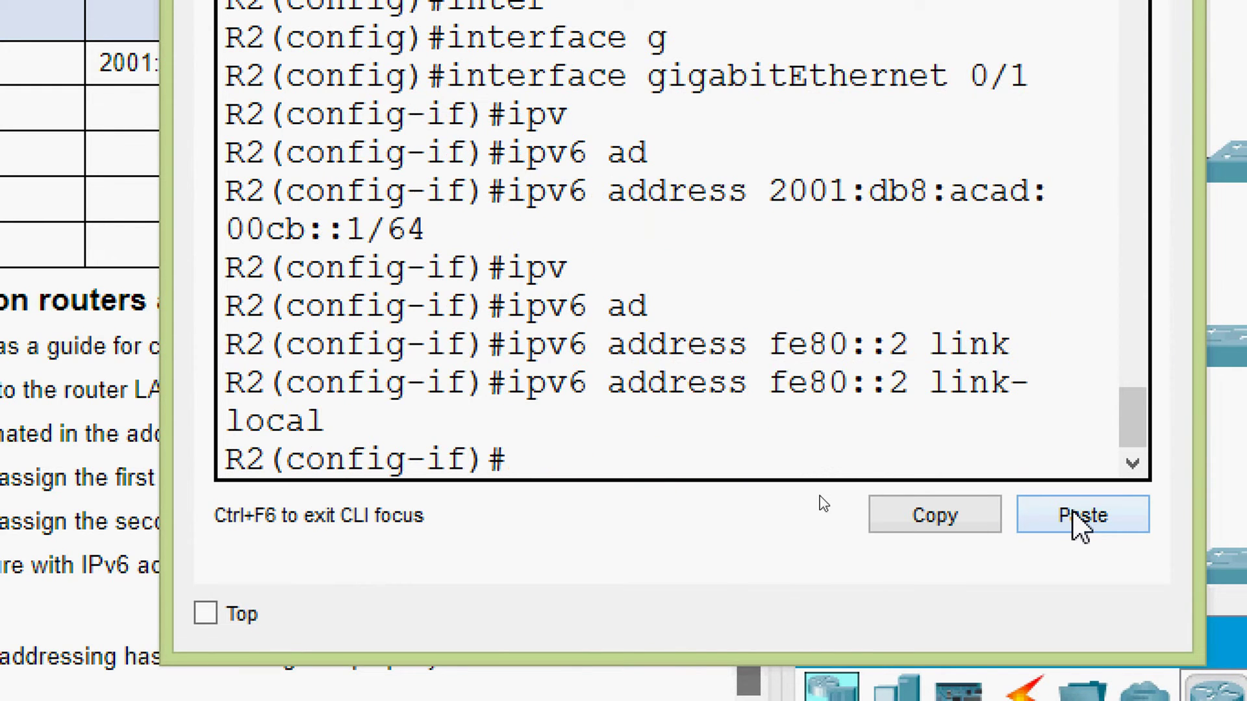
Step: Enable R2's G0/1 interface with the no shutdown command
{"action": "type", "text": "no sh"}
{"action": "key", "text": "Tab"}
{"action": "key", "text": "Return"}
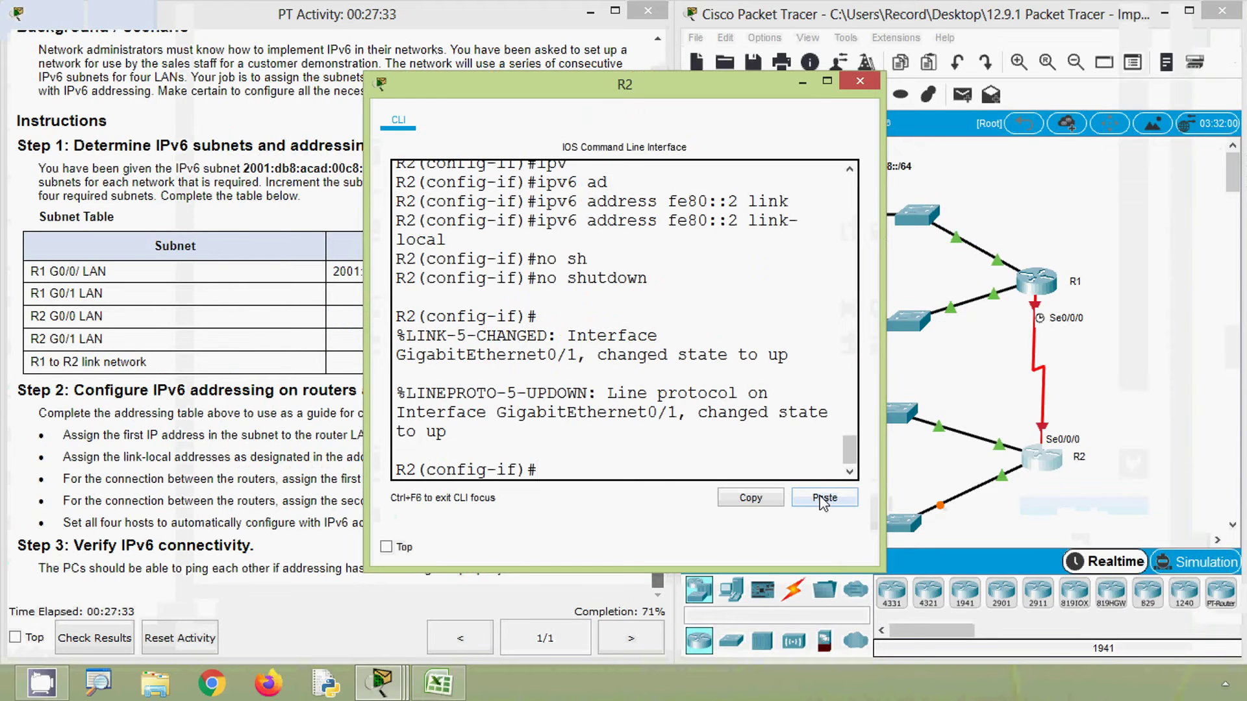
Step: Switch to Excel and copy the R2 S0/0/0 IPv6 address cell, 2001:db8:acad:00cc::2/64, from the Addressing Table
{"action": "key", "text": "alt+Tab"}
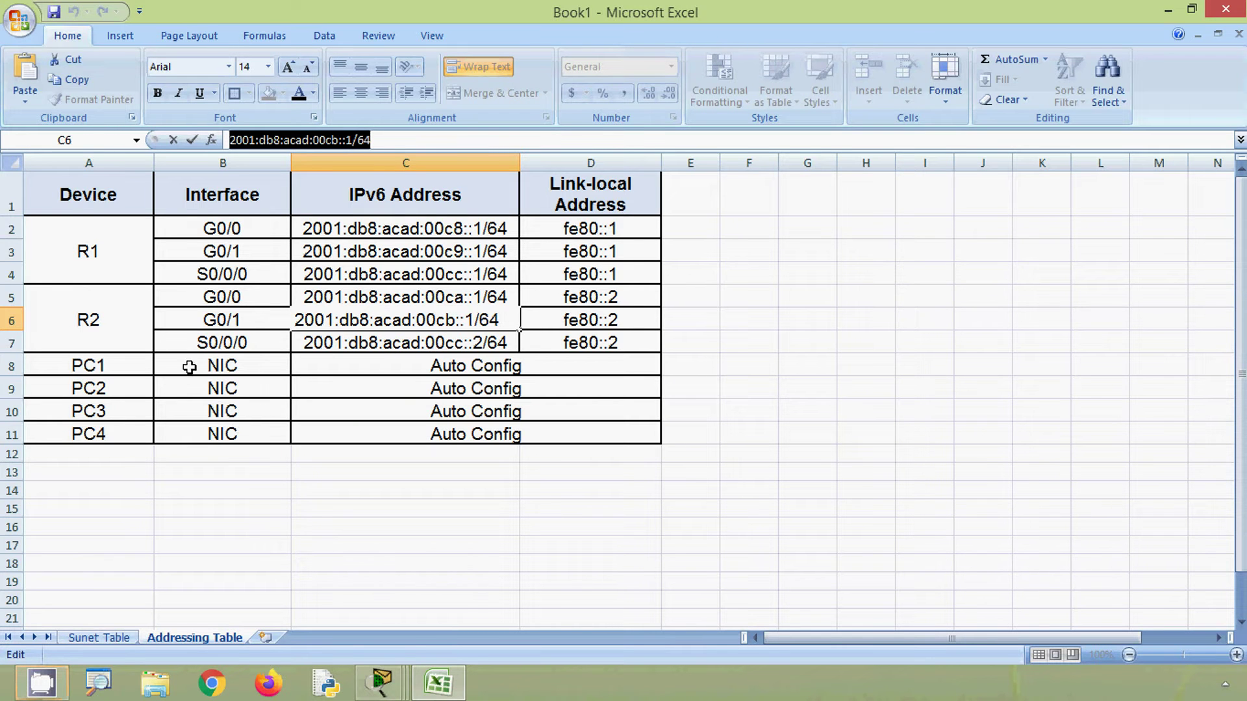
{"action": "left_click", "coordinate": [213, 345]}
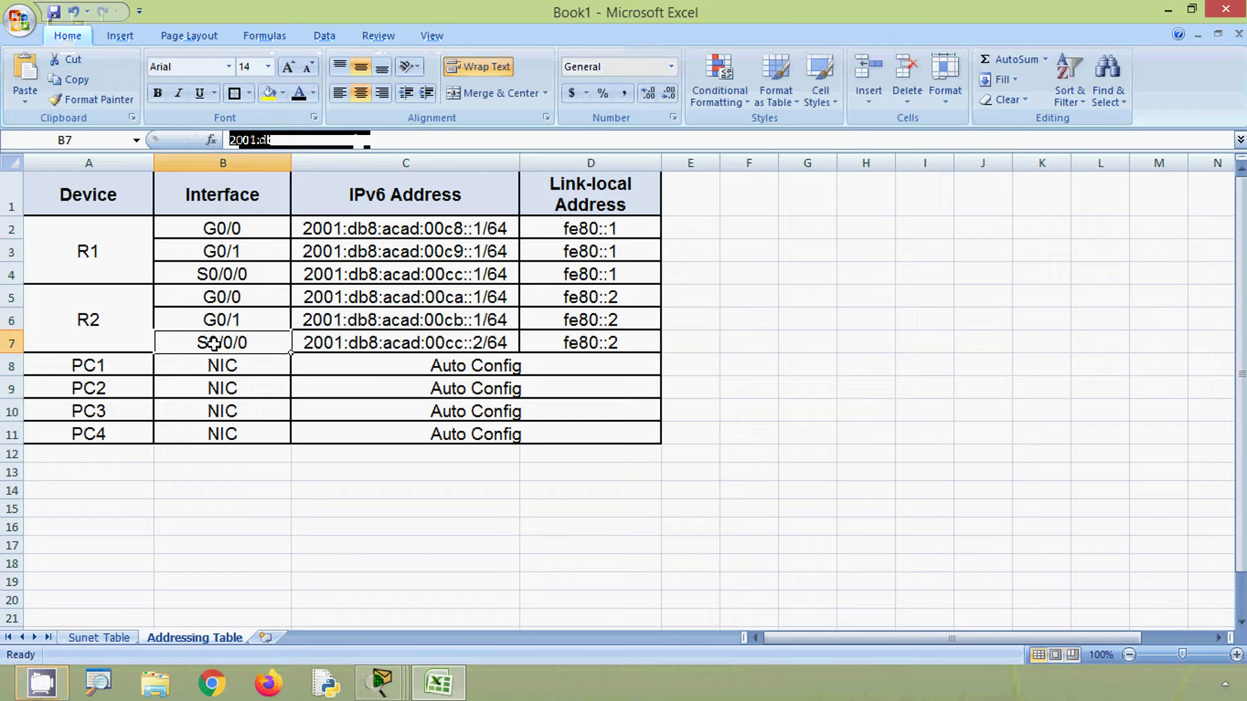
{"action": "left_click", "coordinate": [323, 342]}
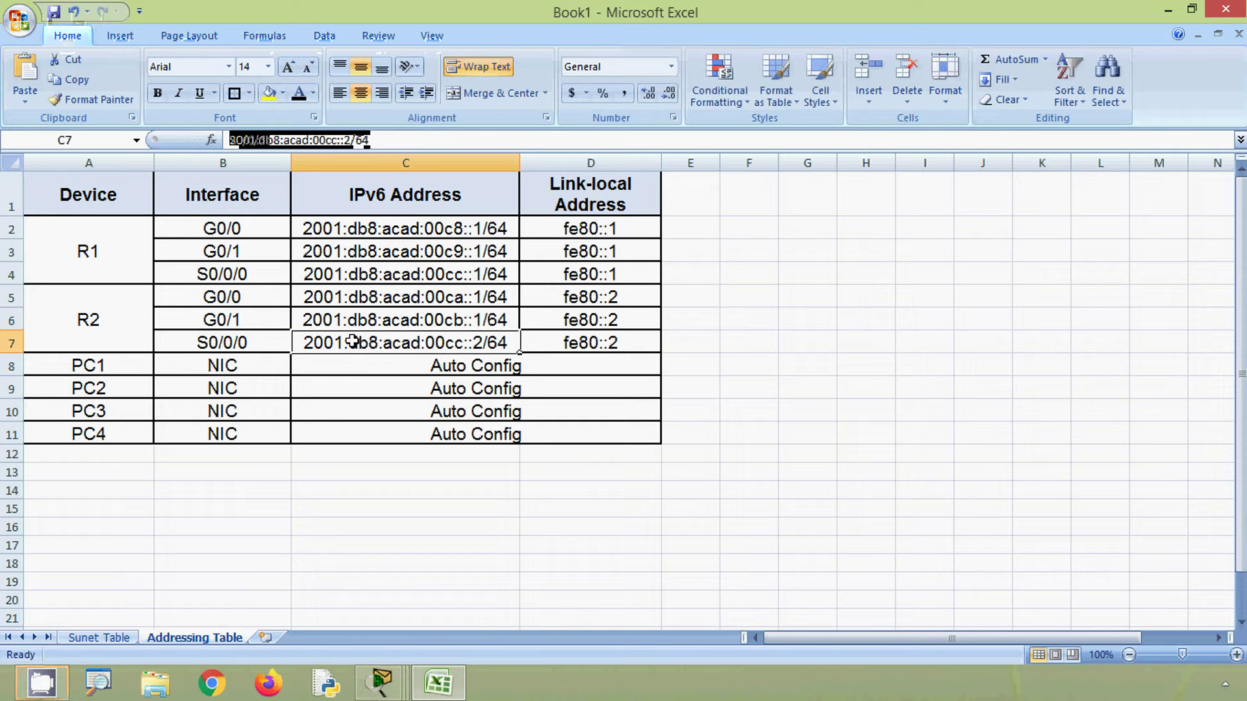
{"action": "key", "text": "ctrl+c"}
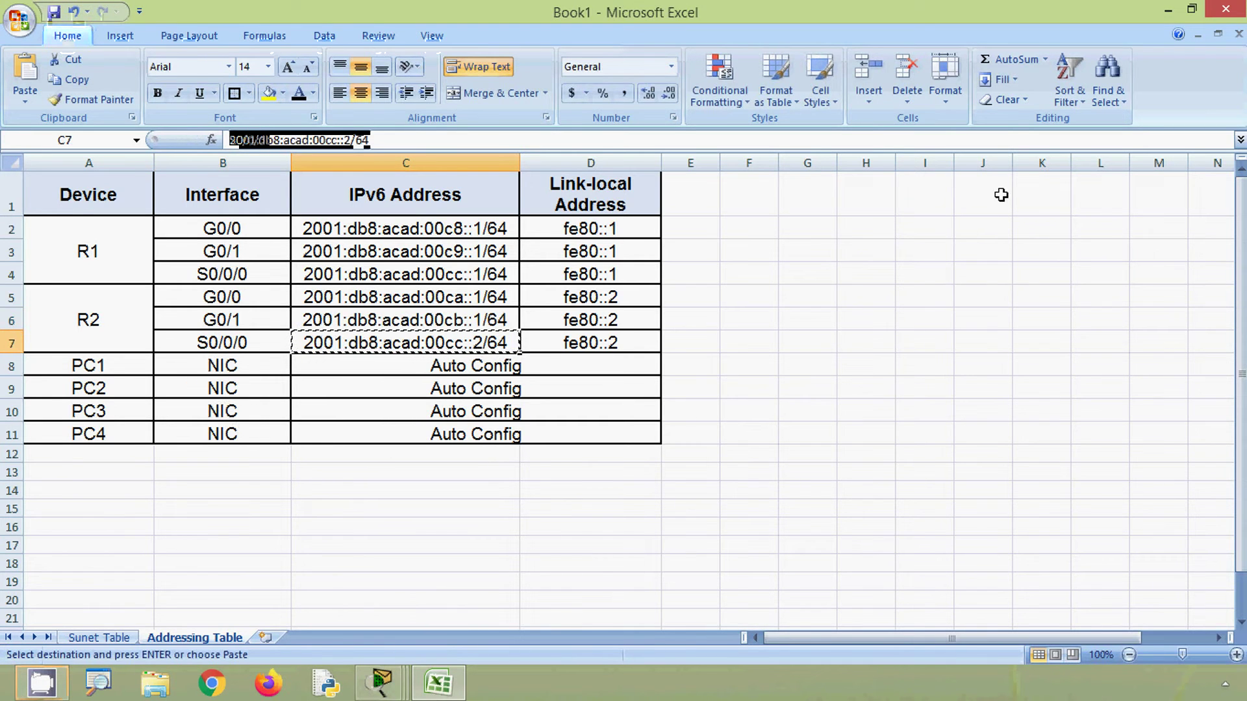
Step: Switch back to Packet Tracer and enter configuration mode for R2's serial 0/0/0 interface
{"action": "left_click", "coordinate": [1167, 11]}
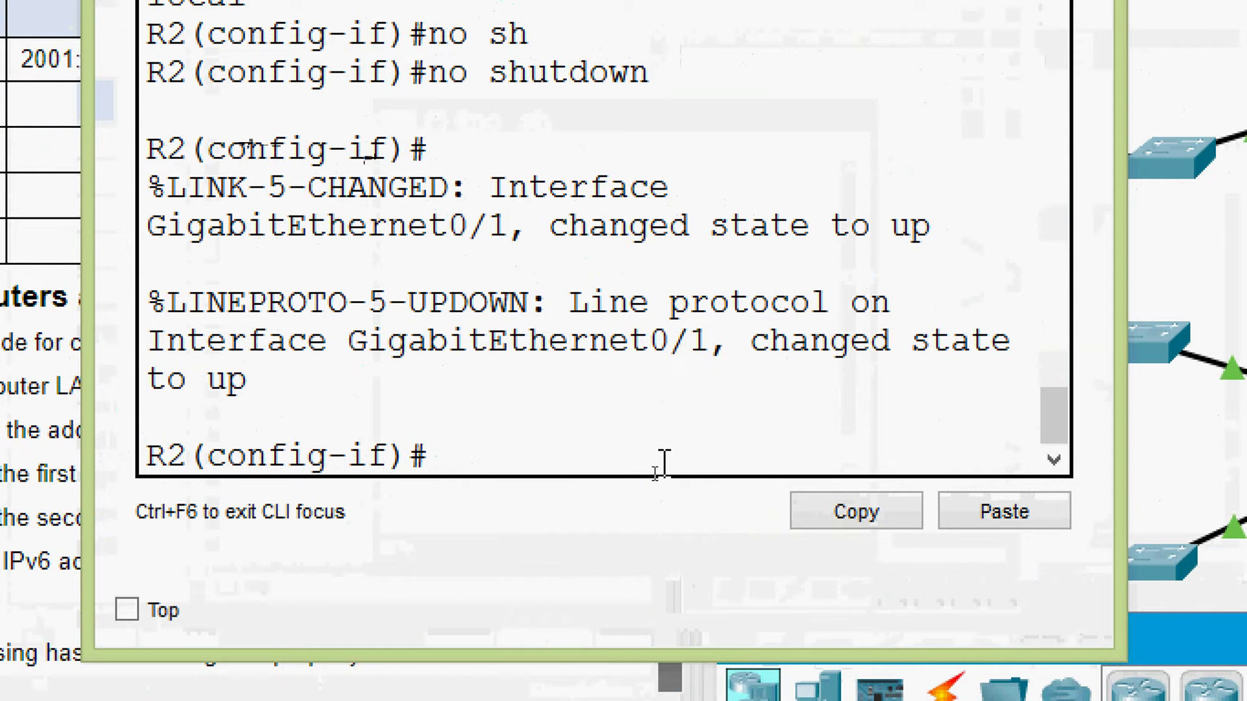
{"action": "type", "text": "exit"}
{"action": "key", "text": "Return"}
{"action": "type", "text": "inter"}
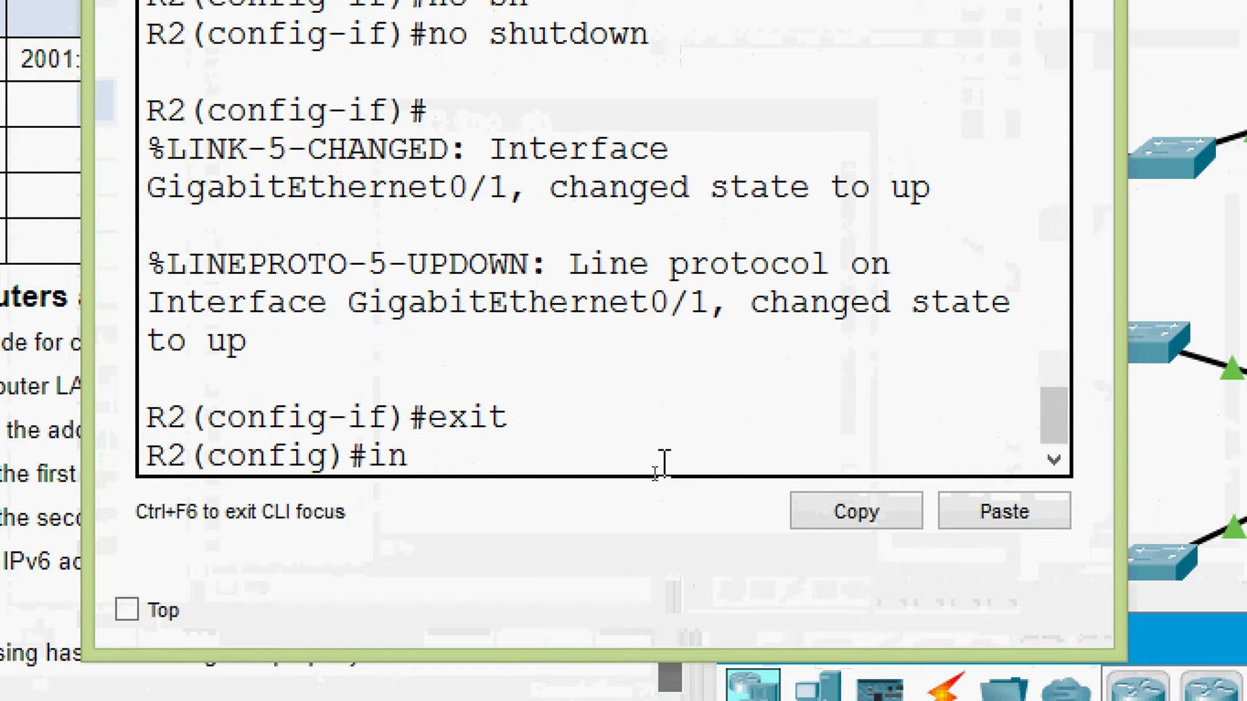
{"action": "key", "text": "Tab"}
{"action": "type", "text": "ser"}
{"action": "key", "text": "Tab"}
{"action": "type", "text": "0"}
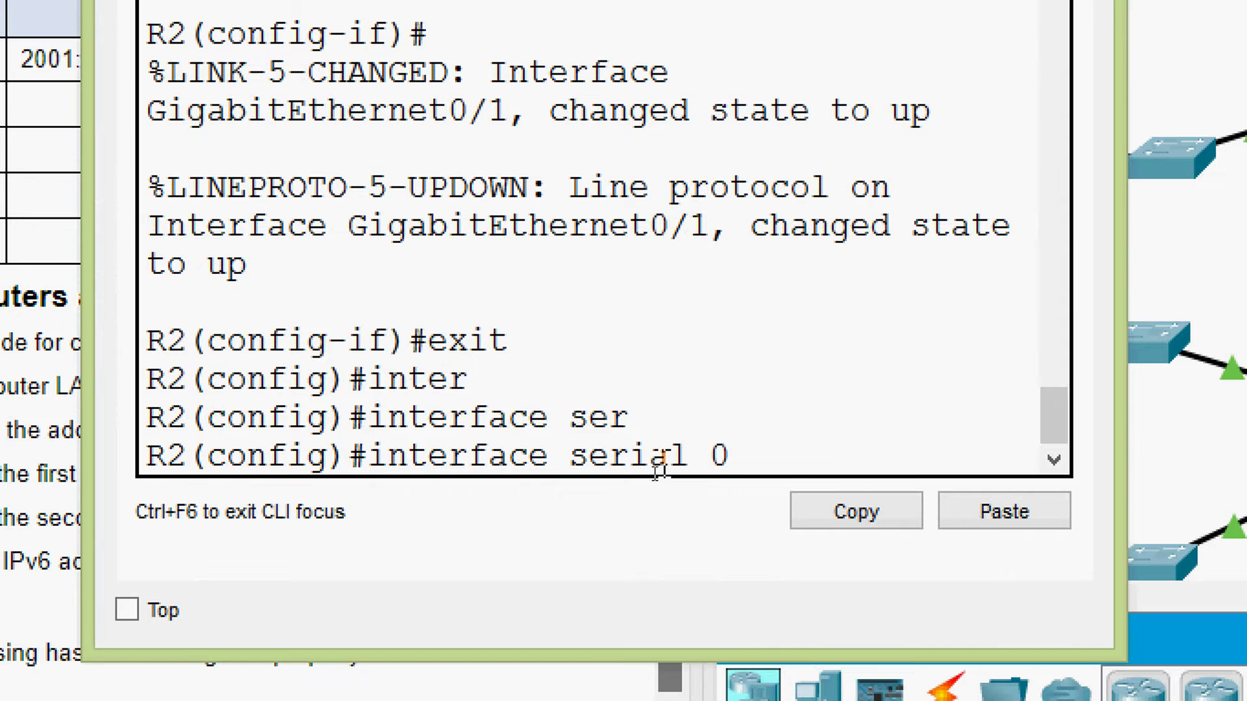
{"action": "type", "text": "/0/0"}
{"action": "key", "text": "Return"}
Step: Assign the copied IPv6 address 2001:db8:acad:00cc::2/64 to R2's S0/0/0 interface with the ipv6 address command
{"action": "type", "text": "ipv"}
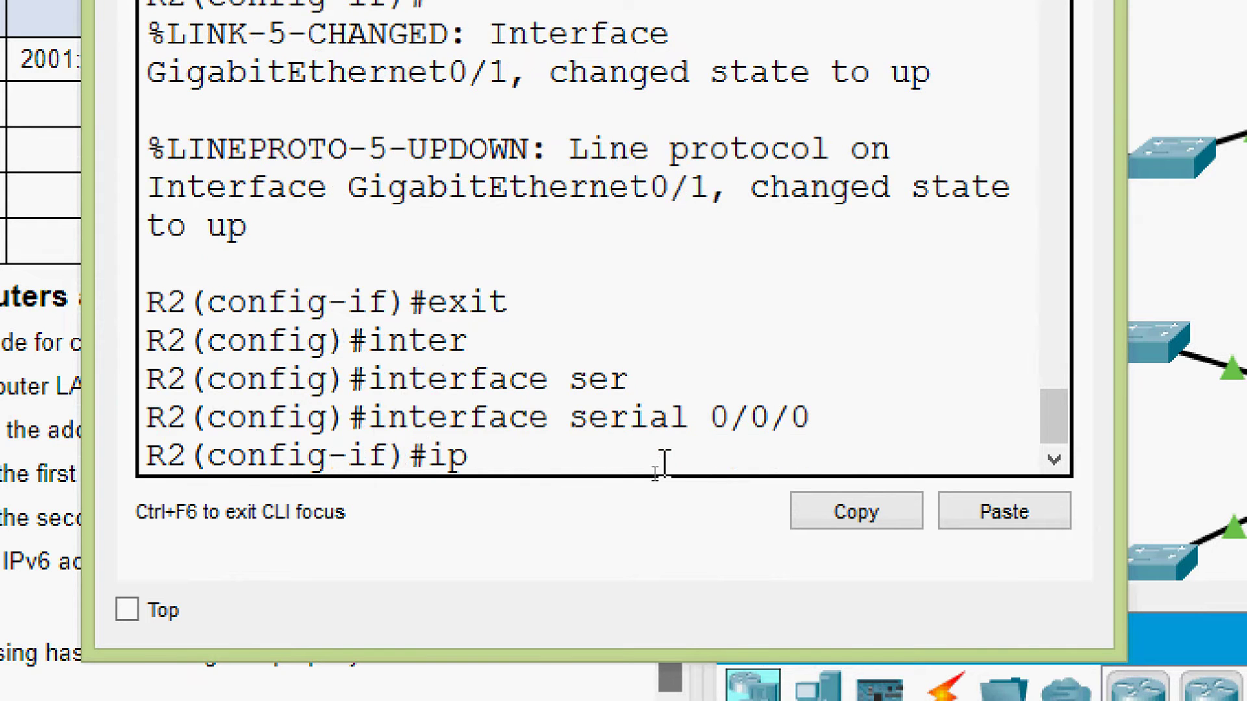
{"action": "key", "text": "Tab"}
{"action": "type", "text": "ad"}
{"action": "key", "text": "Tab"}
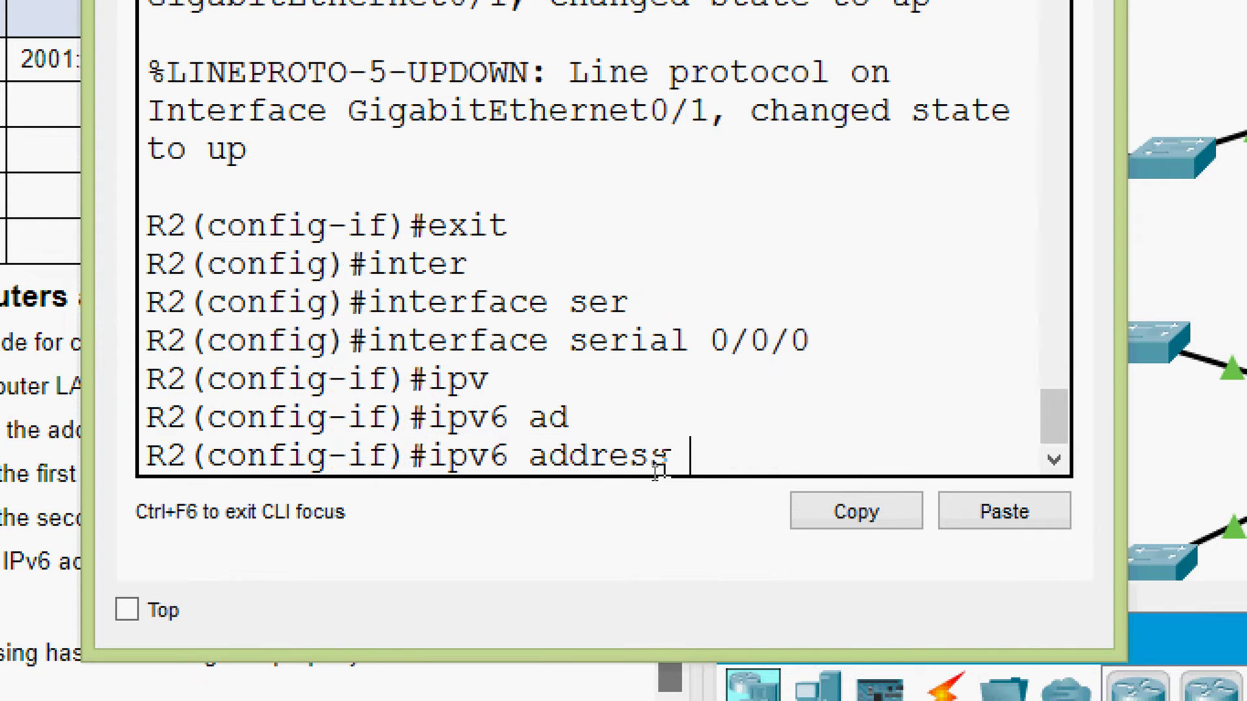
{"action": "left_click", "coordinate": [988, 520]}
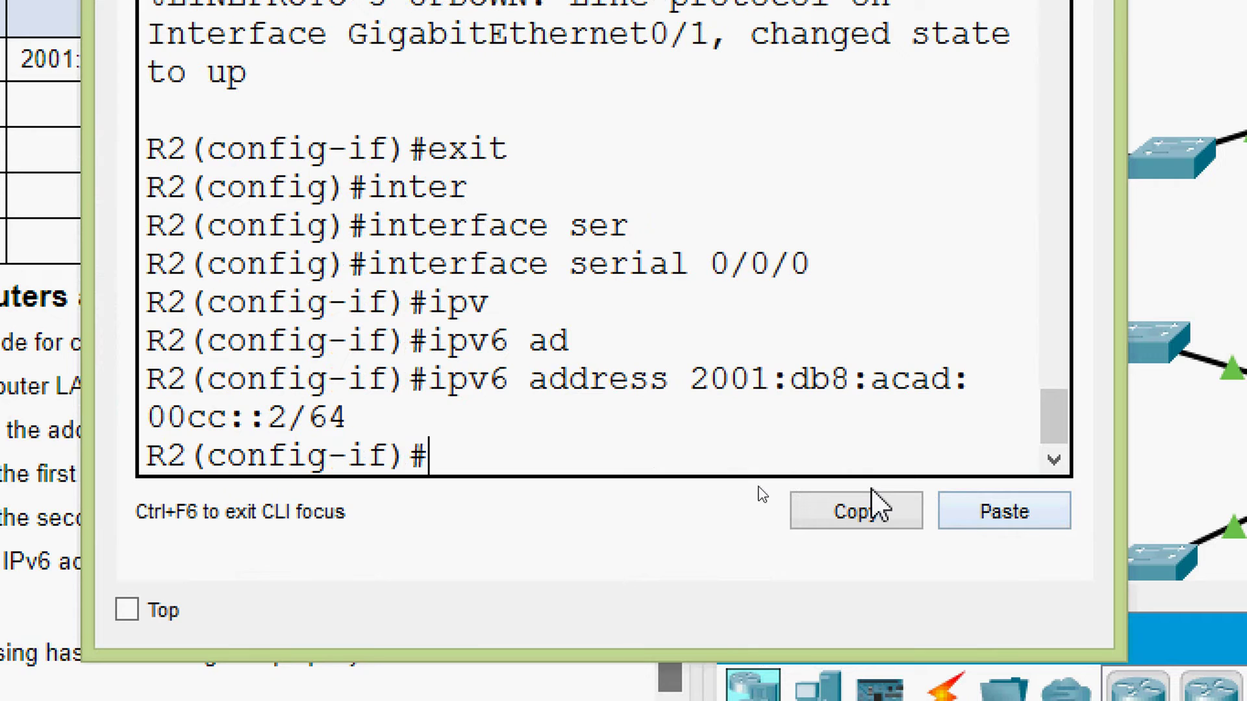
Step: Set the link-local address of R2's S0/0/0 interface with ipv6 address fe80::2 link-local
{"action": "type", "text": "ipv"}
{"action": "key", "text": "Tab"}
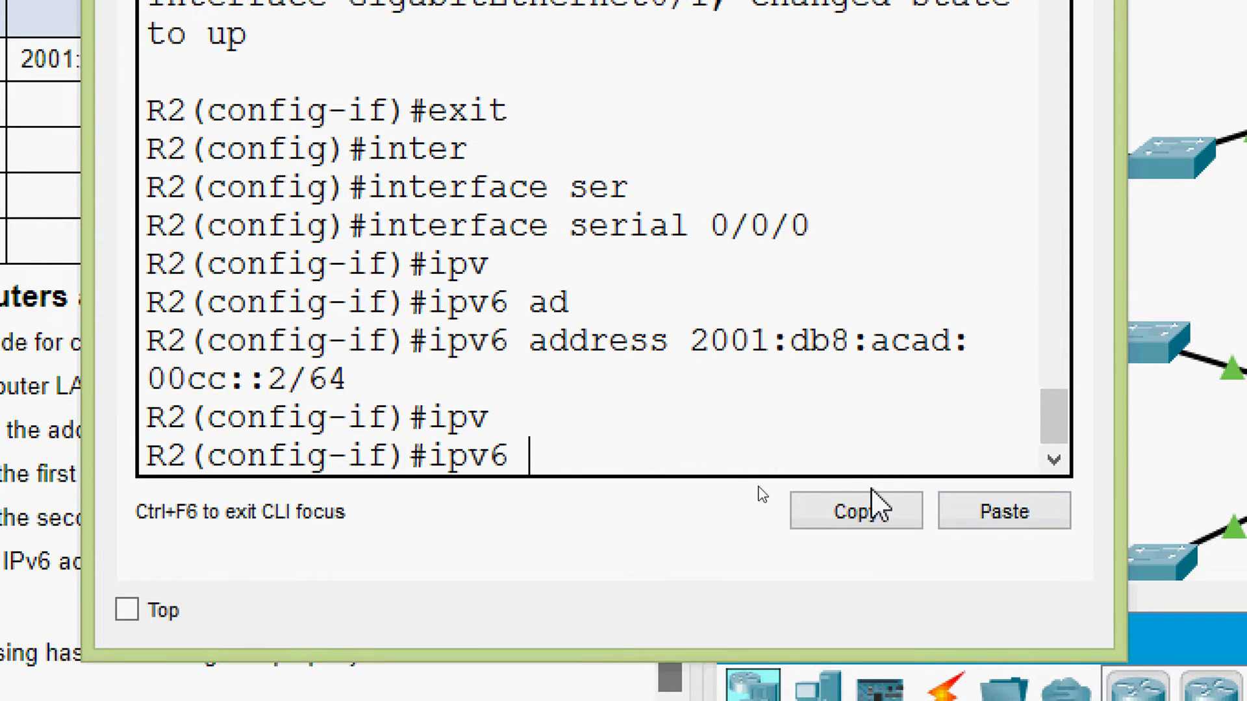
{"action": "type", "text": "ad"}
{"action": "key", "text": "Tab"}
{"action": "type", "text": "de"}
{"action": "key", "text": "BackSpace"}
{"action": "key", "text": "BackSpace"}
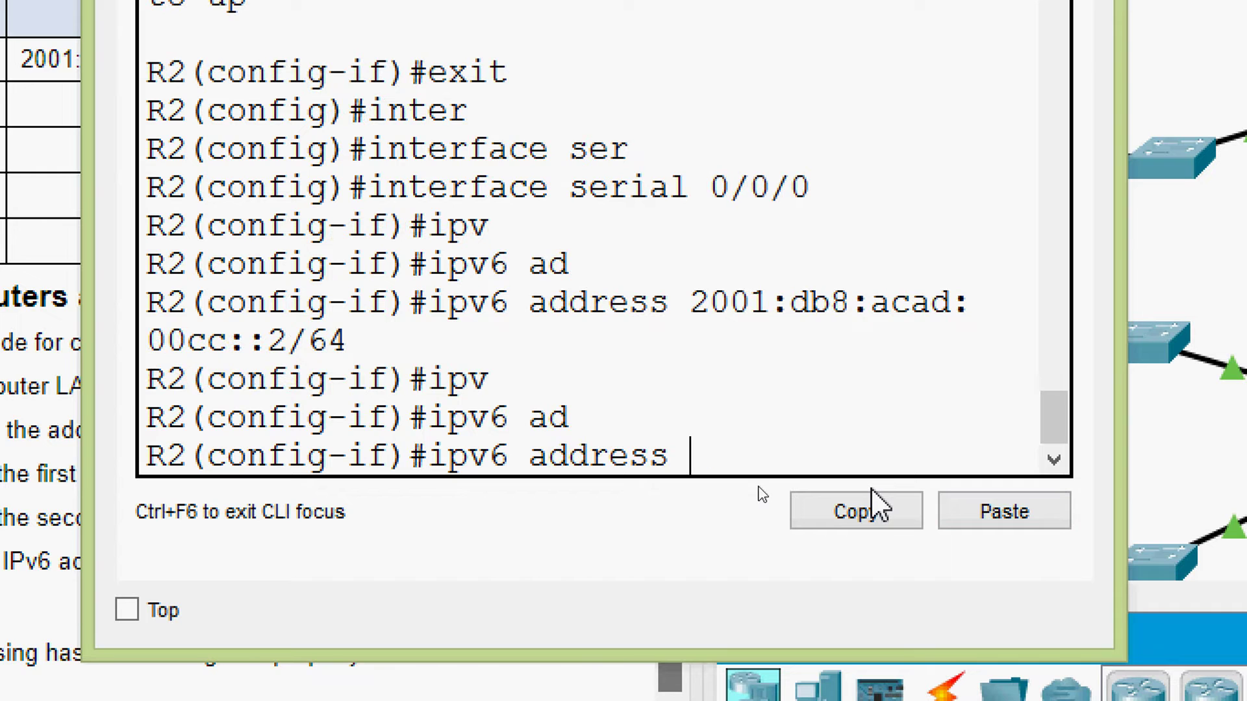
{"action": "type", "text": "fe80::"}
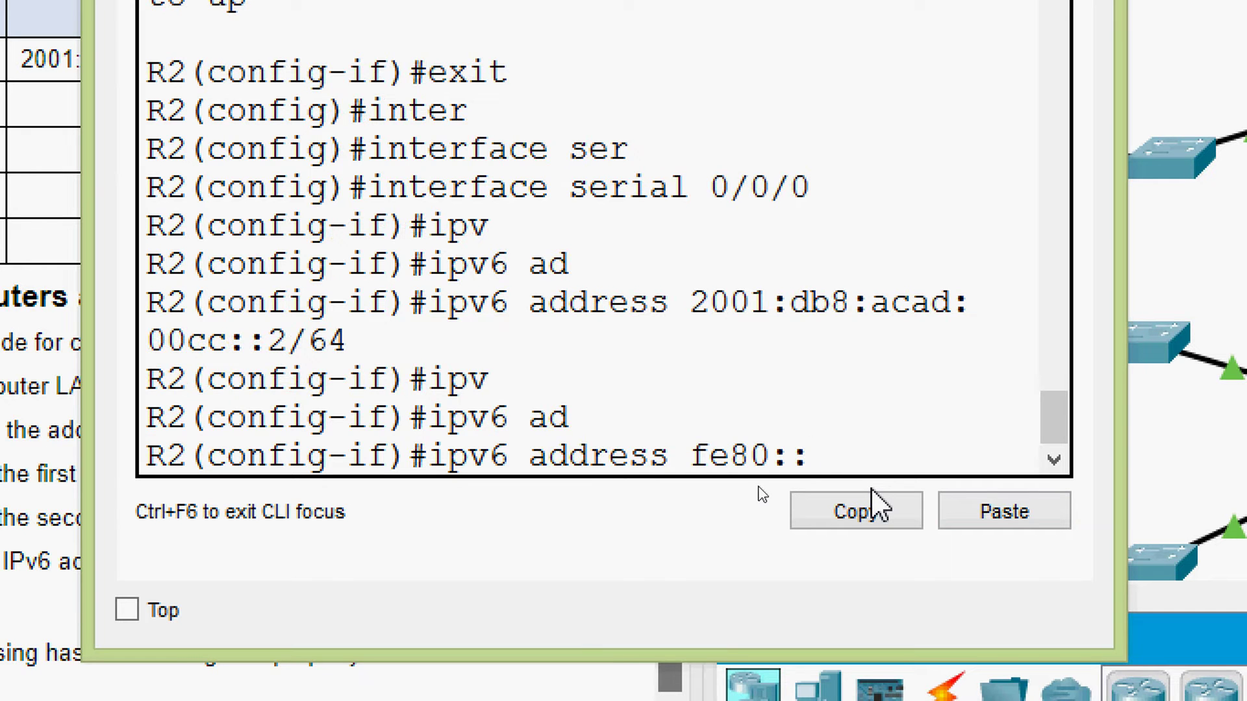
{"action": "type", "text": "2 li"}
{"action": "key", "text": "Tab"}
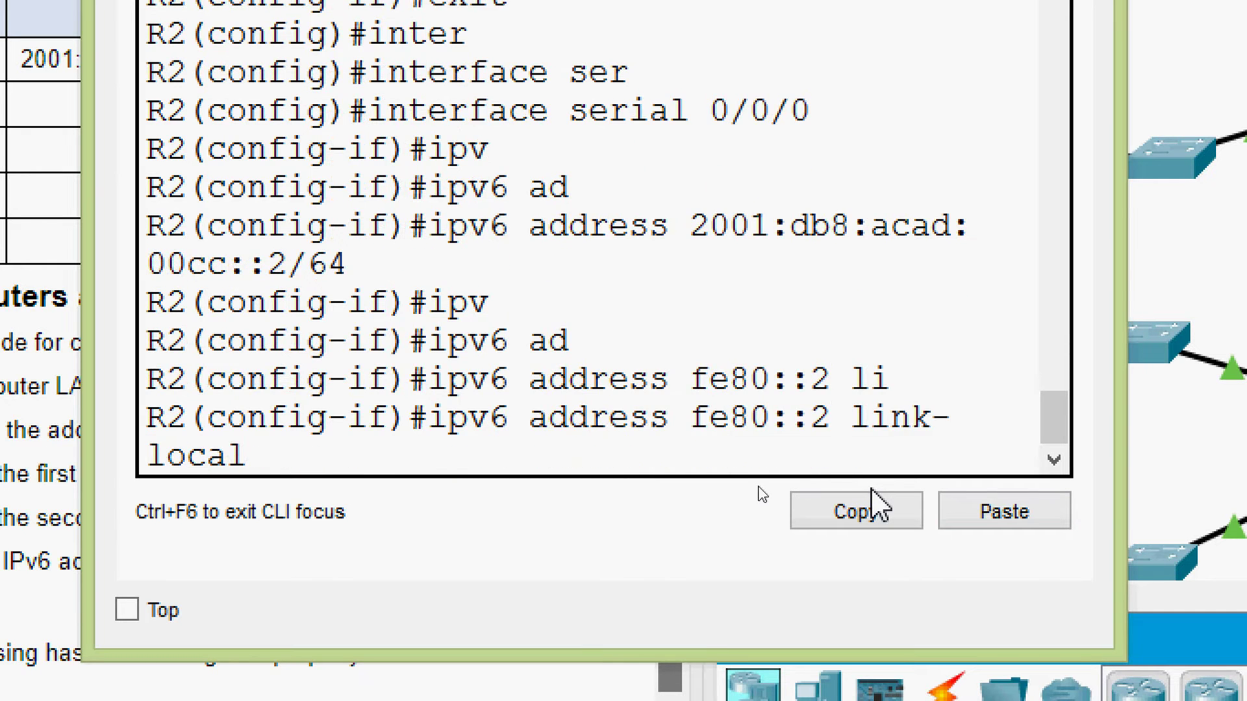
{"action": "key", "text": "Return"}
Step: Enable R2's S0/0/0 interface with the no shutdown command and close the R2 window
{"action": "type", "text": "no sh"}
{"action": "key", "text": "Tab"}
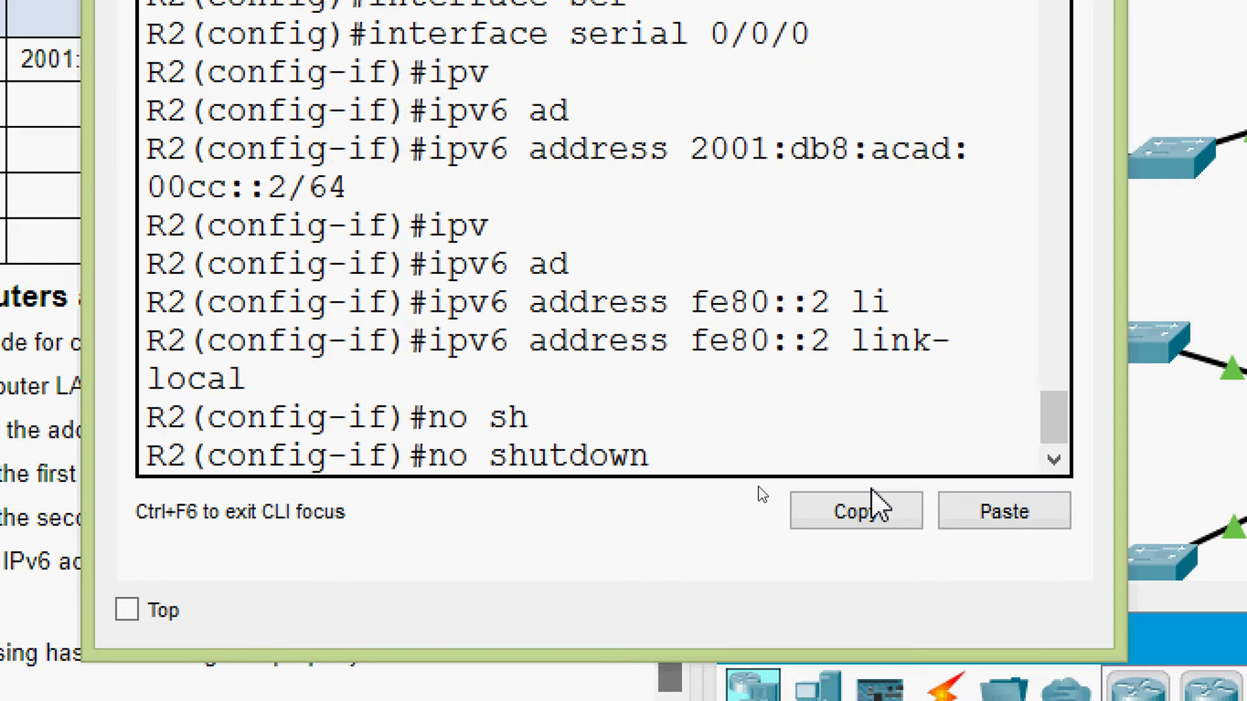
{"action": "key", "text": "Return"}
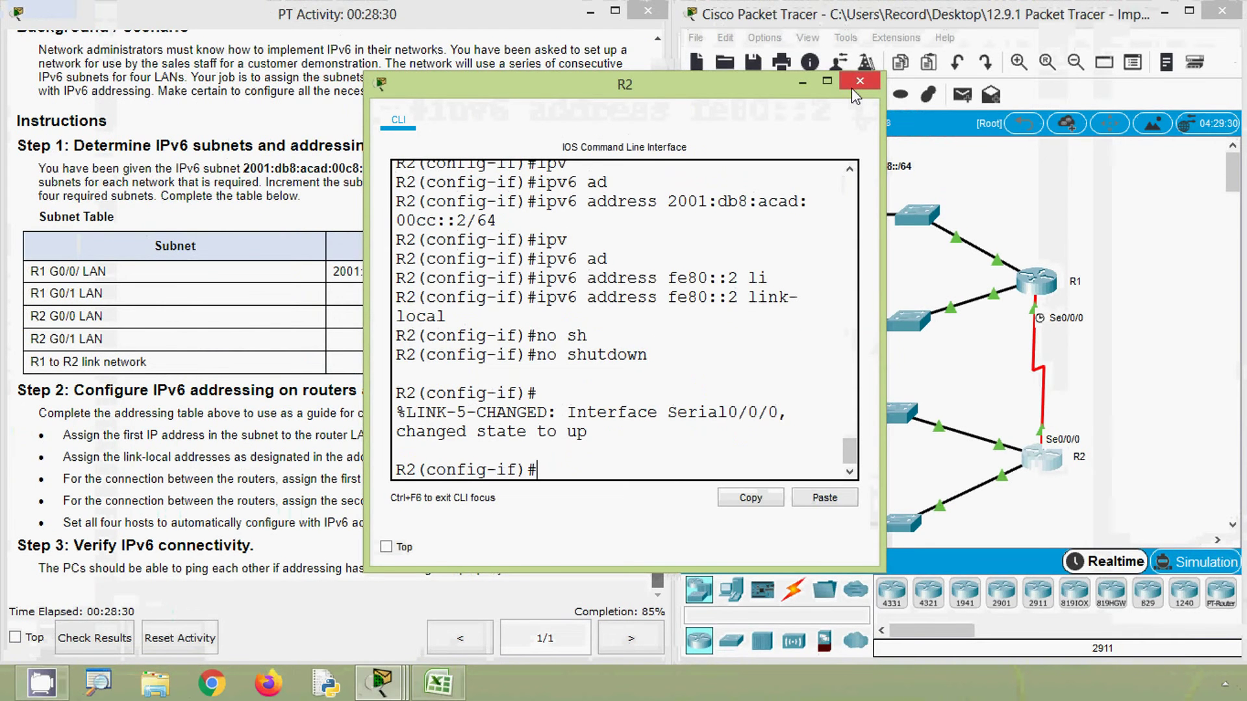
{"action": "left_click", "coordinate": [851, 88]}
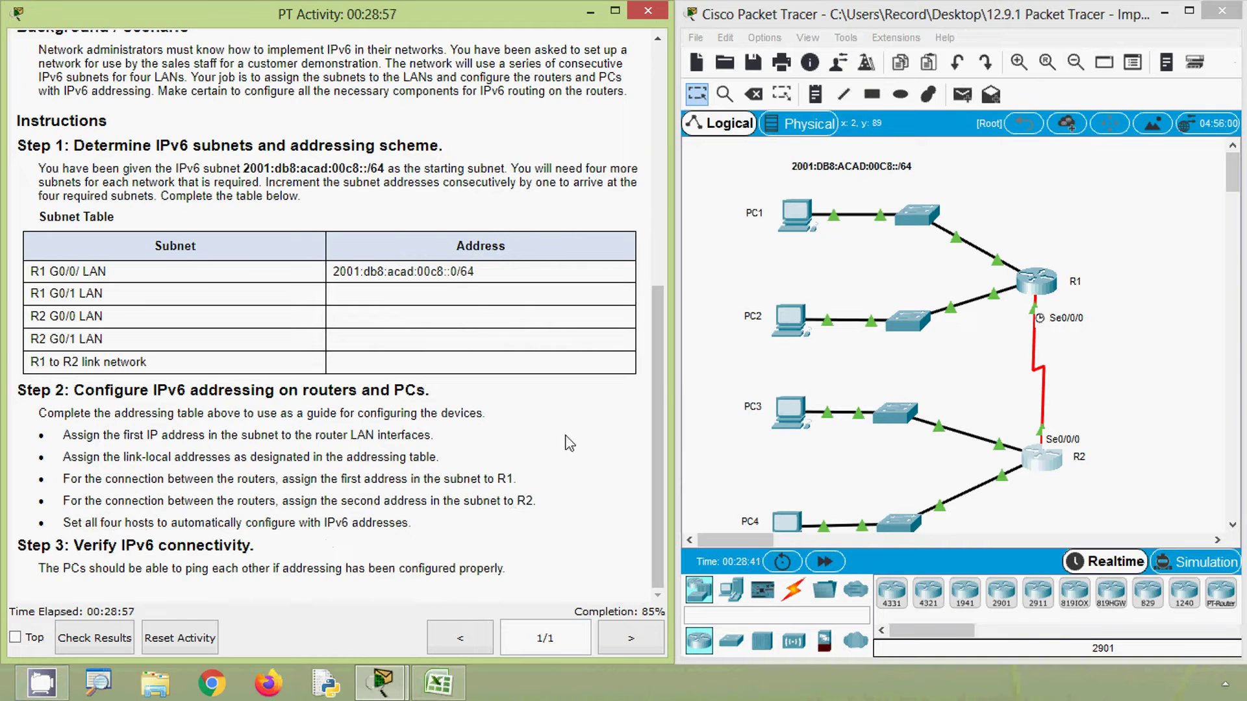
Step: Set PC1's IPv6 configuration to Auto Config in its IP Configuration application
{"action": "left_click", "coordinate": [796, 219]}
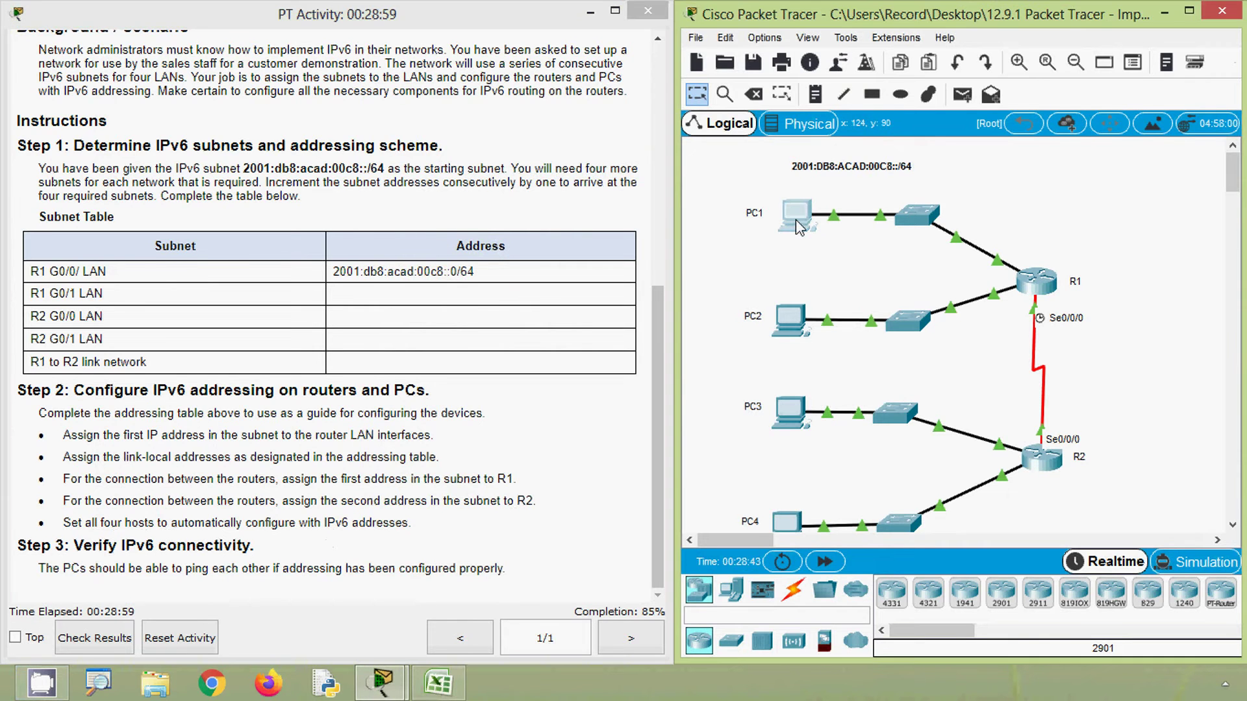
{"action": "left_click", "coordinate": [796, 219]}
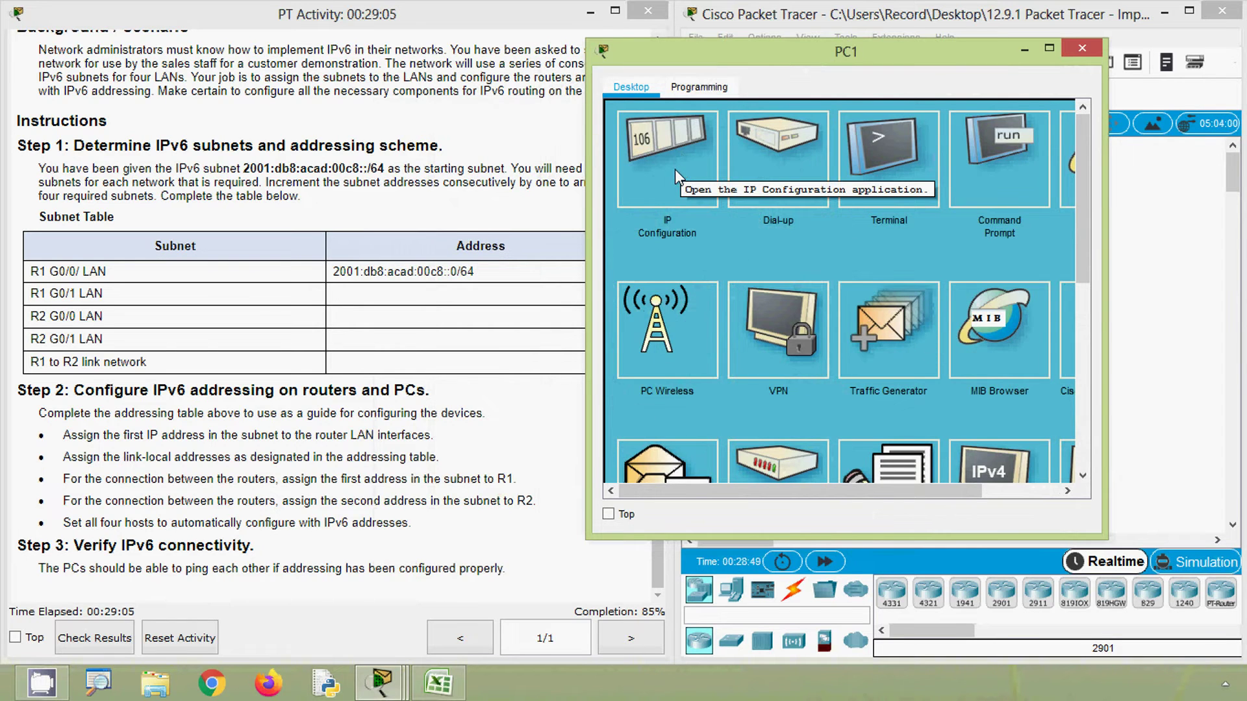
{"action": "left_click", "coordinate": [674, 168]}
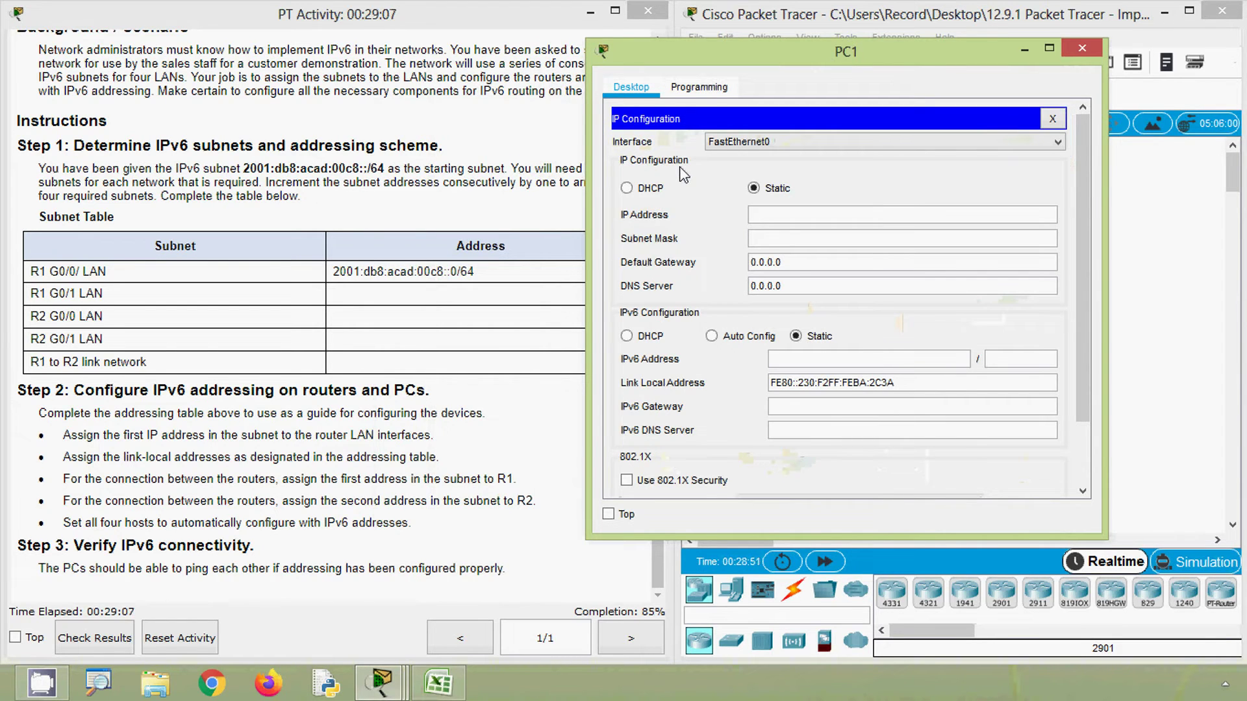
{"action": "left_click", "coordinate": [713, 337]}
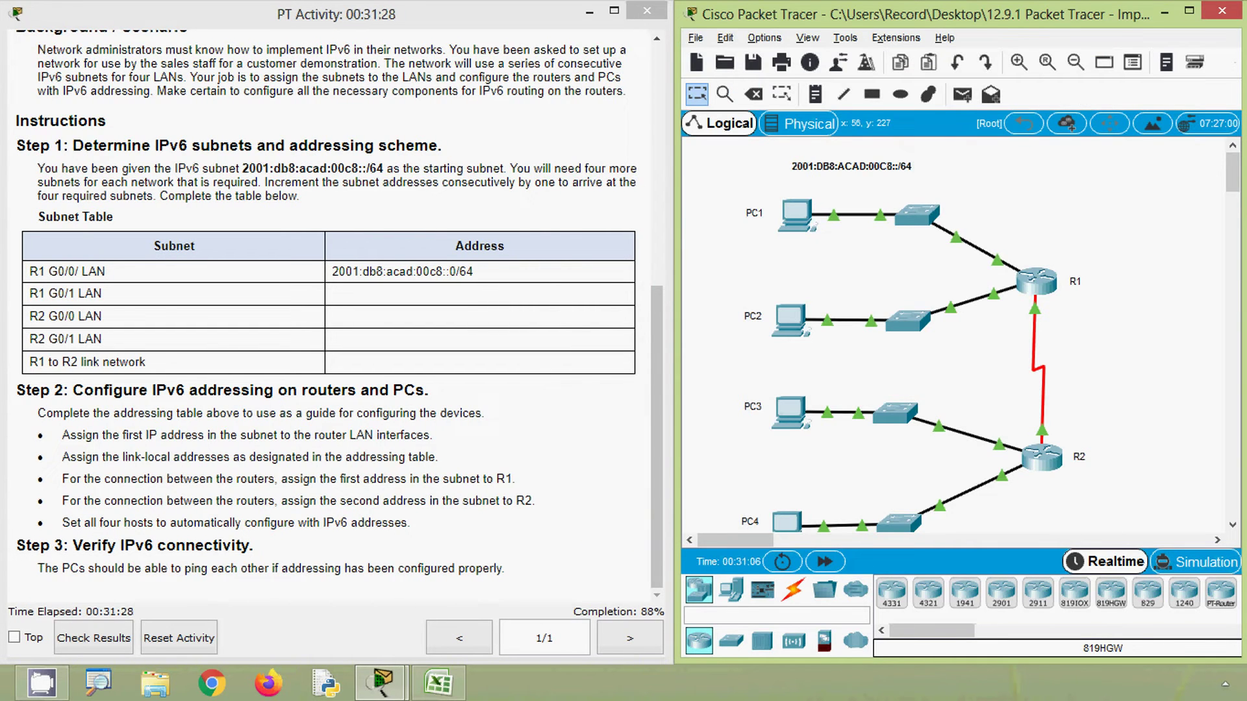
Step: Set PC2's IPv6 configuration to Auto Config and close its window
{"action": "key", "text": "alt"}
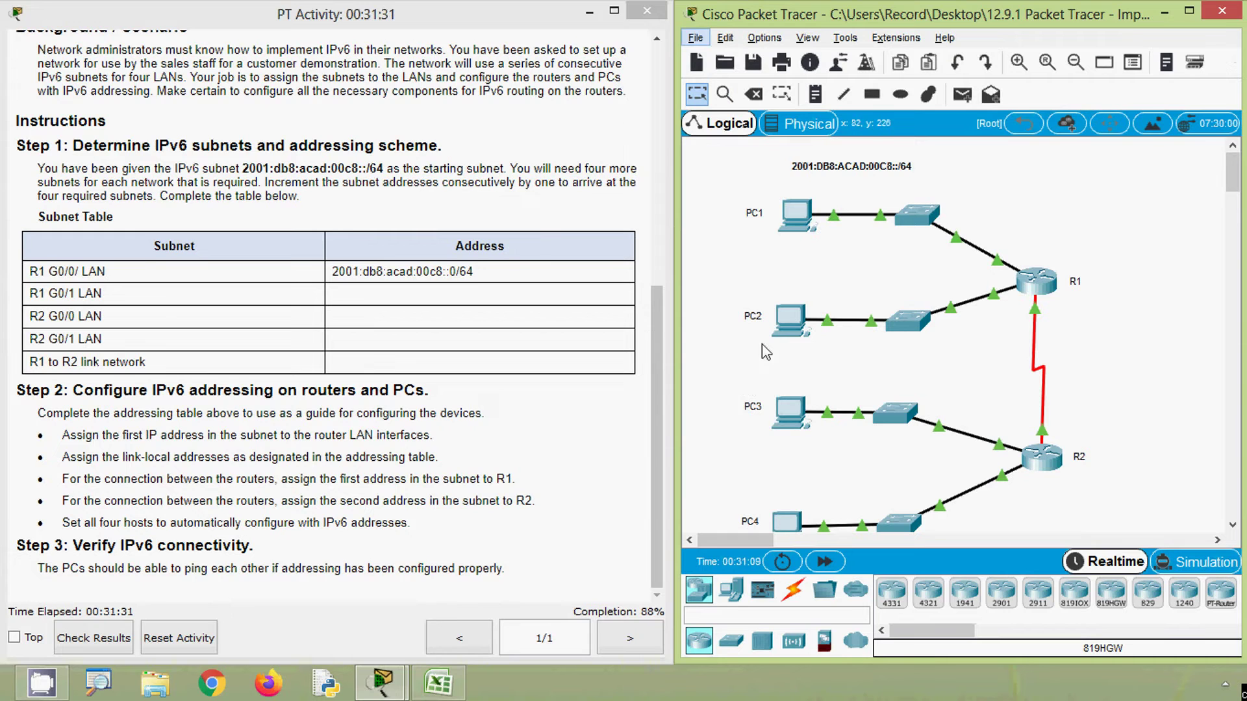
{"action": "left_click", "coordinate": [786, 324]}
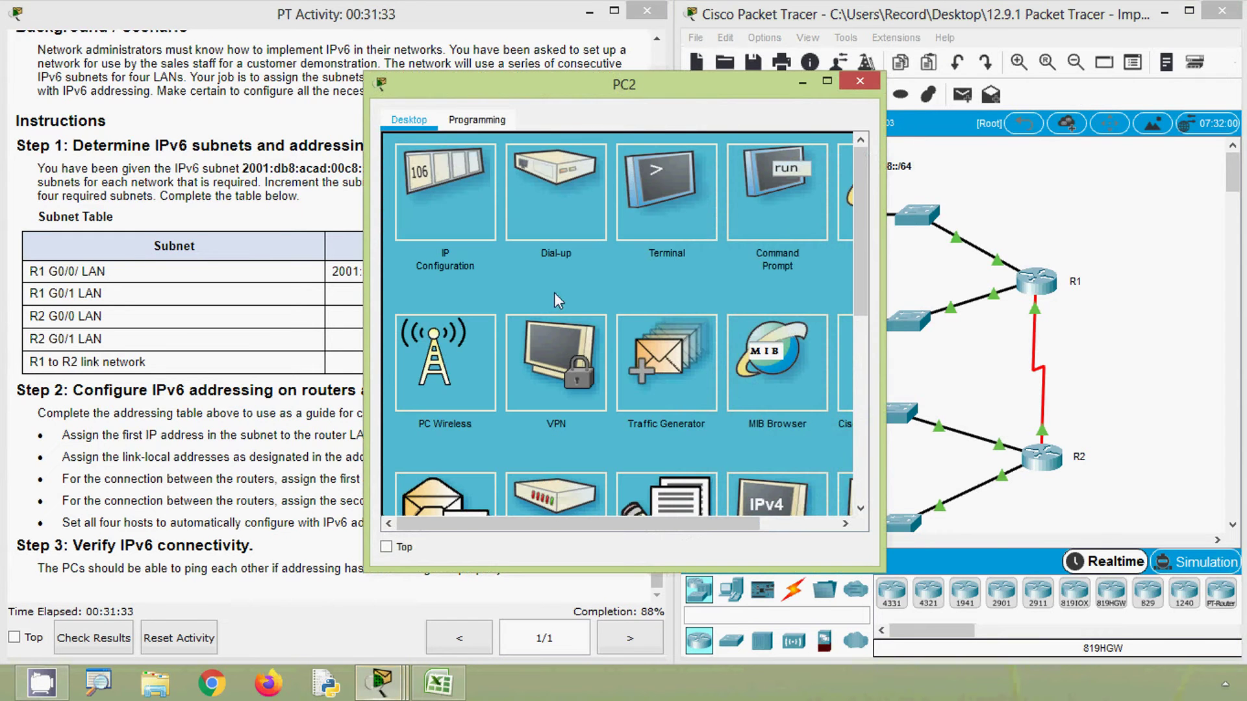
{"action": "left_click", "coordinate": [434, 210]}
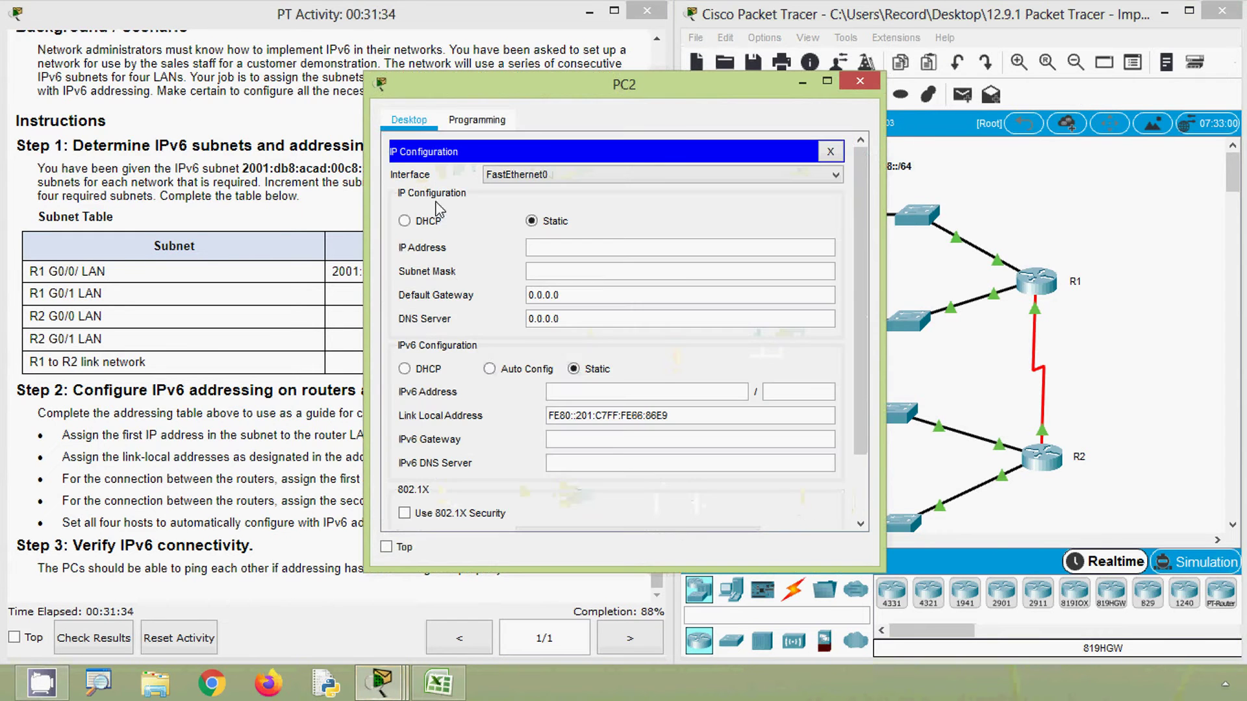
{"action": "left_click", "coordinate": [490, 368]}
{"action": "left_click", "coordinate": [860, 81]}
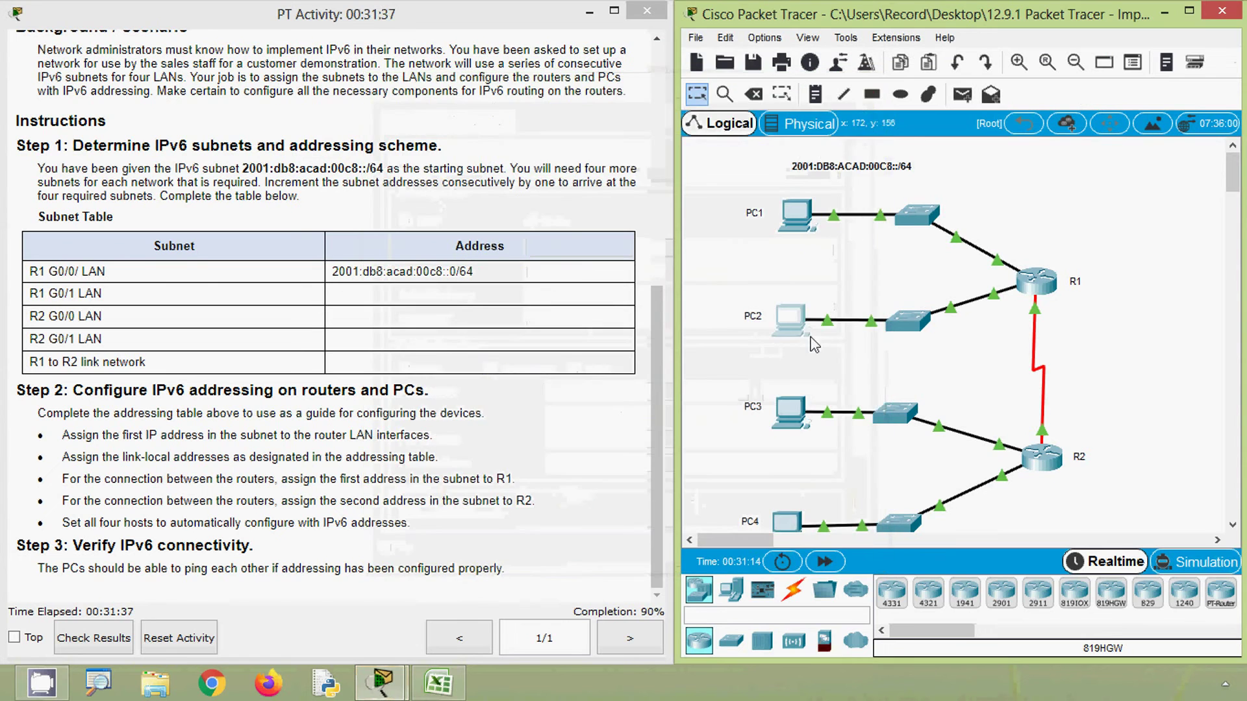
Step: Set PC3's IPv6 configuration to Auto Config and close its window
{"action": "left_click", "coordinate": [792, 415]}
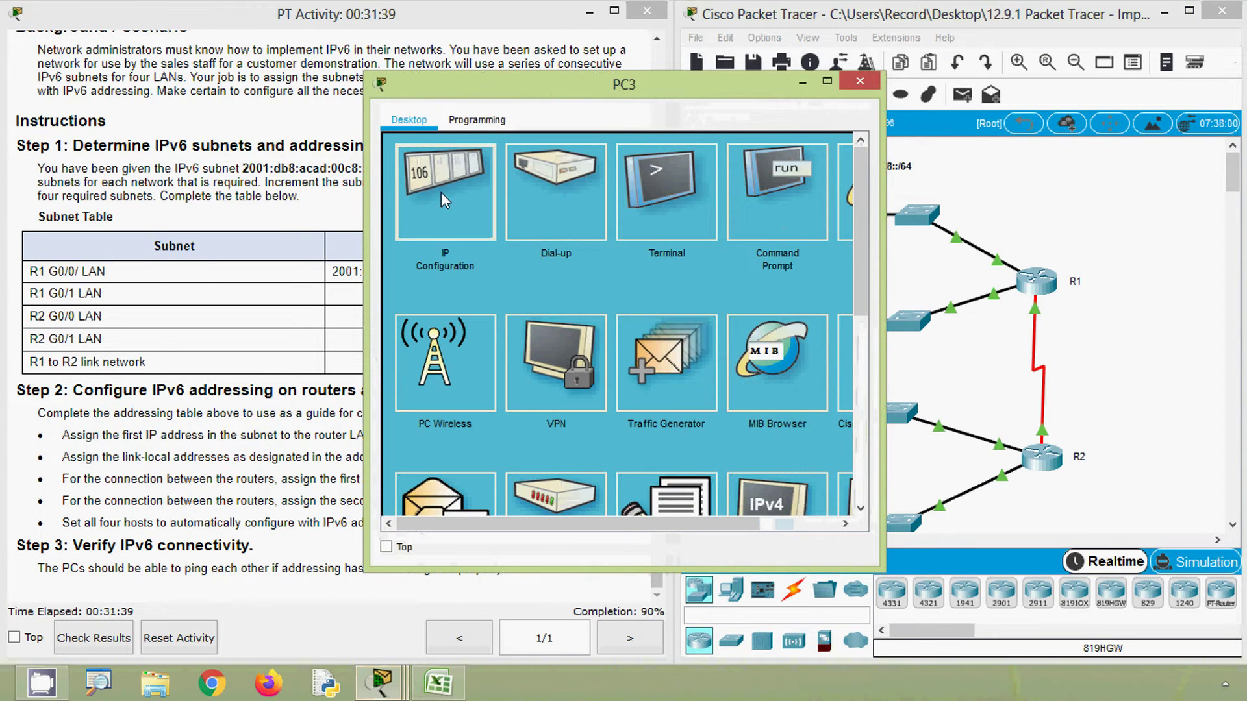
{"action": "left_click", "coordinate": [441, 192]}
{"action": "left_click", "coordinate": [490, 369]}
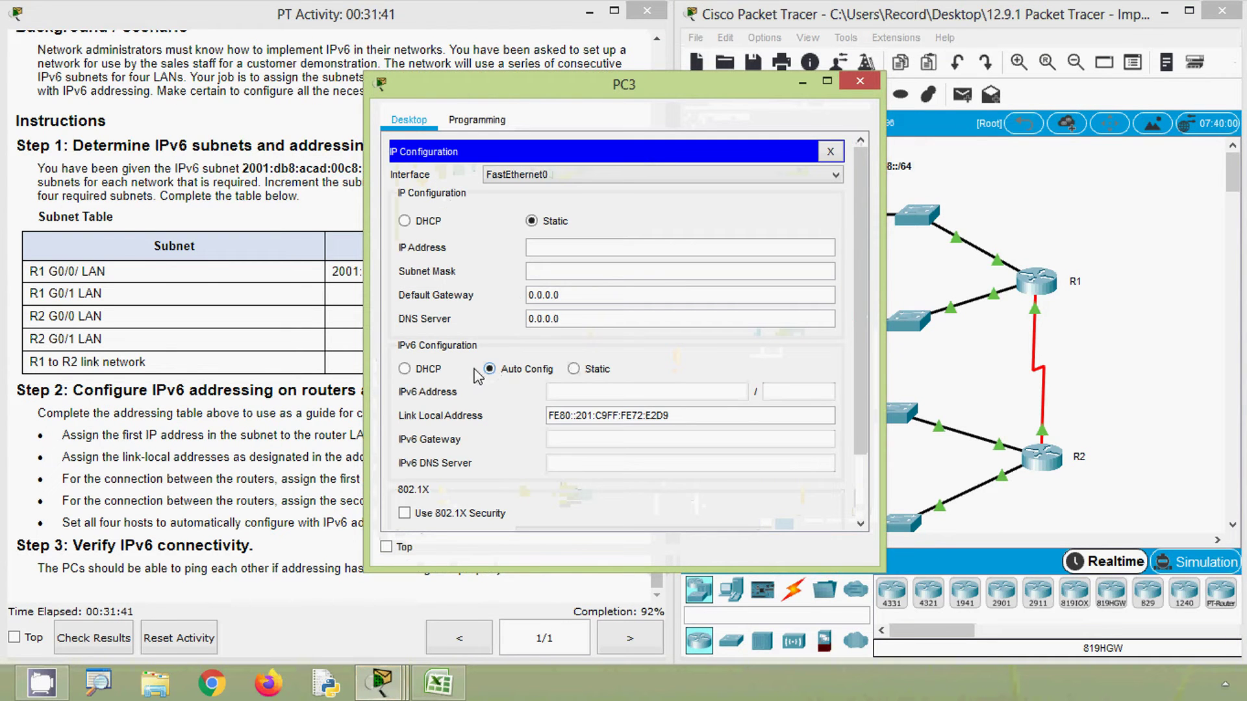
{"action": "left_click", "coordinate": [860, 80]}
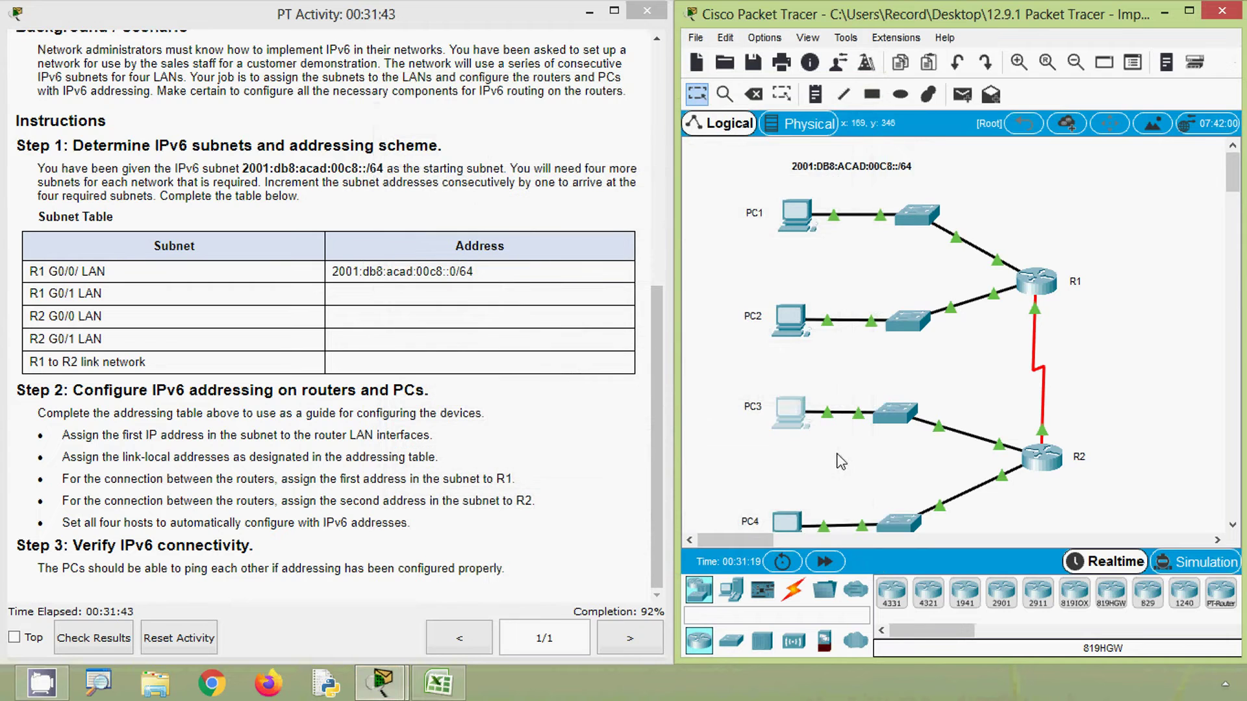
Step: Set PC4's IPv6 configuration to Auto Config and close its window
{"action": "left_click", "coordinate": [796, 471]}
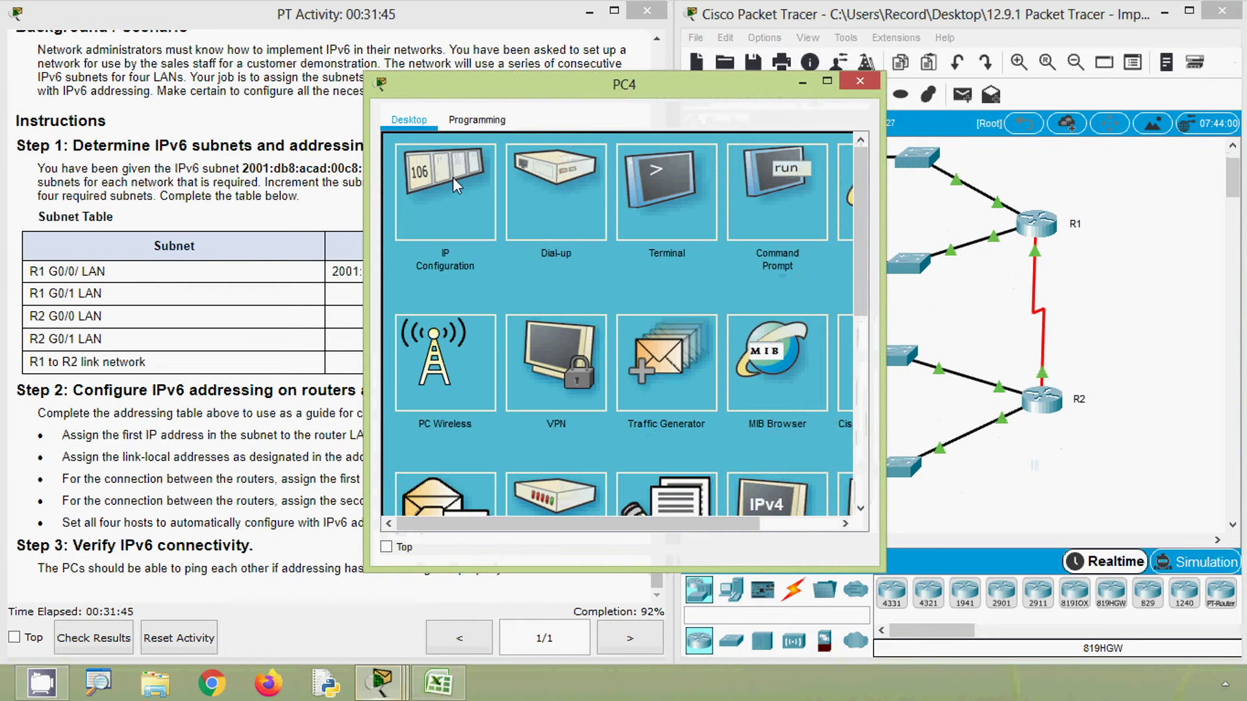
{"action": "left_click", "coordinate": [445, 192]}
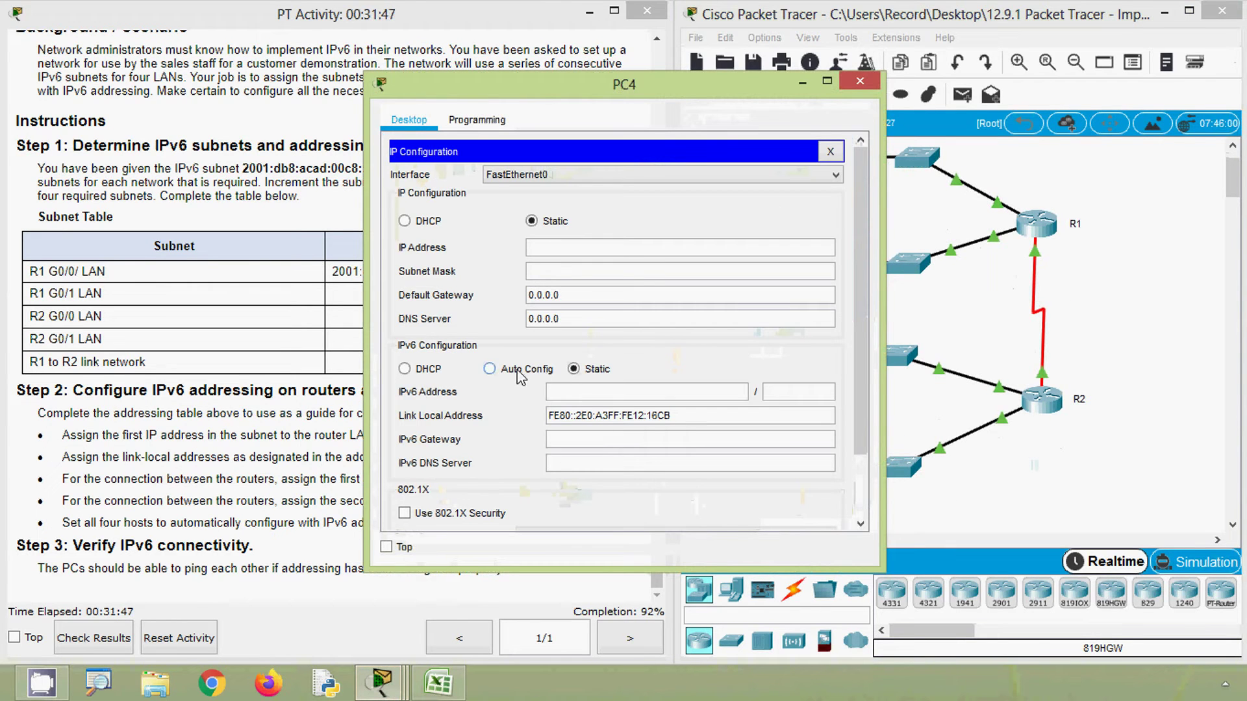
{"action": "left_click", "coordinate": [523, 371]}
{"action": "left_click", "coordinate": [860, 83]}
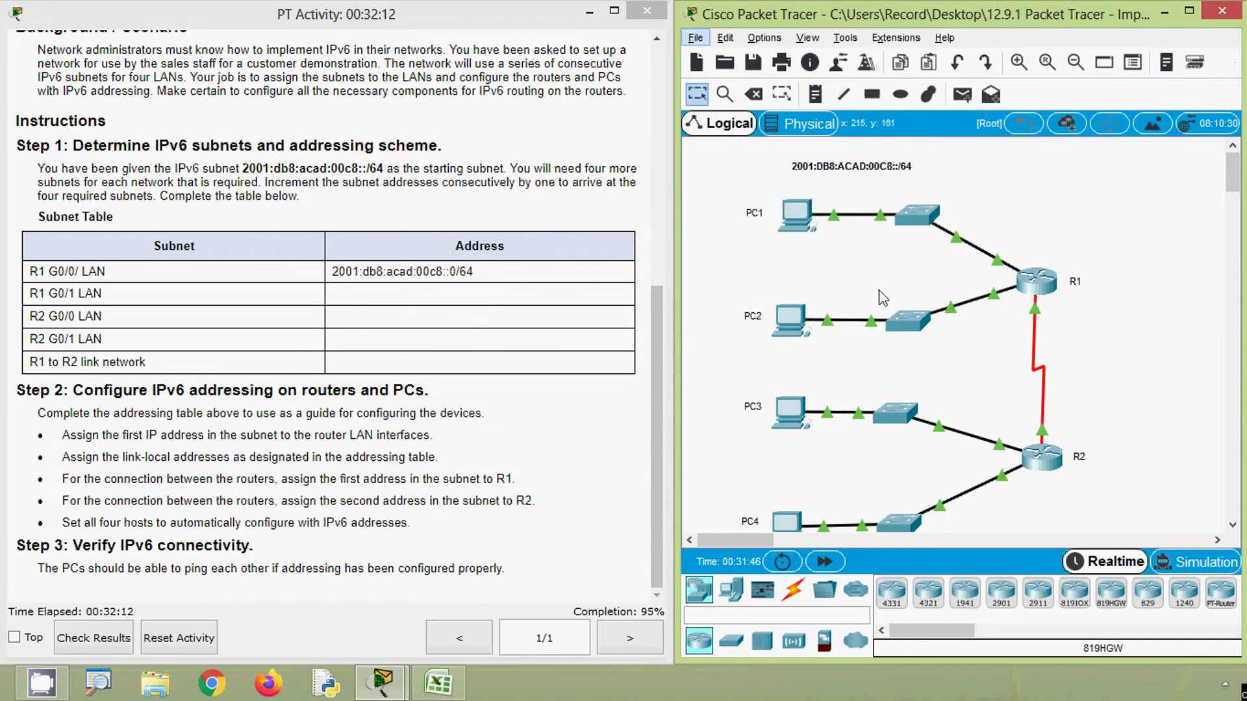
Step: Check PC1's IP Configuration for an automatically assigned IPv6 address and gateway, and close its window
{"action": "left_click", "coordinate": [805, 221]}
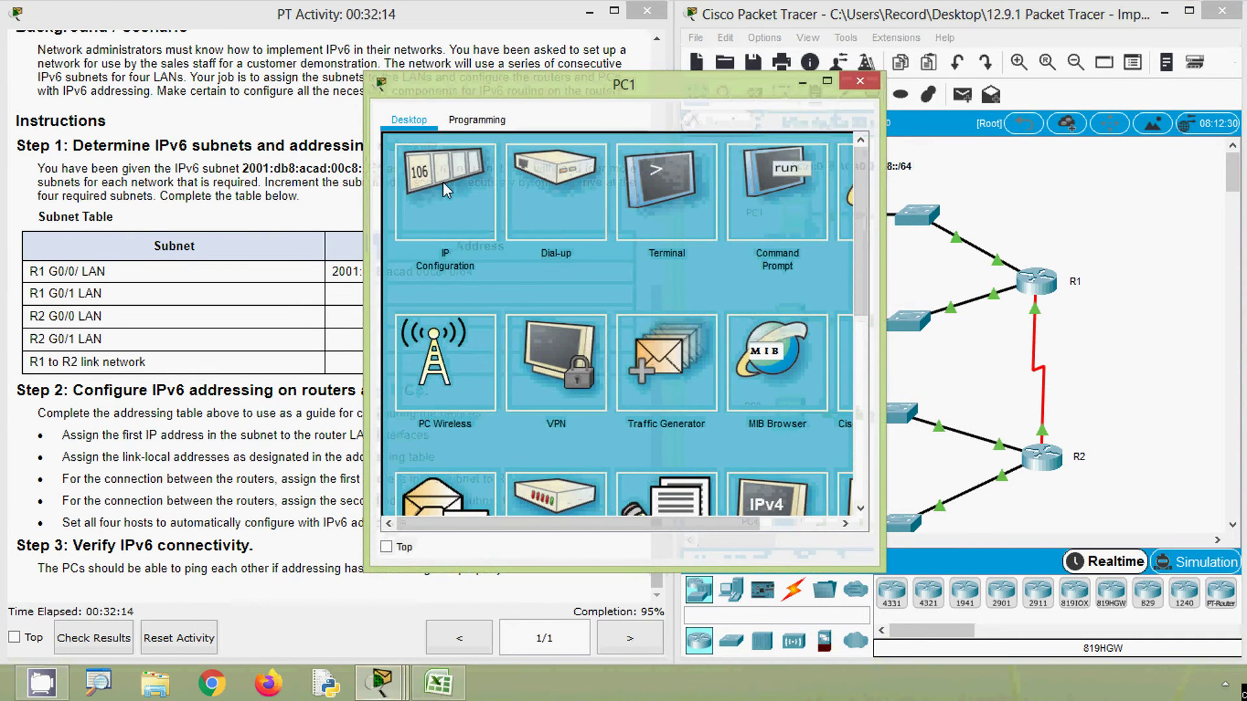
{"action": "left_click", "coordinate": [446, 181]}
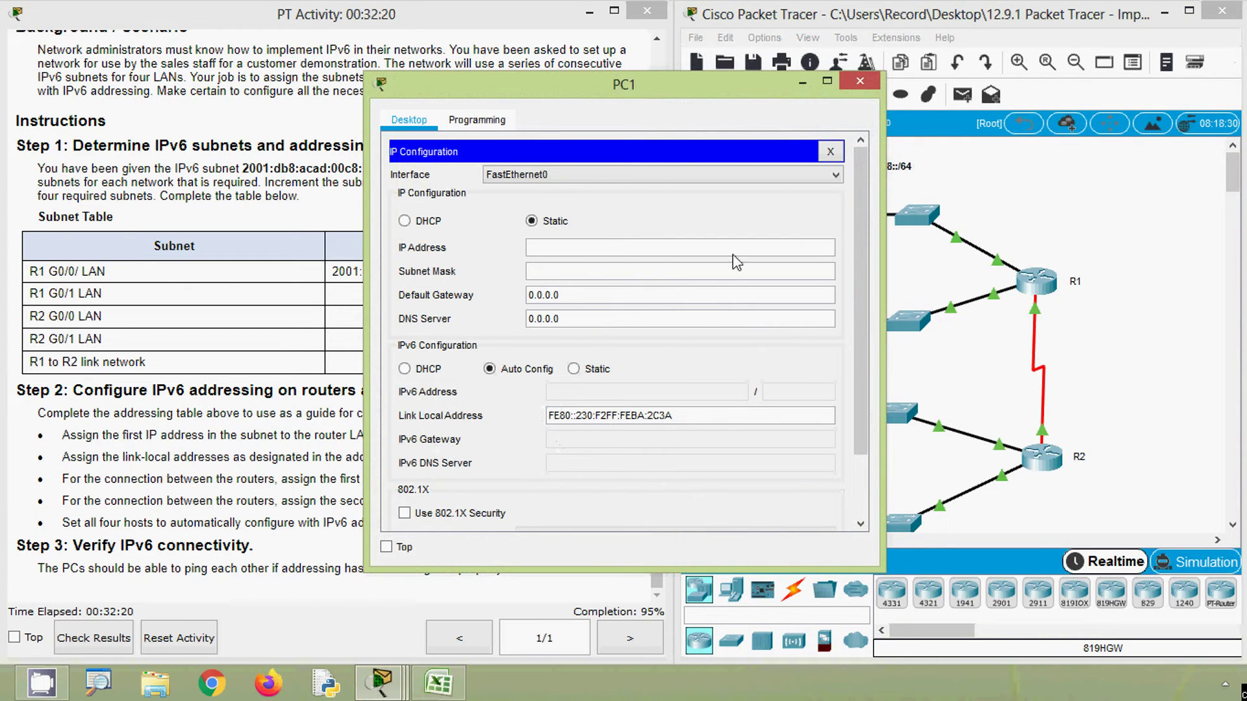
{"action": "left_click", "coordinate": [849, 85]}
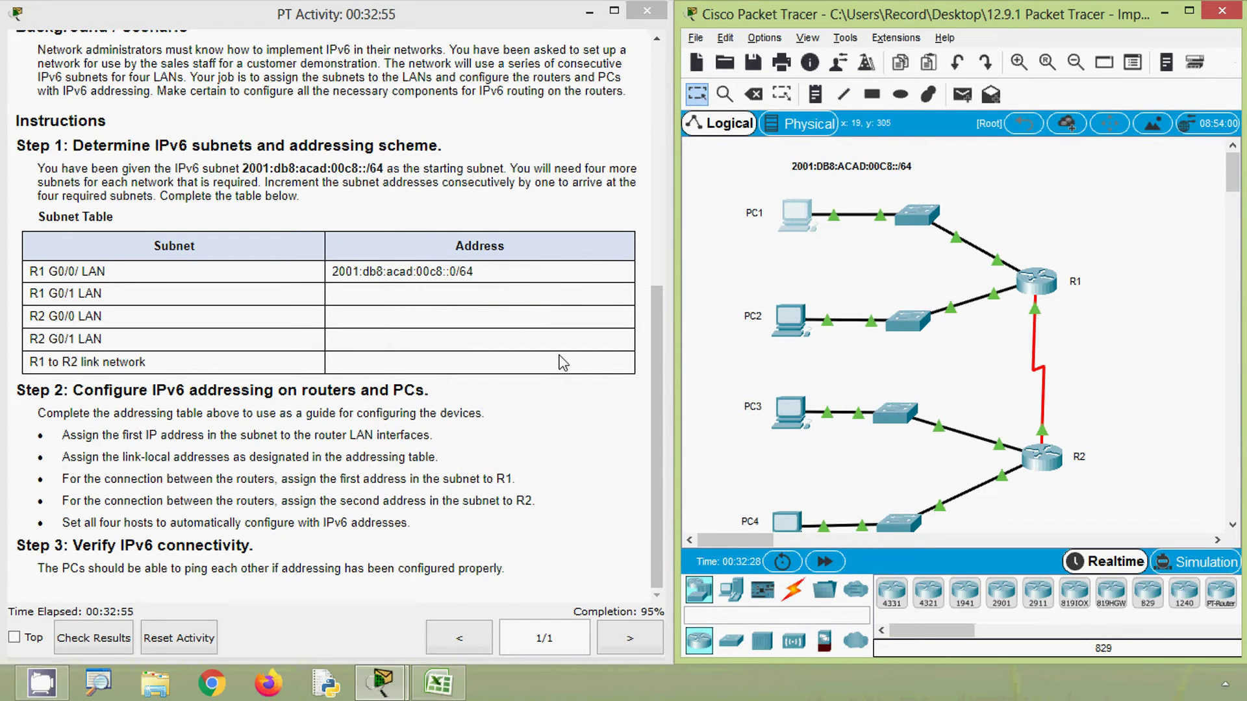
Step: Leave interface configuration mode on R1, enable IPv6 routing with ipv6 unicast-routing, and close the router's window
{"action": "key", "text": "alt"}
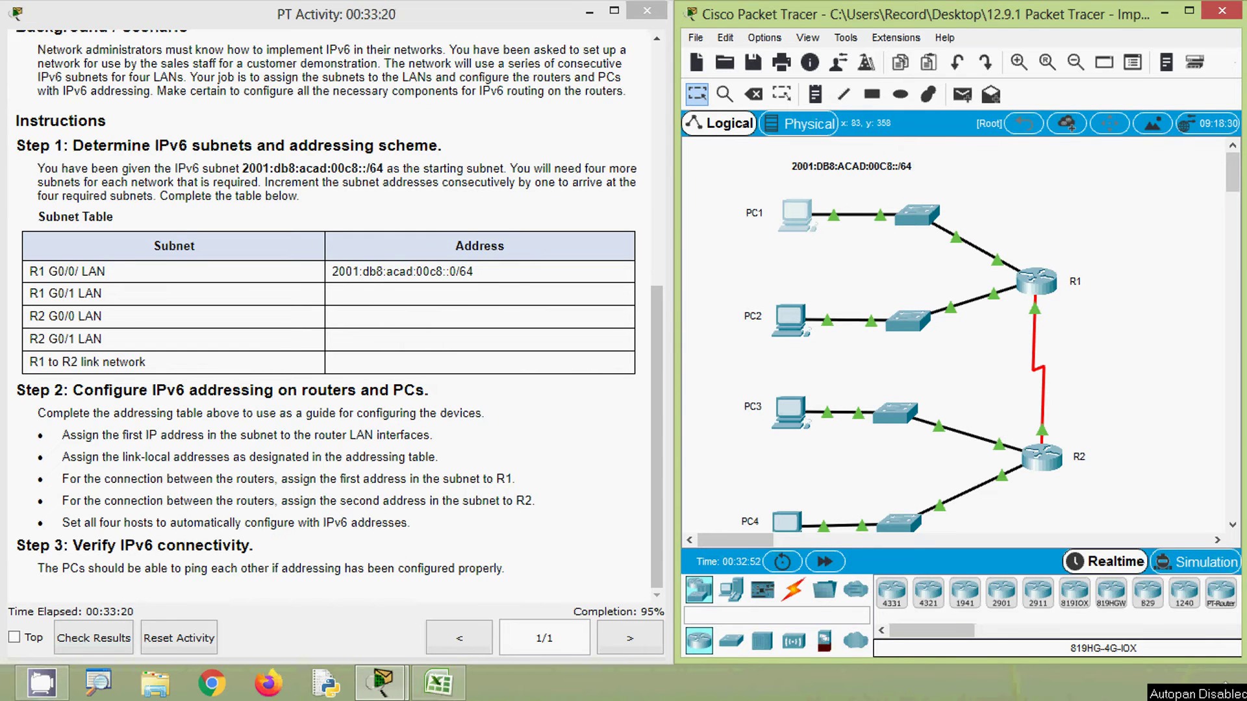
{"action": "left_click", "coordinate": [1037, 294]}
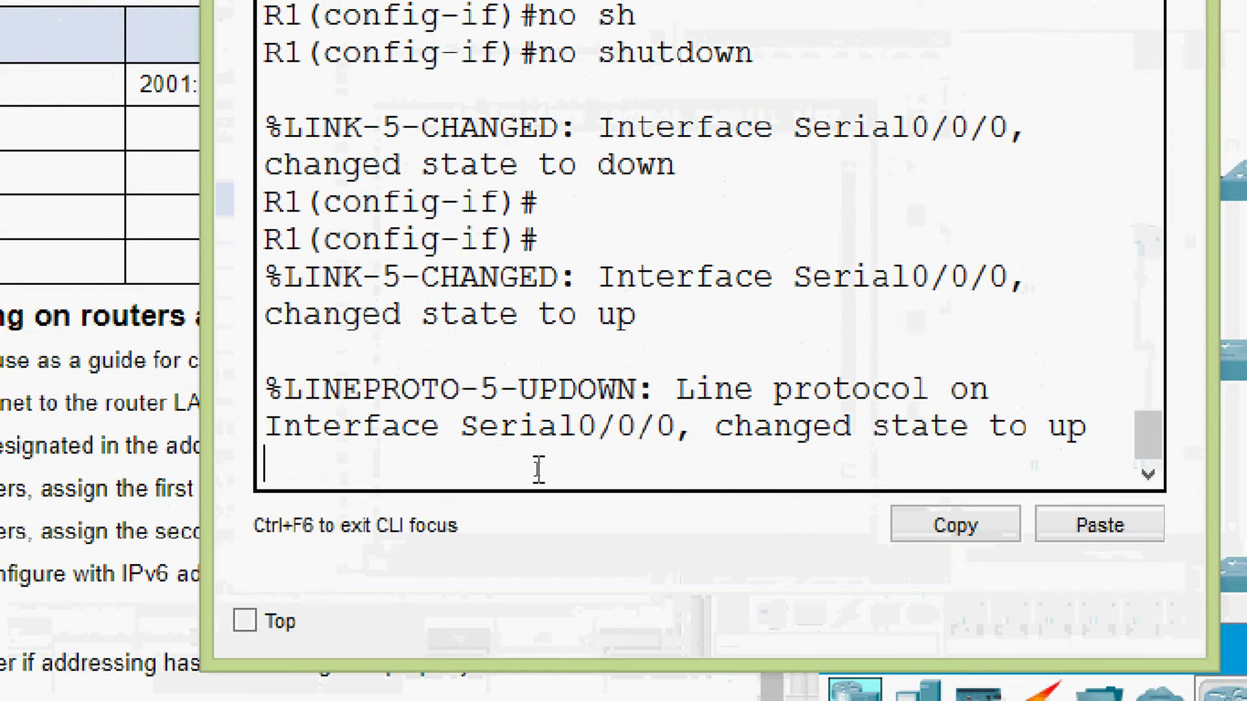
{"action": "key", "text": "Return"}
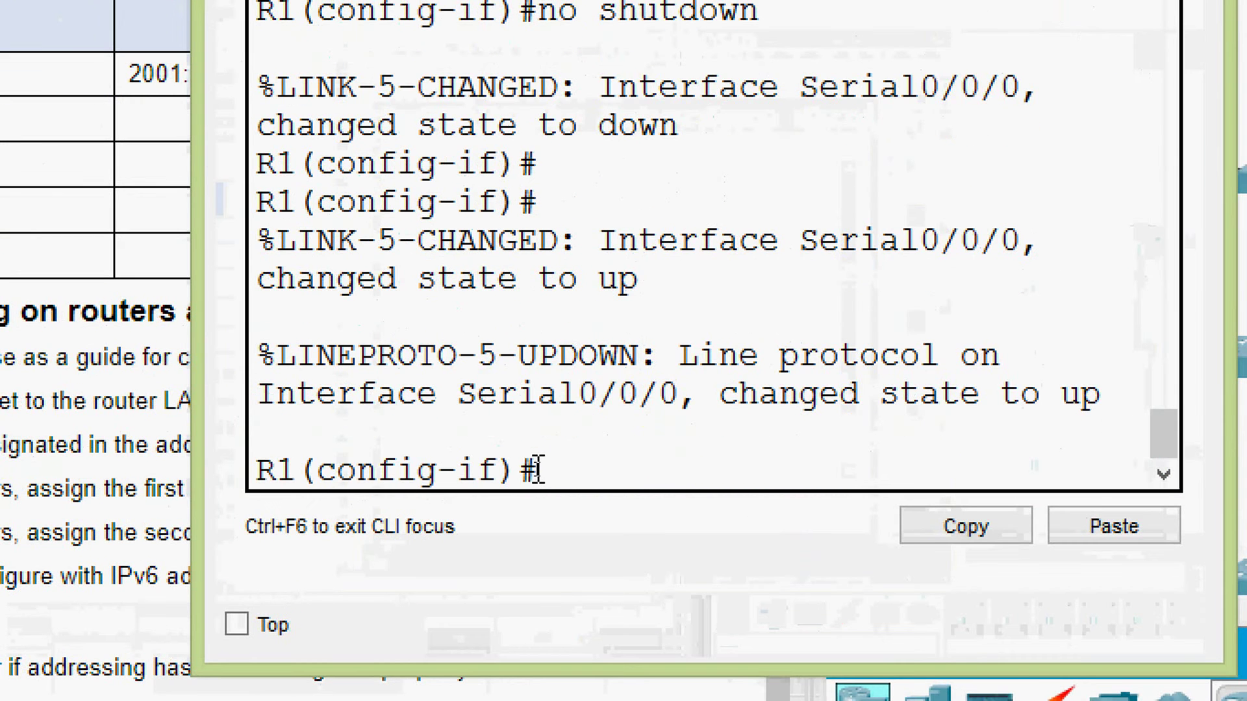
{"action": "type", "text": "exit"}
{"action": "key", "text": "Return"}
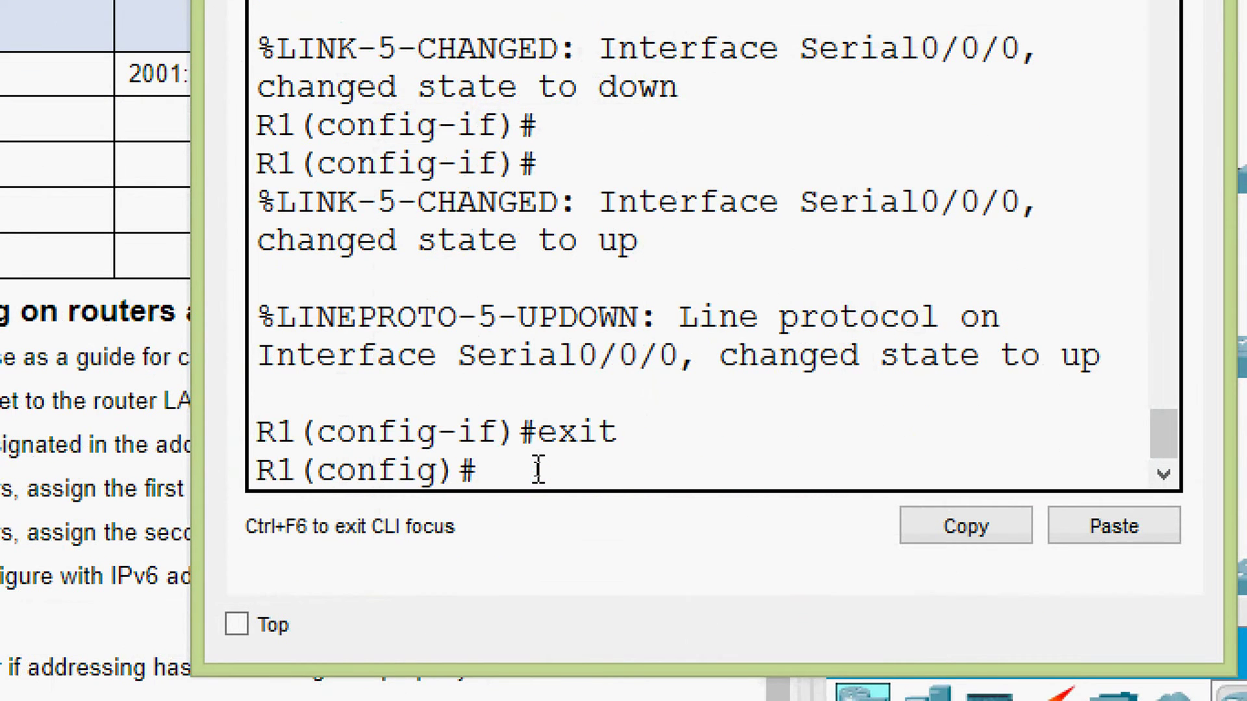
{"action": "type", "text": "ipv"}
{"action": "key", "text": "Tab"}
{"action": "type", "text": "uni"}
{"action": "key", "text": "Tab"}
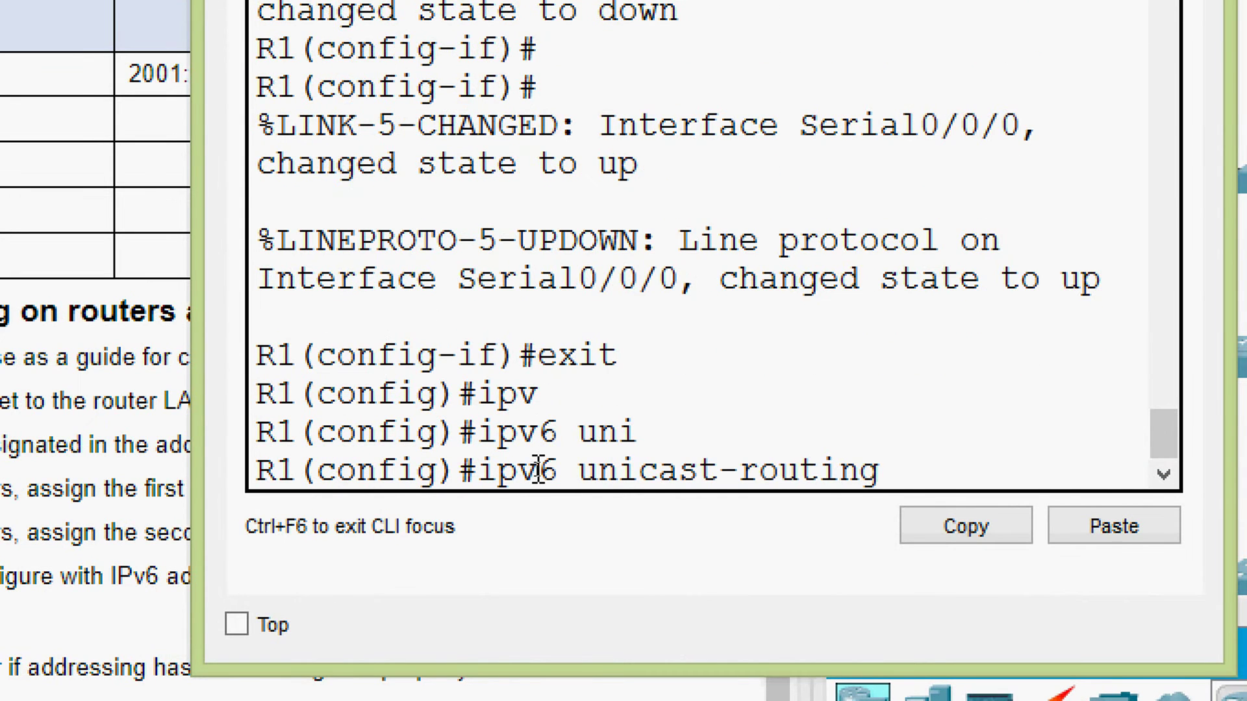
{"action": "key", "text": "Return"}
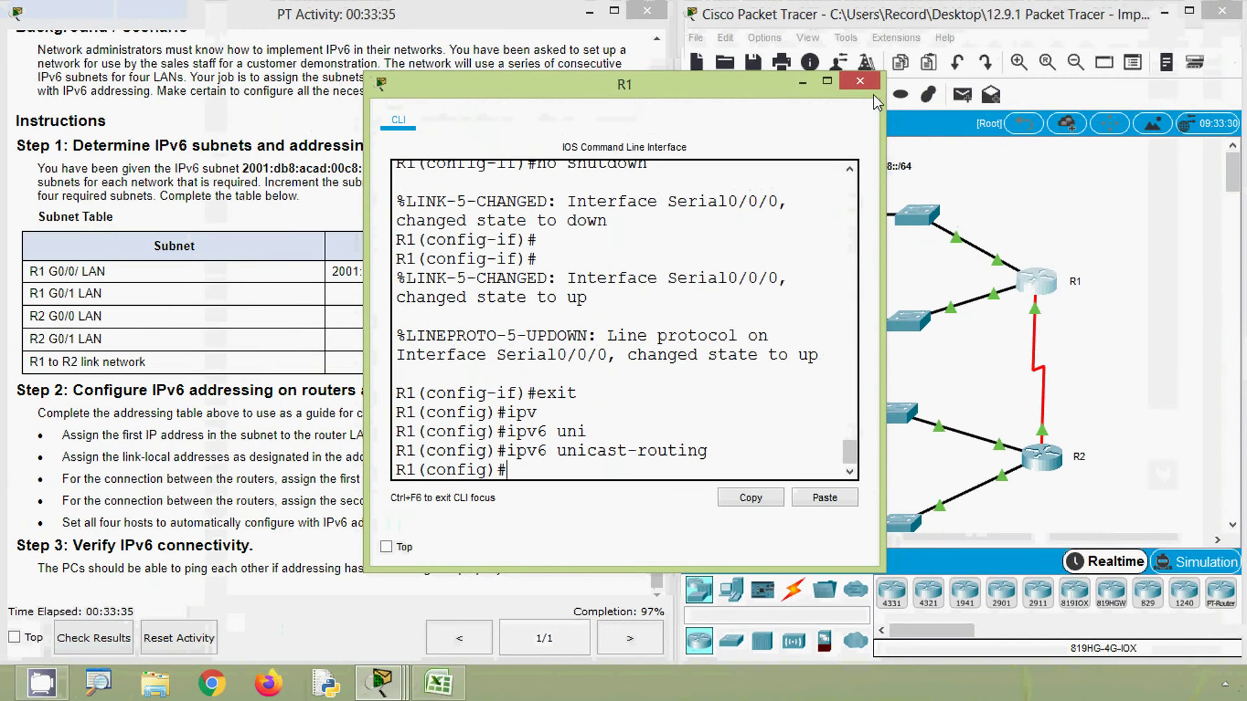
{"action": "left_click", "coordinate": [876, 104]}
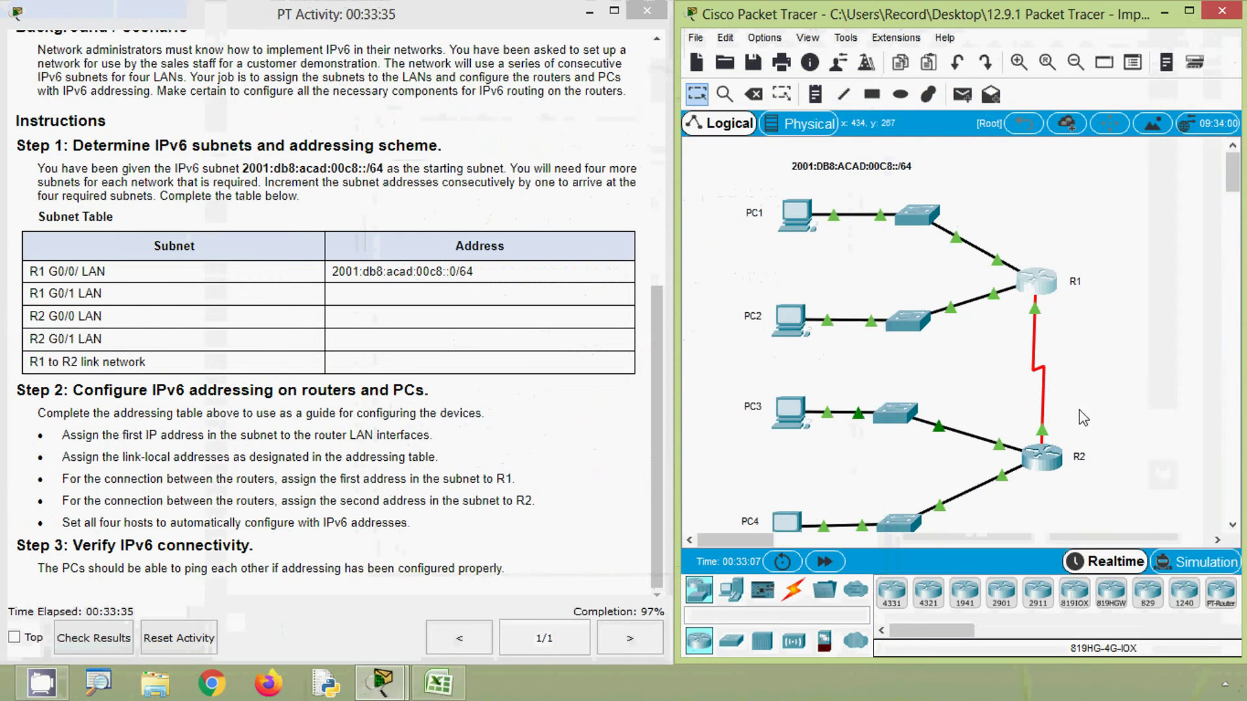
Step: Leave interface configuration mode on R2, enable IPv6 routing with ipv6 unicast-routing, and close the router's window
{"action": "left_click", "coordinate": [1047, 462]}
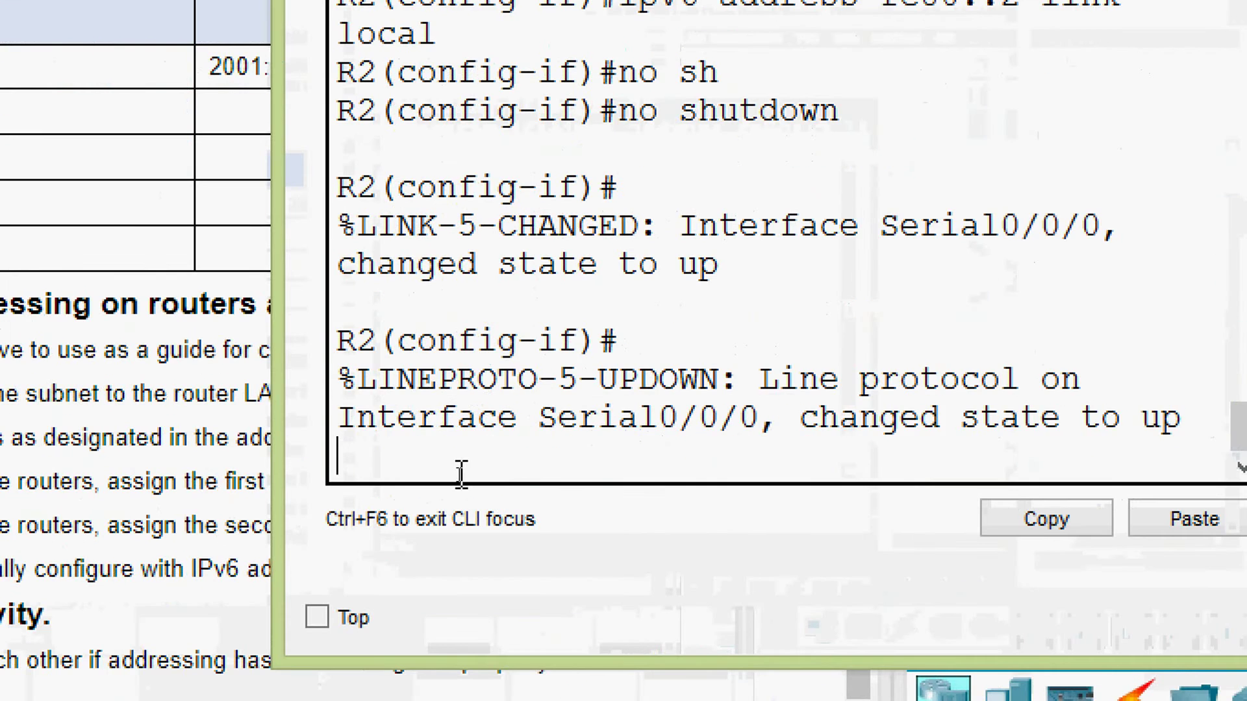
{"action": "key", "text": "Return"}
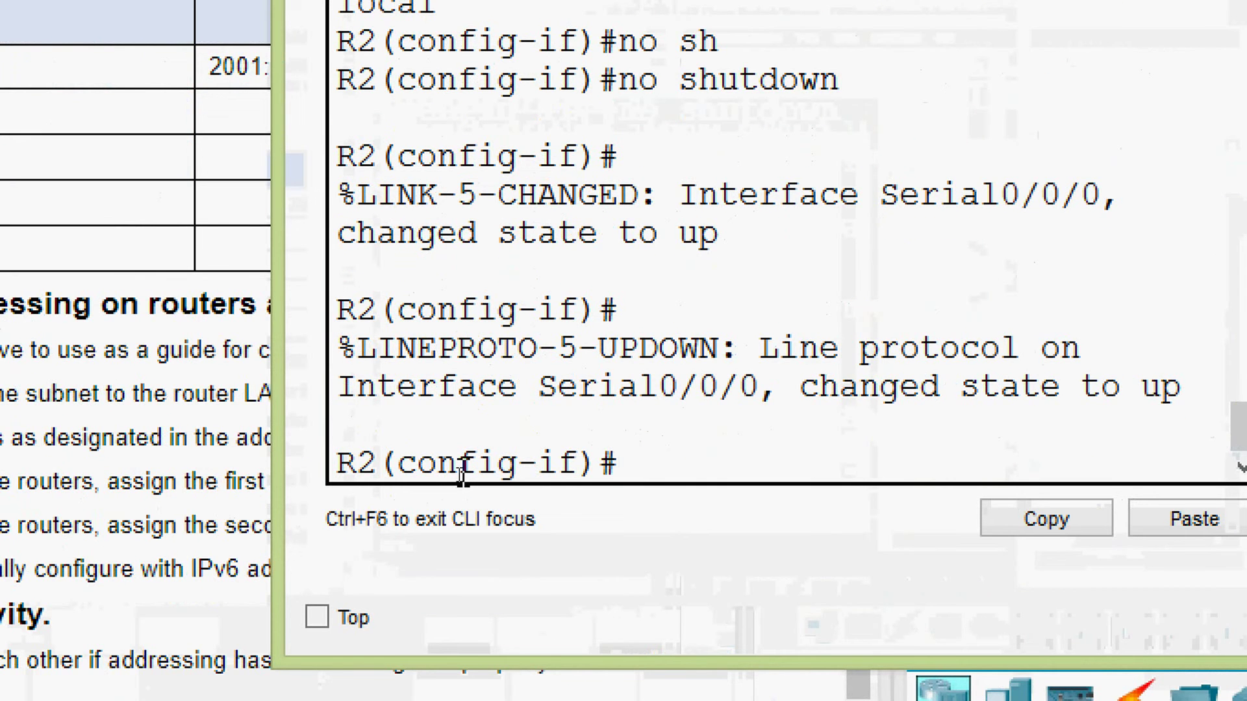
{"action": "type", "text": "exit"}
{"action": "key", "text": "Return"}
{"action": "key", "text": "Return"}
{"action": "key", "text": "Return"}
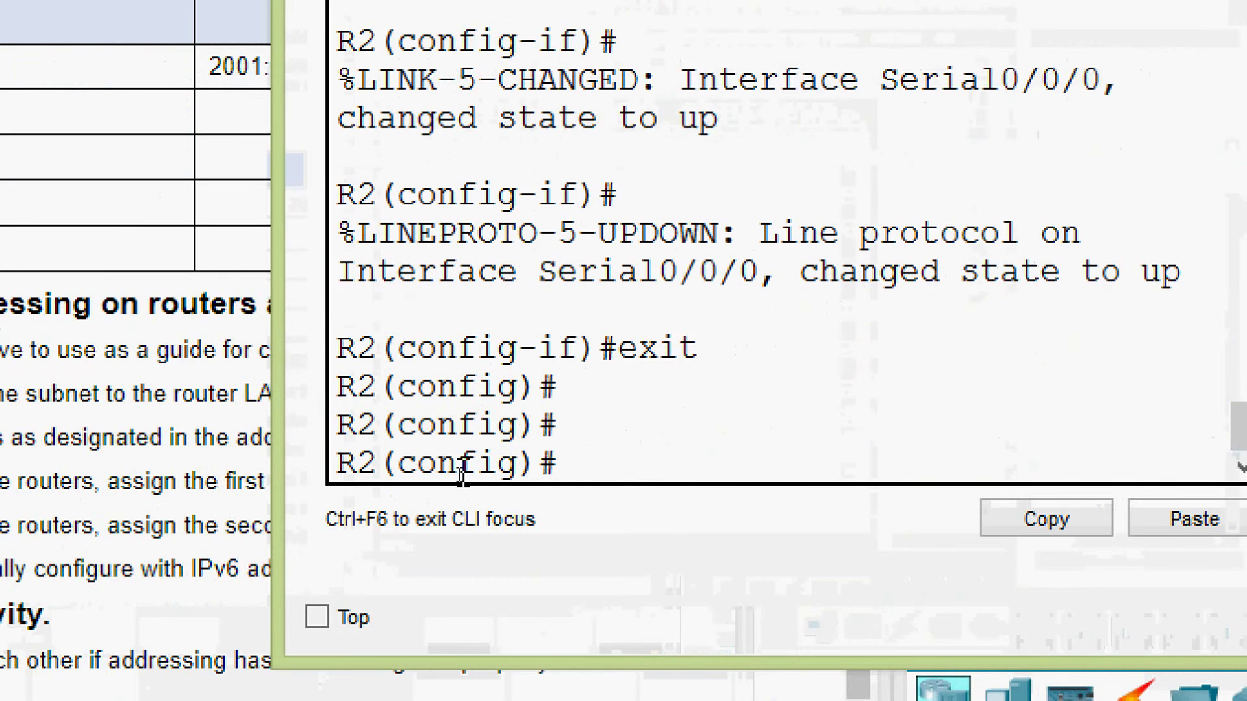
{"action": "key", "text": "Return"}
{"action": "type", "text": "ip"}
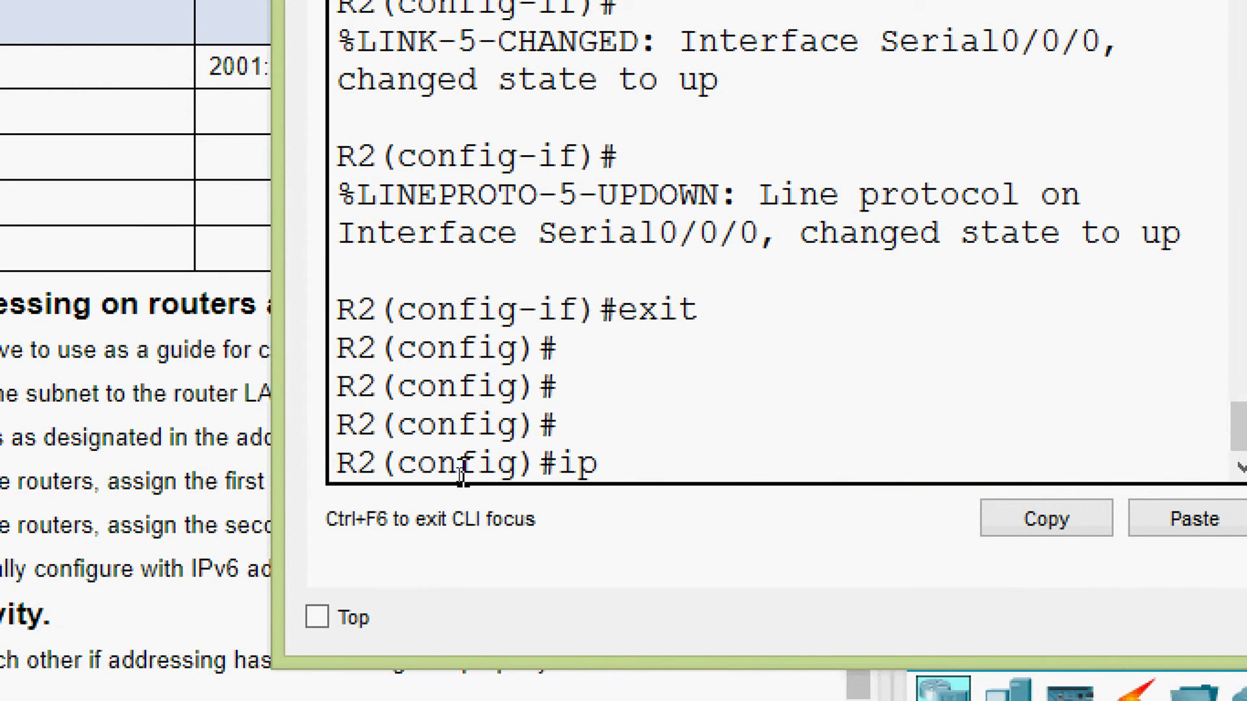
{"action": "type", "text": "v"}
{"action": "key", "text": "Tab"}
{"action": "type", "text": "uni"}
{"action": "key", "text": "Tab"}
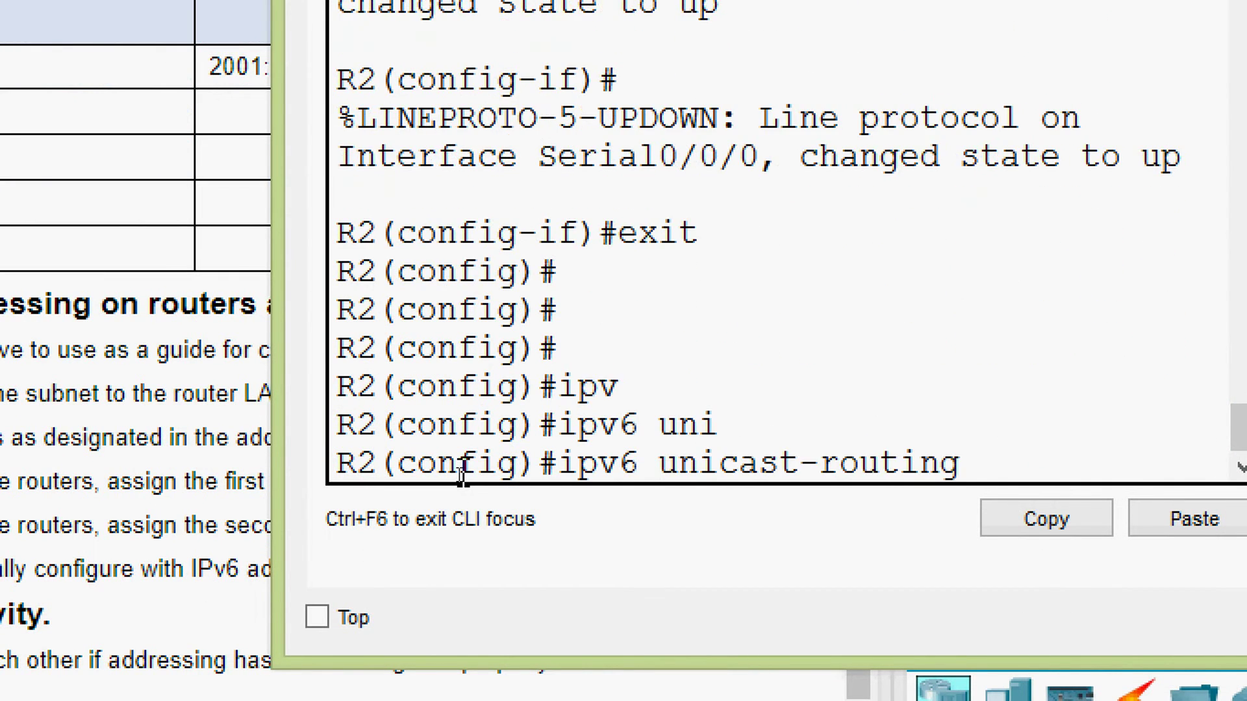
{"action": "key", "text": "Return"}
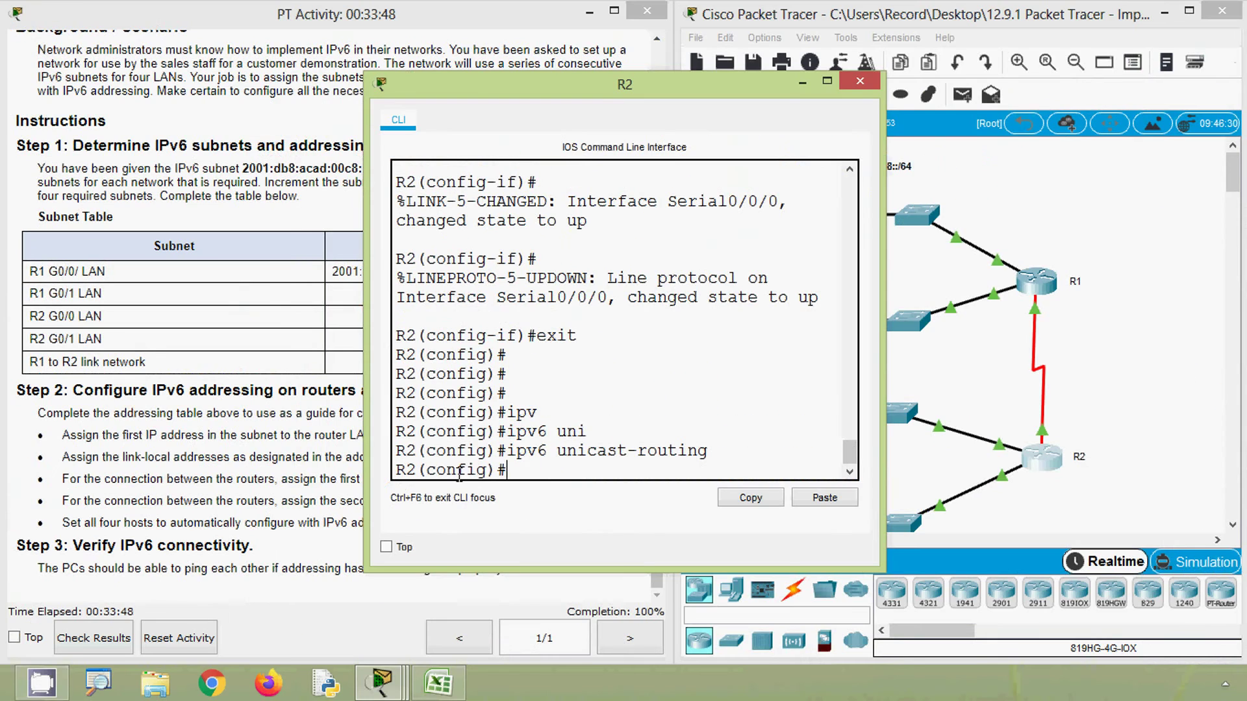
{"action": "left_click", "coordinate": [860, 80]}
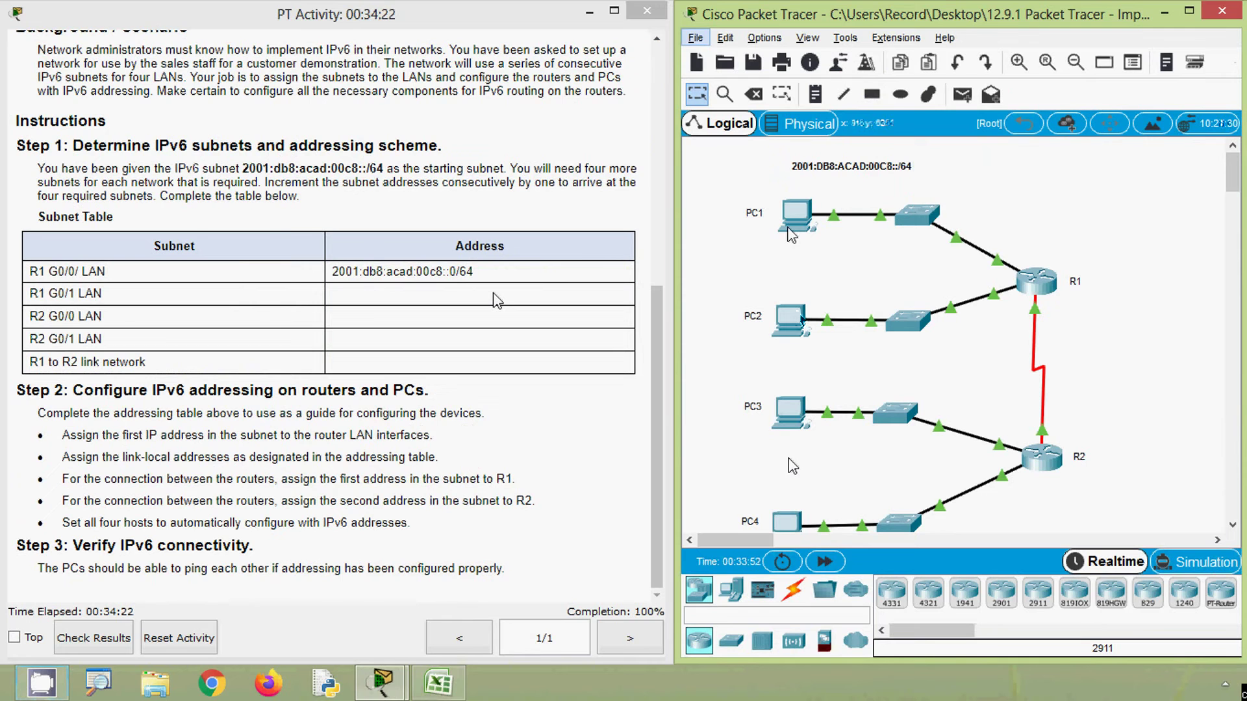
Step: Check the automatically assigned IPv6 address and gateway in the IP Configuration of PC1 and PC2, closing each window
{"action": "left_click", "coordinate": [794, 217]}
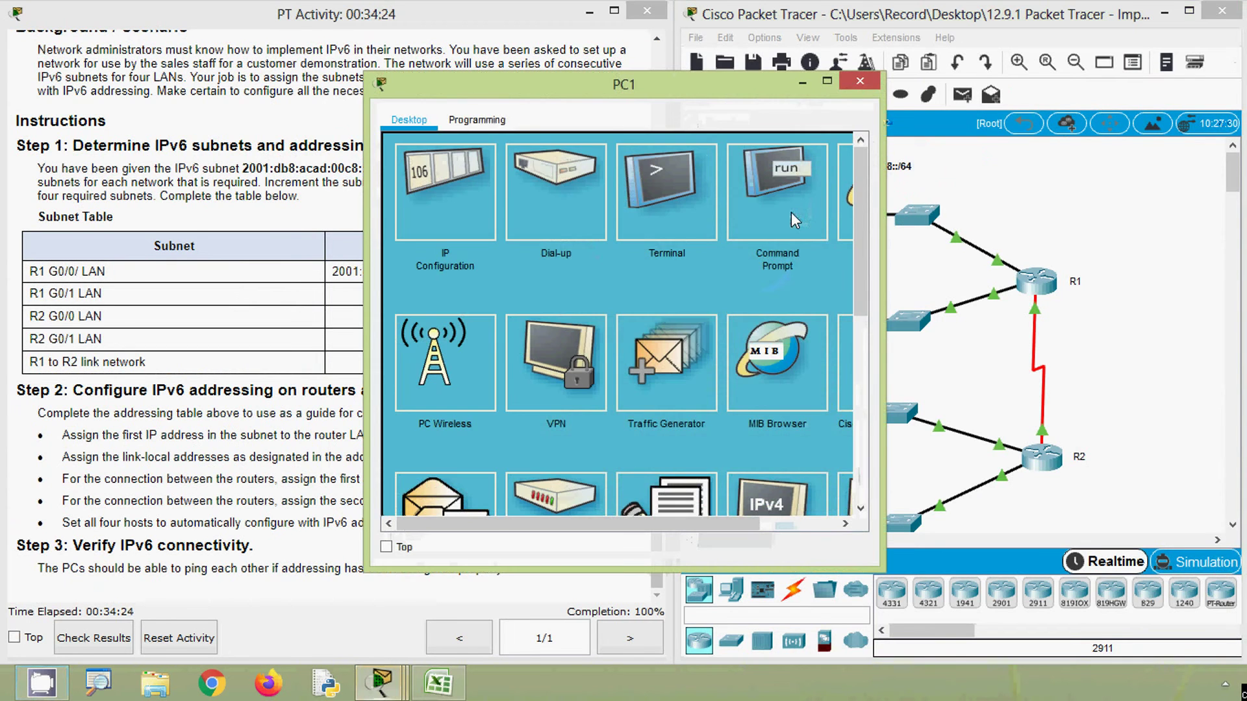
{"action": "left_click", "coordinate": [437, 214]}
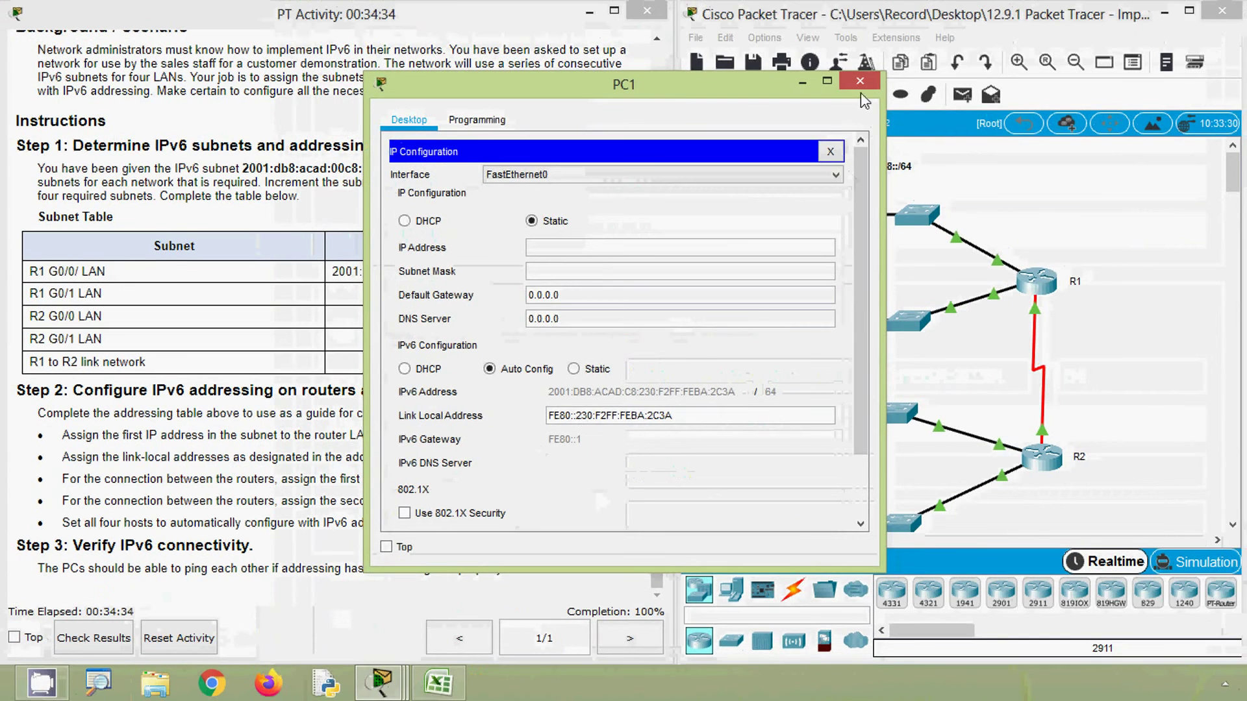
{"action": "left_click", "coordinate": [789, 321]}
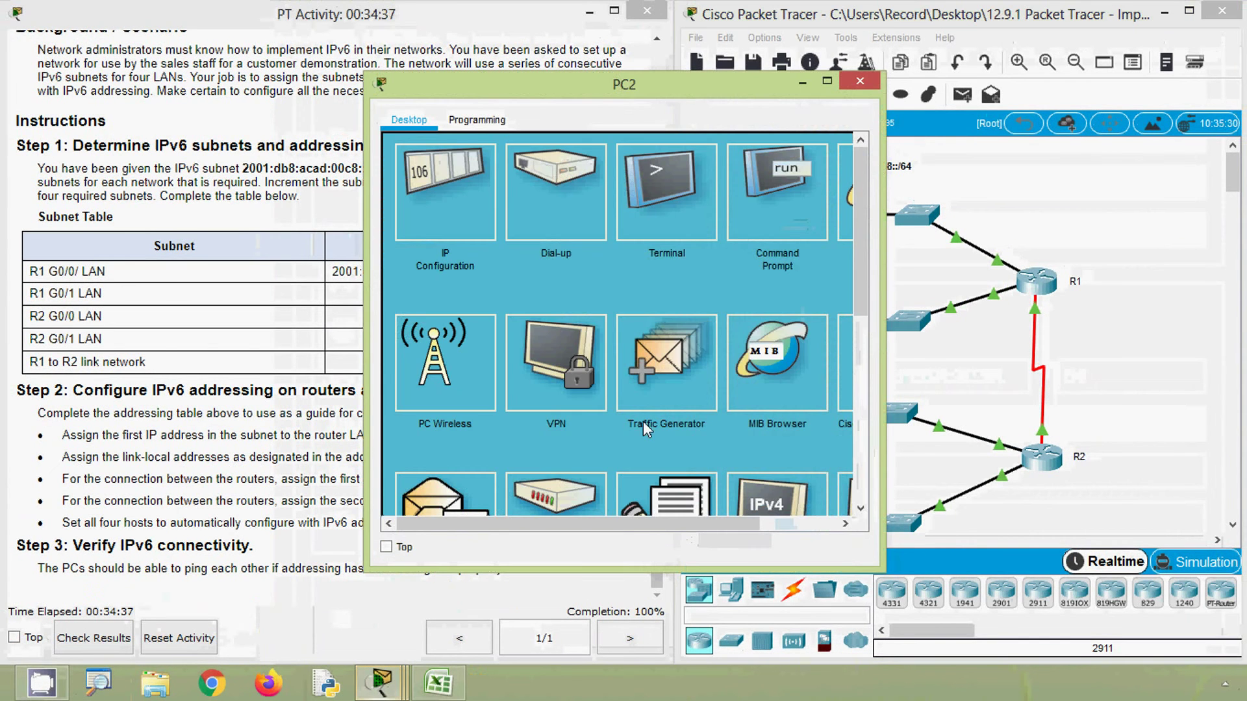
{"action": "left_click", "coordinate": [486, 269]}
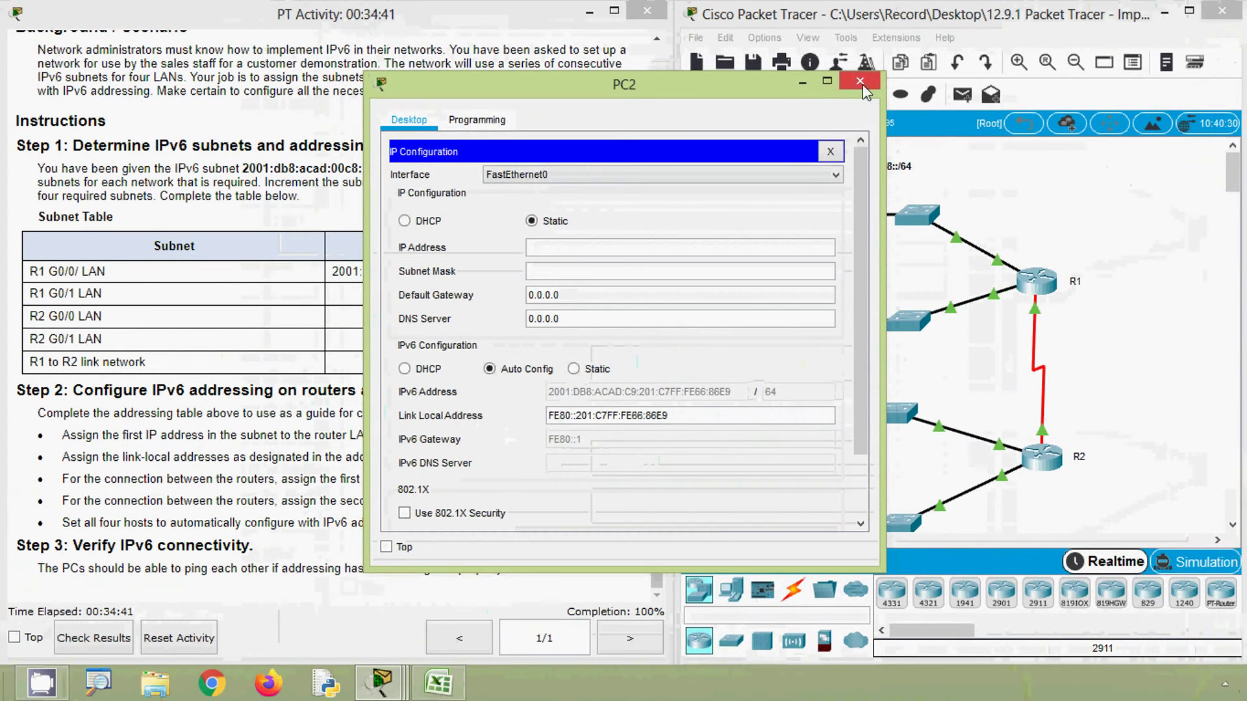
{"action": "left_click", "coordinate": [862, 87]}
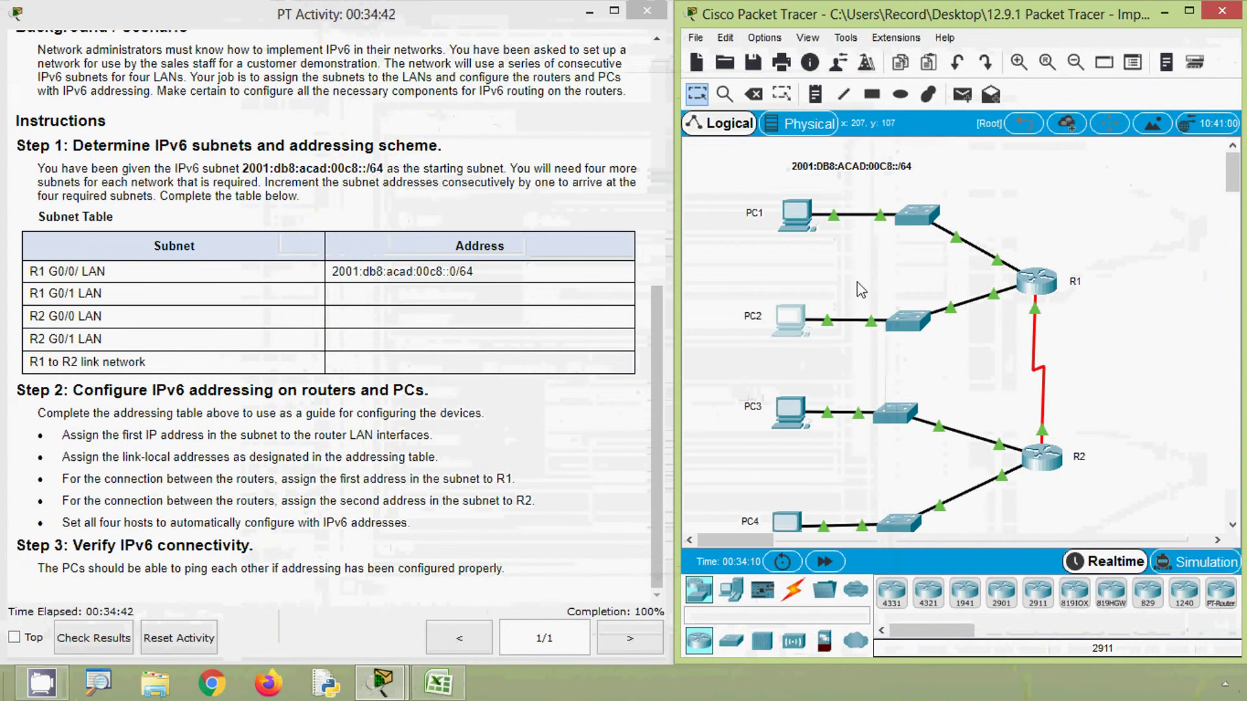
Step: Check the automatically assigned IPv6 address and gateway in the IP Configuration of PC3 and PC4, closing each window
{"action": "left_click", "coordinate": [800, 418]}
{"action": "left_click", "coordinate": [449, 200]}
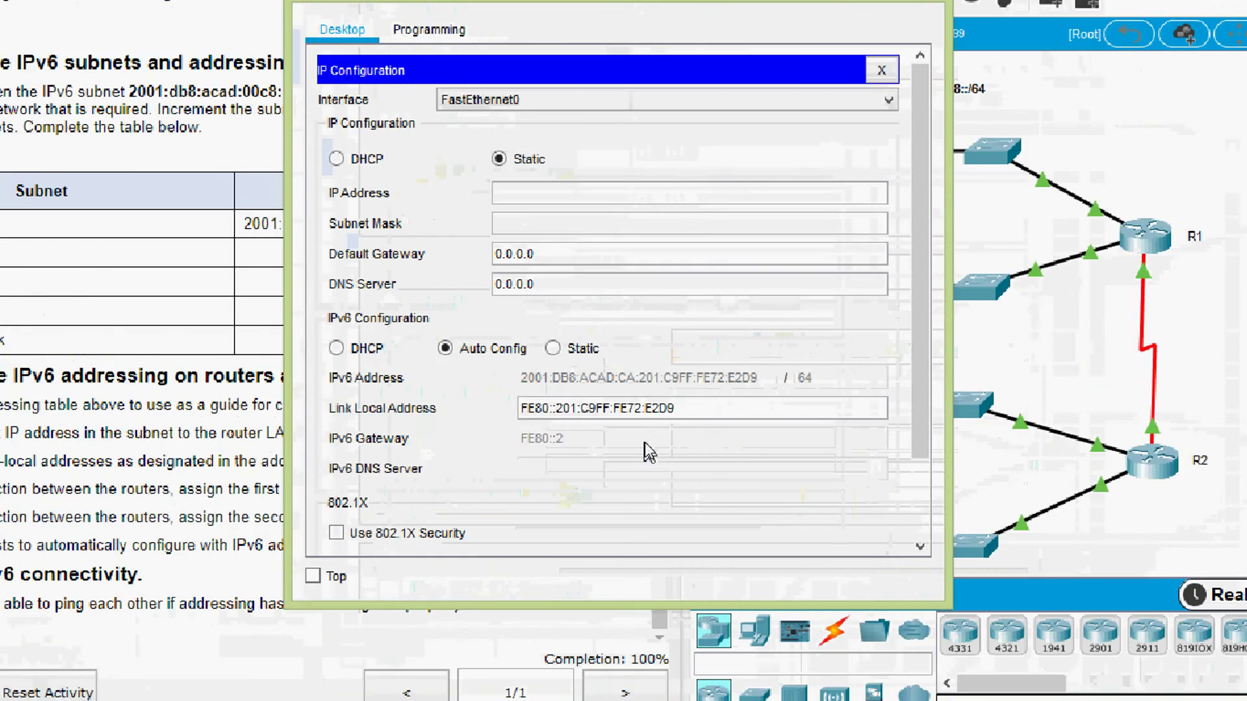
{"action": "left_click", "coordinate": [856, 92]}
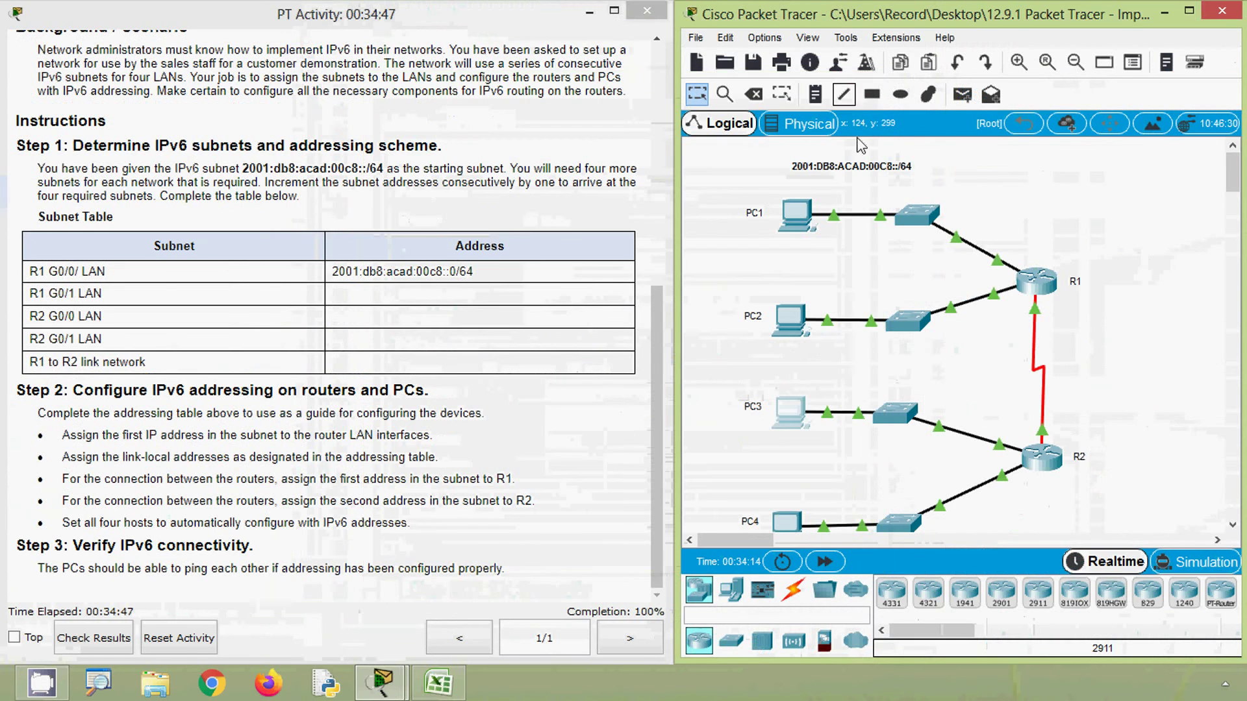
{"action": "left_click", "coordinate": [787, 521]}
{"action": "left_click", "coordinate": [426, 193]}
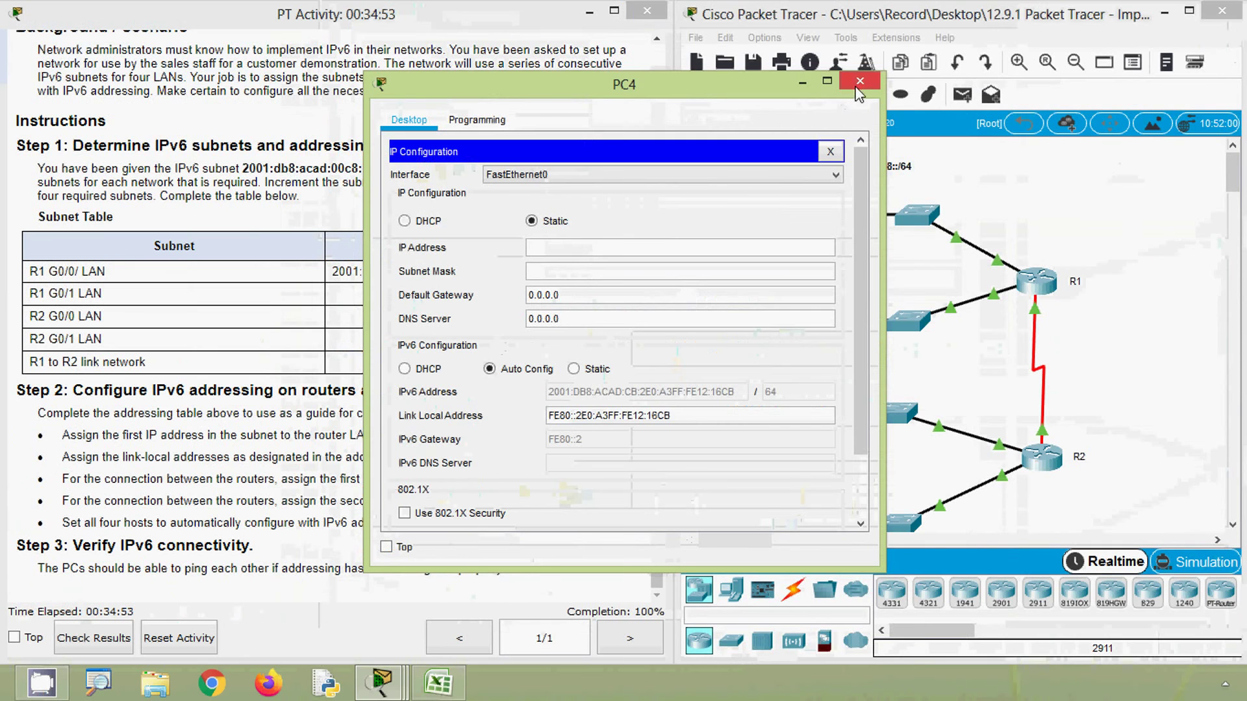
{"action": "left_click", "coordinate": [860, 82]}
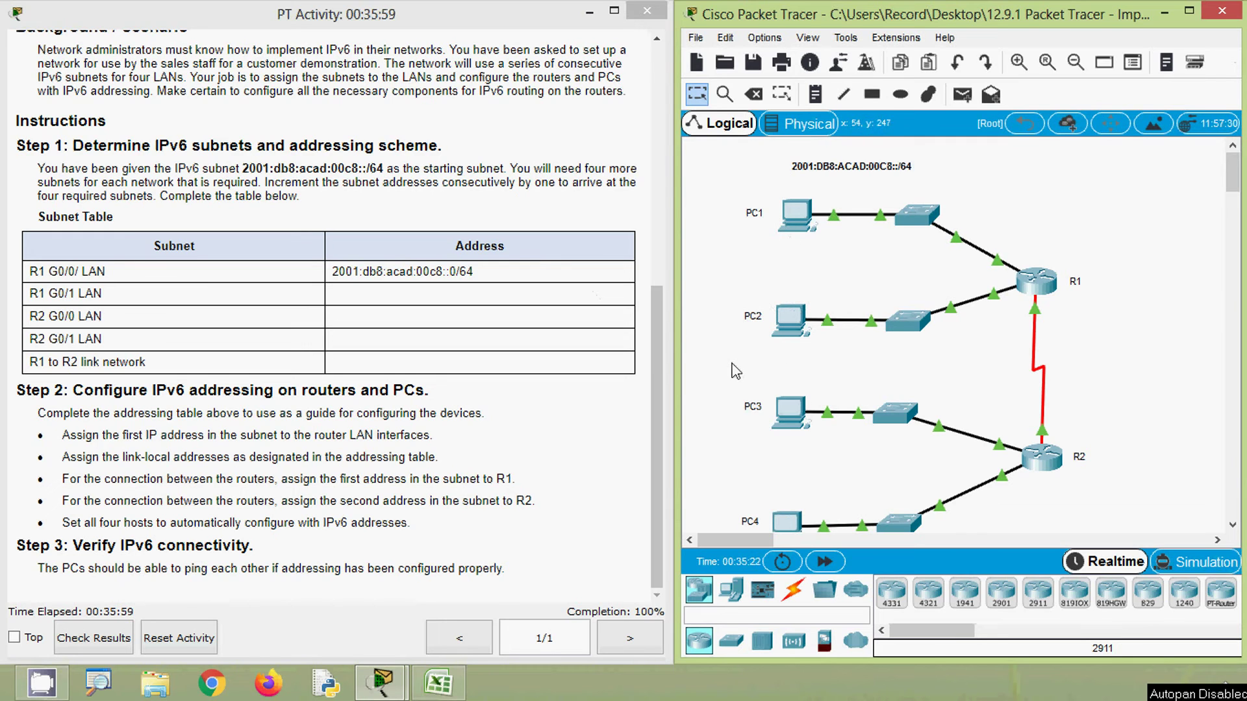
Step: Run ipv6config in PC2's Command Prompt and widen the window so each address fits on one line
{"action": "left_click", "coordinate": [789, 322]}
{"action": "left_click", "coordinate": [762, 214]}
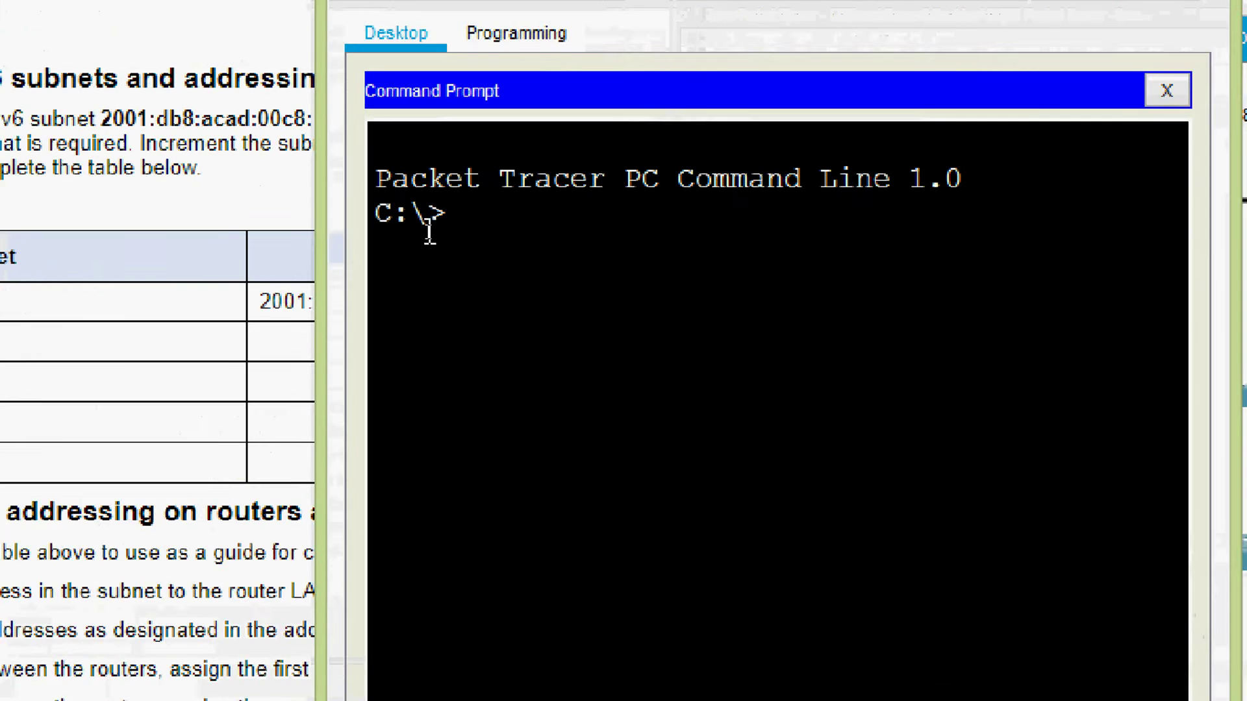
{"action": "type", "text": "ipv"}
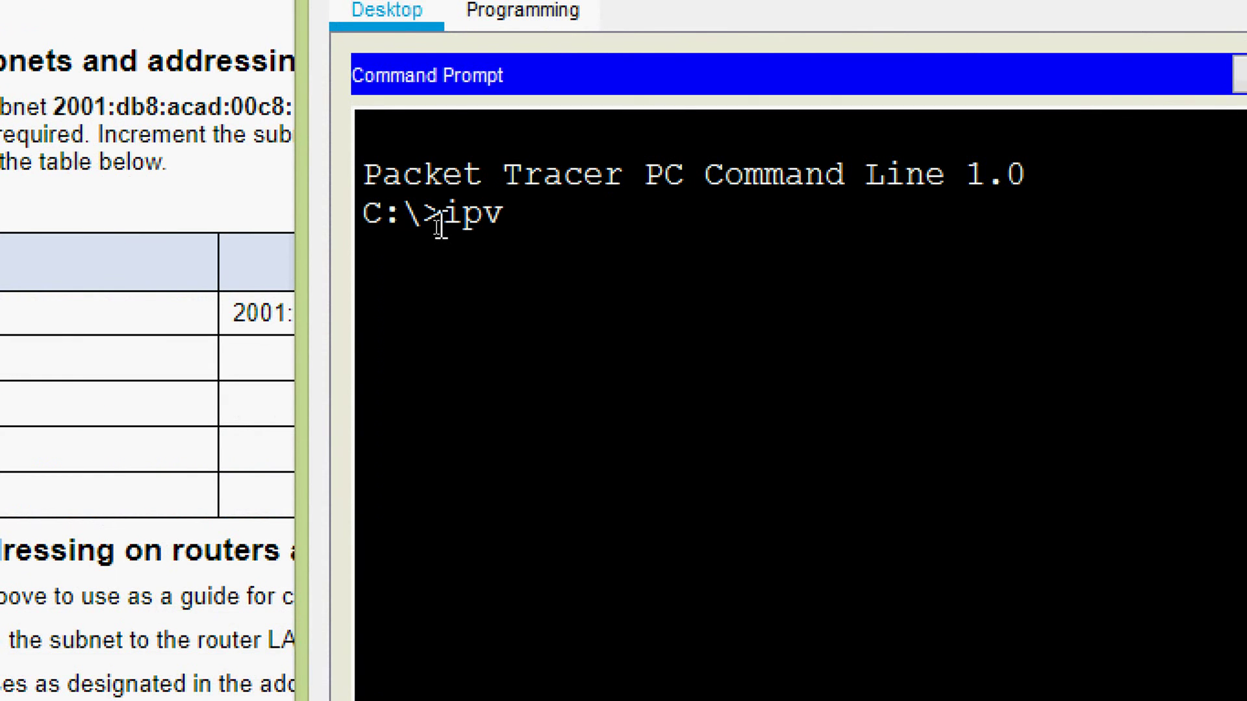
{"action": "type", "text": "6config"}
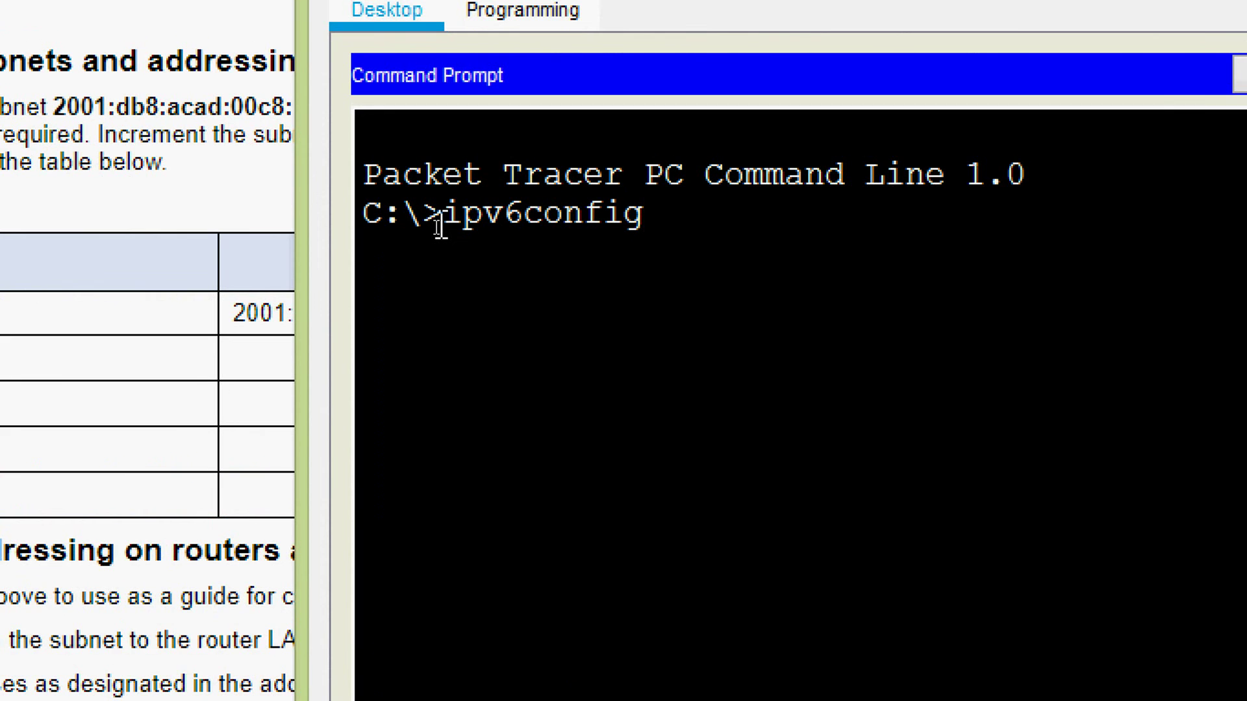
{"action": "key", "text": "Return"}
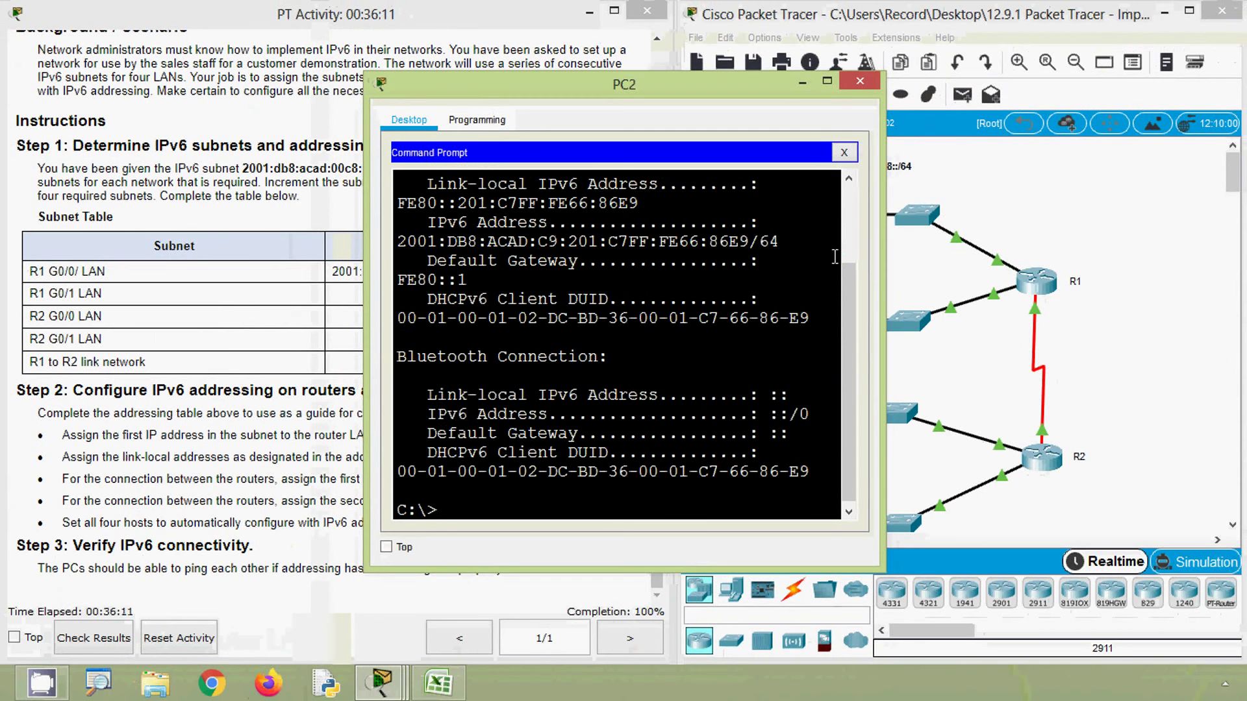
{"action": "left_click_drag", "start_coordinate": [882, 273], "coordinate": [1189, 274]}
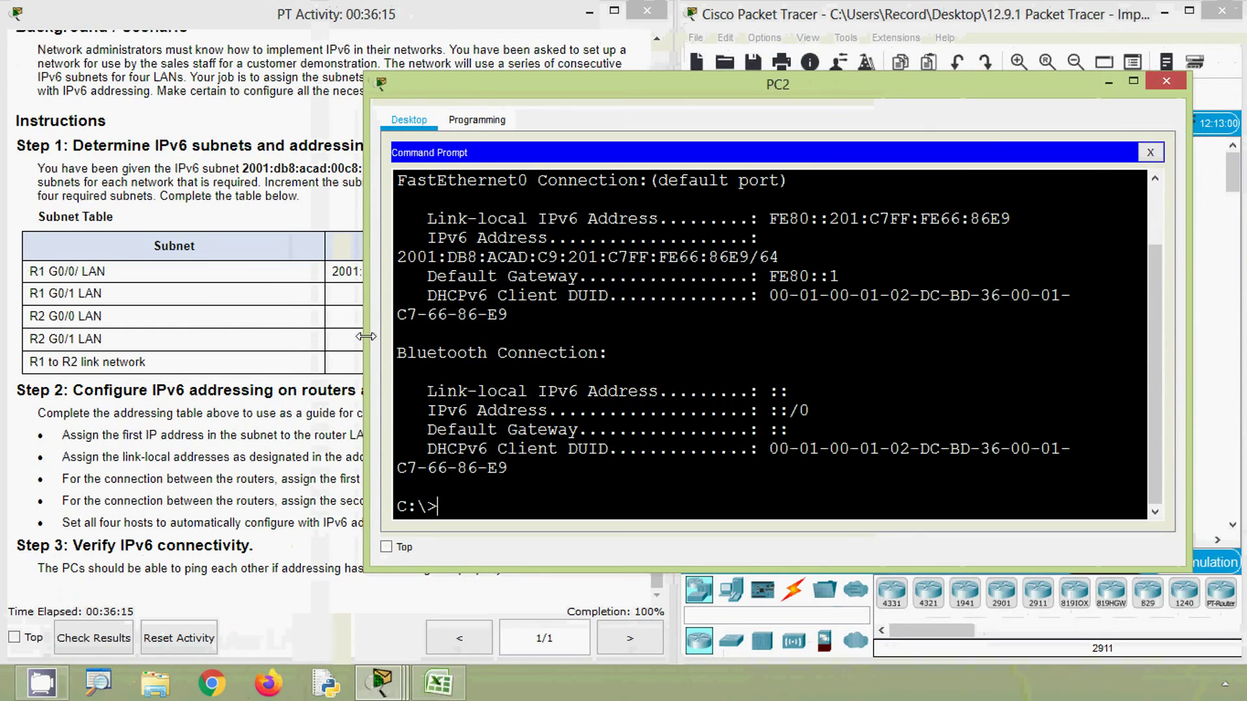
{"action": "left_click_drag", "start_coordinate": [366, 336], "coordinate": [268, 337]}
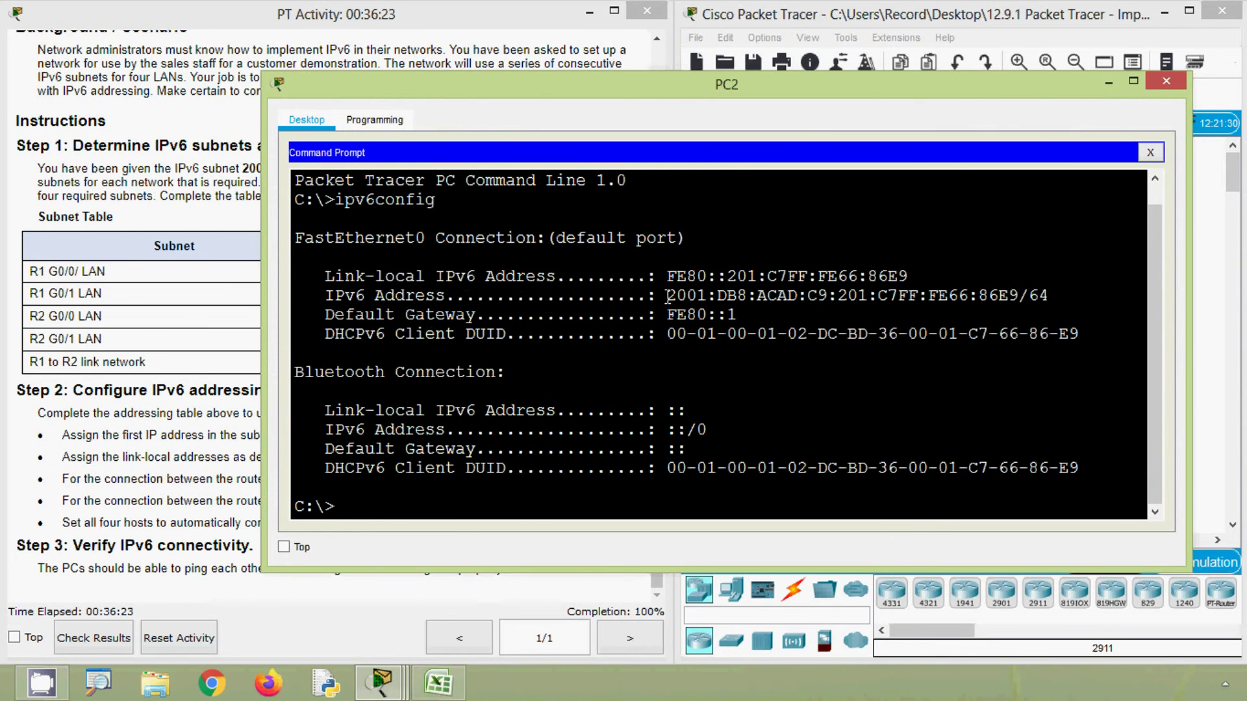
Step: Copy PC2's global IPv6 address from the ipv6config output without the /64 prefix length, and close PC2's window
{"action": "left_click_drag", "start_coordinate": [667, 296], "coordinate": [1018, 298]}
{"action": "key", "text": "ctrl+c"}
{"action": "right_click", "coordinate": [965, 300]}
{"action": "left_click", "coordinate": [980, 309]}
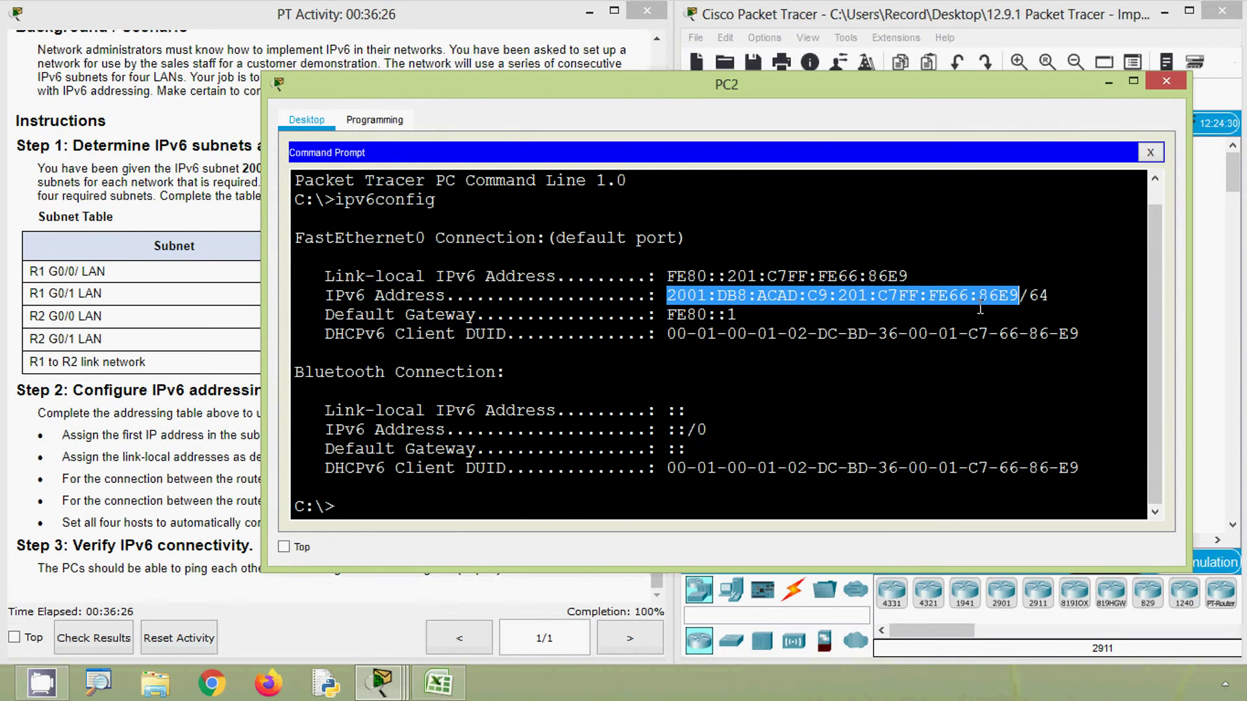
{"action": "left_click", "coordinate": [1168, 83]}
Step: Ping PC2 at 2001:DB8:ACAD:C9:201:C7FF:FE66:86E9 from PC1's Command Prompt, and widen the window to read the replies
{"action": "left_click", "coordinate": [791, 221]}
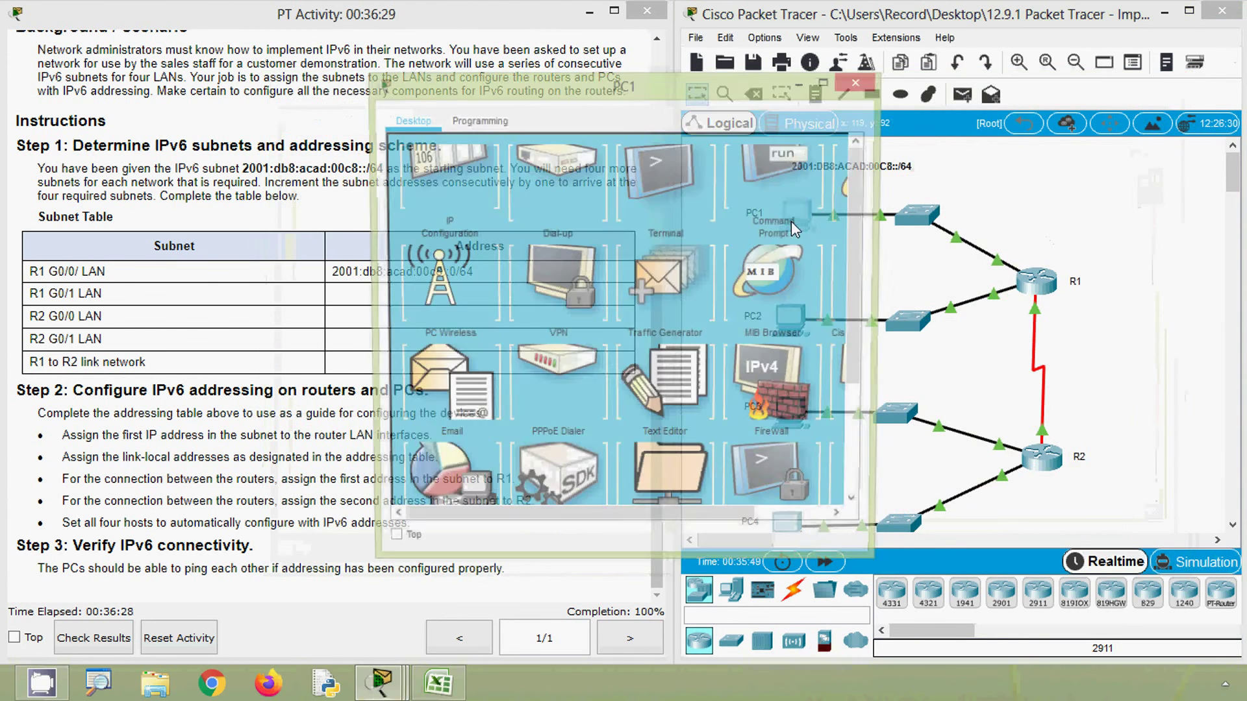
{"action": "left_click", "coordinate": [778, 204]}
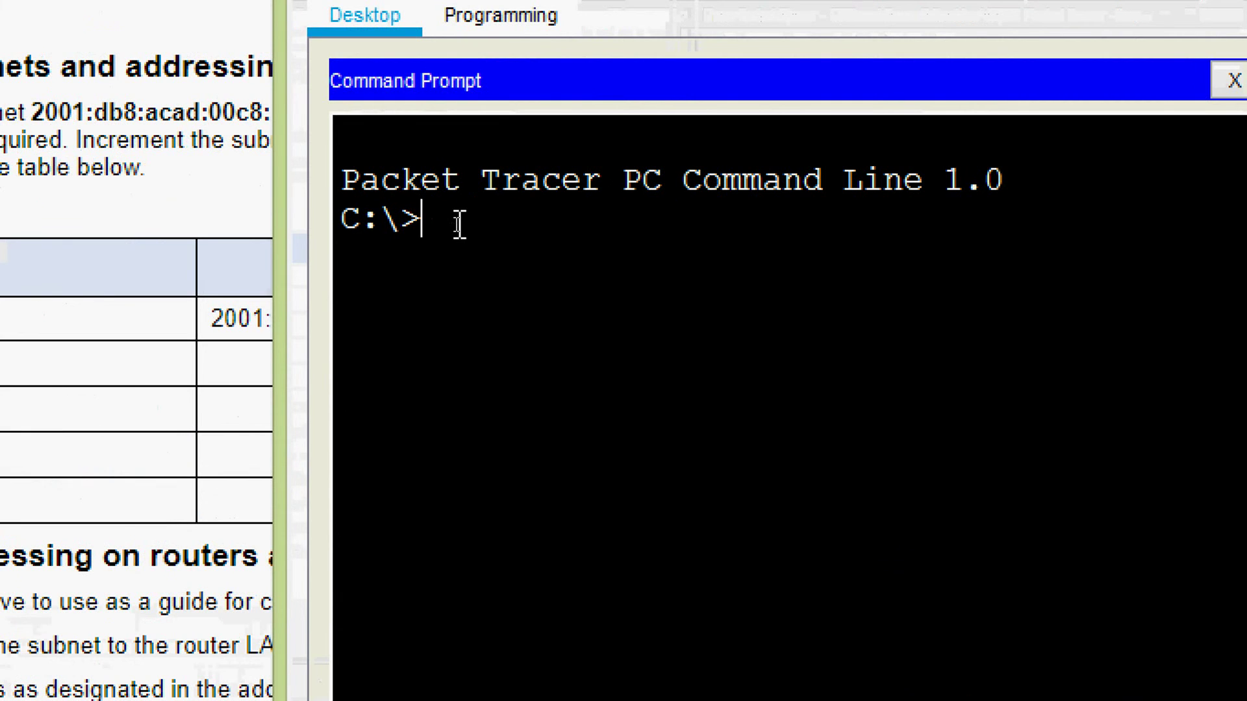
{"action": "type", "text": "ping"}
{"action": "right_click", "coordinate": [568, 228]}
{"action": "left_click", "coordinate": [612, 279]}
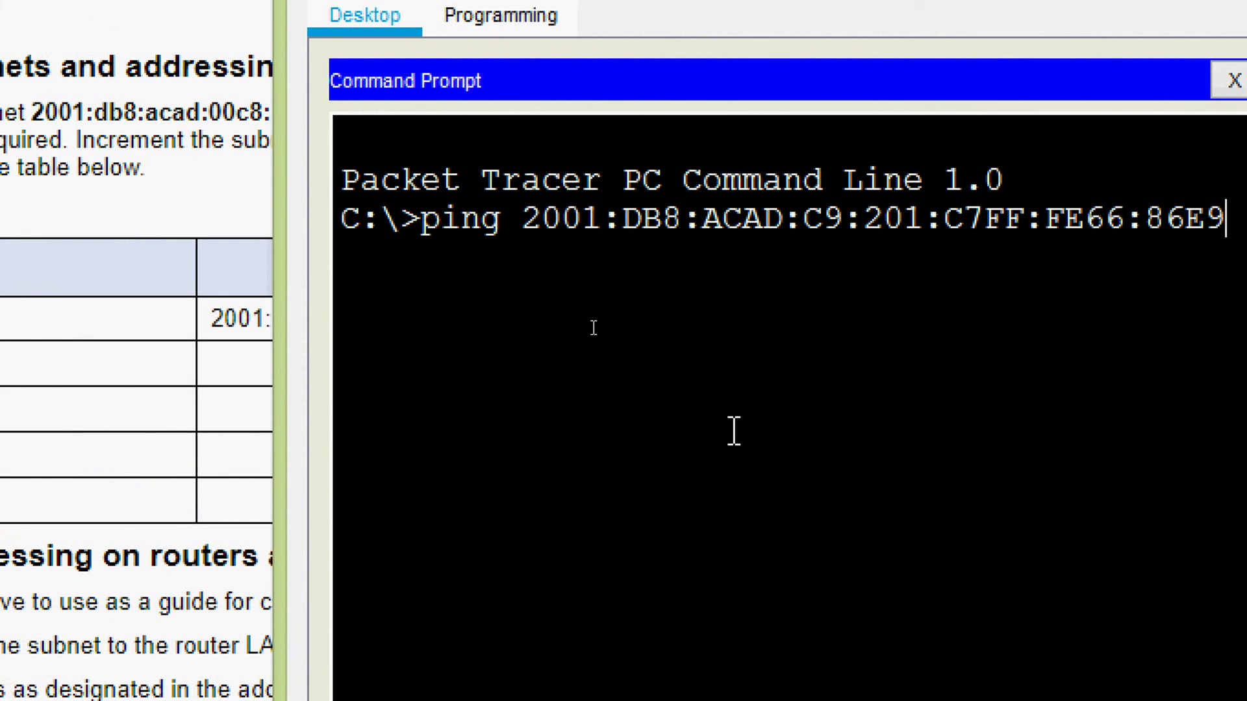
{"action": "key", "text": "Return"}
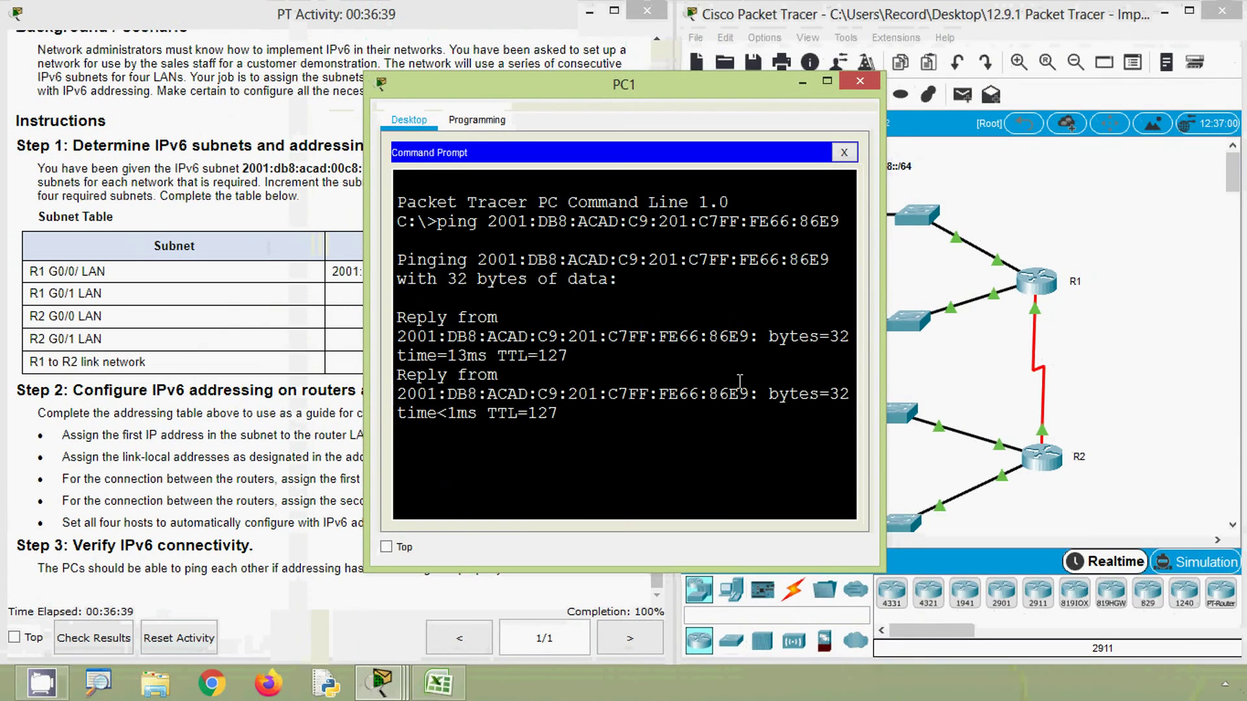
{"action": "left_click_drag", "start_coordinate": [880, 382], "coordinate": [1153, 384]}
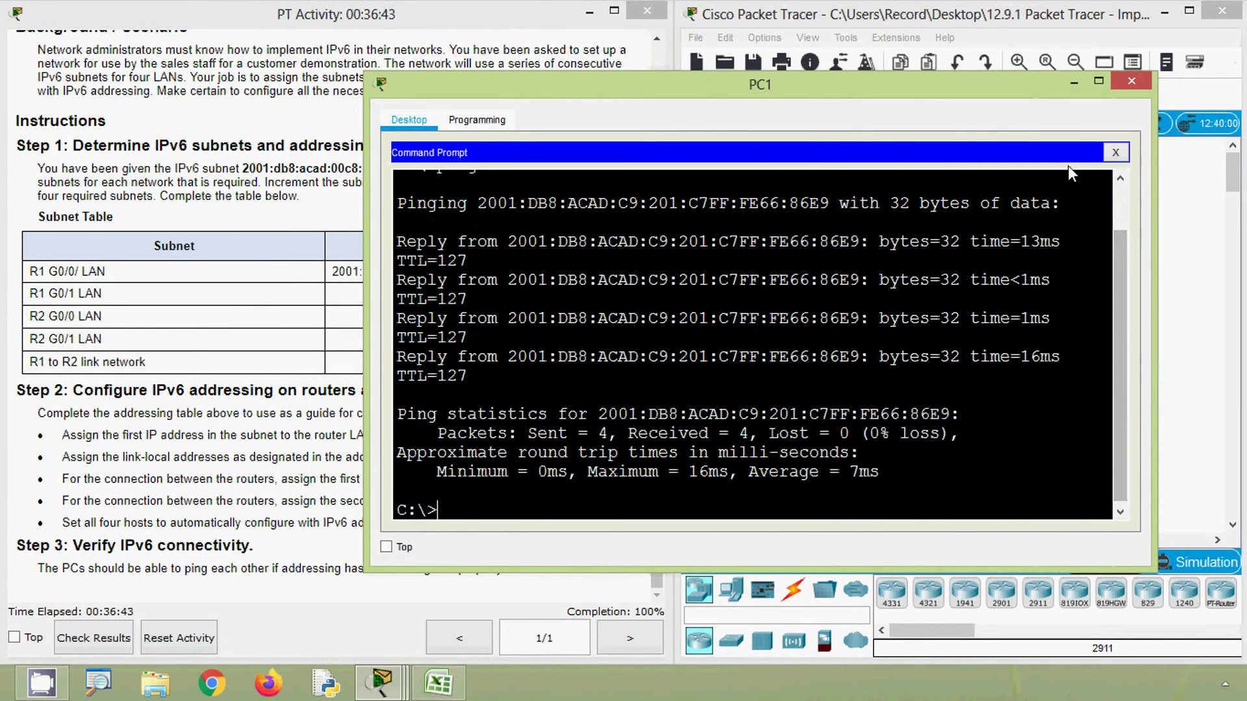
Step: Run ipv6config in PC3's Command Prompt and widen the window to read the addresses
{"action": "left_click", "coordinate": [1212, 329]}
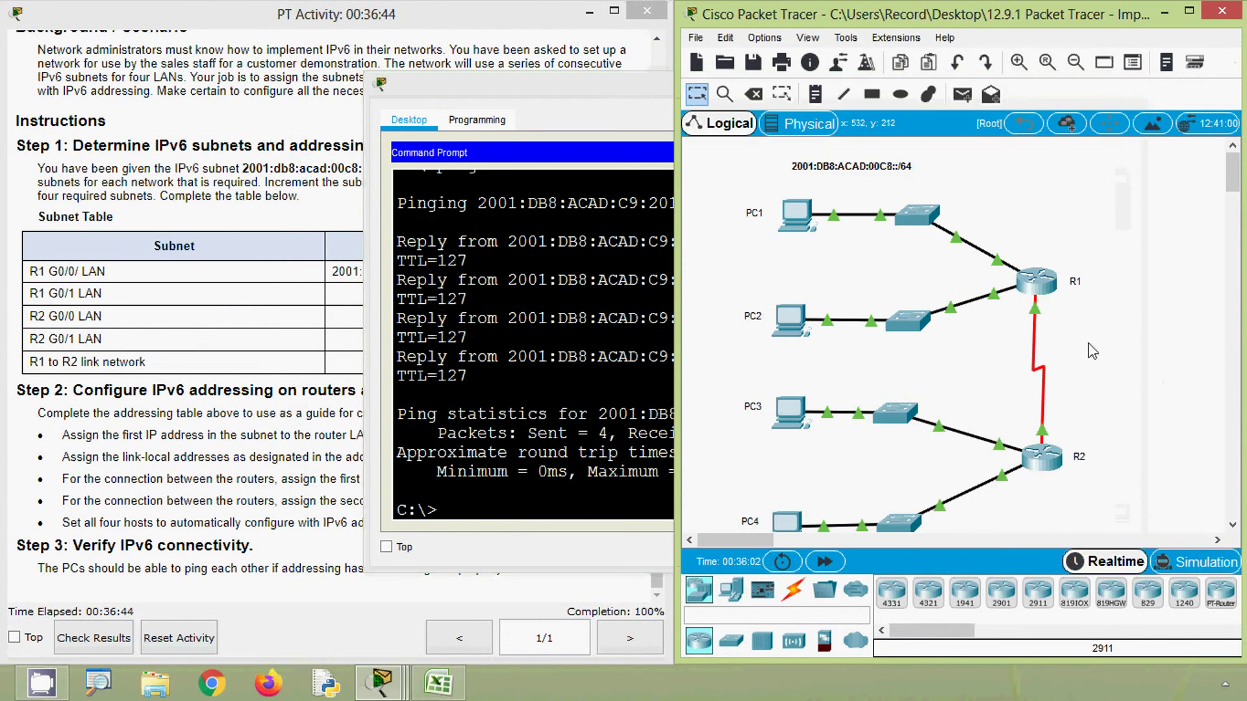
{"action": "left_click", "coordinate": [792, 414]}
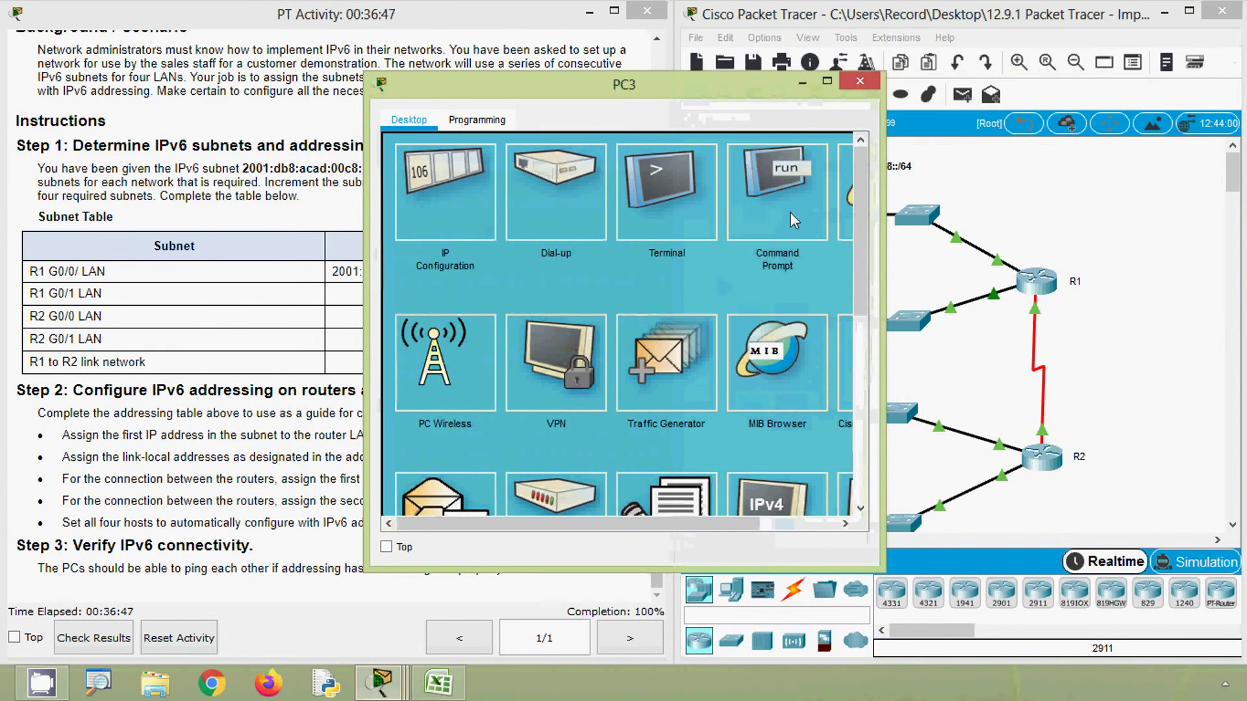
{"action": "left_click", "coordinate": [790, 211]}
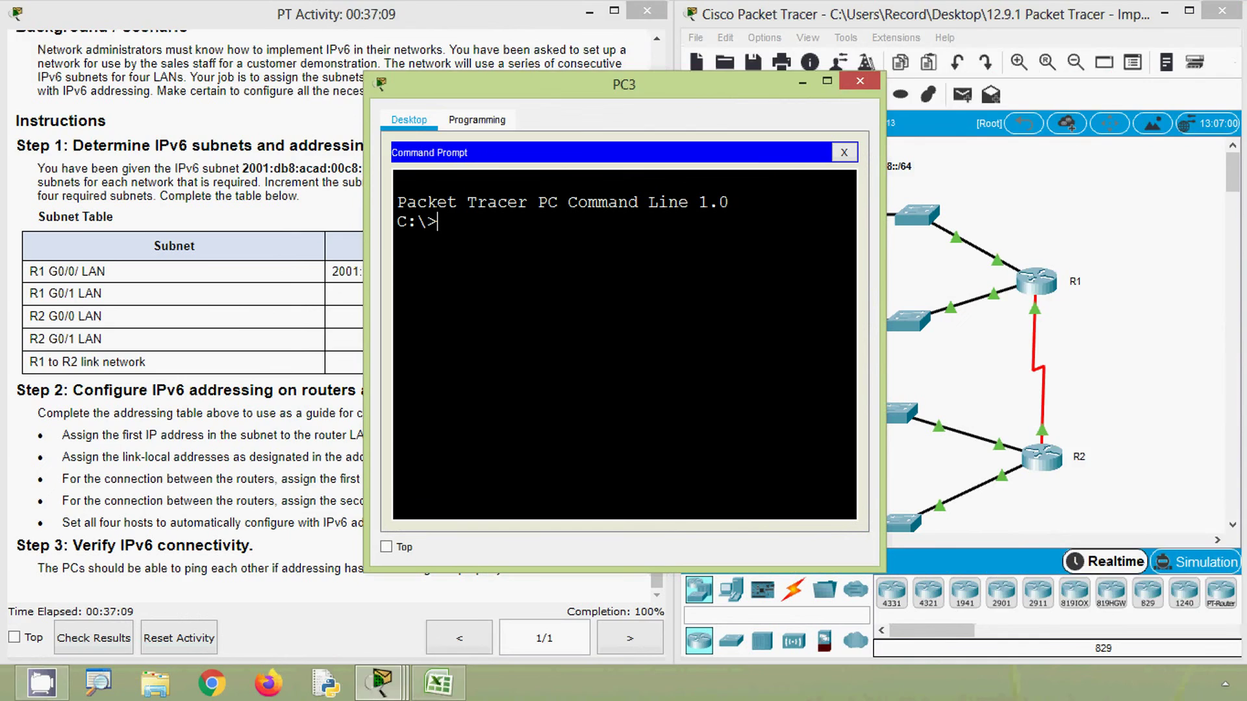
{"action": "type", "text": "ipv"}
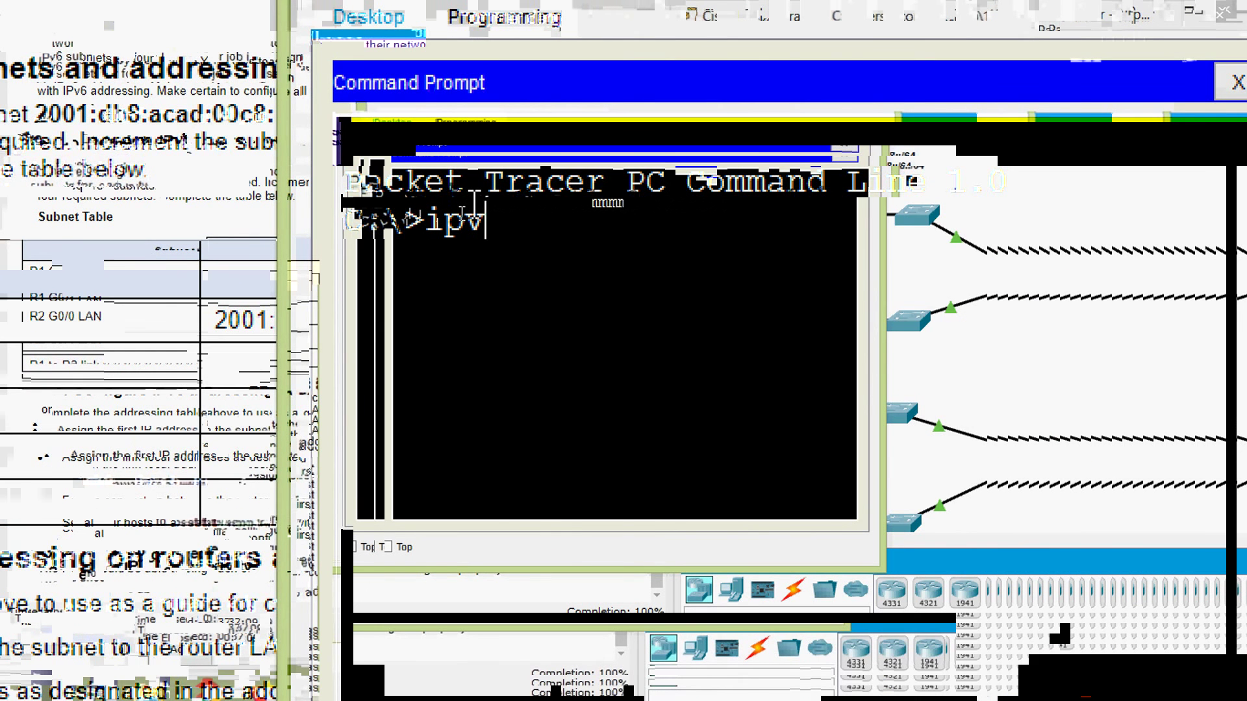
{"action": "type", "text": "6config"}
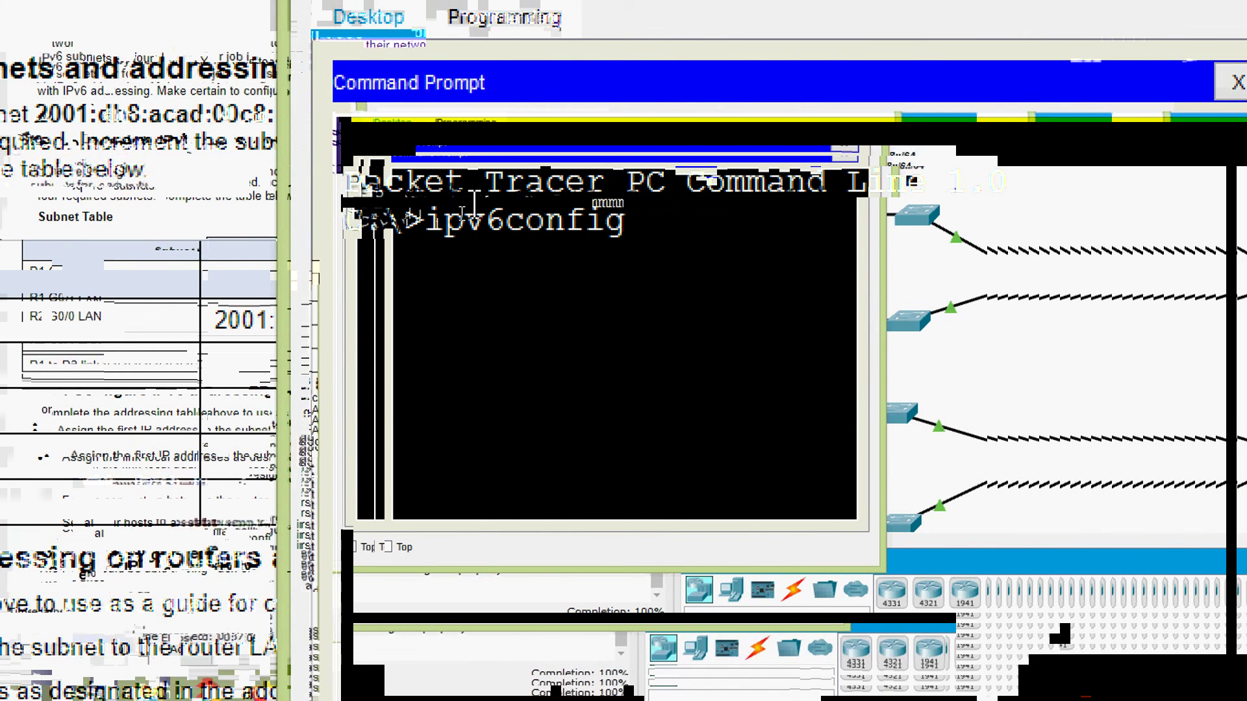
{"action": "key", "text": "Return"}
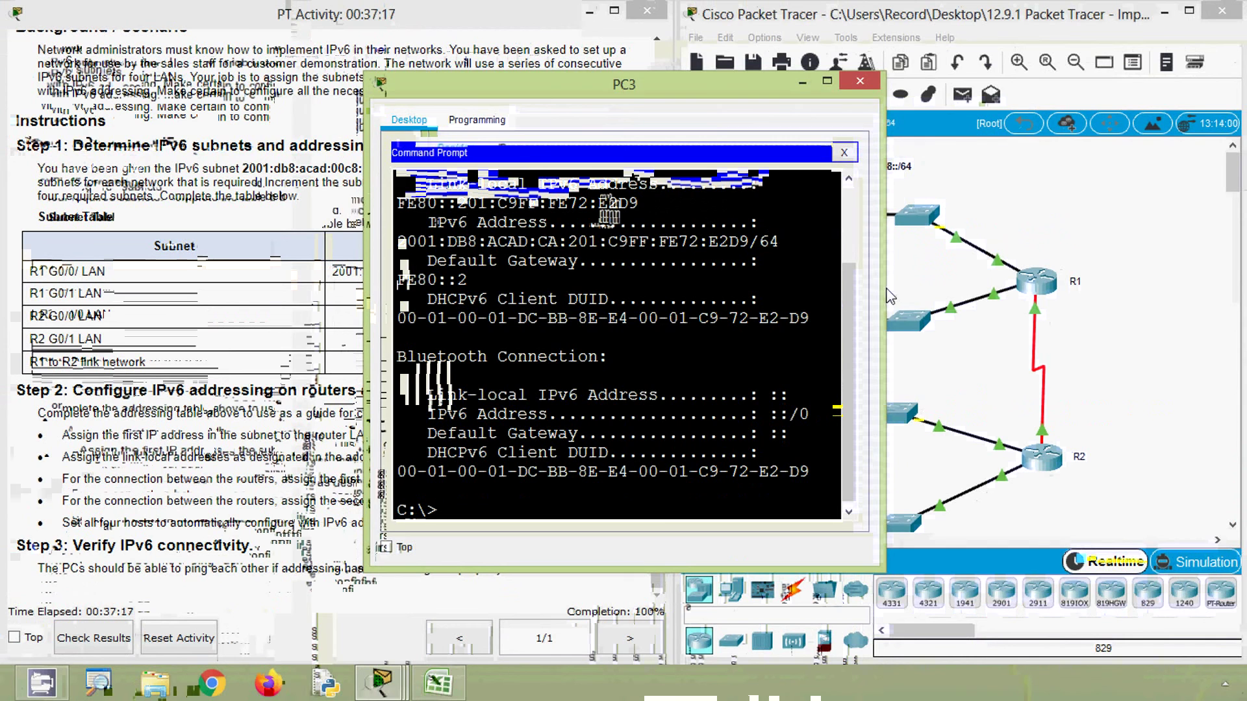
{"action": "left_click_drag", "start_coordinate": [888, 291], "coordinate": [1153, 295]}
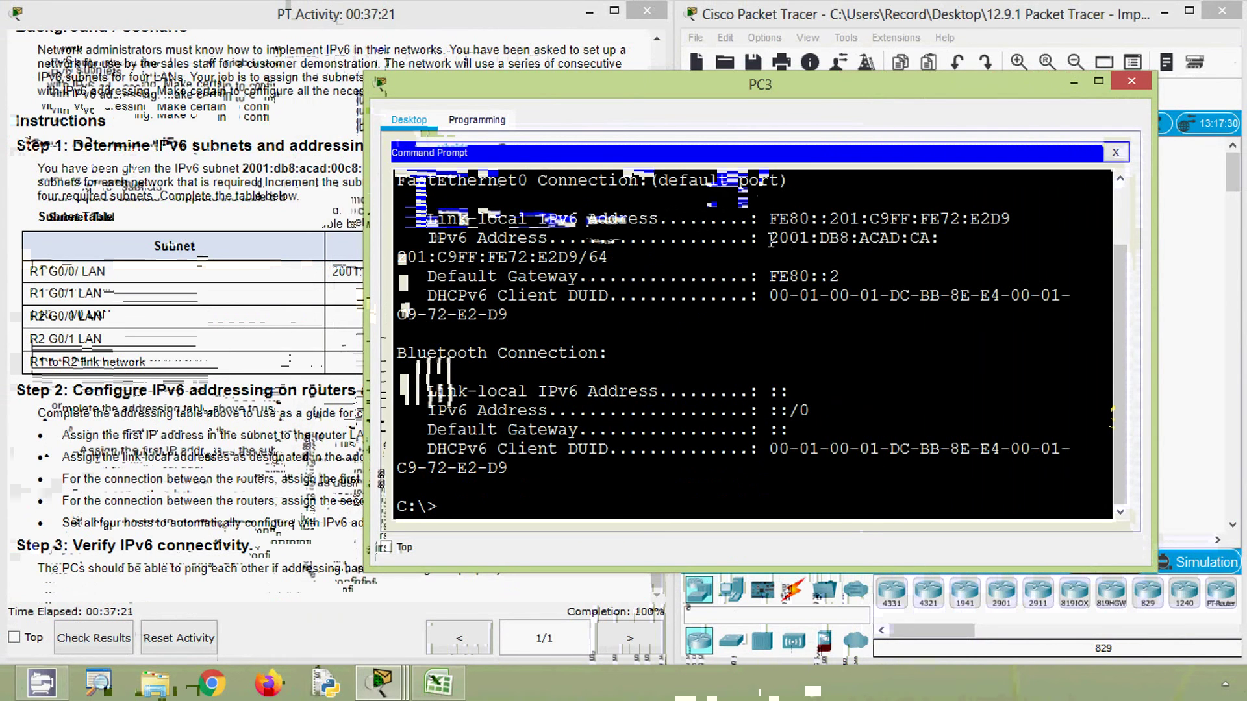
Step: Copy PC3's global IPv6 address from the ipv6config output without the /64 prefix length, and close PC3's window
{"action": "left_click_drag", "start_coordinate": [769, 239], "coordinate": [578, 258]}
{"action": "right_click", "coordinate": [569, 260]}
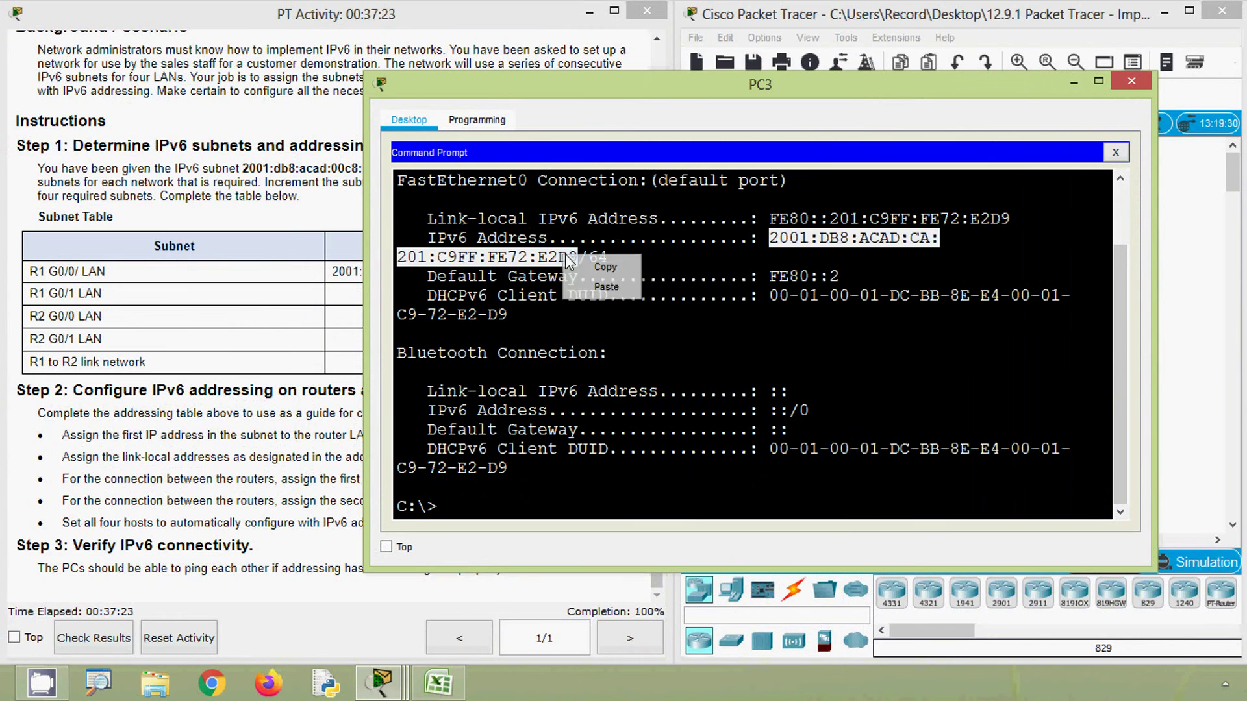
{"action": "left_click", "coordinate": [606, 267]}
{"action": "left_click", "coordinate": [1131, 81]}
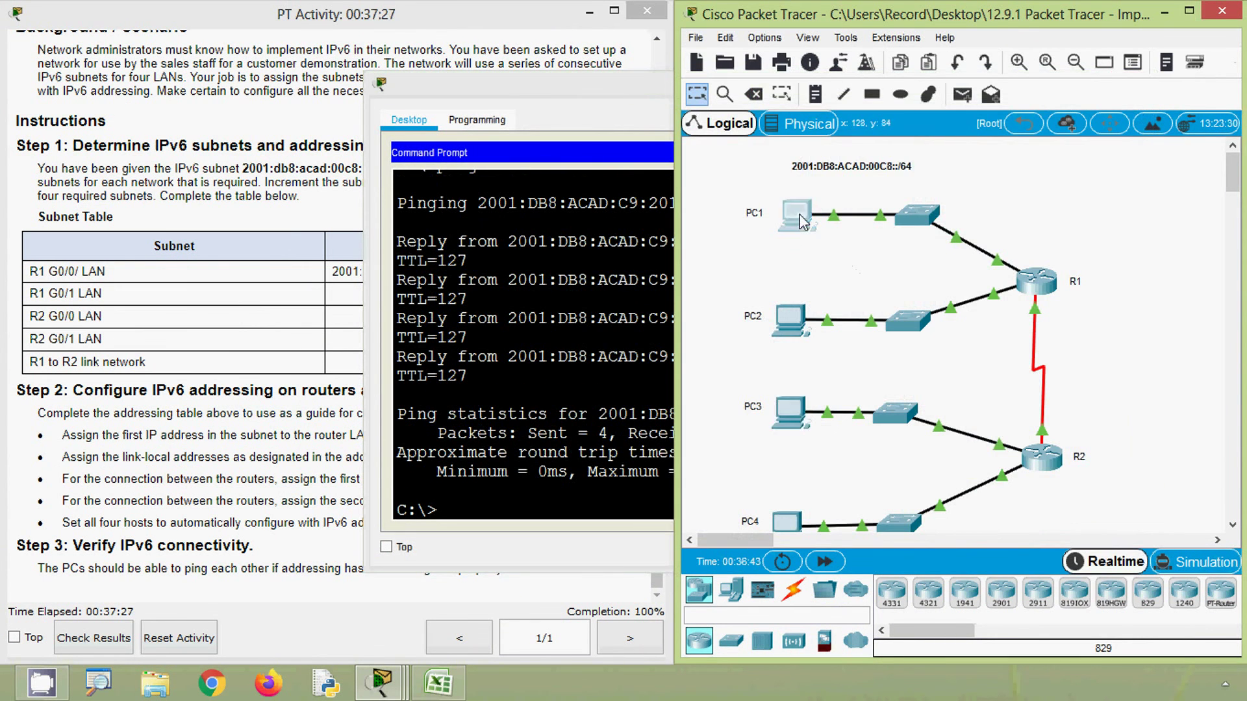
Step: Ping PC3 at 2001:DB8:ACAD:CA:201:C9FF:FE72:E2D9 from PC1's Command Prompt
{"action": "left_click", "coordinate": [803, 222]}
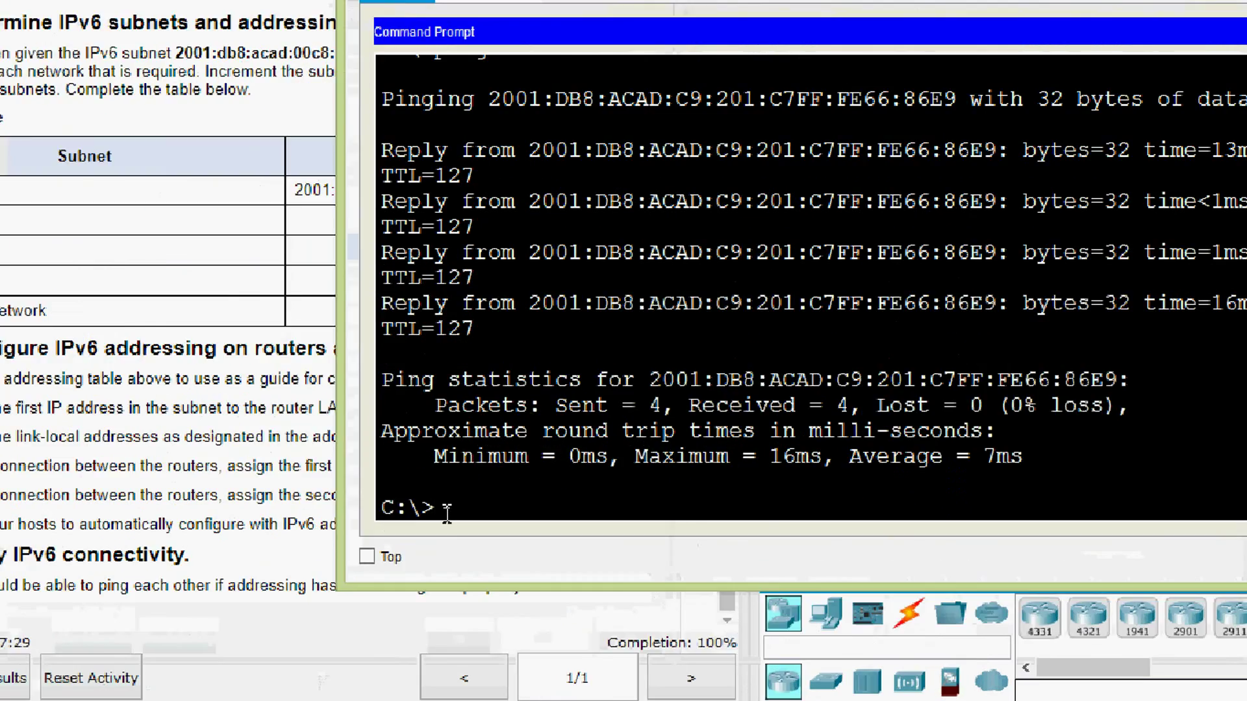
{"action": "type", "text": "ping"}
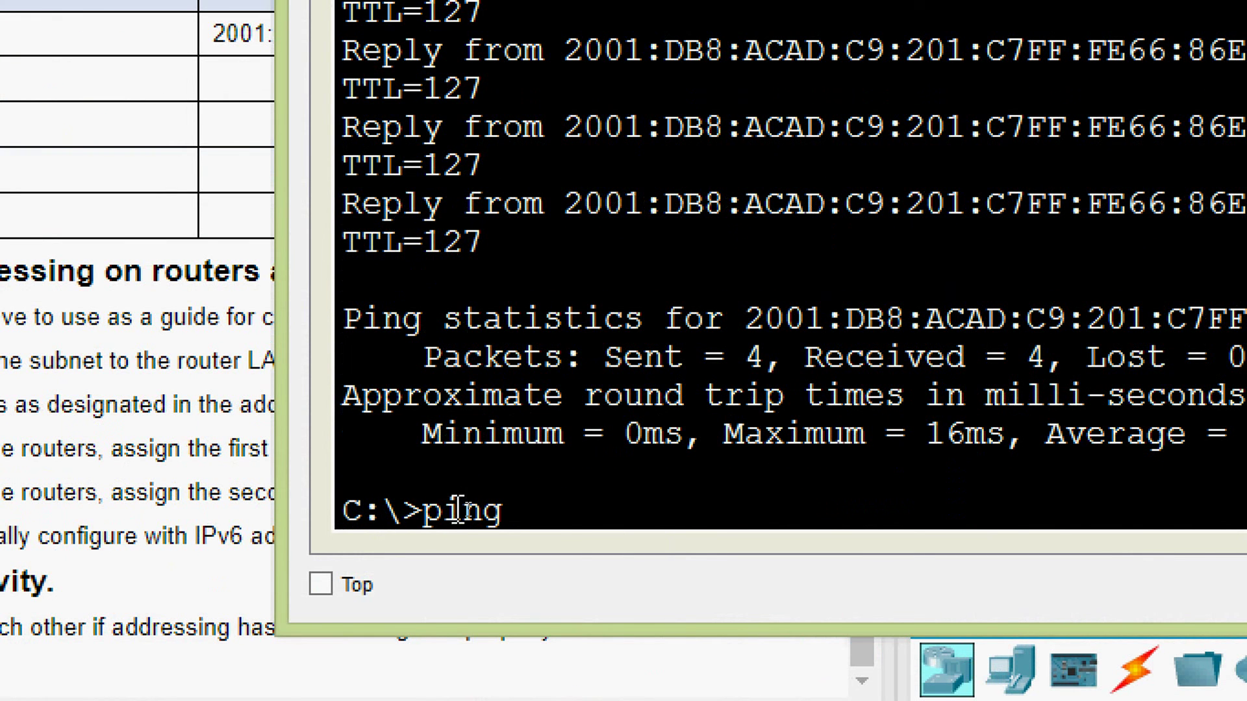
{"action": "right_click", "coordinate": [565, 512]}
{"action": "left_click", "coordinate": [626, 579]}
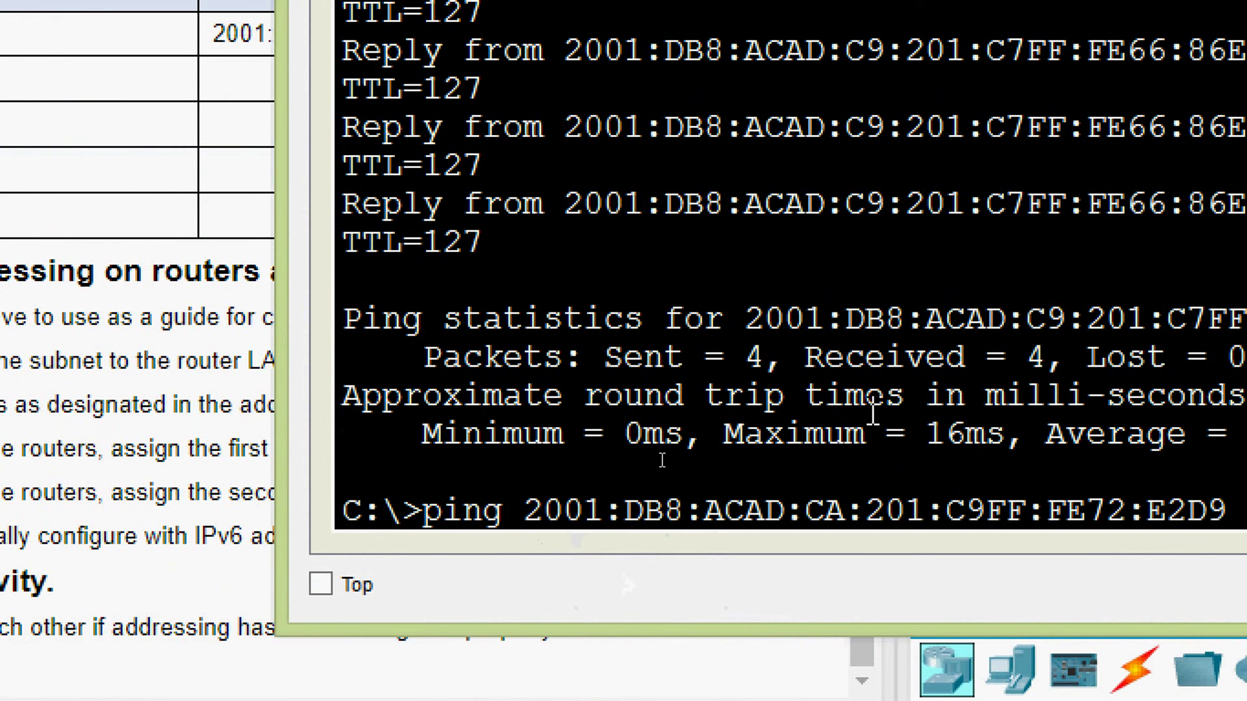
{"action": "key", "text": "Return"}
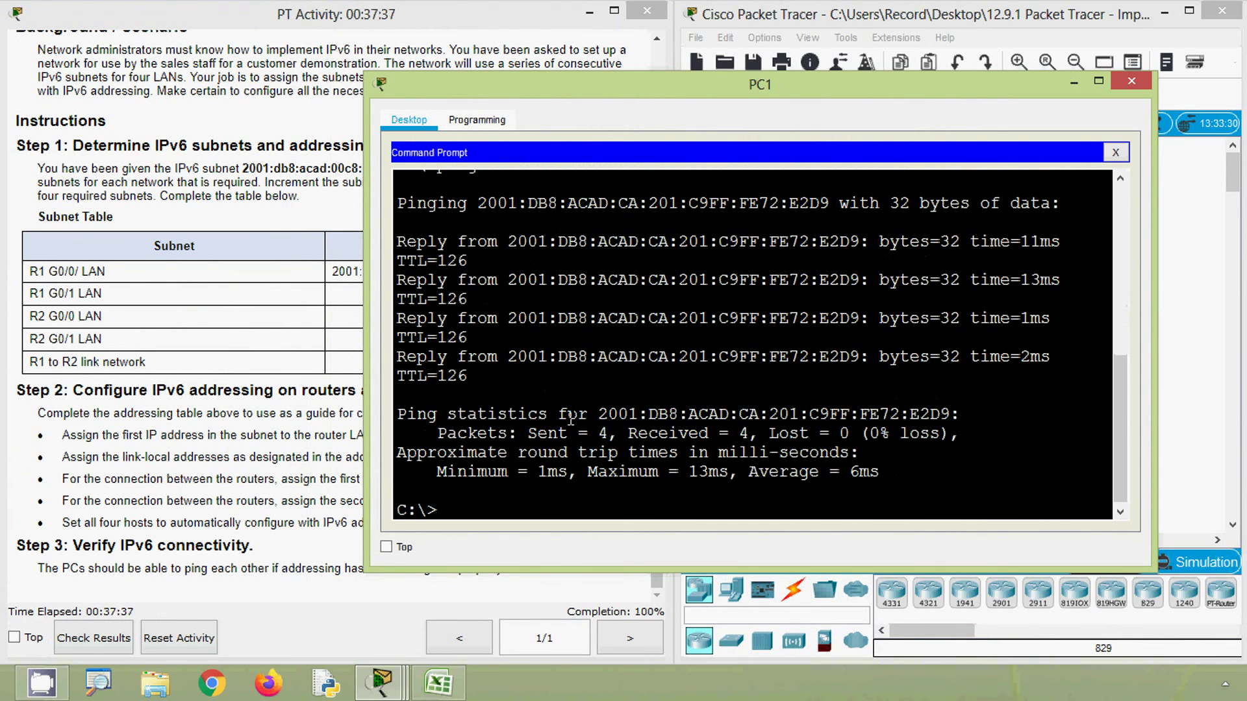
Step: Run ipv6config in PC4's Command Prompt and widen the window on both sides so each address fits on one line
{"action": "left_click", "coordinate": [1183, 423]}
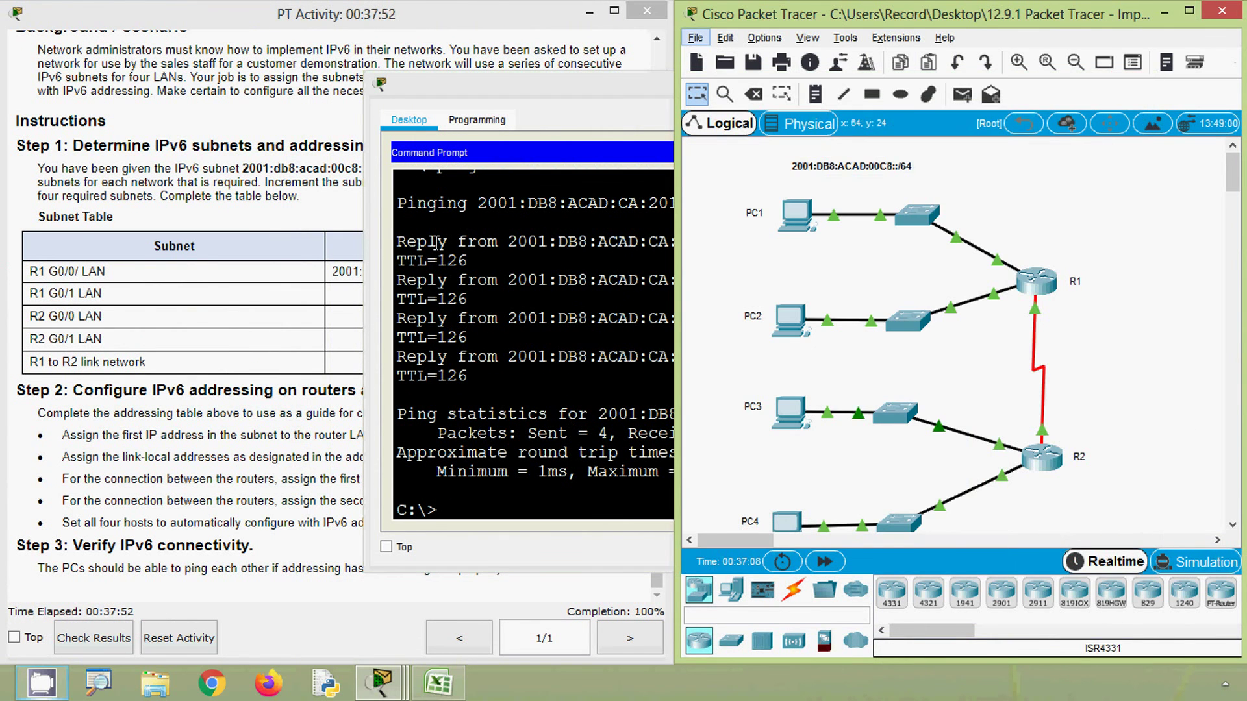
{"action": "left_click", "coordinate": [787, 521]}
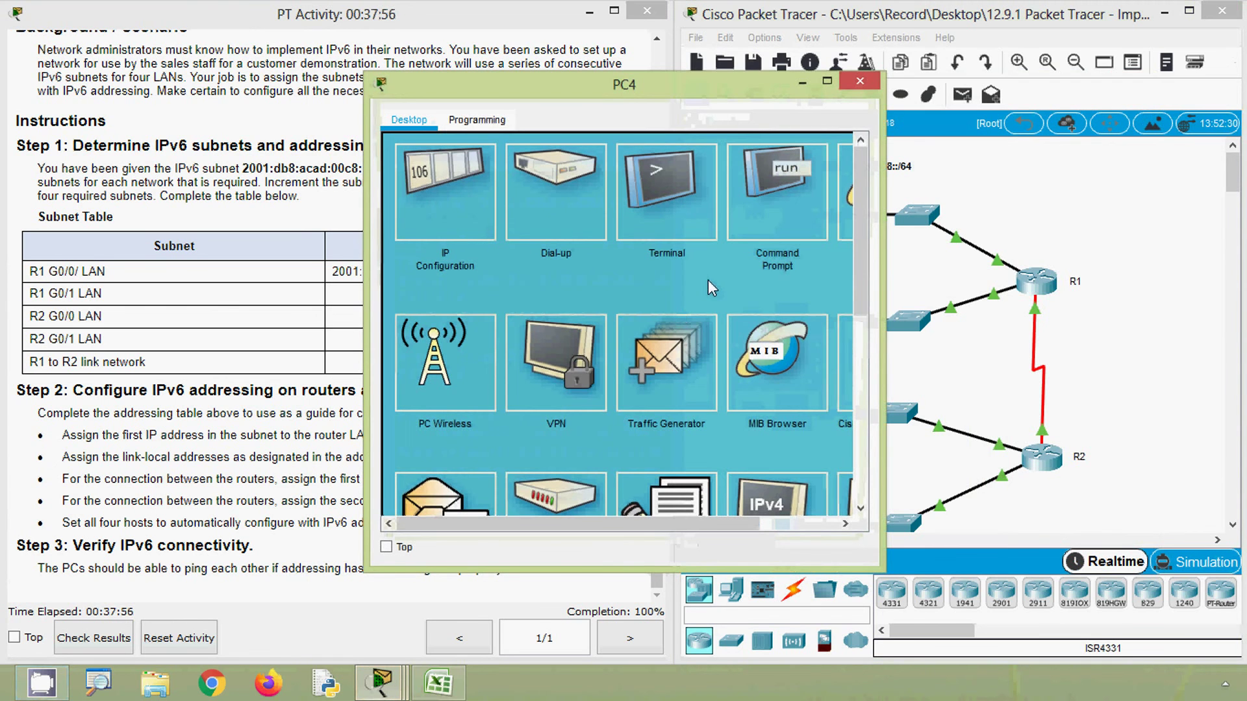
{"action": "left_click", "coordinate": [771, 233]}
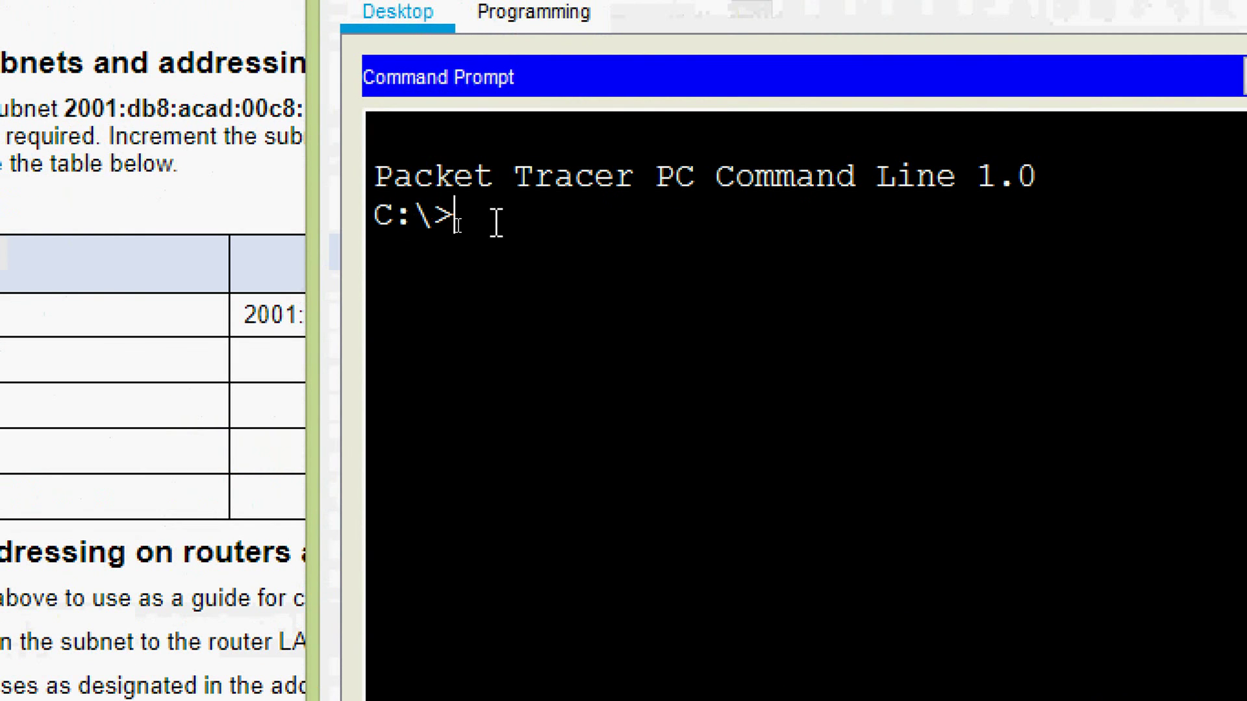
{"action": "type", "text": "ipv6config"}
{"action": "key", "text": "Return"}
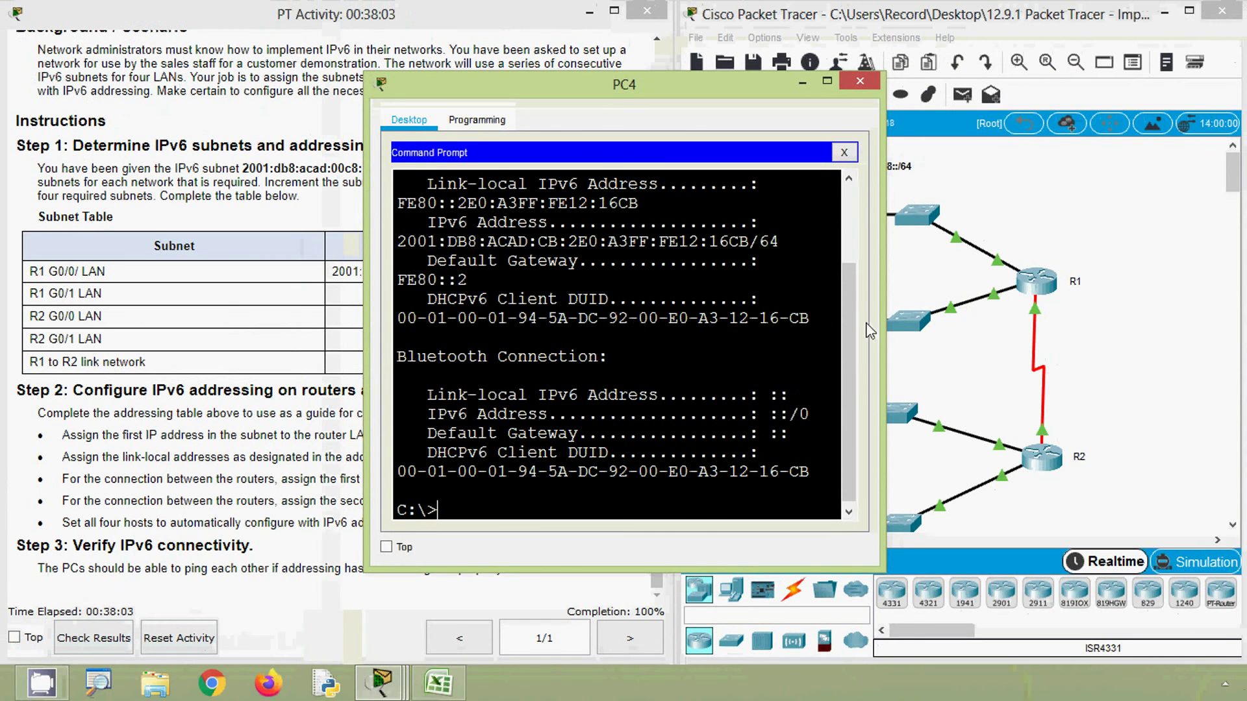
{"action": "left_click_drag", "start_coordinate": [881, 317], "coordinate": [1143, 317]}
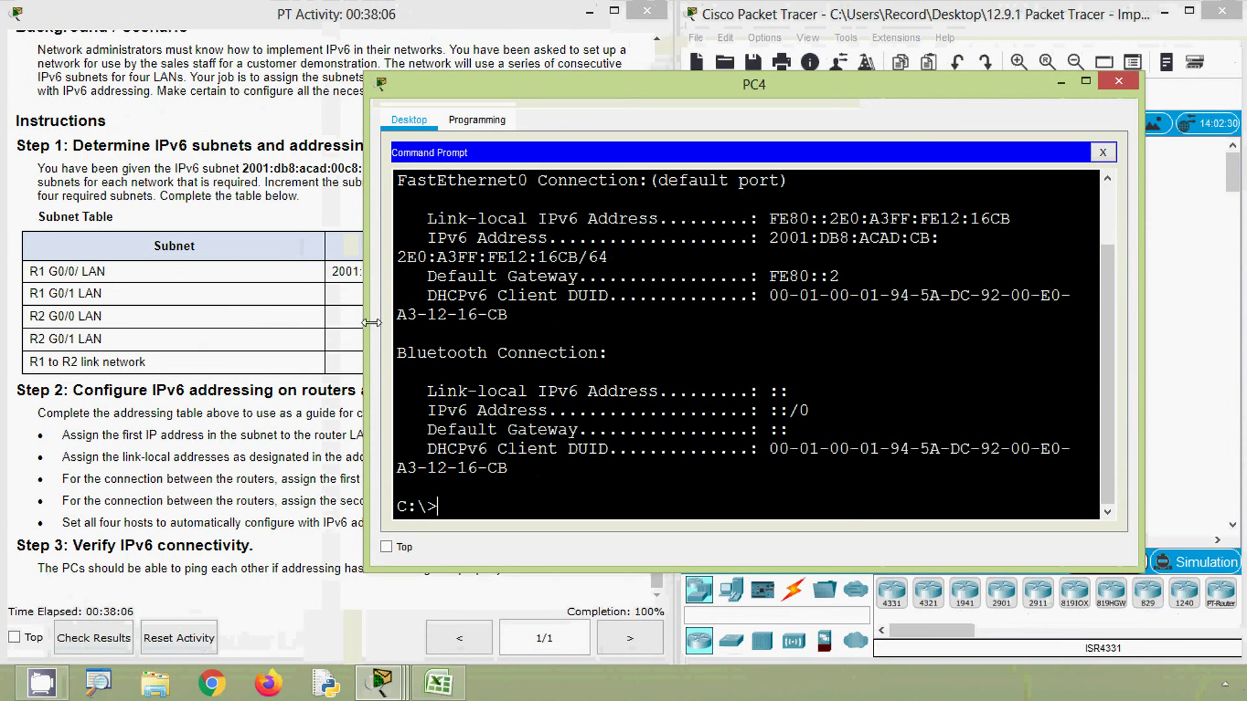
{"action": "left_click_drag", "start_coordinate": [367, 325], "coordinate": [146, 326]}
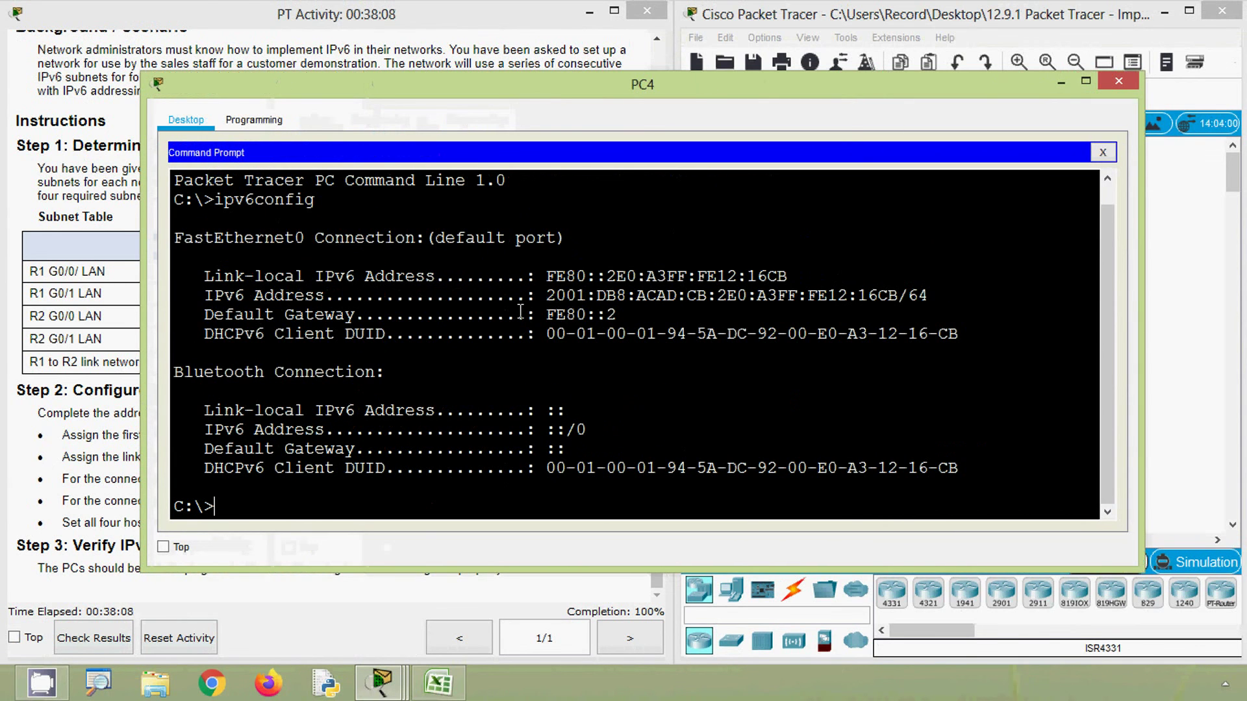
Step: Copy PC4's global IPv6 address from the ipv6config output without the /64 prefix length, and close PC4's window
{"action": "left_click_drag", "start_coordinate": [546, 295], "coordinate": [883, 299]}
{"action": "right_click", "coordinate": [882, 297]}
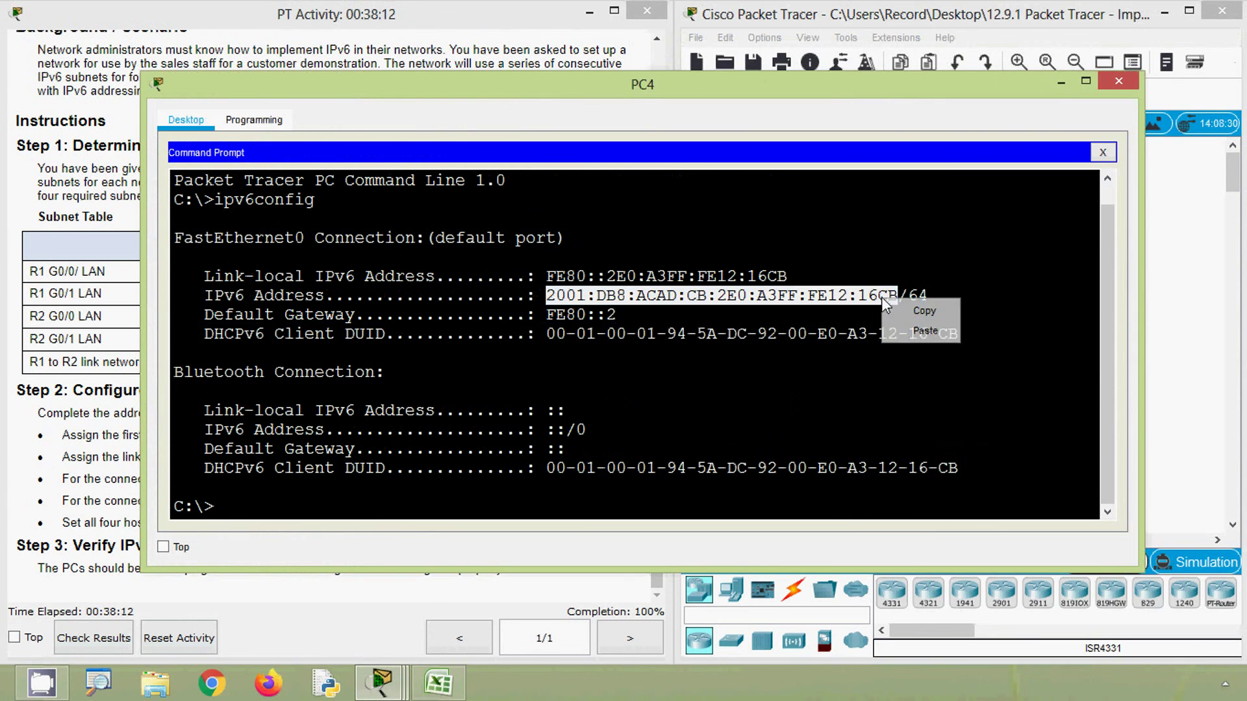
{"action": "left_click", "coordinate": [915, 313]}
{"action": "left_click", "coordinate": [1119, 82]}
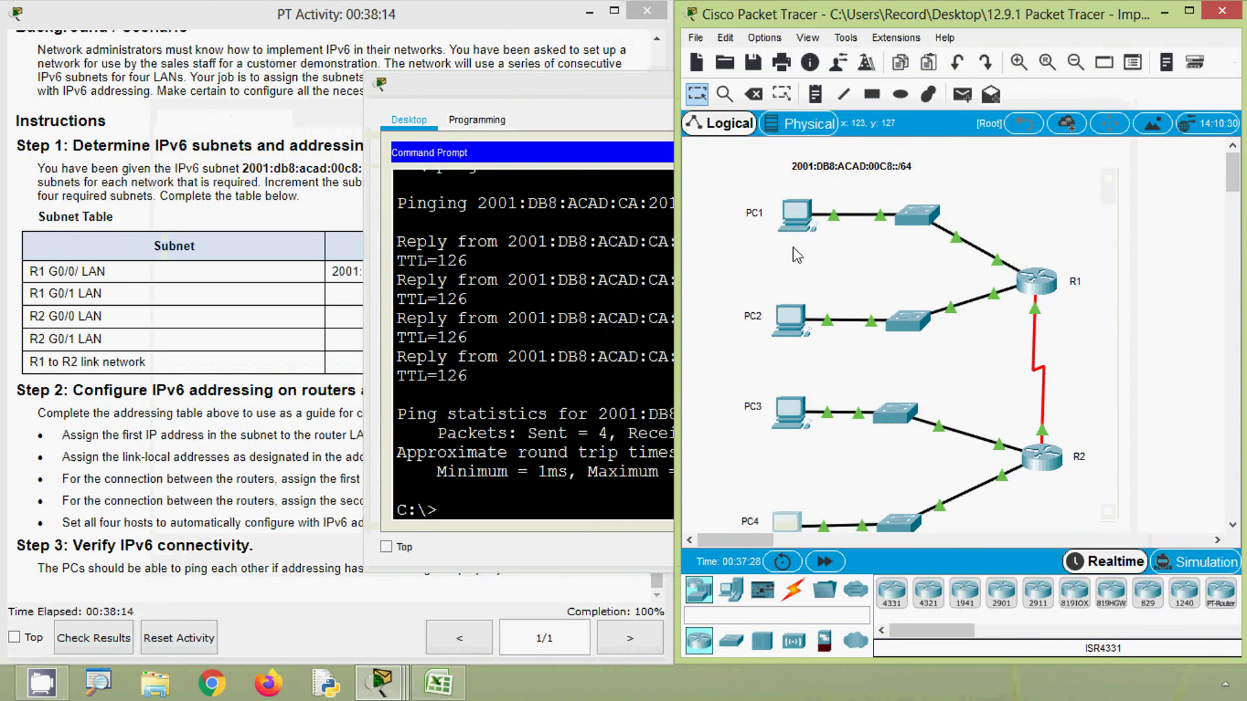
Step: Ping PC4 at 2001:DB8:ACAD:CB:2E0:A3FF:FE12:16CB from PC1's Command Prompt, widen the window to read the replies, and close it
{"action": "left_click", "coordinate": [796, 224]}
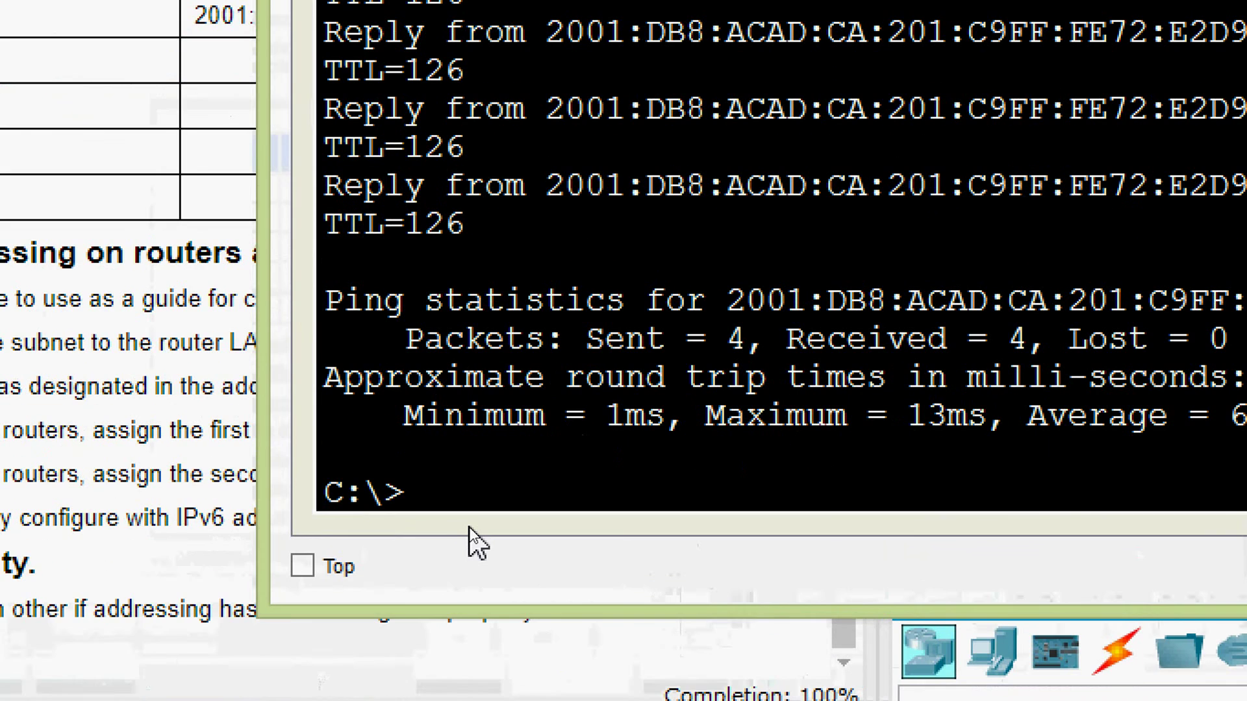
{"action": "type", "text": "ping"}
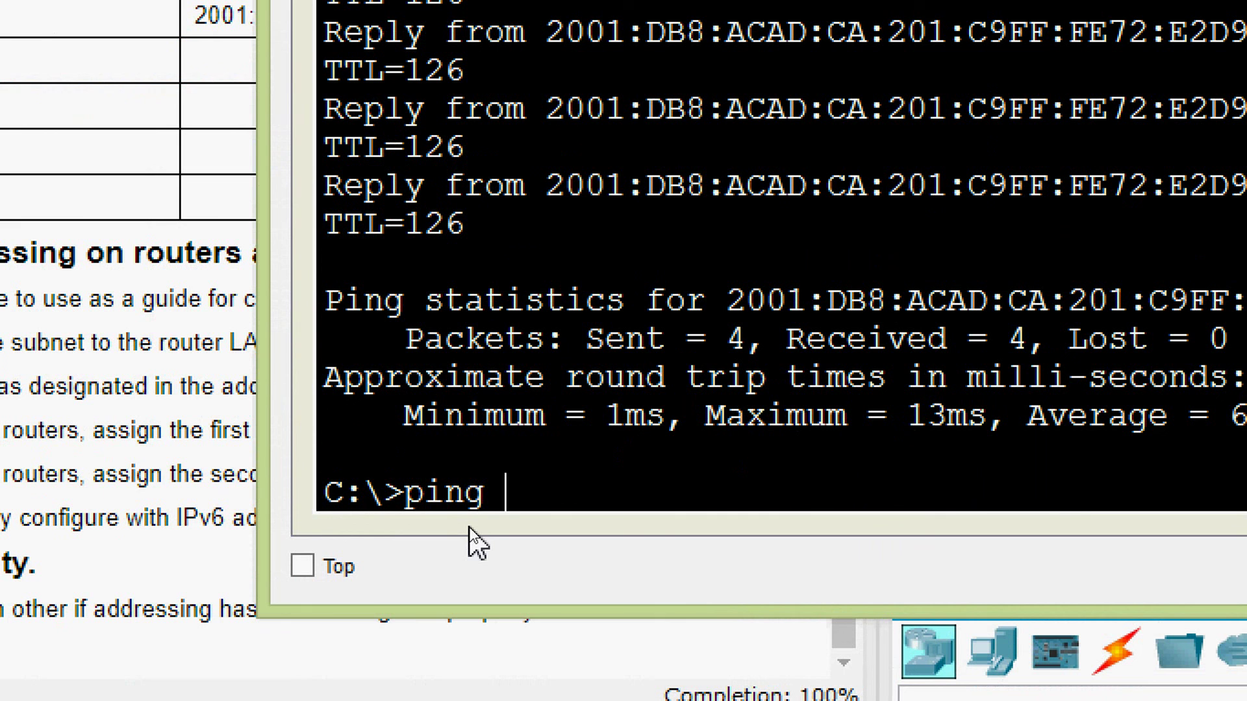
{"action": "right_click", "coordinate": [538, 484]}
{"action": "left_click", "coordinate": [595, 548]}
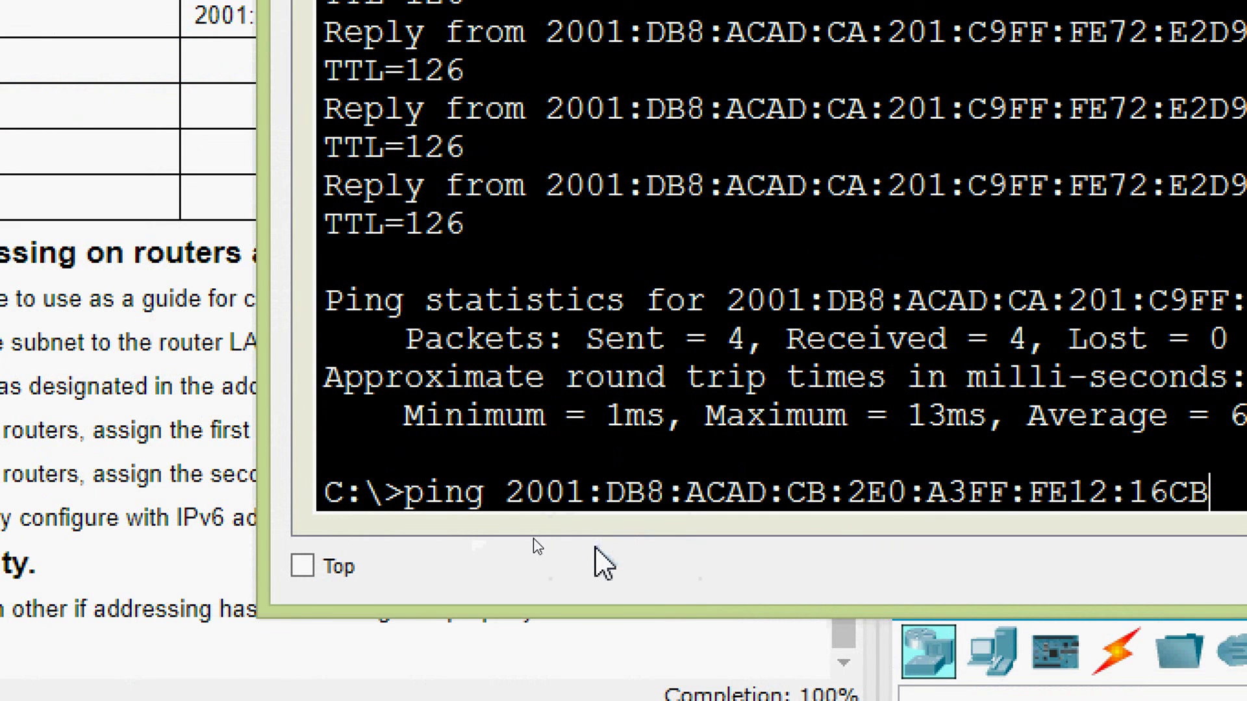
{"action": "key", "text": "Return"}
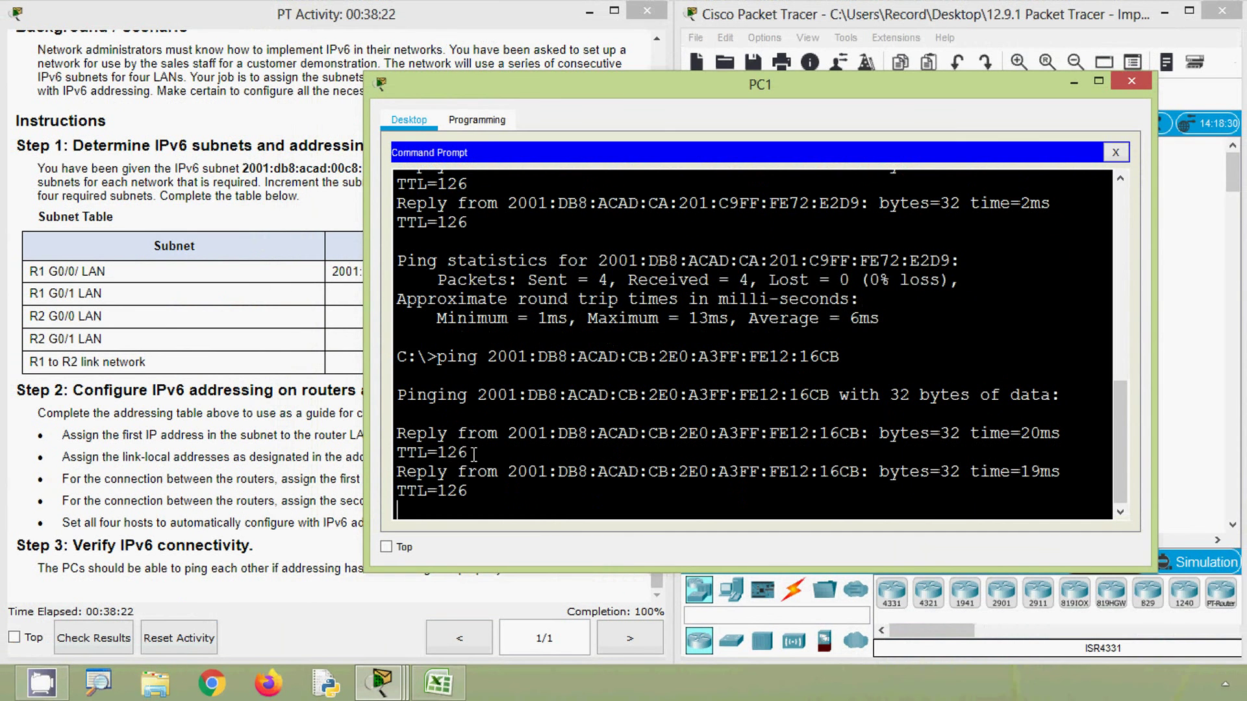
{"action": "left_click_drag", "start_coordinate": [363, 454], "coordinate": [168, 454]}
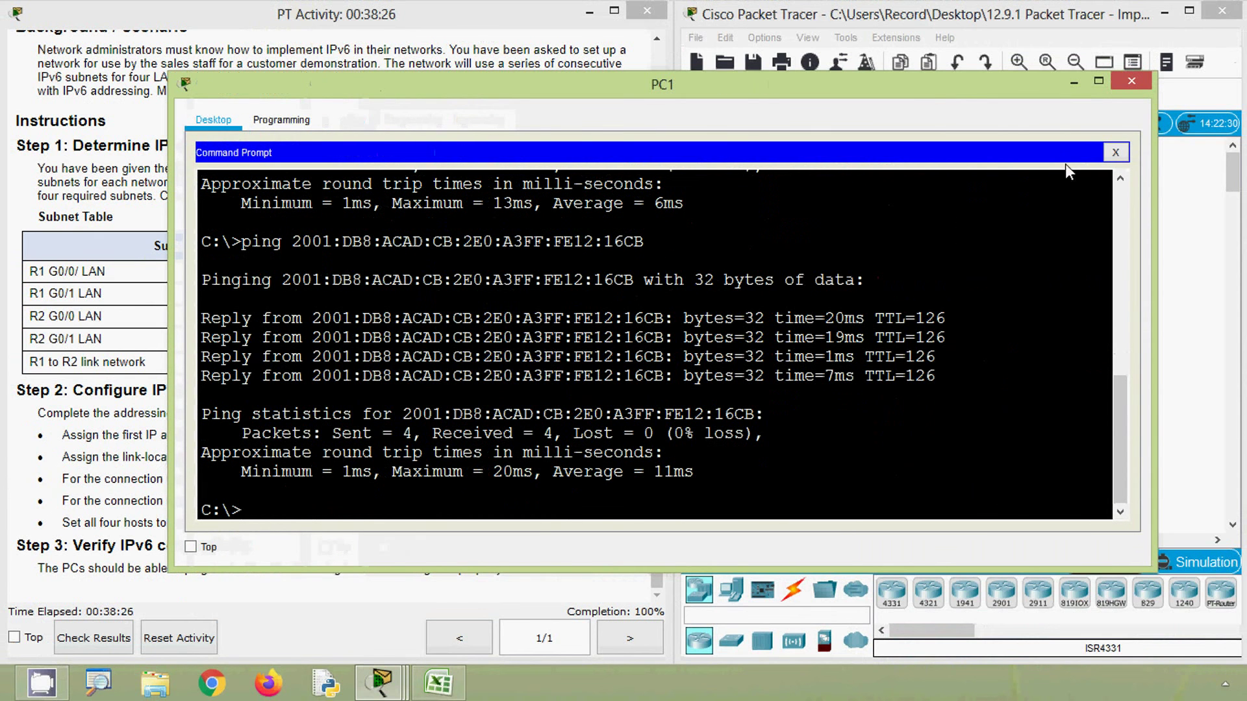
{"action": "left_click_drag", "start_coordinate": [283, 318], "coordinate": [725, 376]}
{"action": "left_click", "coordinate": [725, 376]}
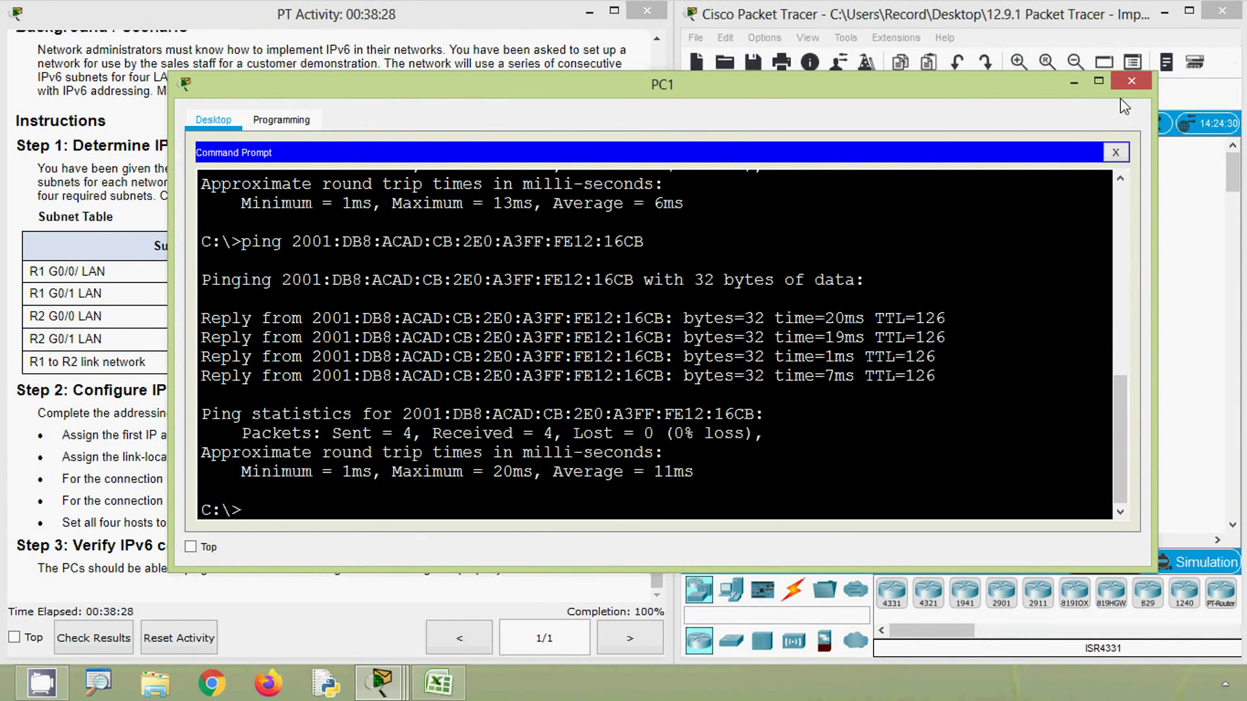
{"action": "left_click", "coordinate": [1132, 80]}
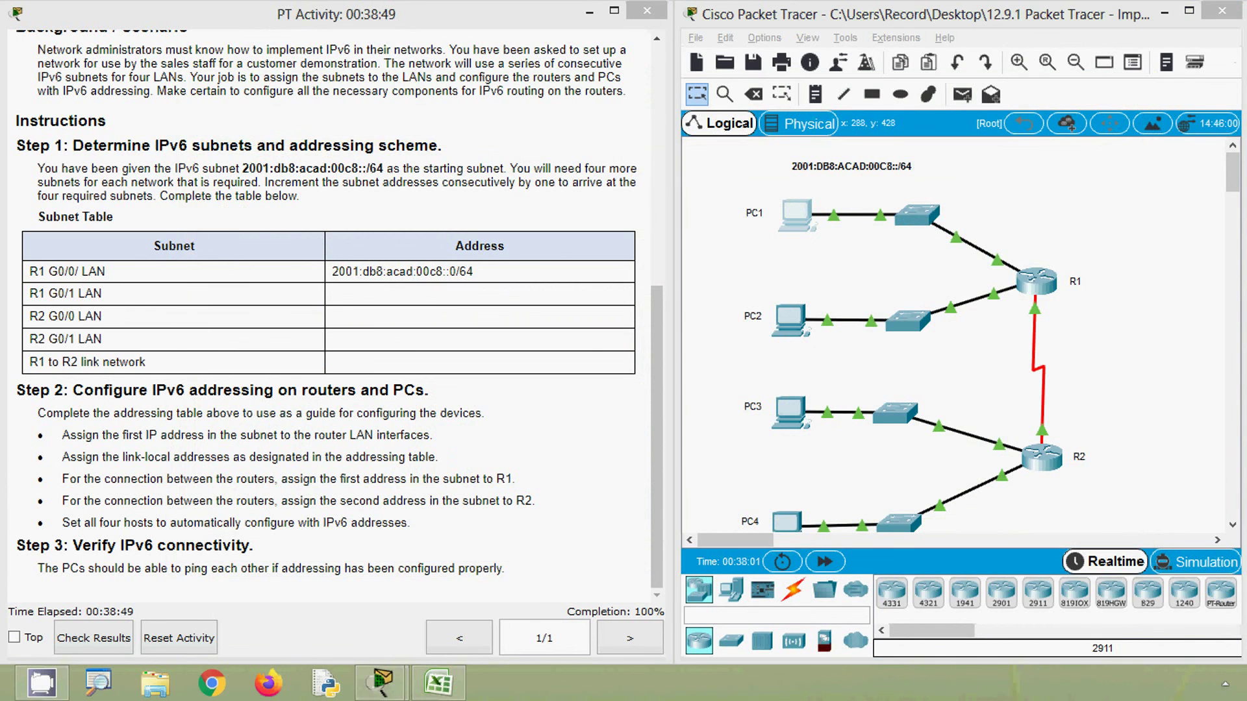
Step: Review the Addressing Table and objectives at the beginning of the activity instructions
{"action": "left_click", "coordinate": [649, 482]}
{"action": "scroll", "coordinate": [644, 412], "scroll_direction": "up", "scroll_amount": 7}
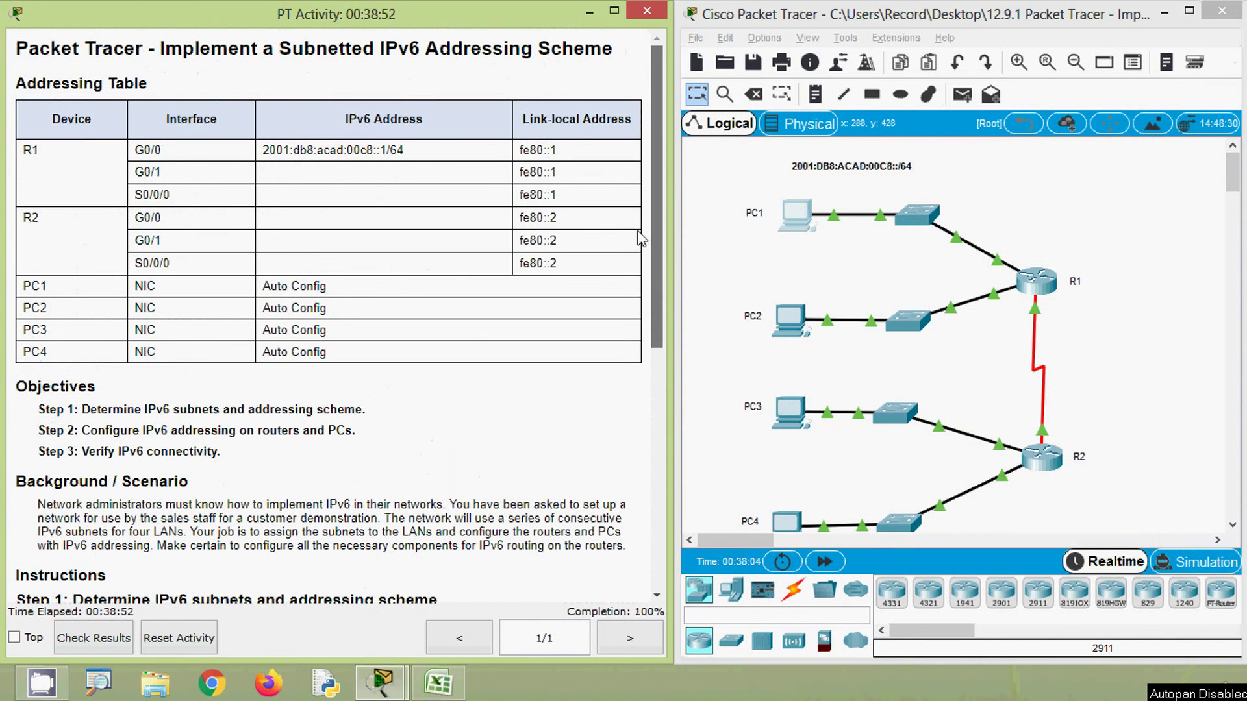